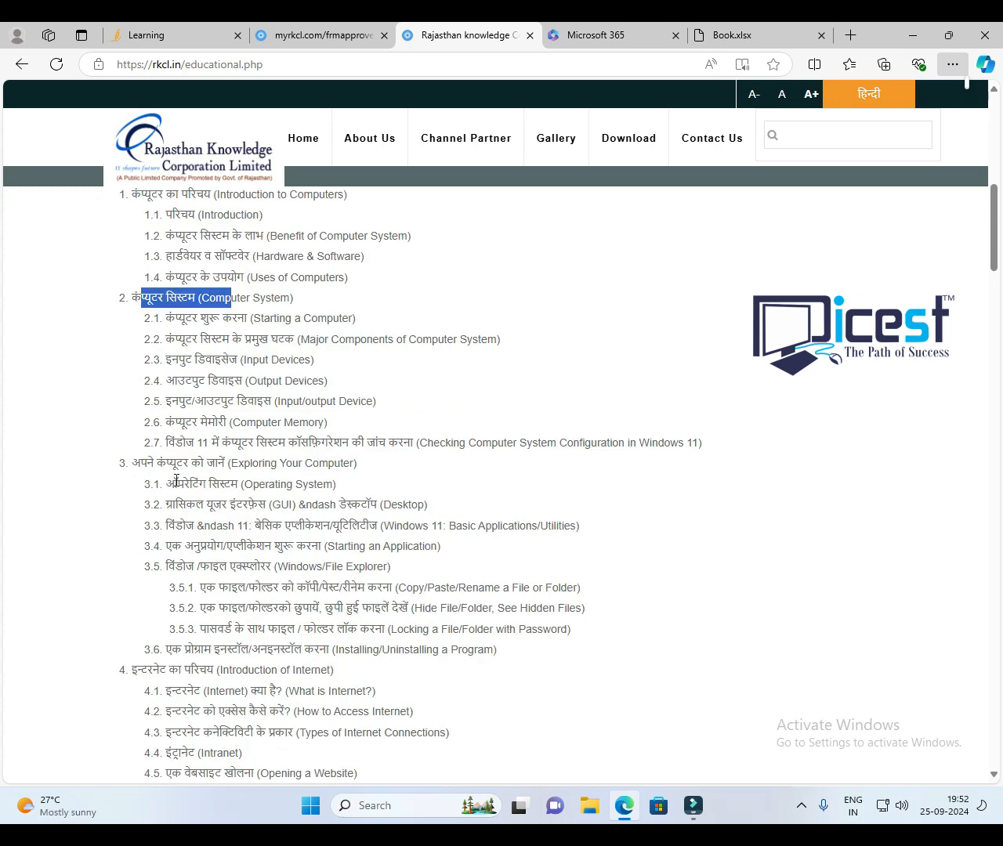
# Step: Read through syllabus chapters 3 to 10 and highlight the Microsoft Word, MS-Excel and MS PowerPoint topics
pyautogui.scroll(-1, 171, 481)
pyautogui.scroll(-2, 170, 481)
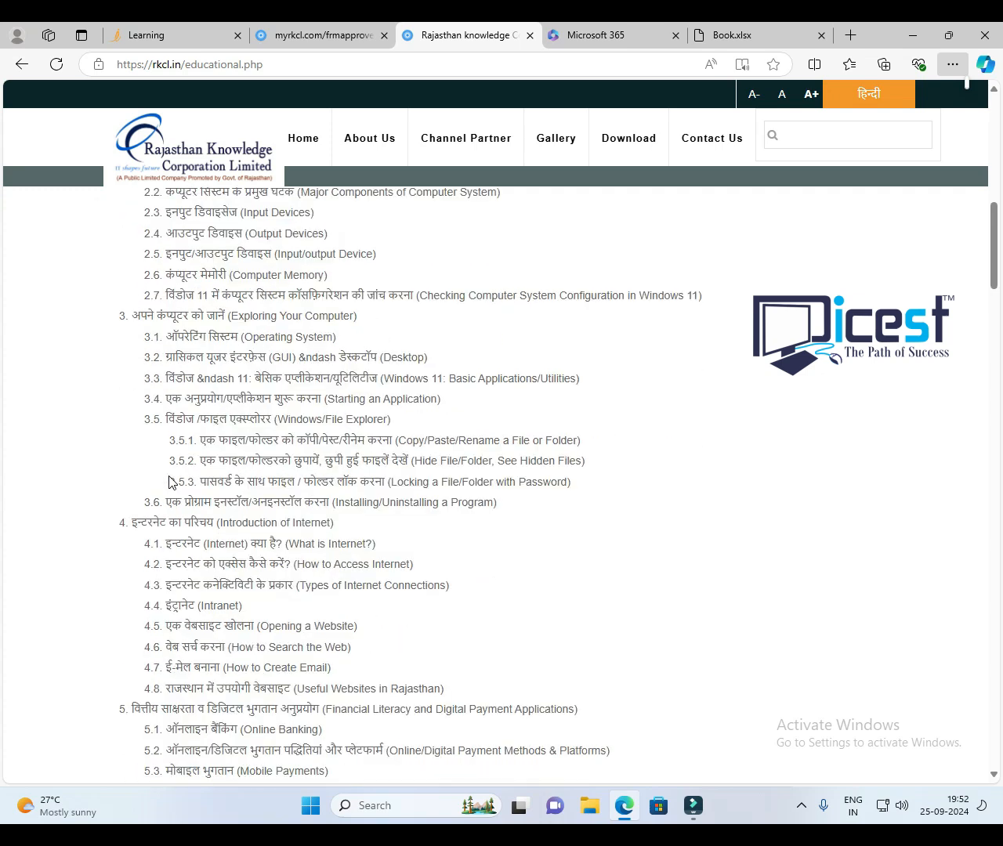
pyautogui.scroll(-2, 170, 476)
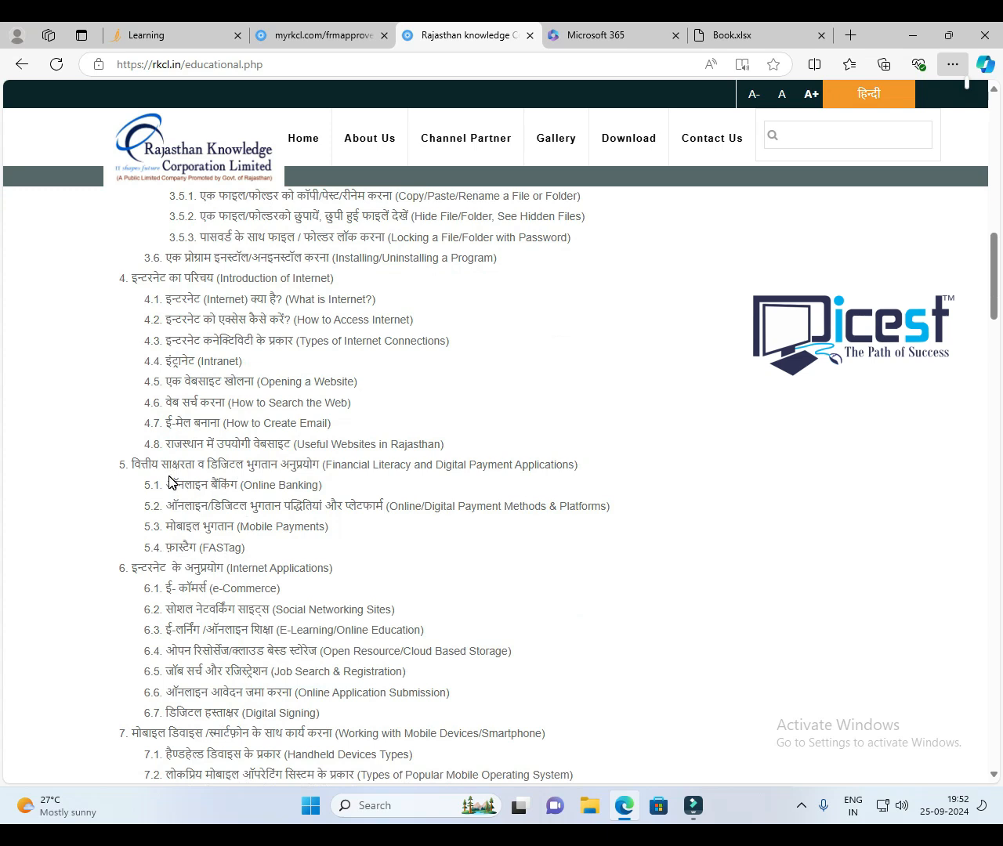
pyautogui.scroll(-1, 181, 498)
pyautogui.scroll(-1, 190, 517)
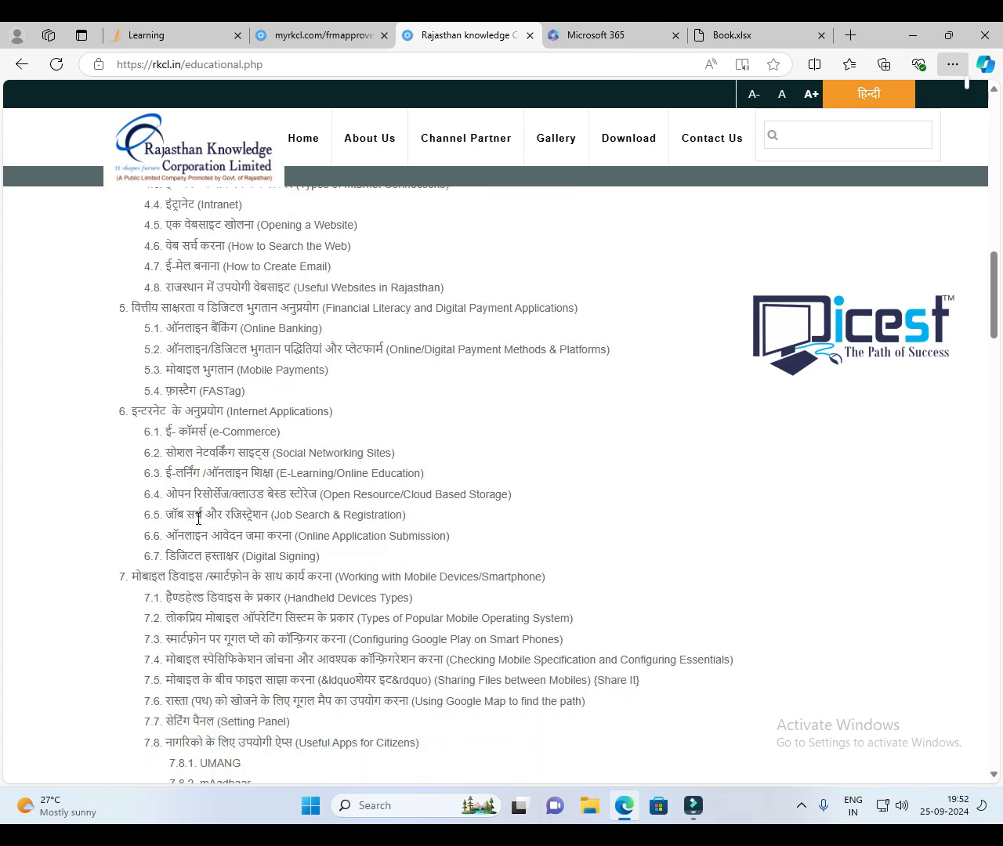
pyautogui.scroll(-2, 191, 509)
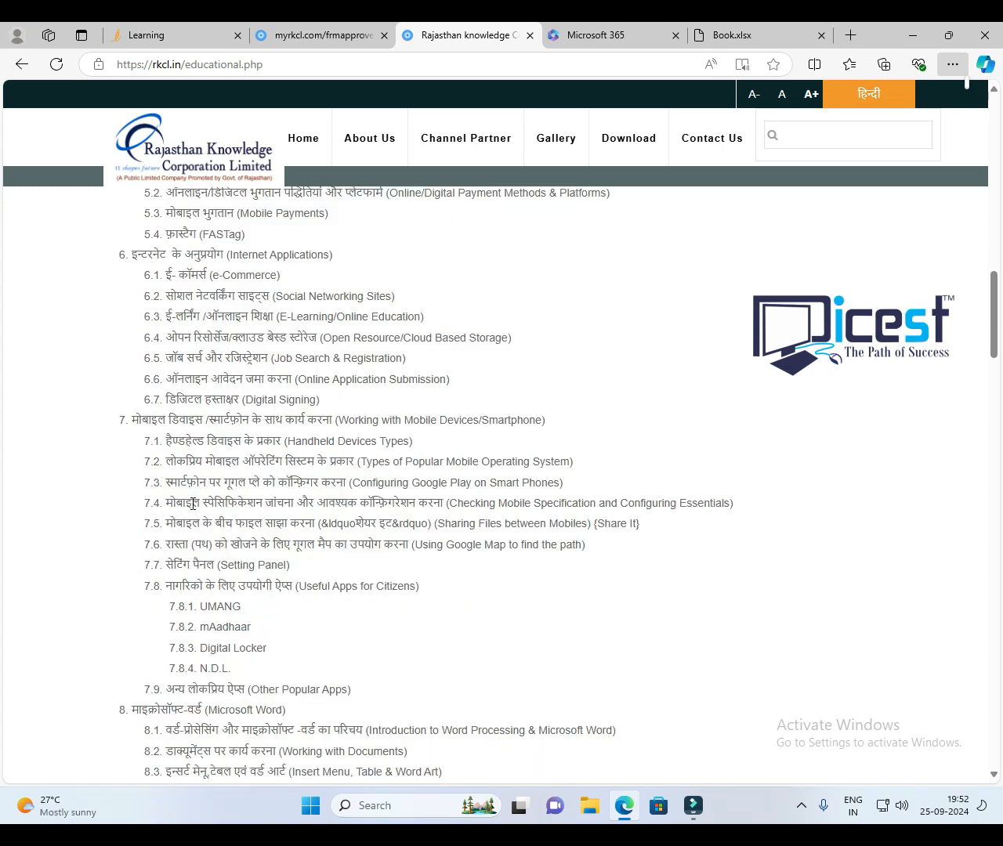
pyautogui.scroll(-2, 193, 505)
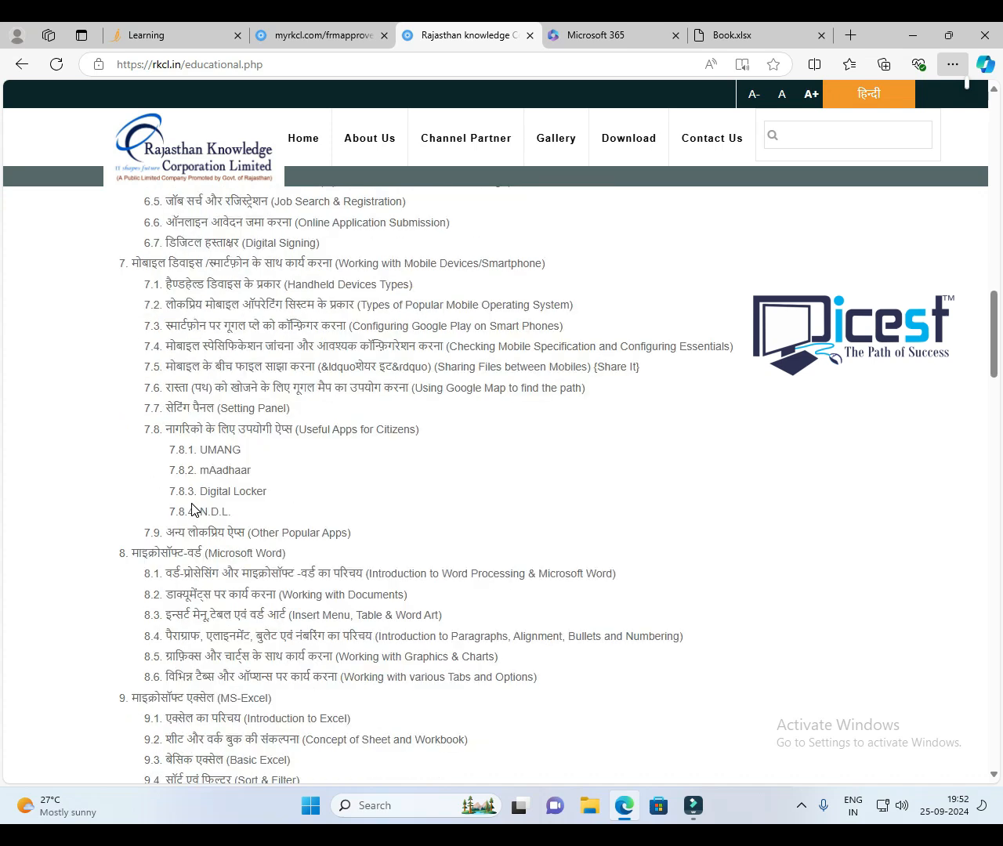
pyautogui.scroll(-1, 193, 509)
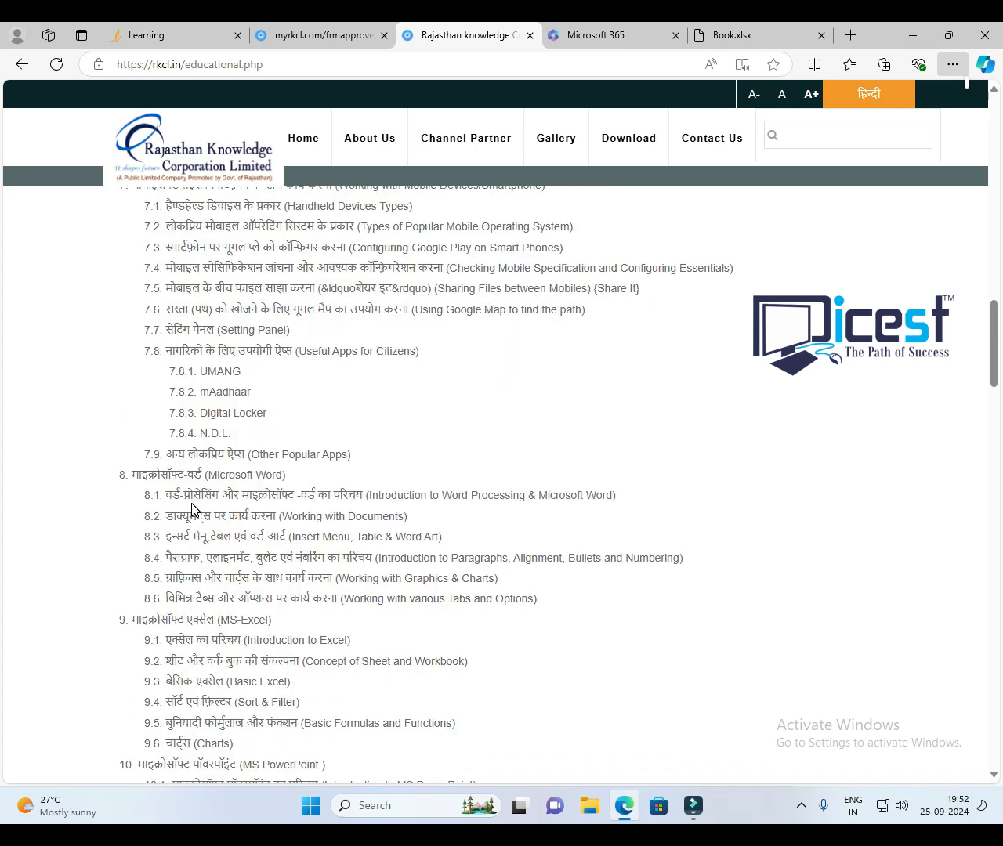
pyautogui.scroll(-1, 192, 510)
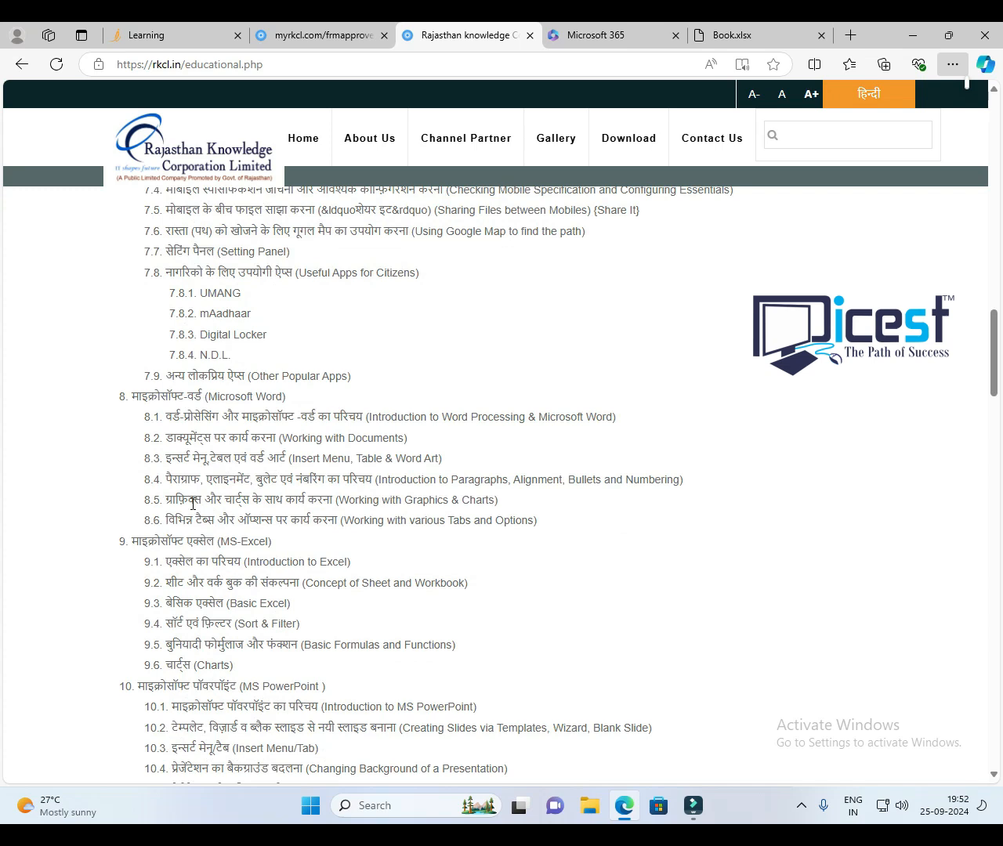
pyautogui.scroll(-2, 193, 504)
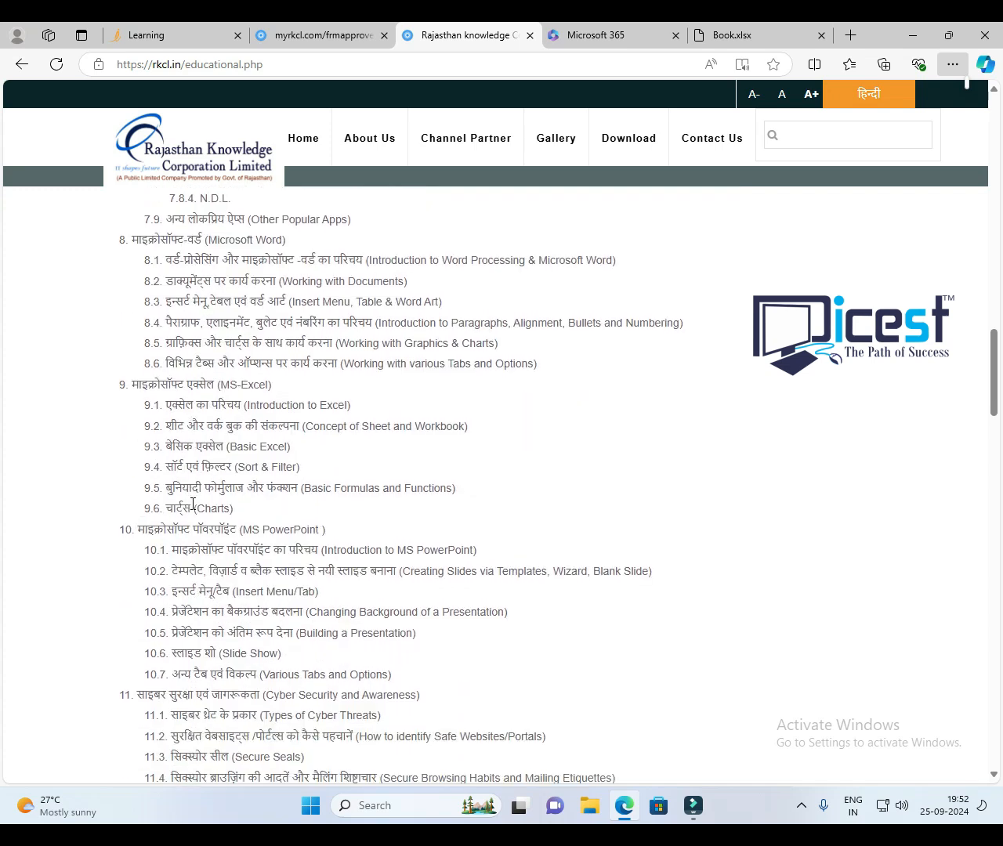
pyautogui.scroll(1, 193, 504)
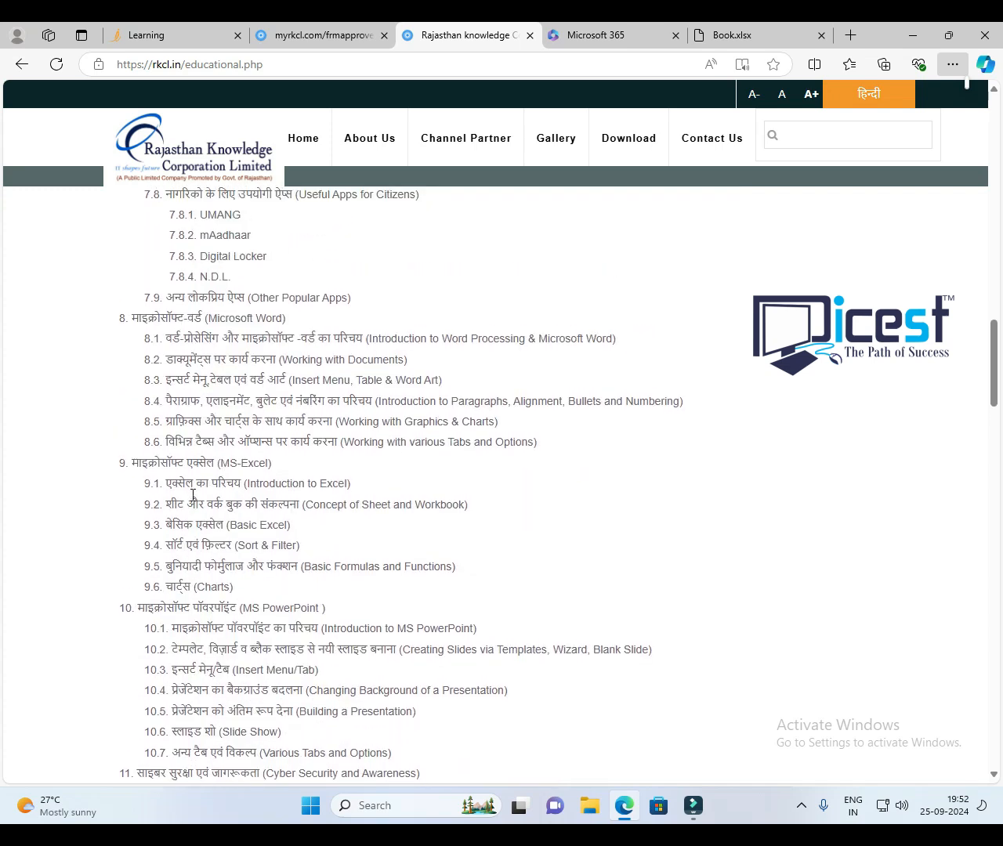
pyautogui.moveTo(157, 318); pyautogui.dragTo(284, 690)
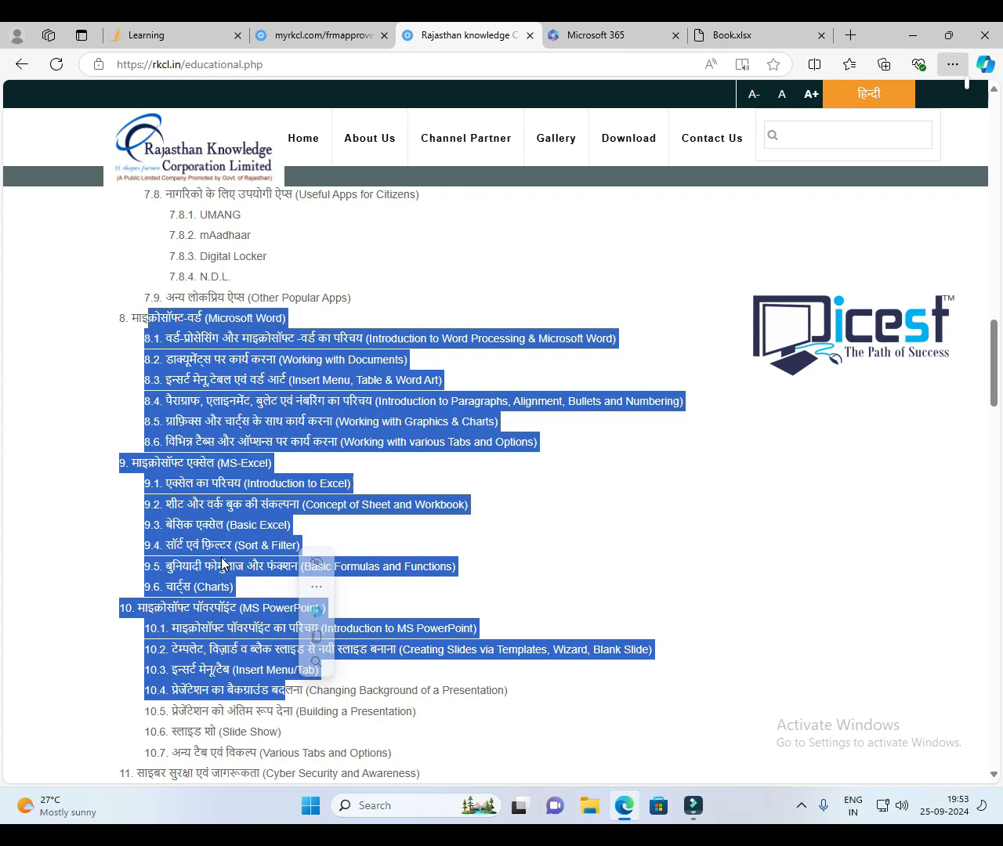
pyautogui.click(219, 525)
# Step: Review syllabus chapters 11 to 15, highlighting the Google Workspace topics under Other Office Tools
pyautogui.scroll(-3, 216, 533)
pyautogui.scroll(-2, 216, 540)
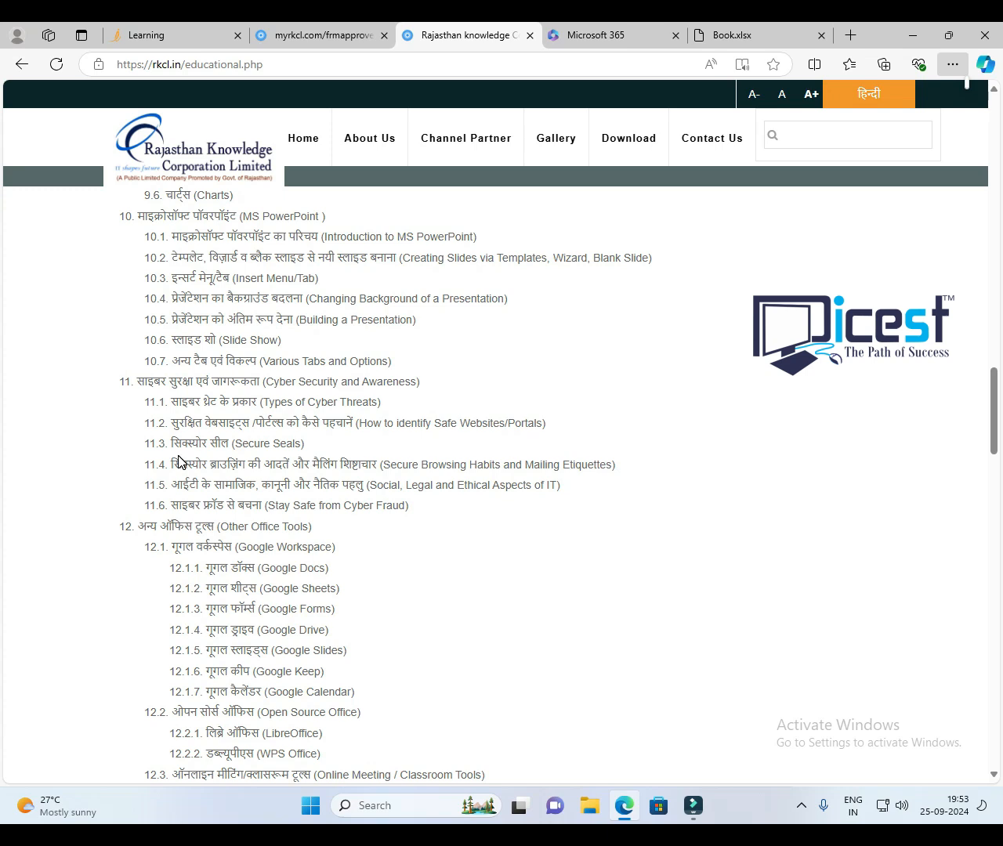
pyautogui.scroll(-1, 200, 547)
pyautogui.moveTo(135, 452); pyautogui.dragTo(313, 597)
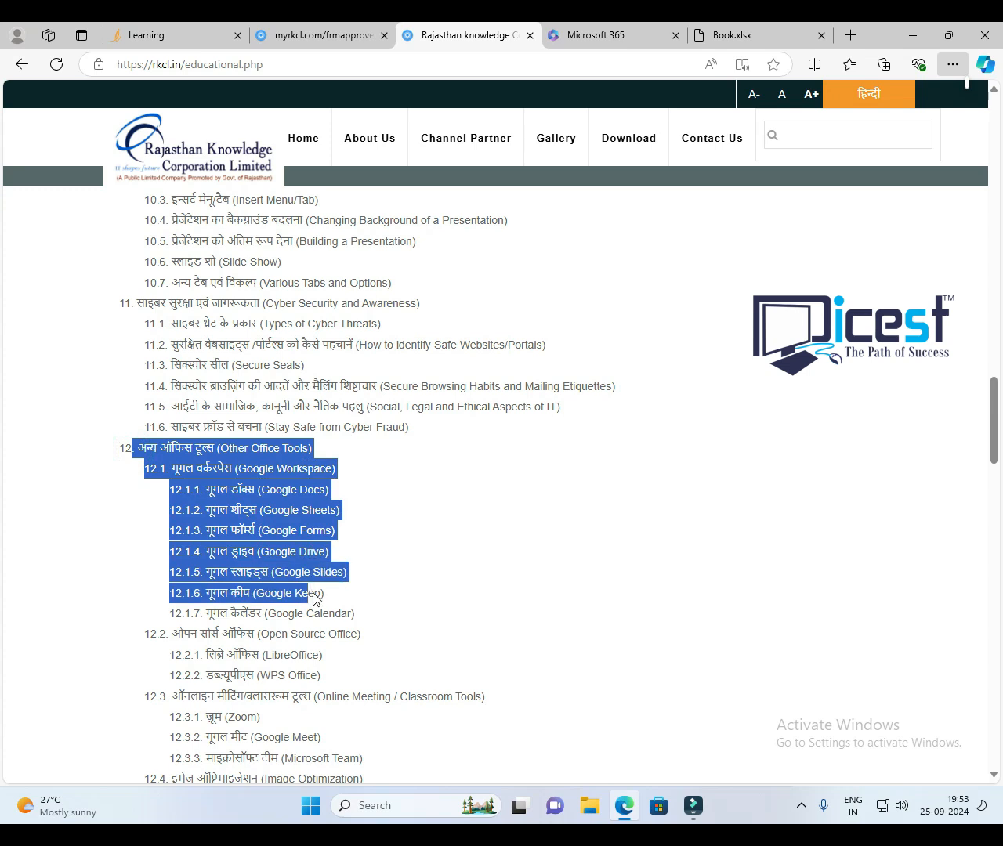
pyautogui.scroll(-1, 274, 572)
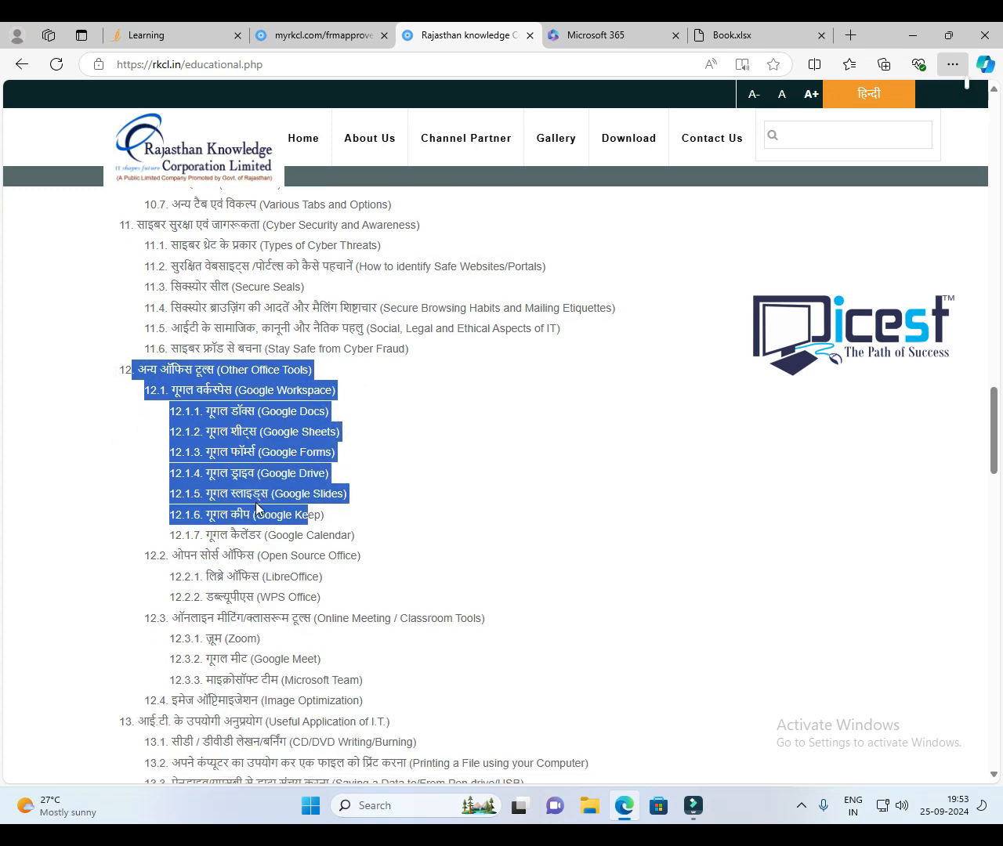
pyautogui.click(257, 507)
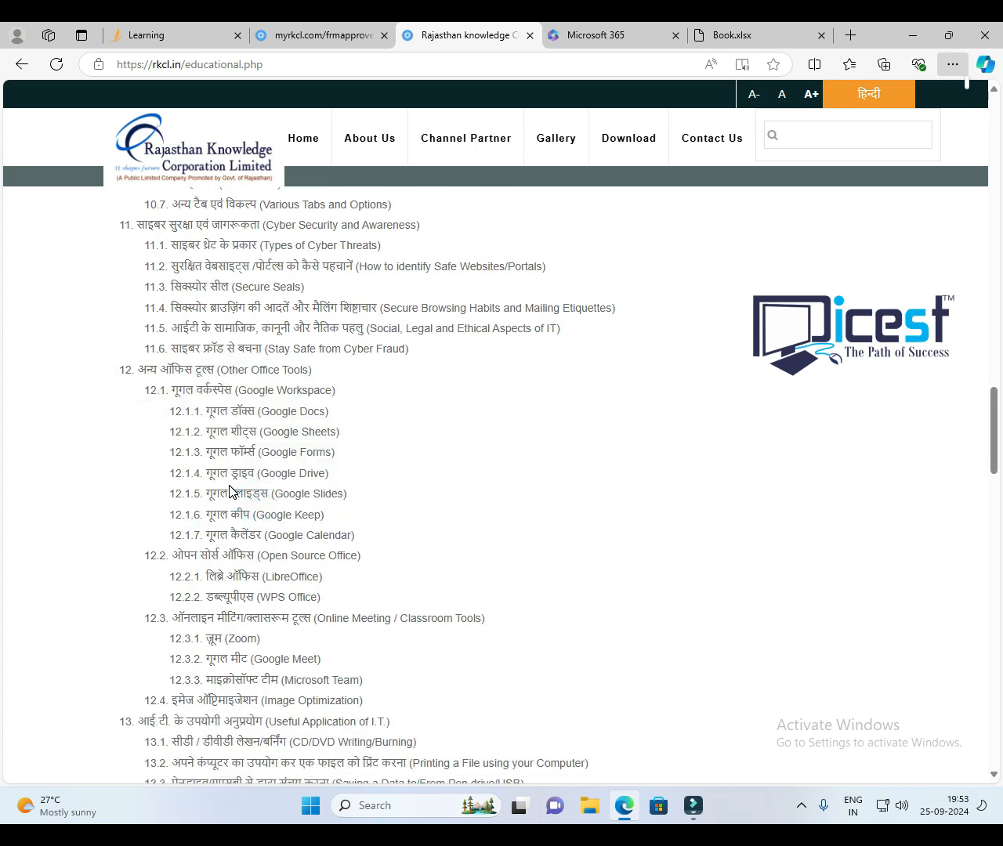
pyautogui.scroll(-2, 231, 486)
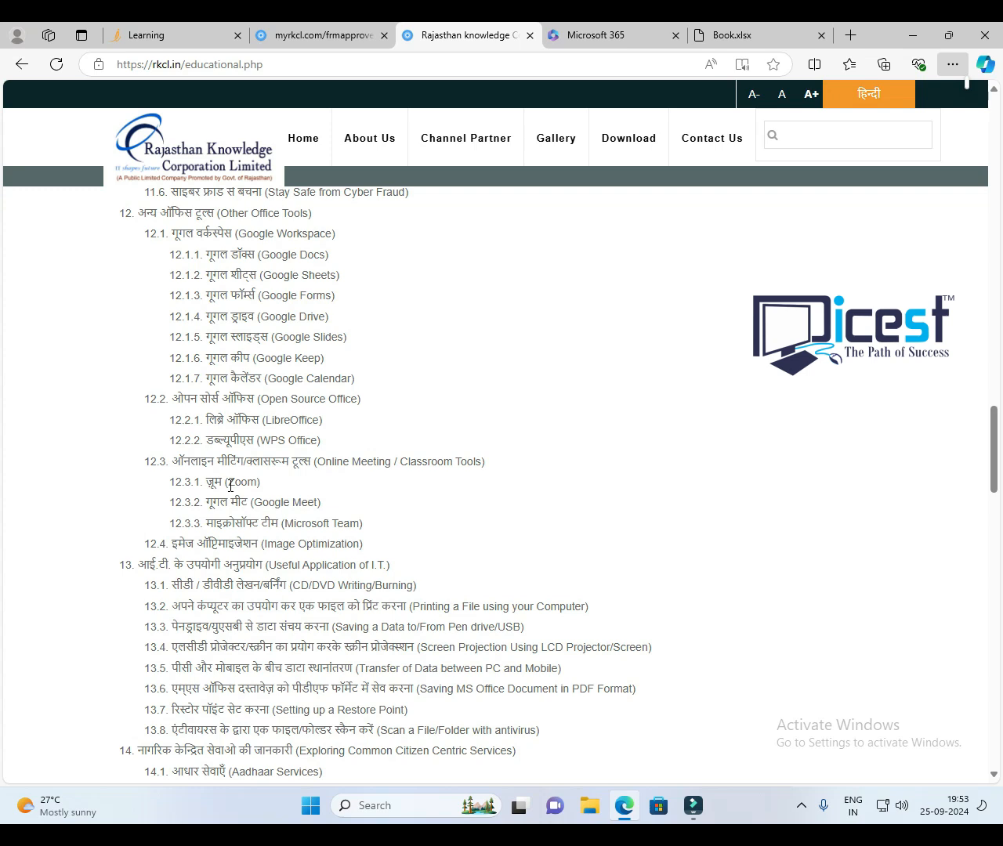
pyautogui.scroll(-2, 230, 485)
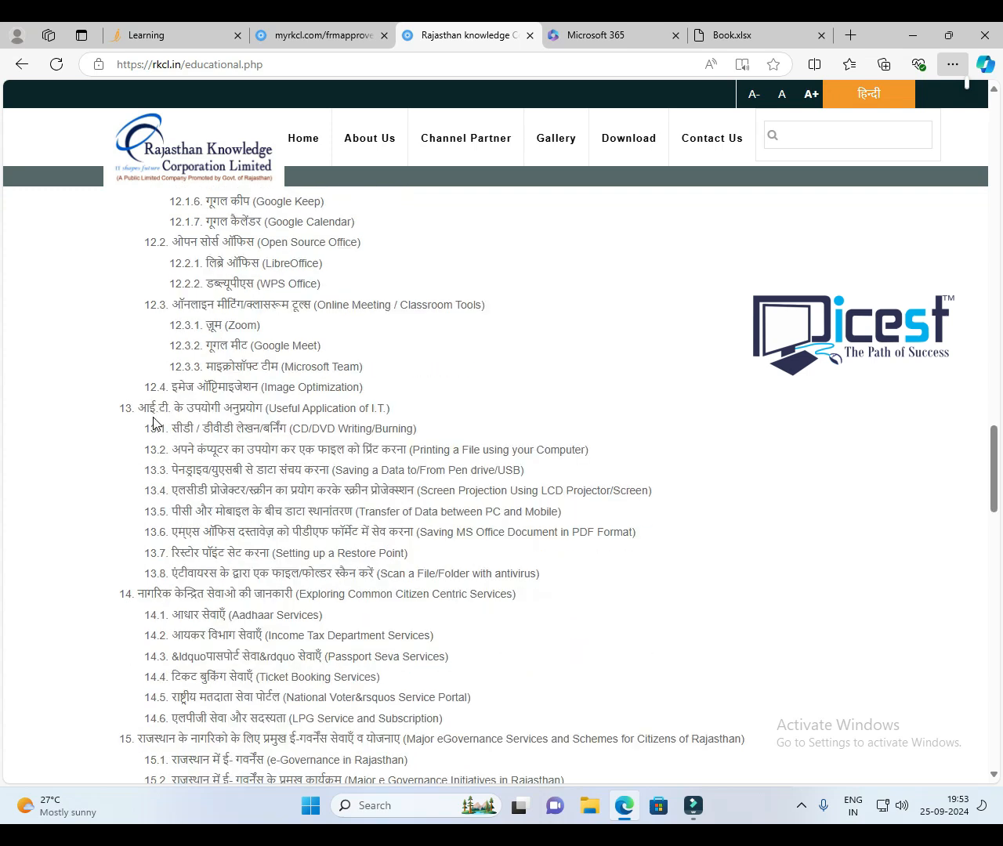
pyautogui.scroll(-3, 159, 588)
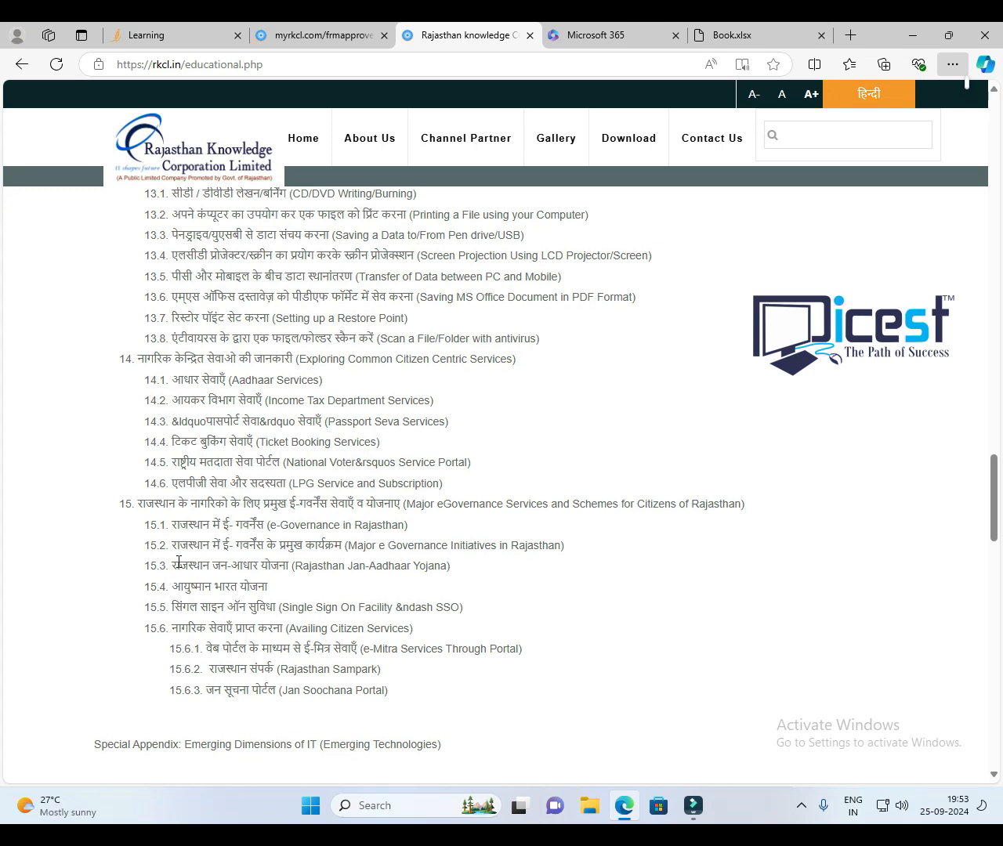
# Step: Return to chapter 9 of the syllabus and highlight its MS-Excel heading
pyautogui.scroll(3, 179, 564)
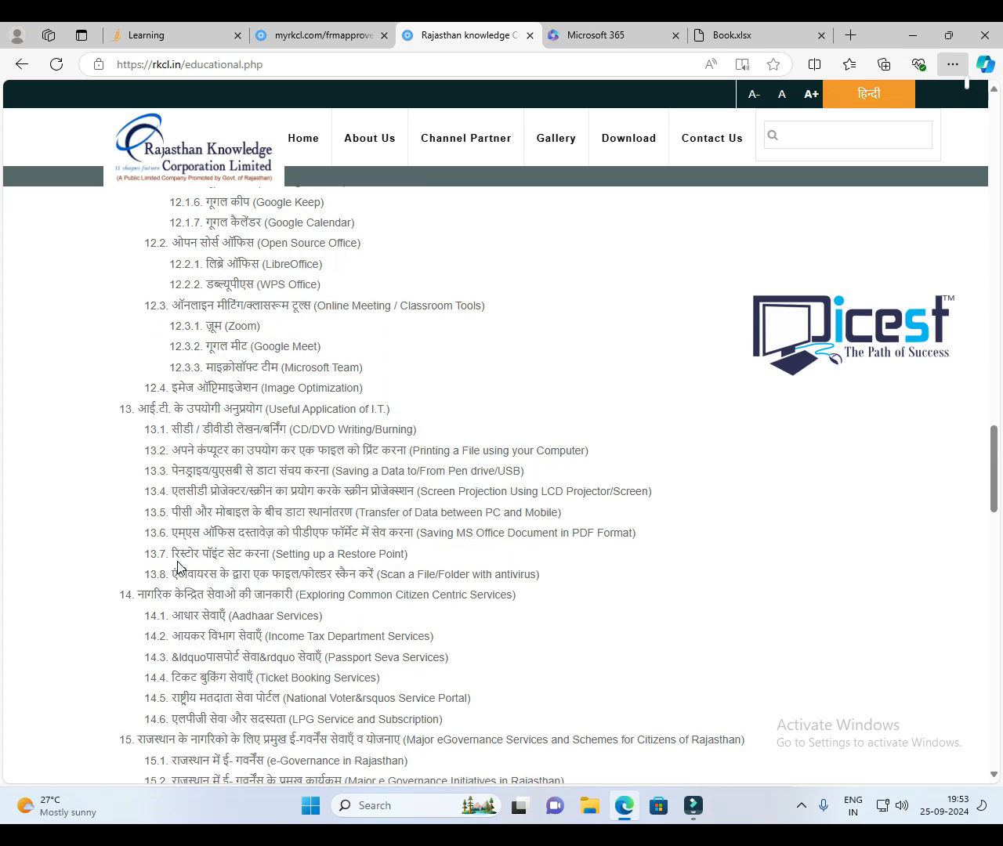
pyautogui.scroll(6, 178, 566)
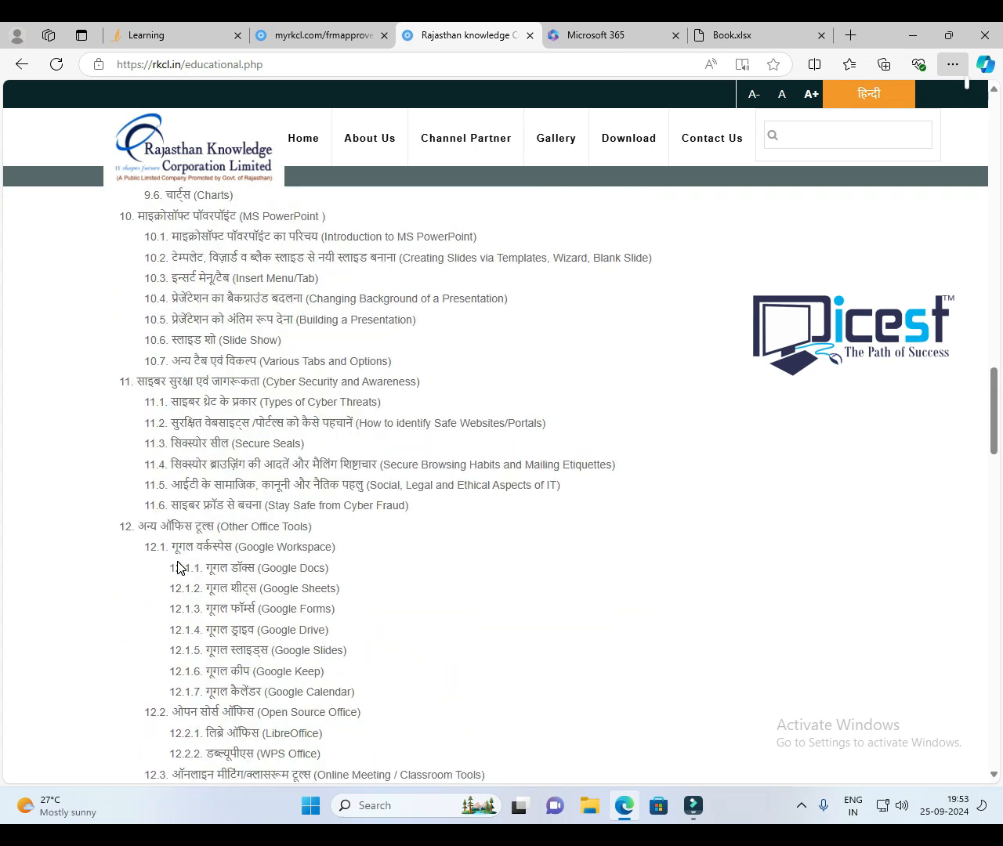
pyautogui.scroll(5, 178, 566)
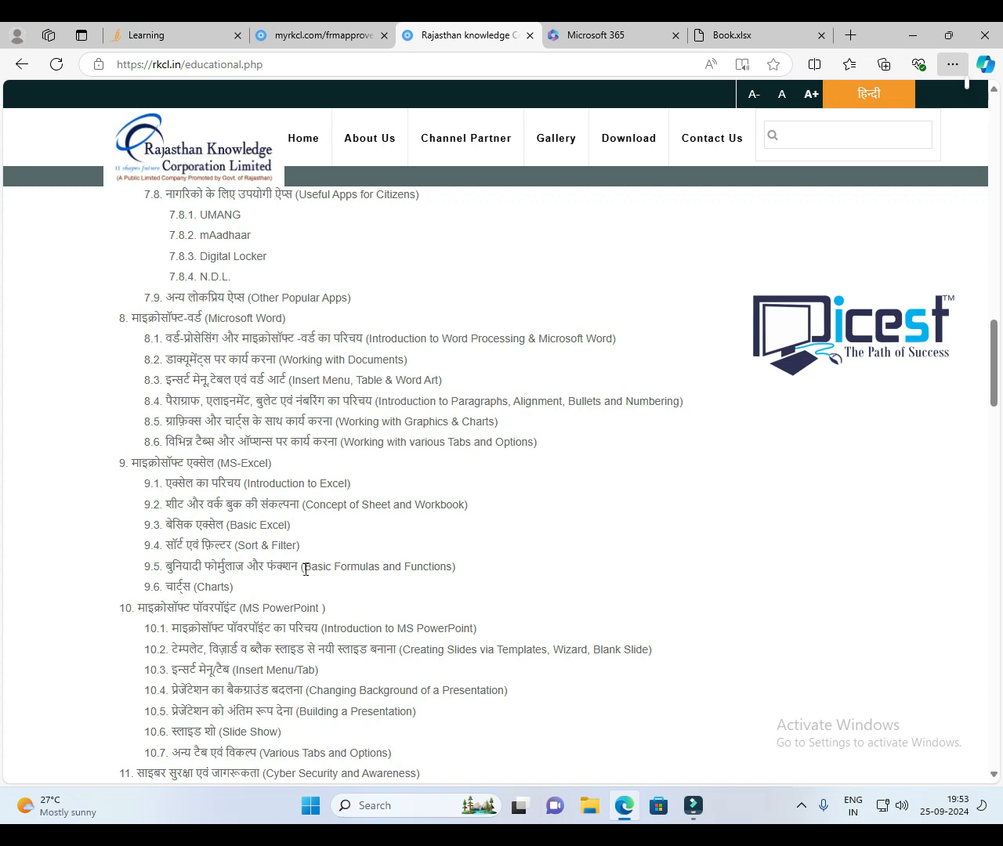
pyautogui.moveTo(135, 465); pyautogui.dragTo(311, 470)
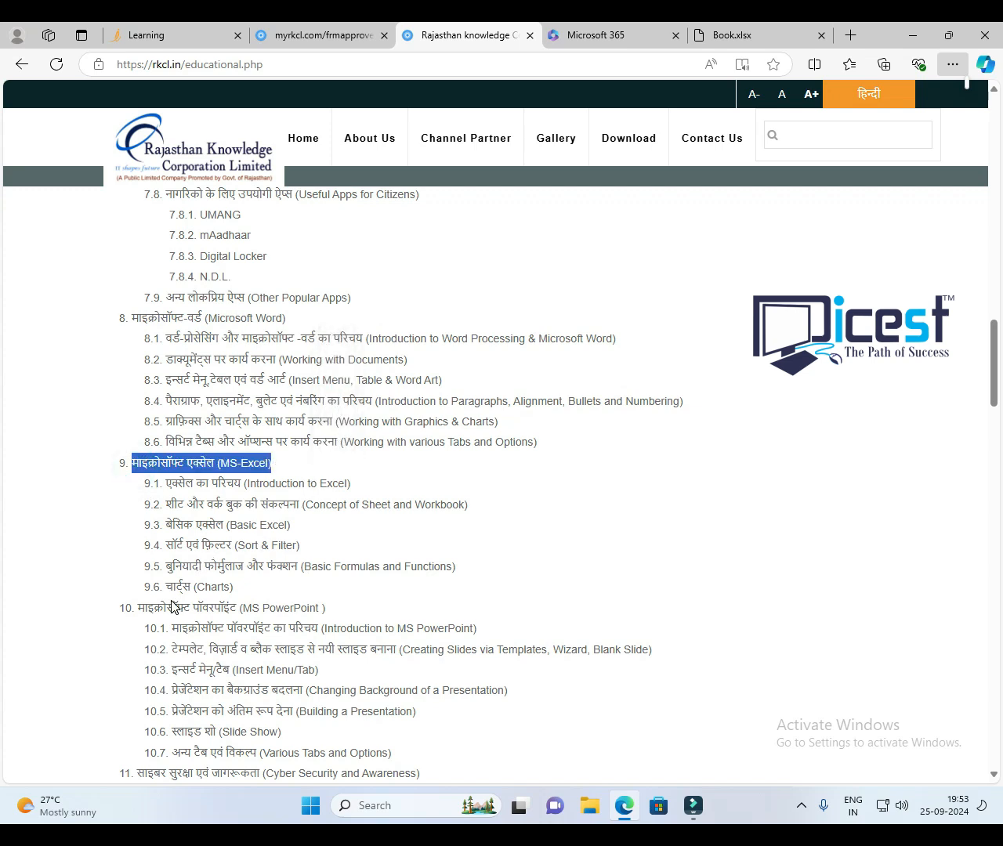
# Step: Enlarge the syllabus page to 125% and examine Excel topics 9.1 to 9.6, highlighting them while reading
pyautogui.hotkey('ctrl', '+')
pyautogui.hotkey('ctrl', '+')
pyautogui.scroll(-2, 195, 580)
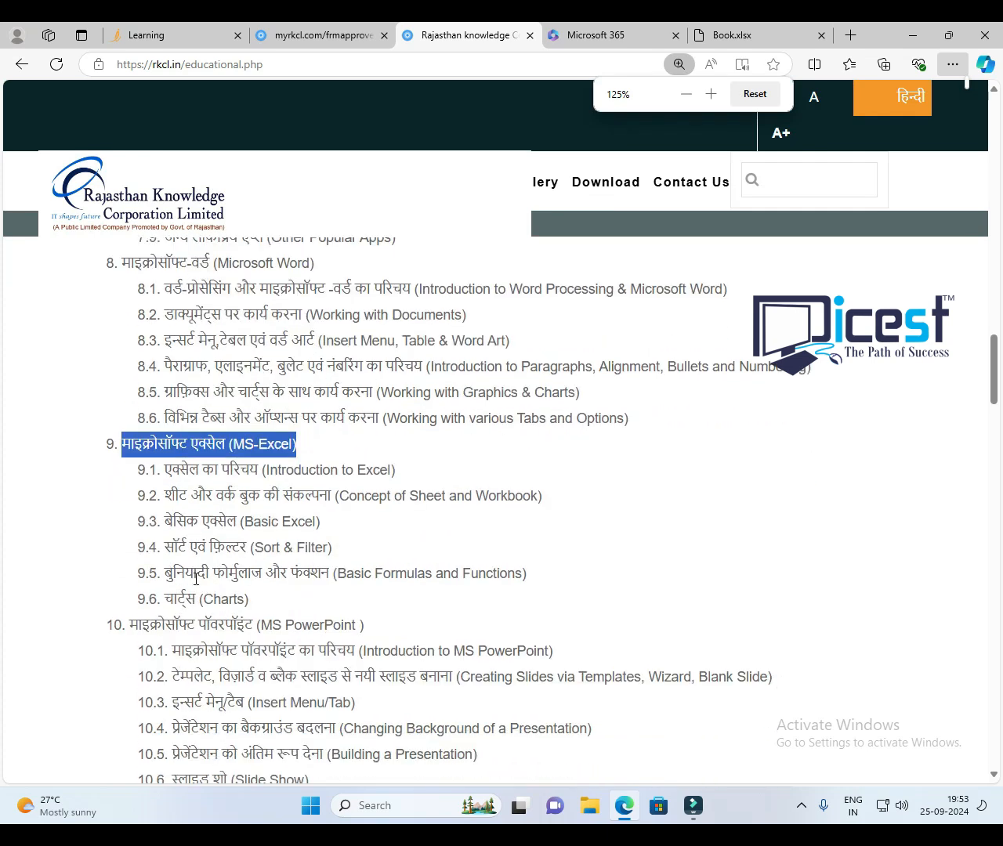
pyautogui.click(180, 497)
pyautogui.moveTo(179, 476); pyautogui.dragTo(304, 474)
pyautogui.click(202, 501)
pyautogui.moveTo(187, 502); pyautogui.dragTo(312, 523)
pyautogui.moveTo(252, 548); pyautogui.dragTo(458, 548)
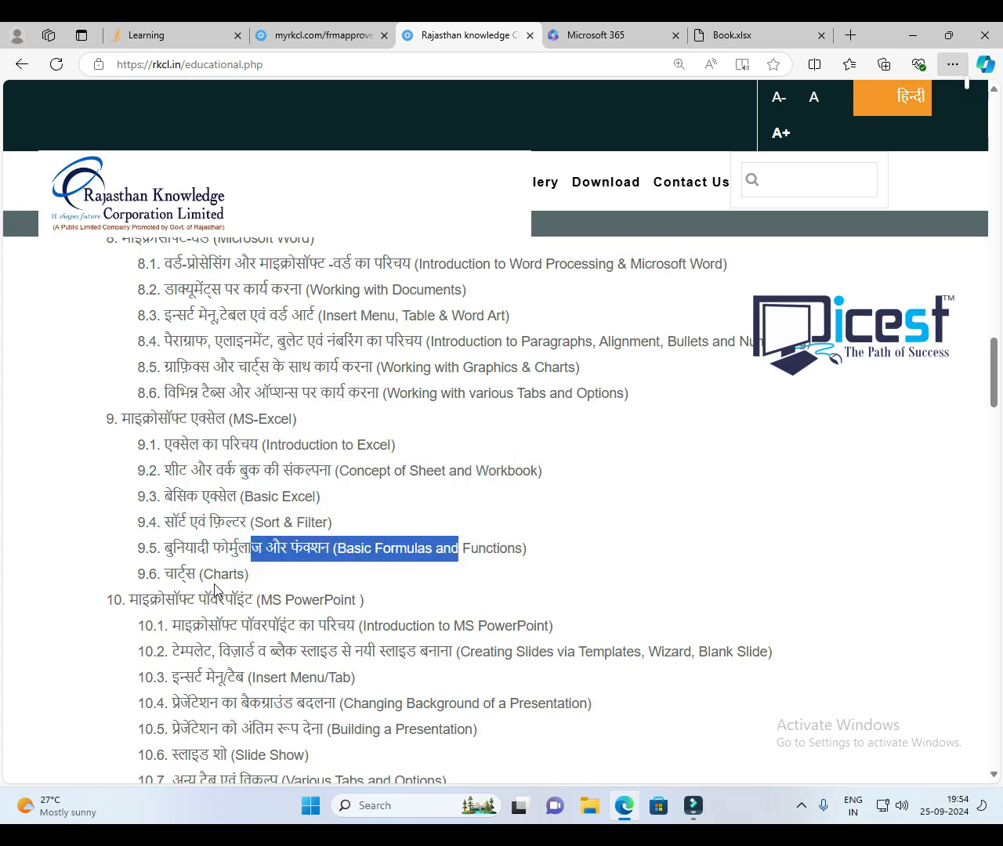
pyautogui.click(213, 583)
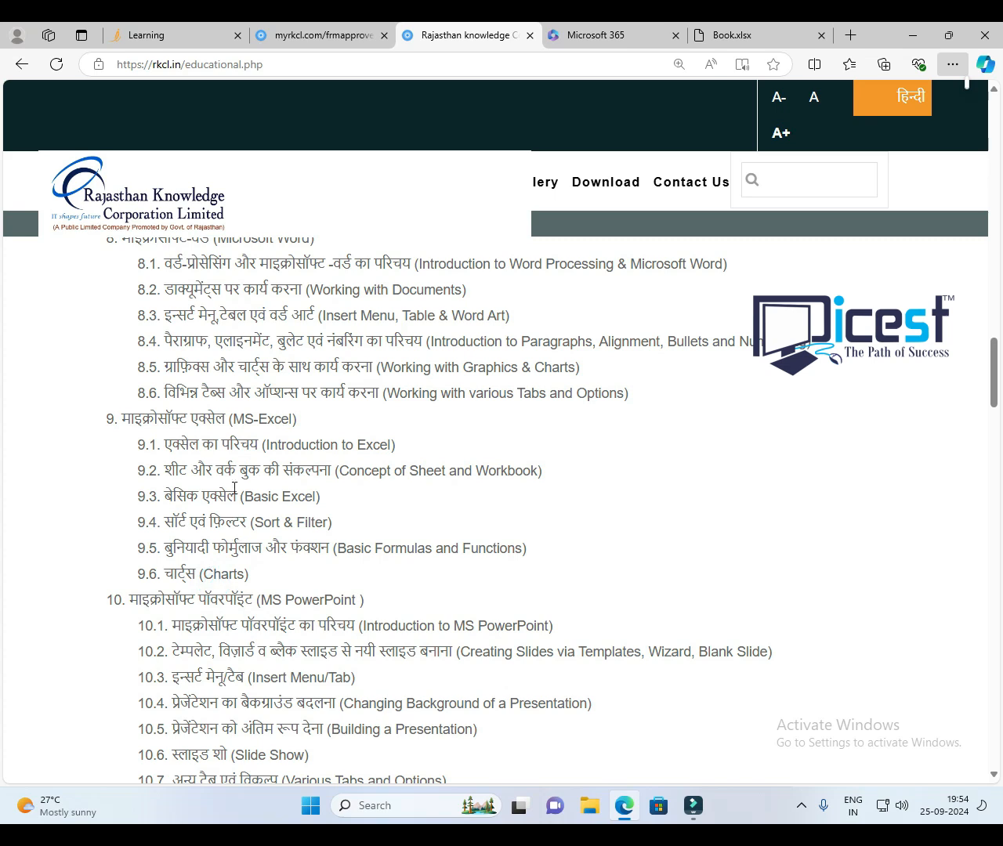
pyautogui.moveTo(223, 444); pyautogui.dragTo(249, 572)
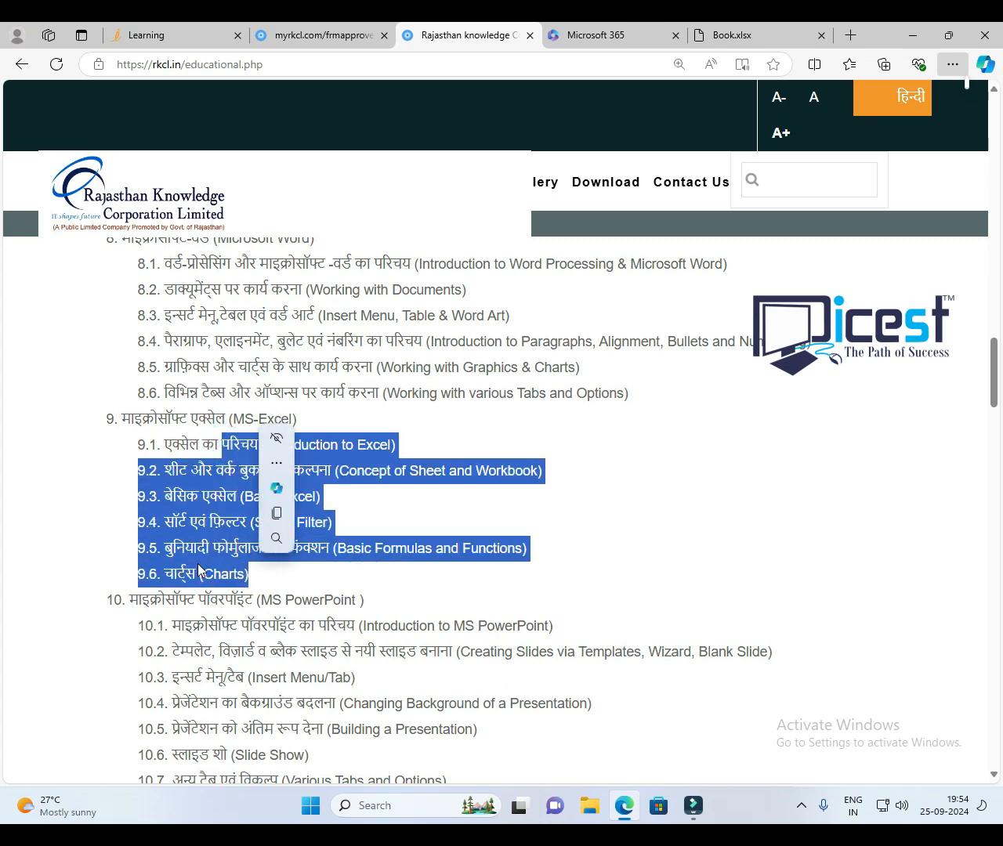
pyautogui.click(194, 502)
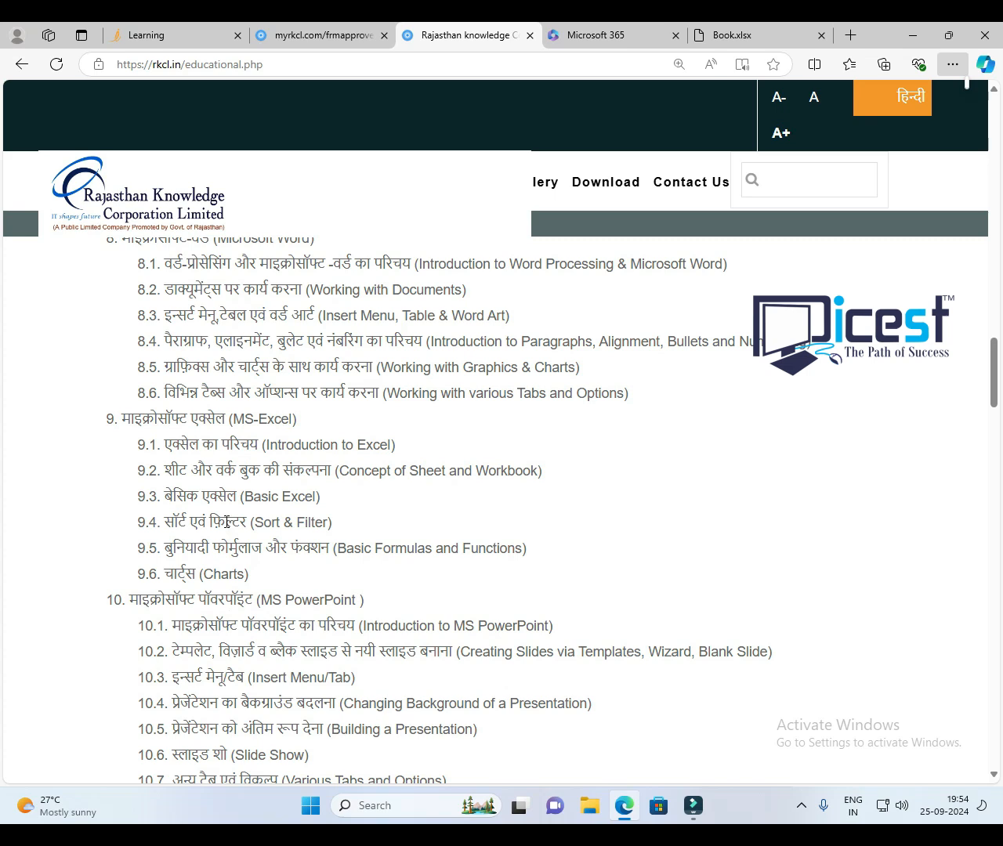
pyautogui.scroll(1, 226, 523)
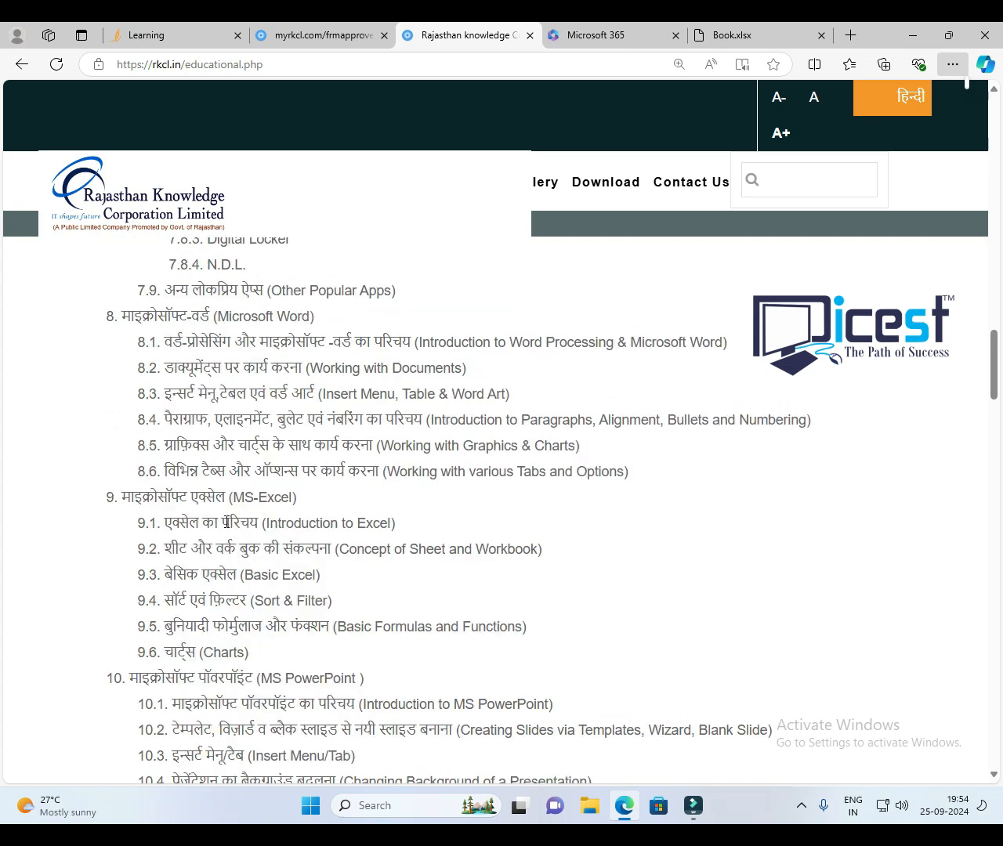
pyautogui.scroll(-2, 226, 523)
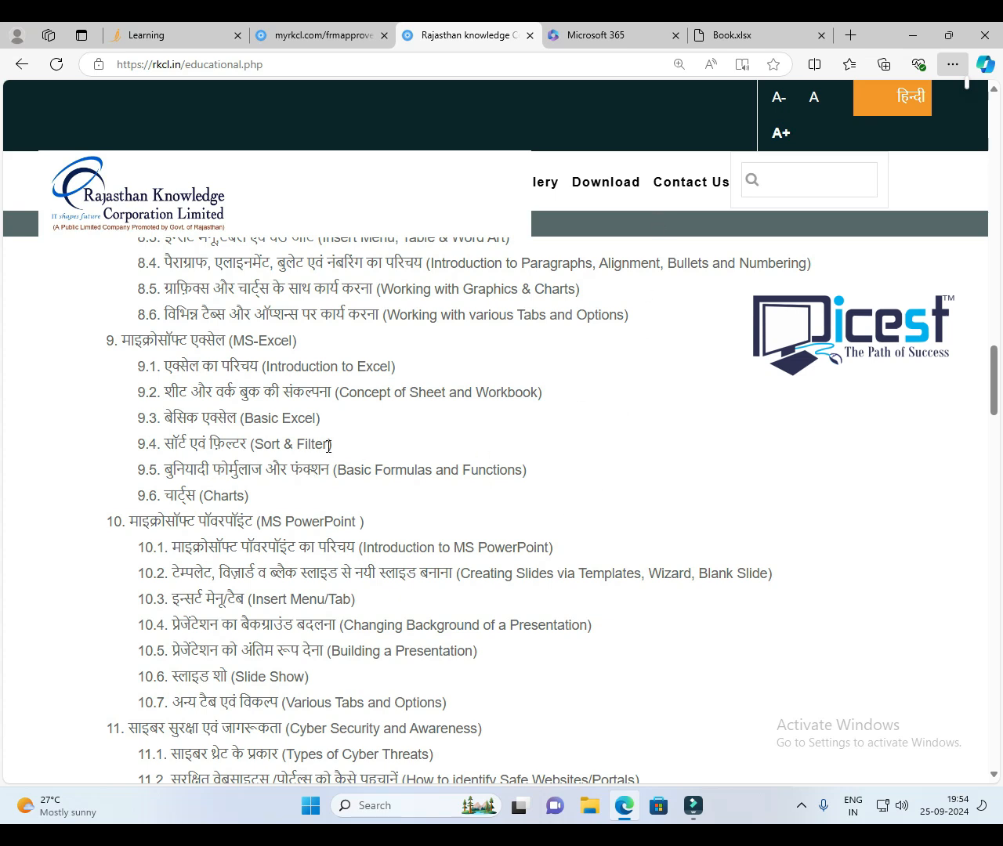
# Step: Switch to the open Book.xlsx workbook and look over its file management options and insert commands
pyautogui.click(753, 41)
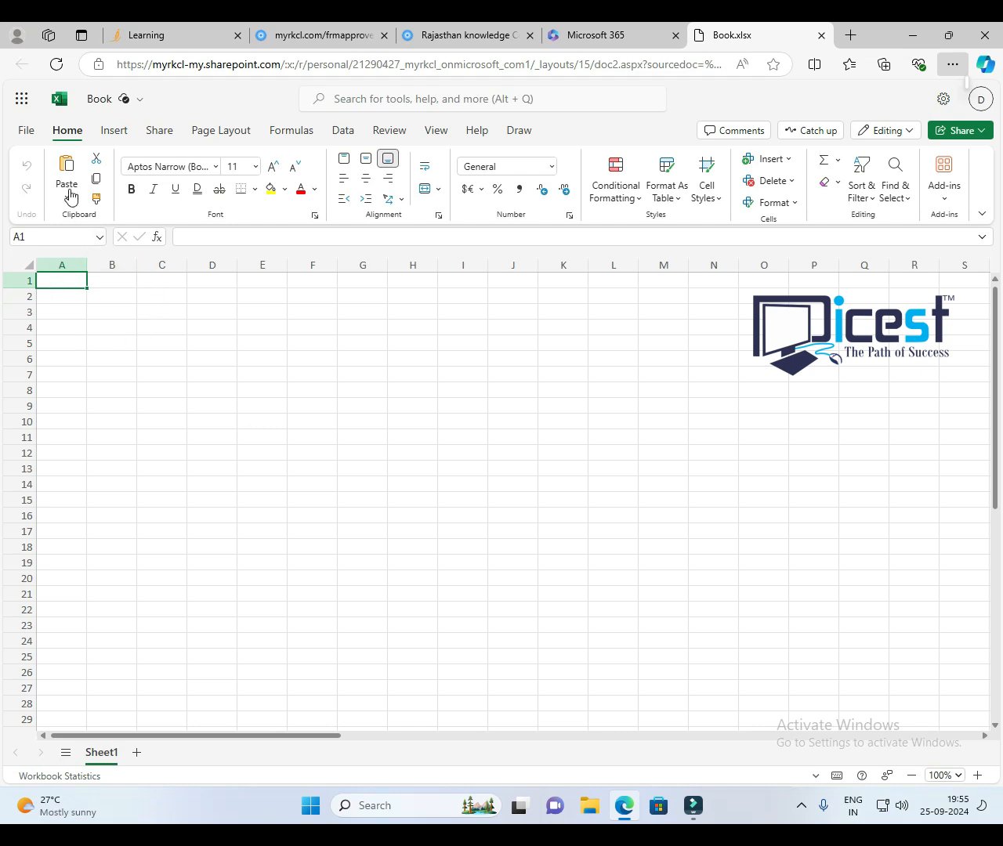
pyautogui.click(27, 133)
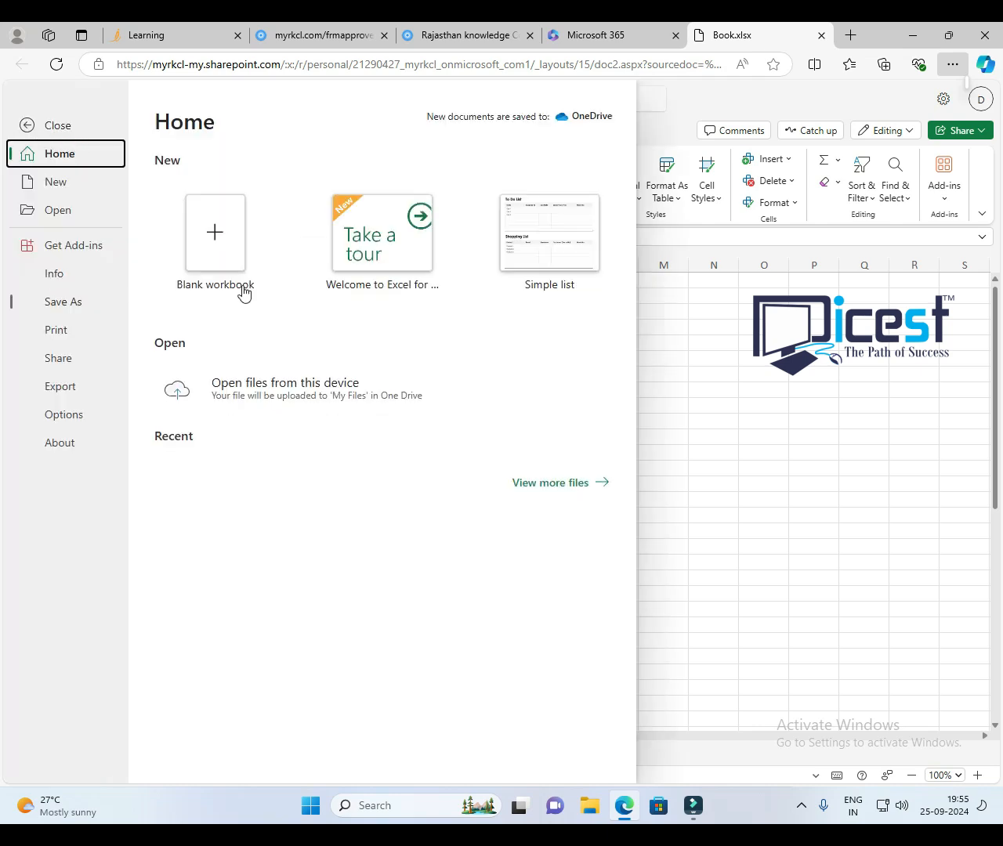
pyautogui.click(29, 127)
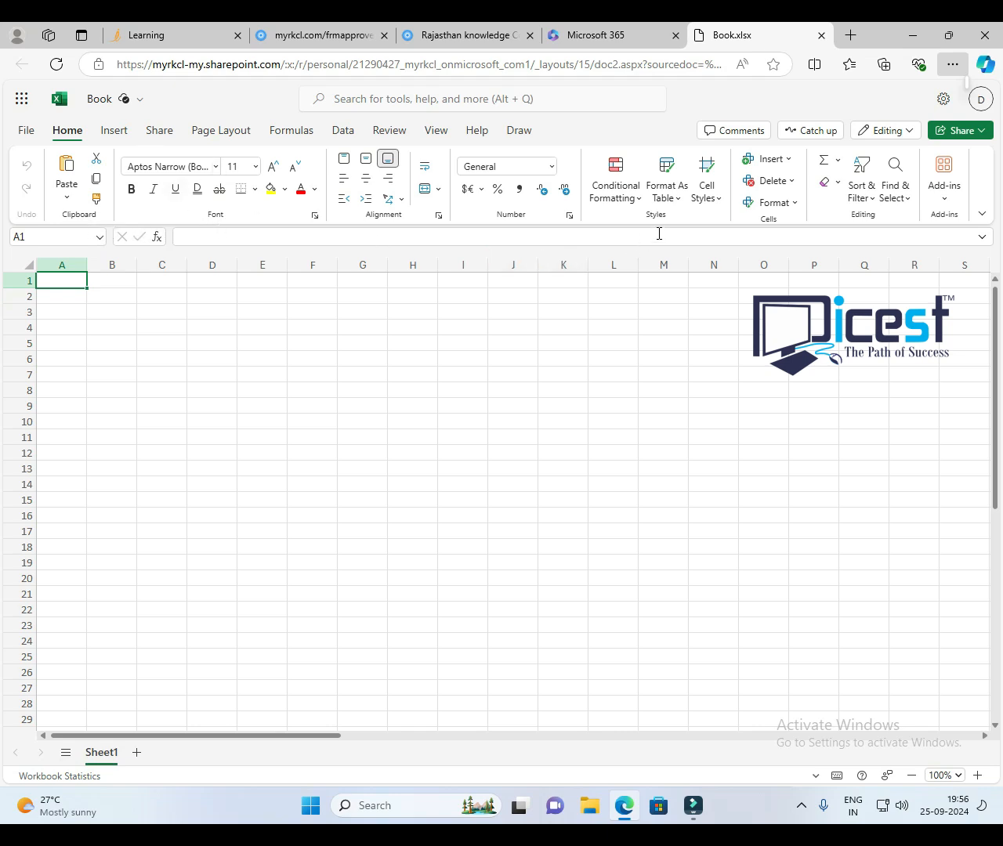
pyautogui.click(117, 133)
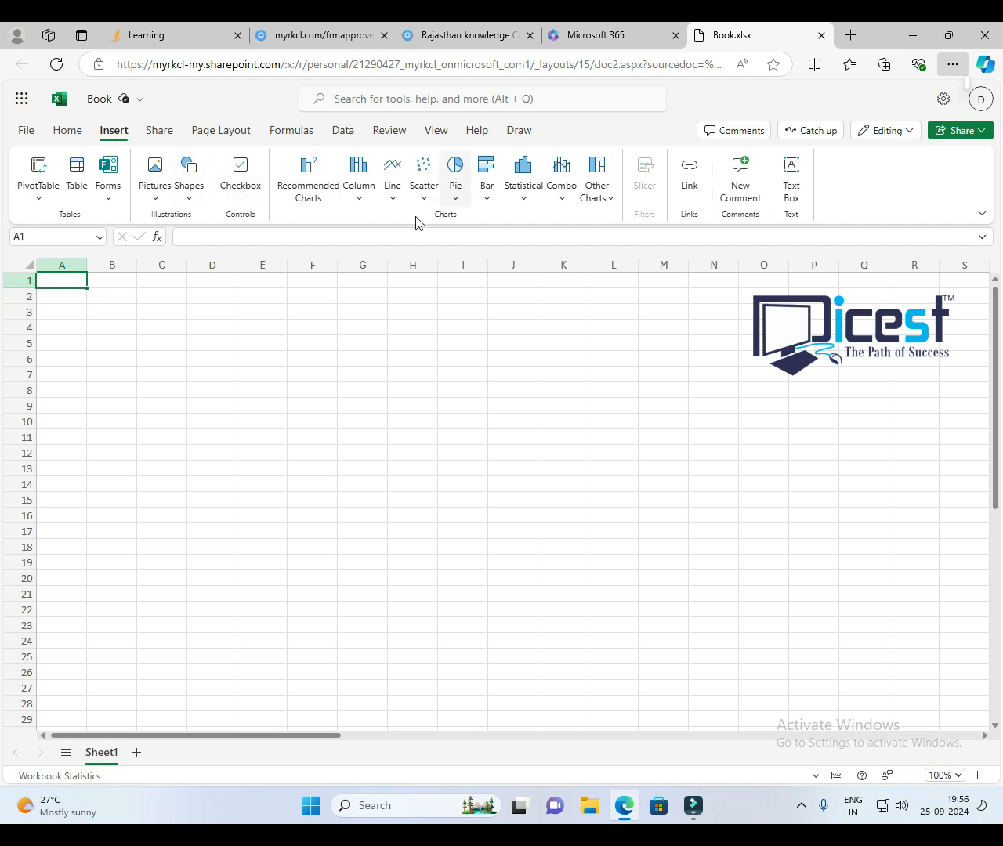
pyautogui.click(68, 131)
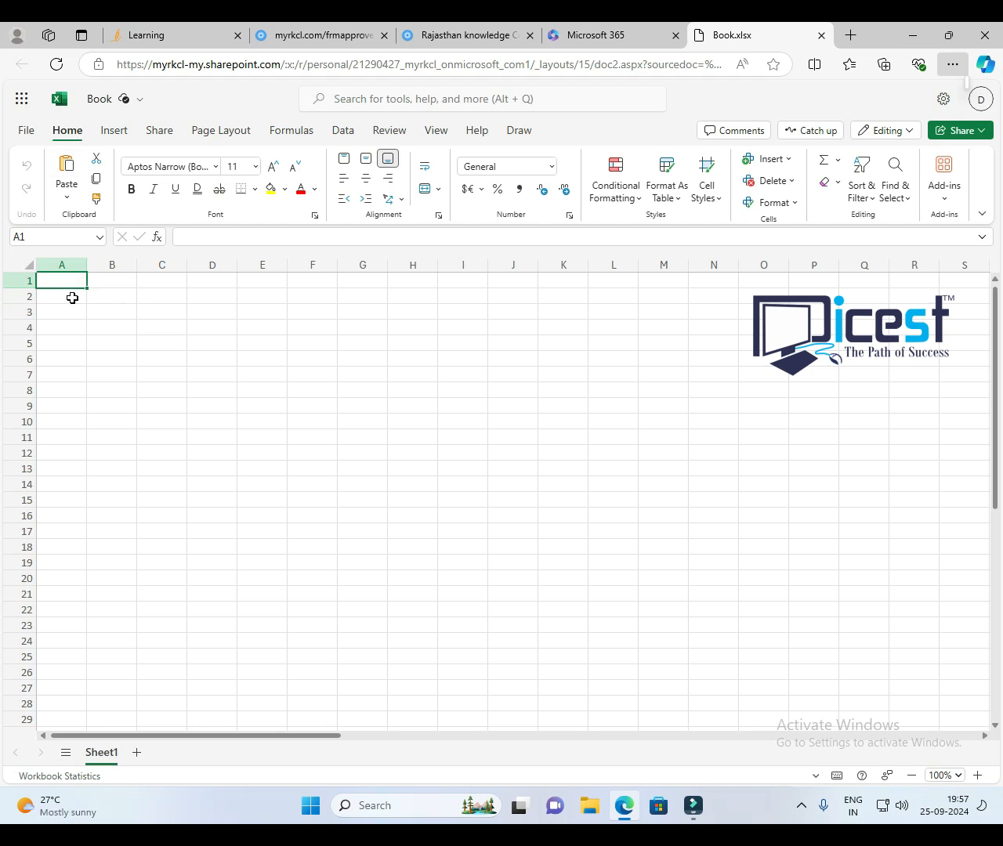
# Step: Enlarge the empty worksheet to 190% and select cell B4
pyautogui.scroll(1, 78, 358)
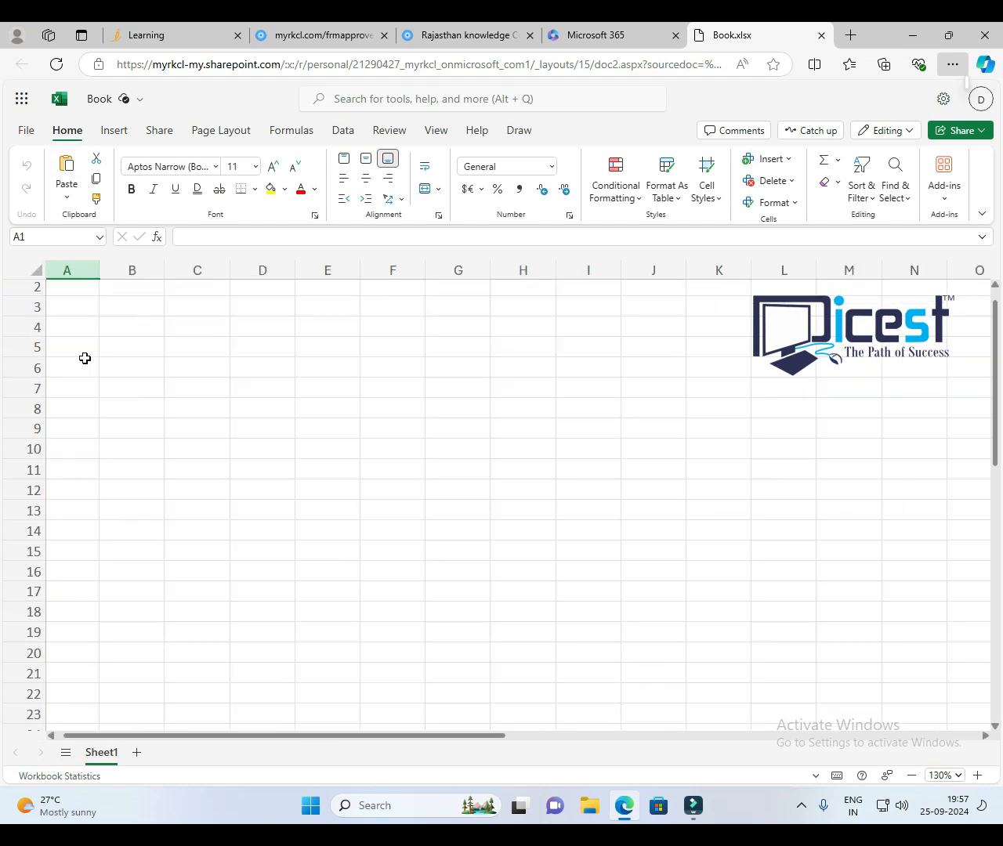
pyautogui.scroll(3, 261, 350)
pyautogui.click(145, 331)
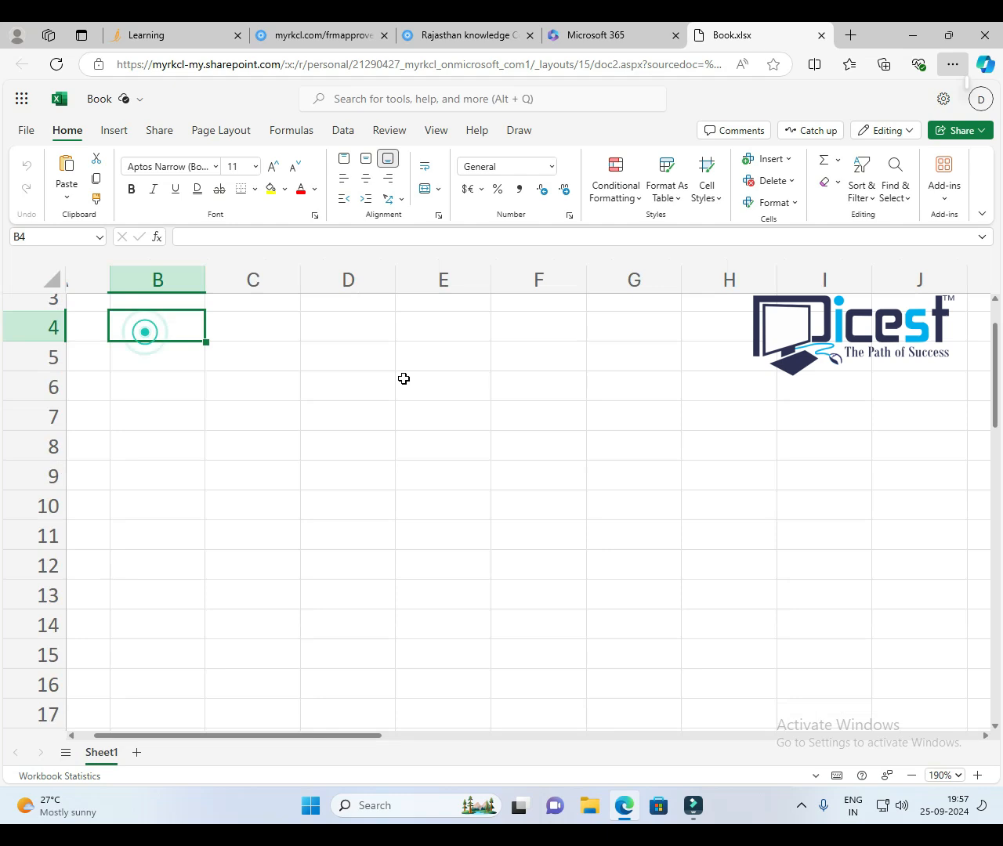
# Step: Enter Home in cell B4 and list Clipboard, Font and Alignment below it in B5 to B7
pyautogui.write('Home')
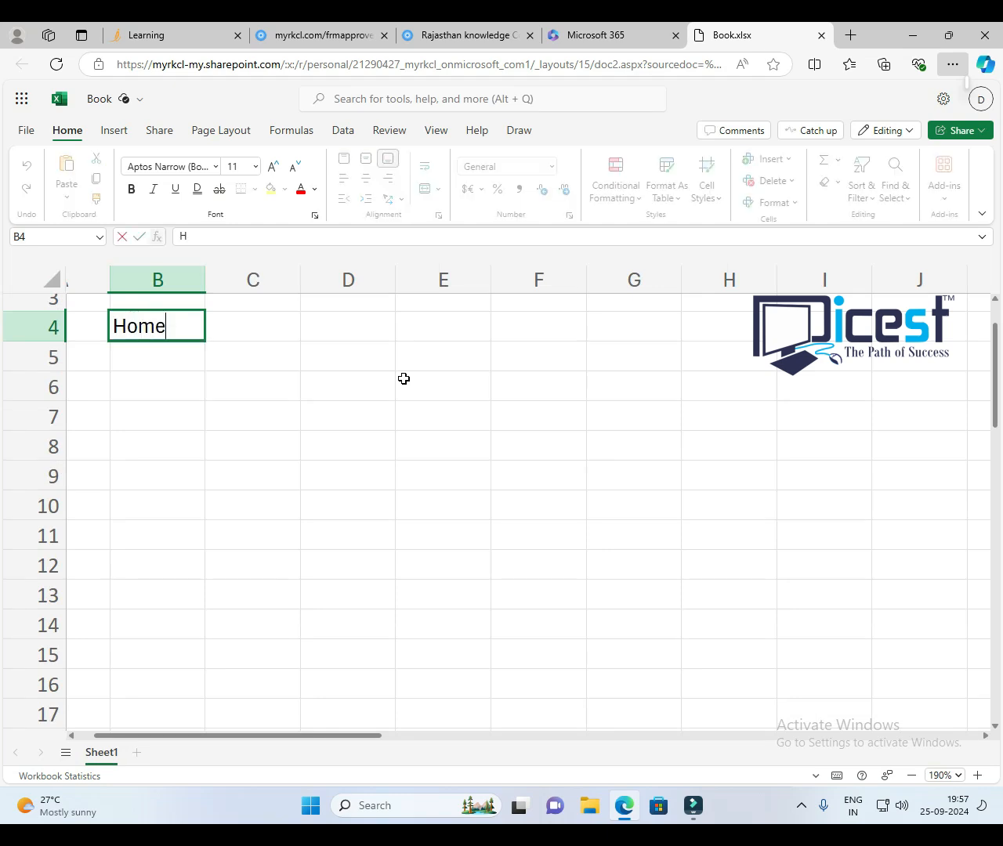
pyautogui.press('Return')
pyautogui.write('C')
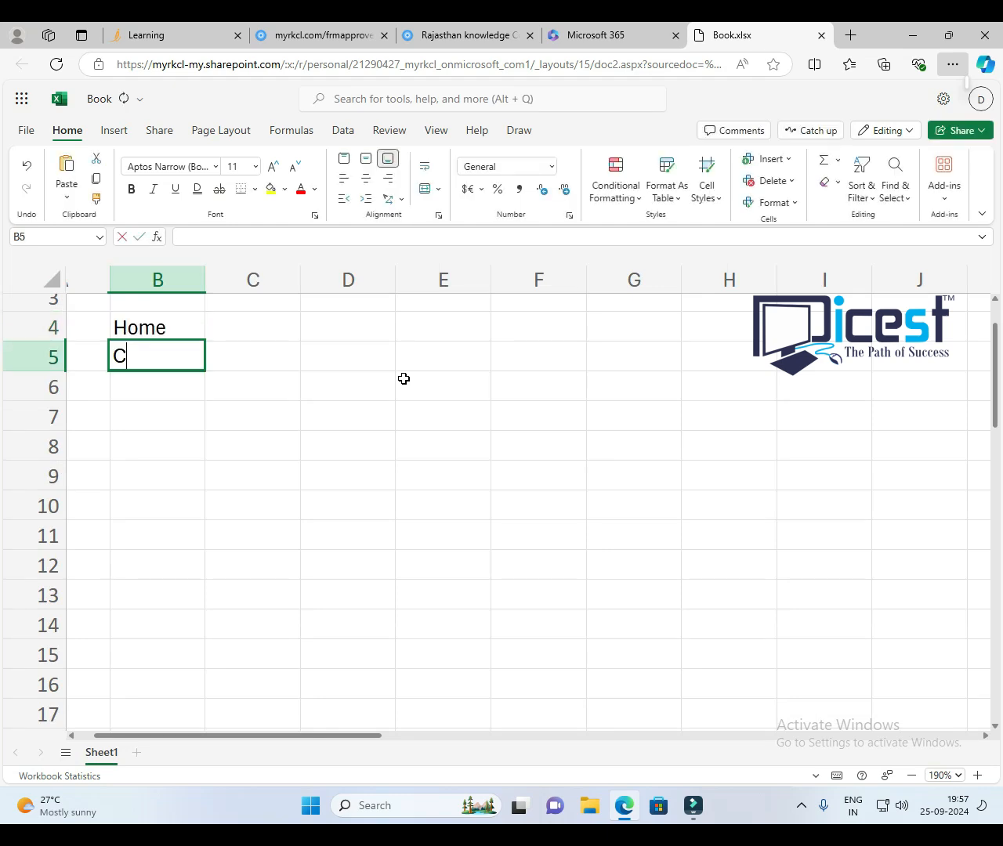
pyautogui.write('lipboard')
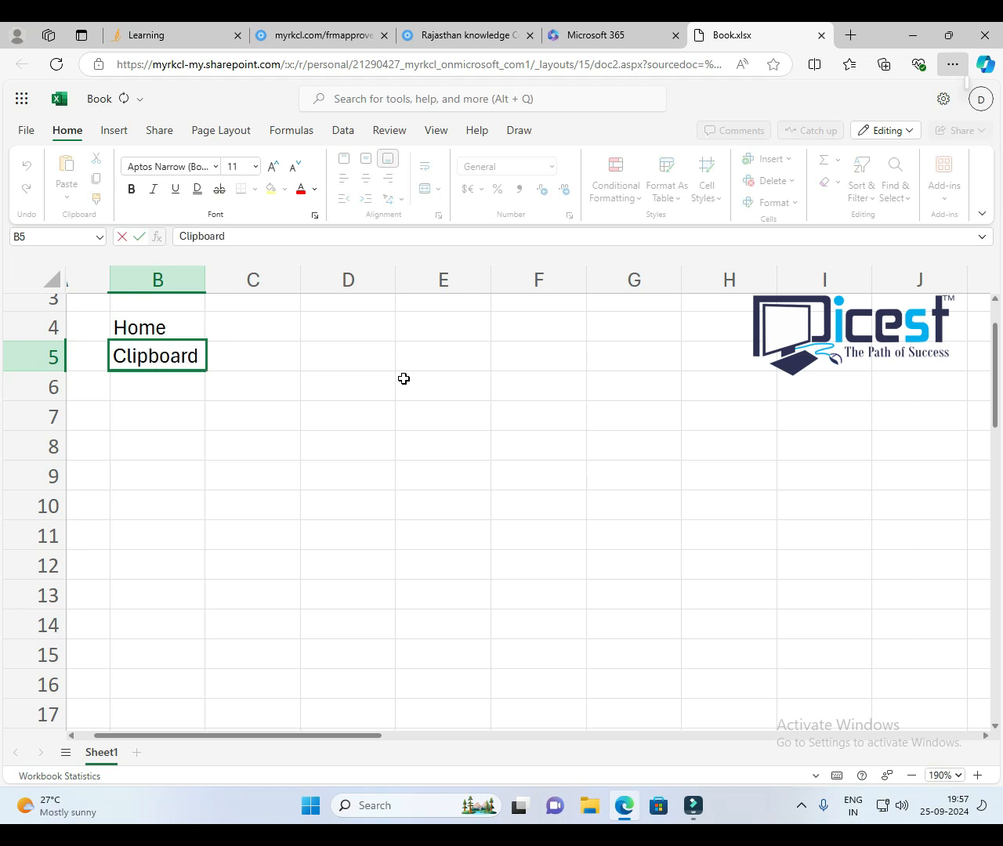
pyautogui.press('Return')
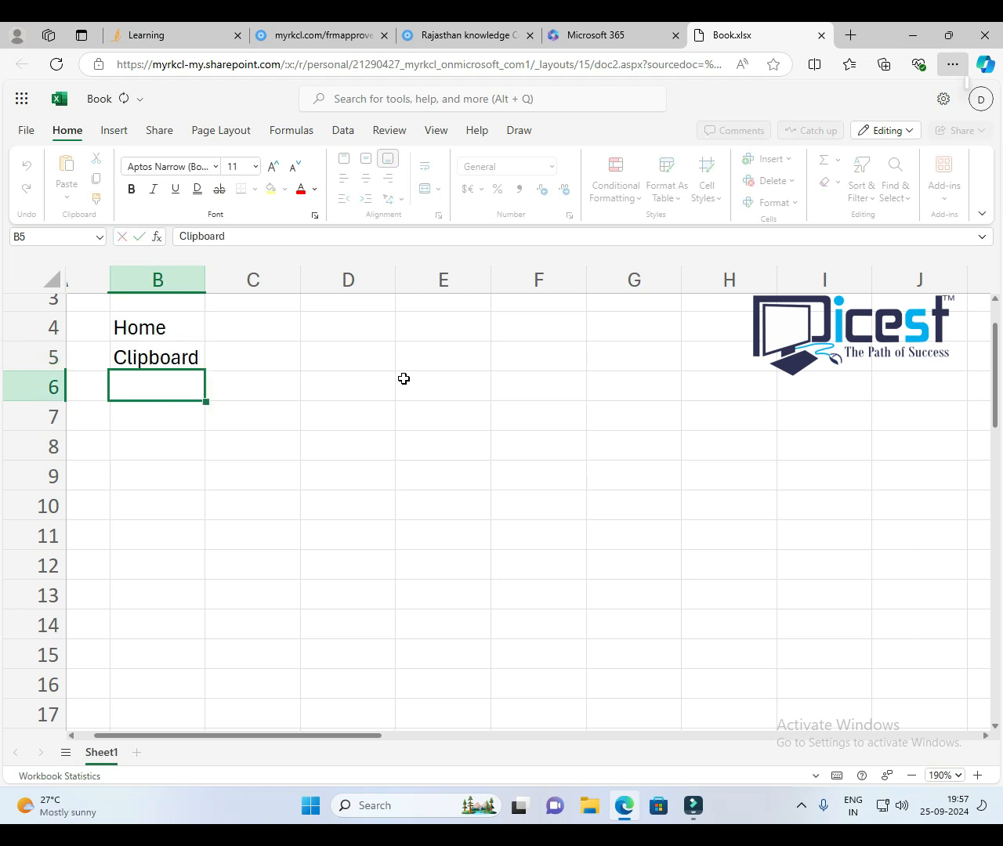
pyautogui.write('Font')
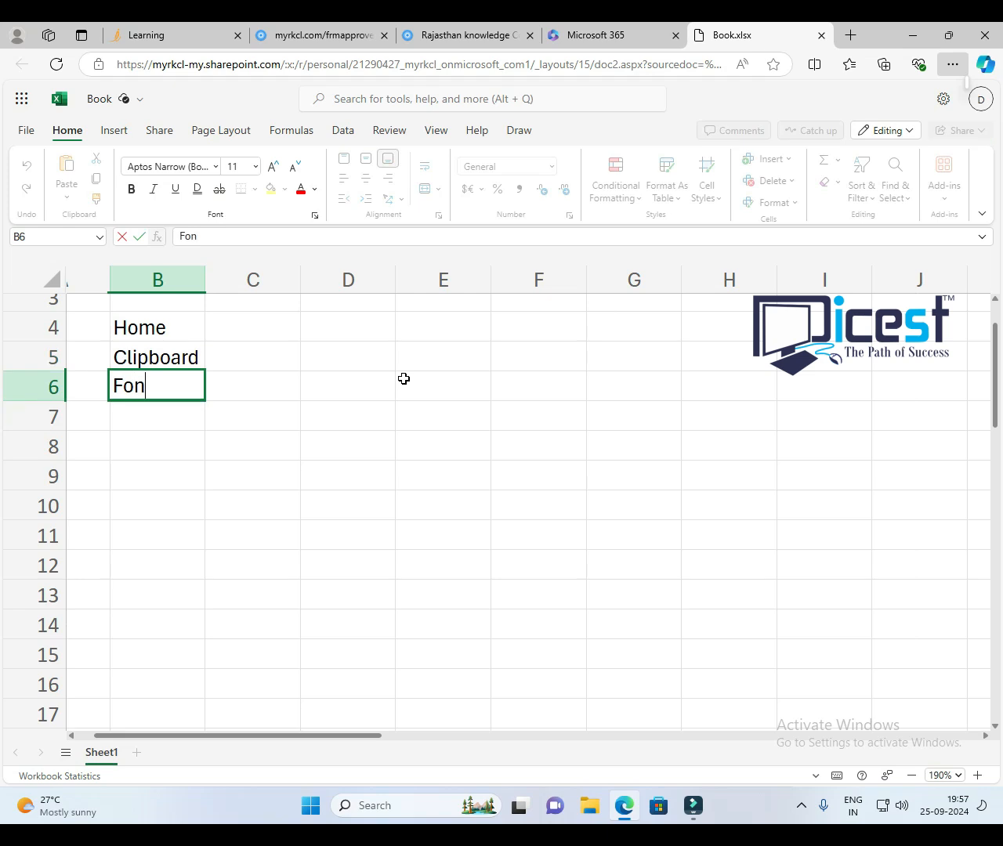
pyautogui.press('Return')
pyautogui.write('Alignment')
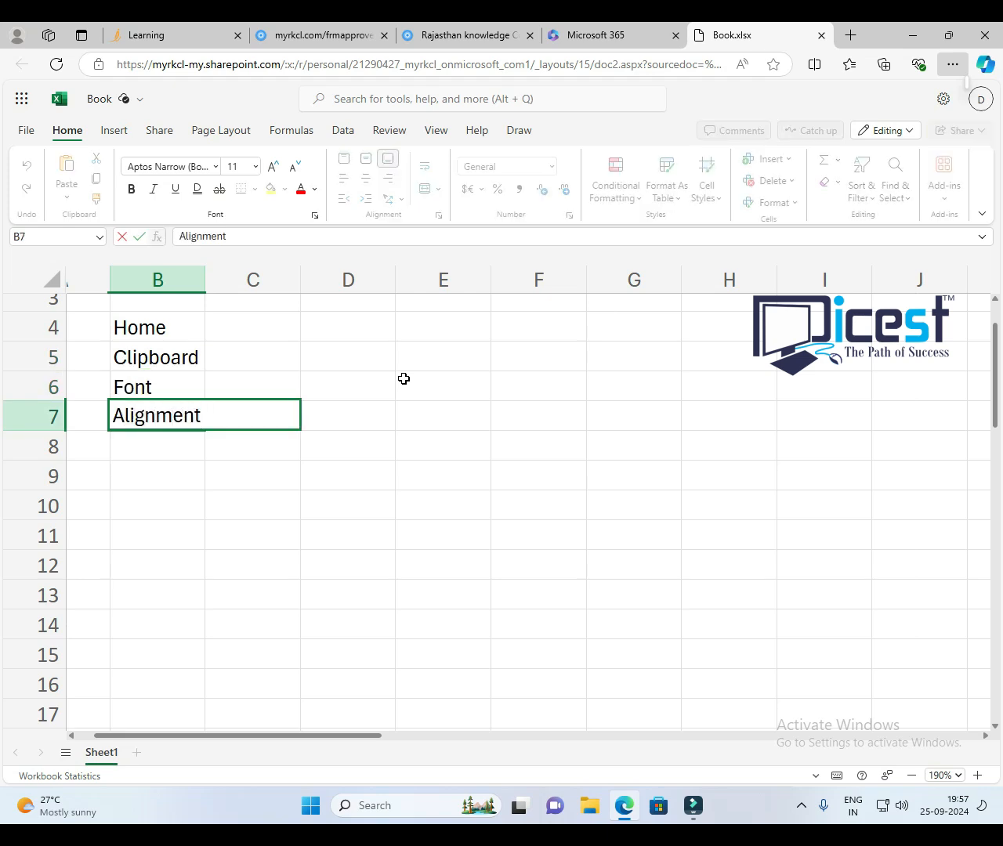
pyautogui.press('Return')
# Step: Continue the list under Home with Number, Styles, Cells and Editing in cells B8 to B11
pyautogui.write('Numbr')
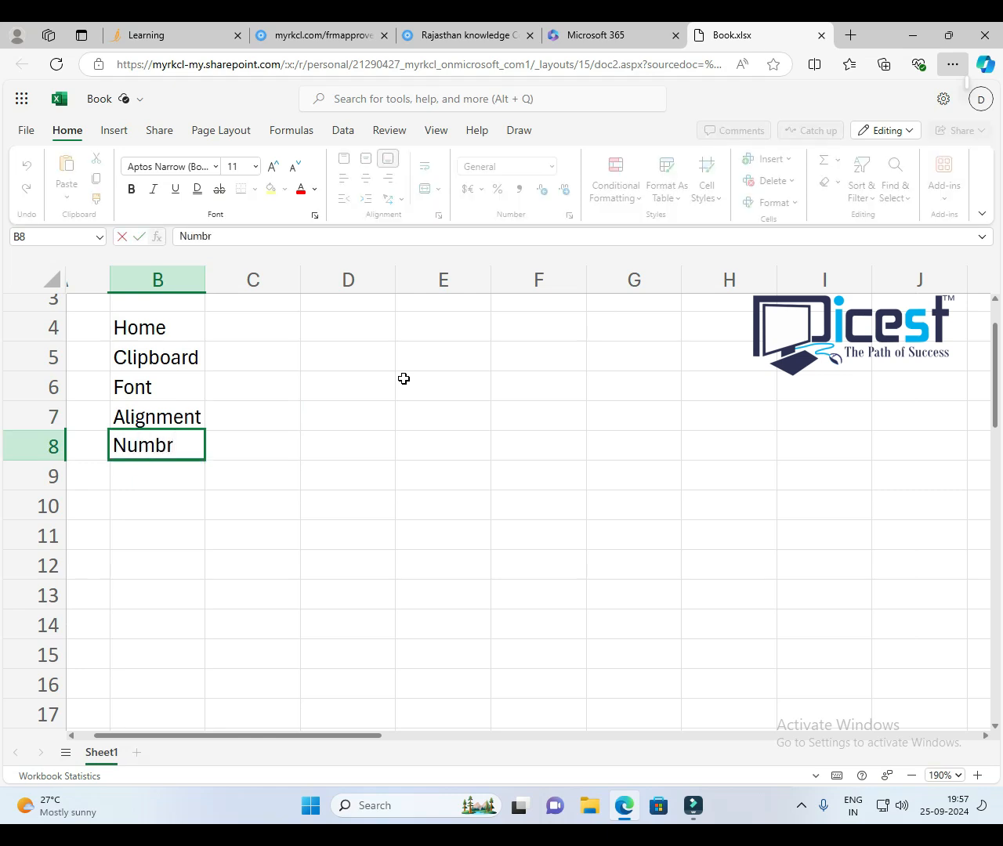
pyautogui.press('BackSpace')
pyautogui.write('er')
pyautogui.press('Return')
pyautogui.write('St')
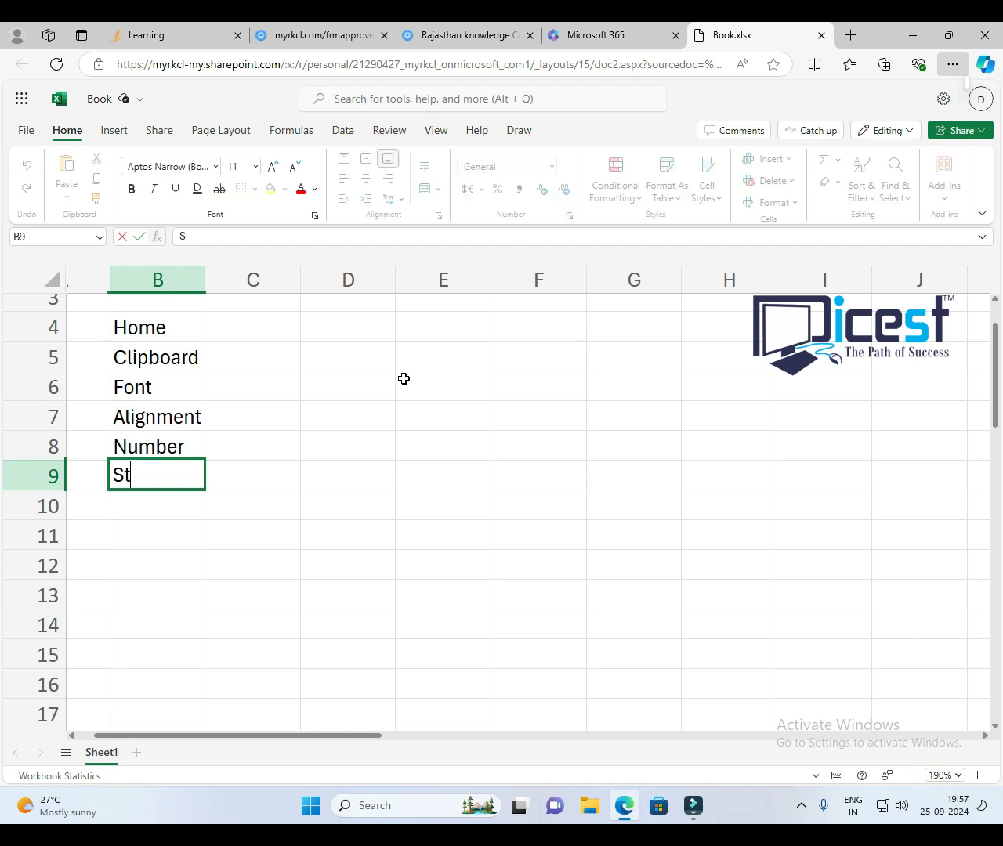
pyautogui.write('yles')
pyautogui.press('Return')
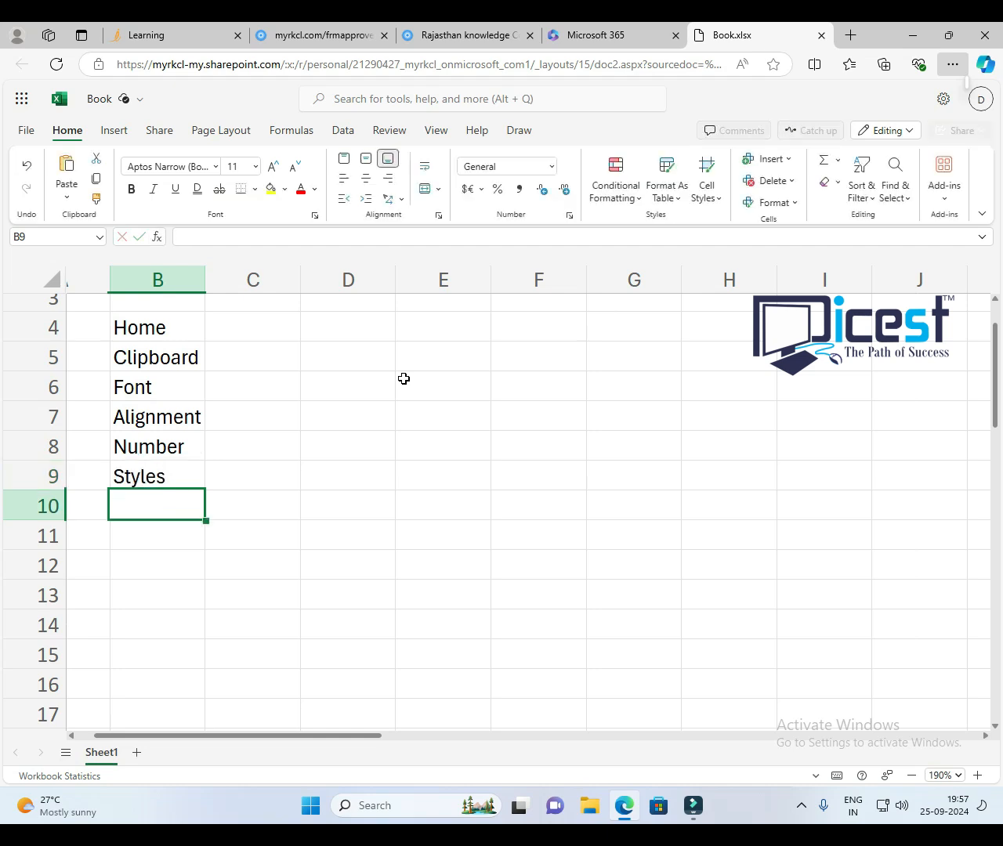
pyautogui.write('Cells')
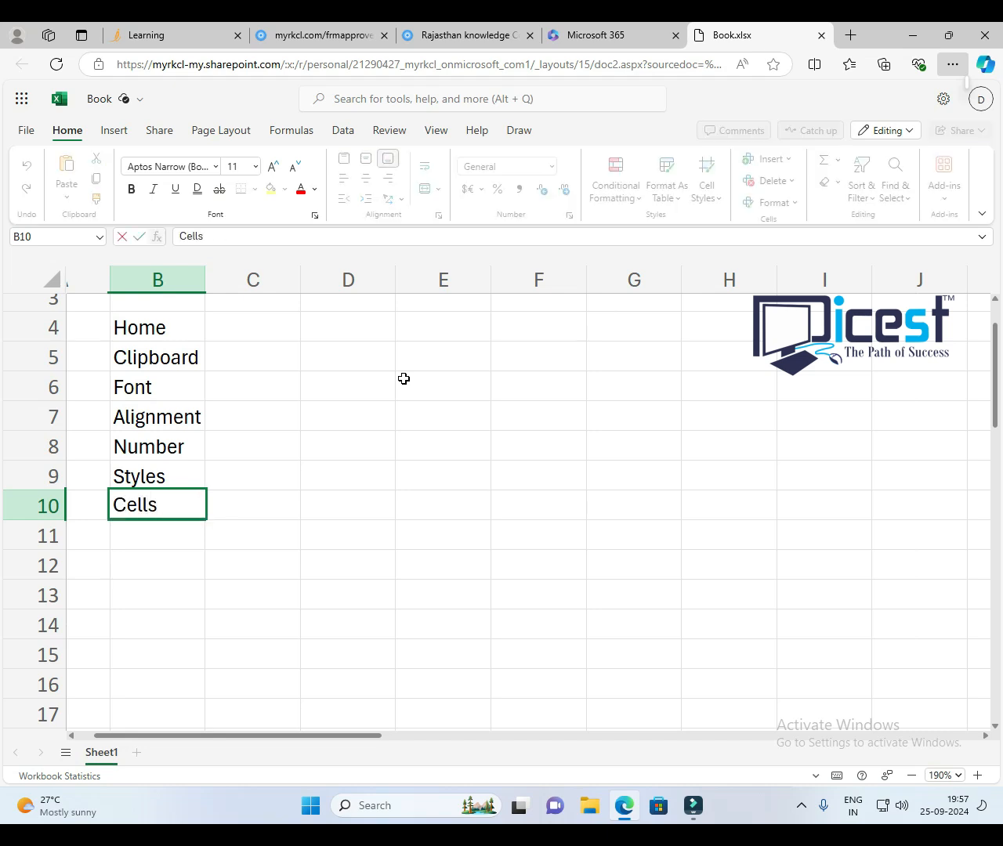
pyautogui.press('Return')
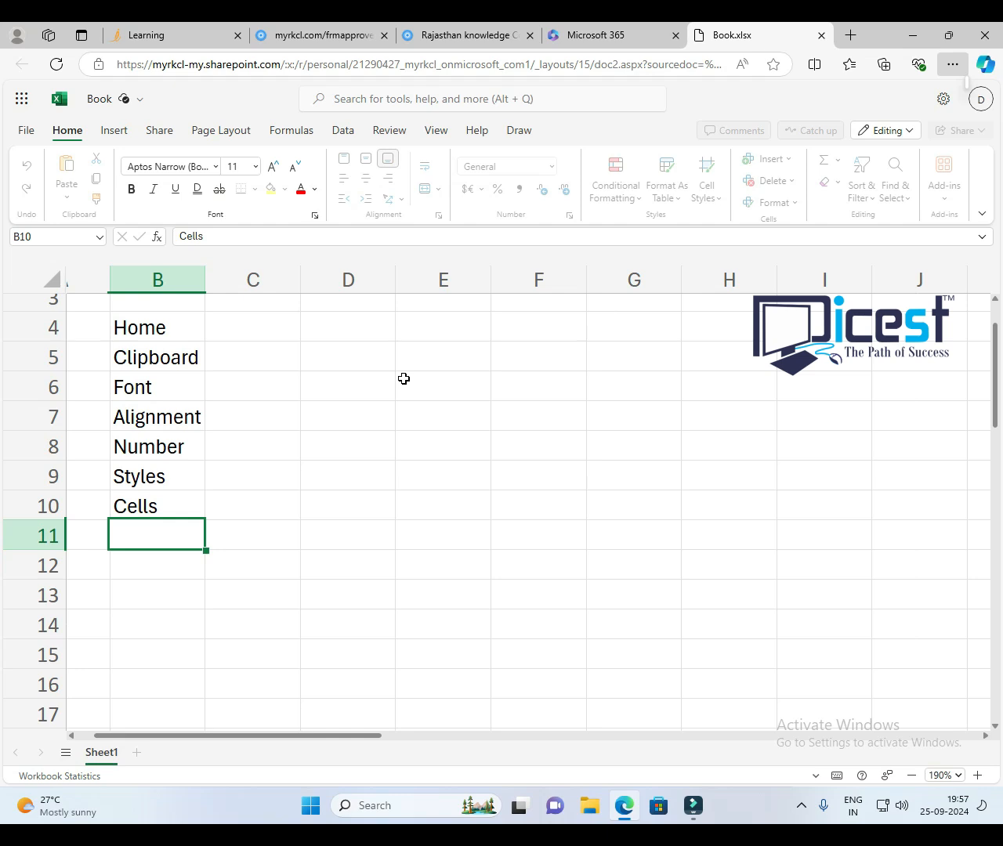
pyautogui.write('Editin')
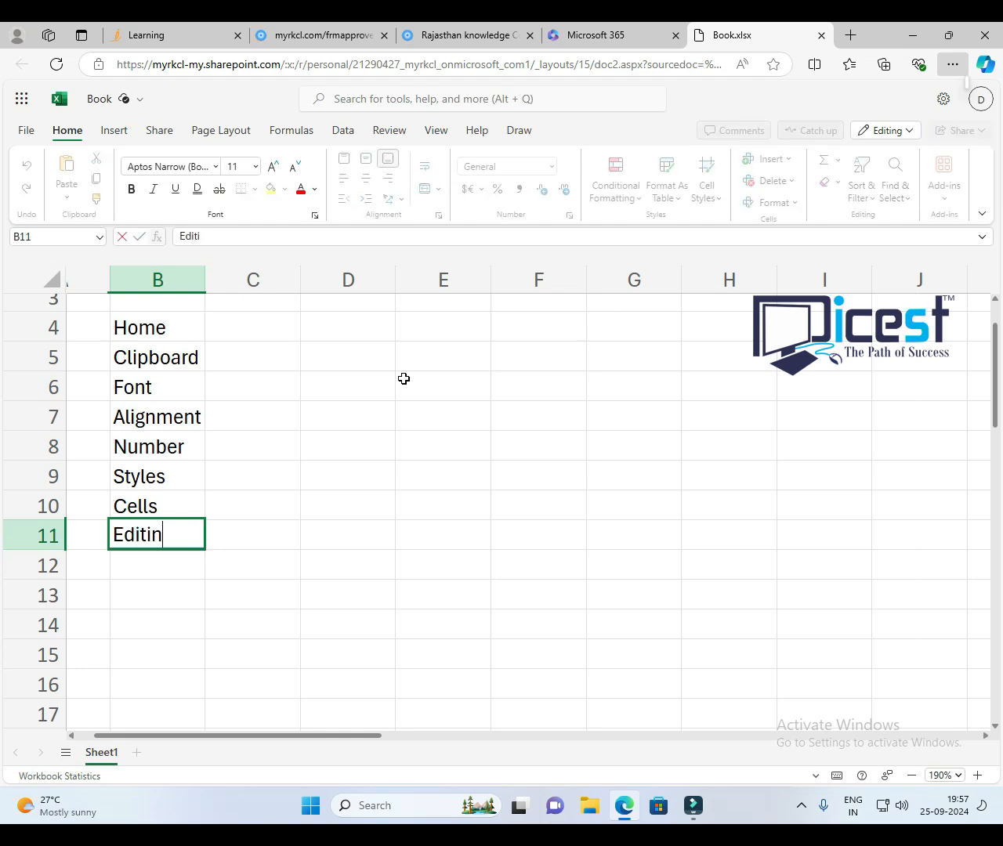
pyautogui.write('g')
pyautogui.press('Return')
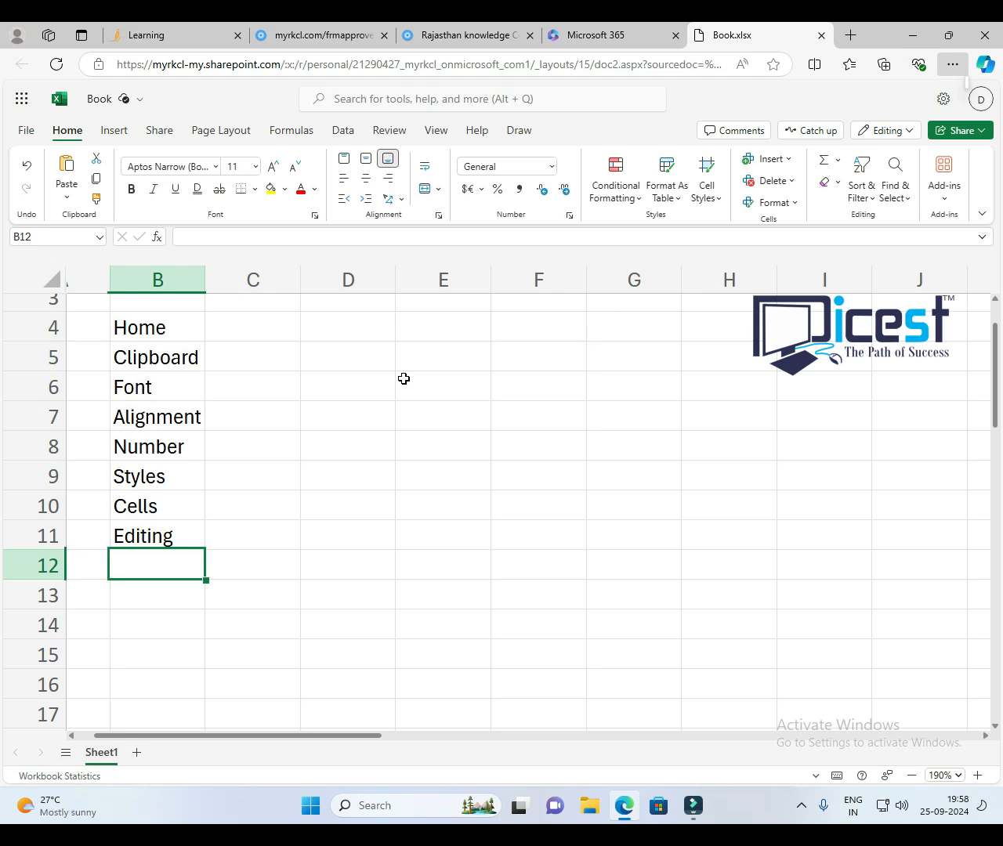
# Step: Fill the Home heading cell B4 with yellow
pyautogui.click(188, 337)
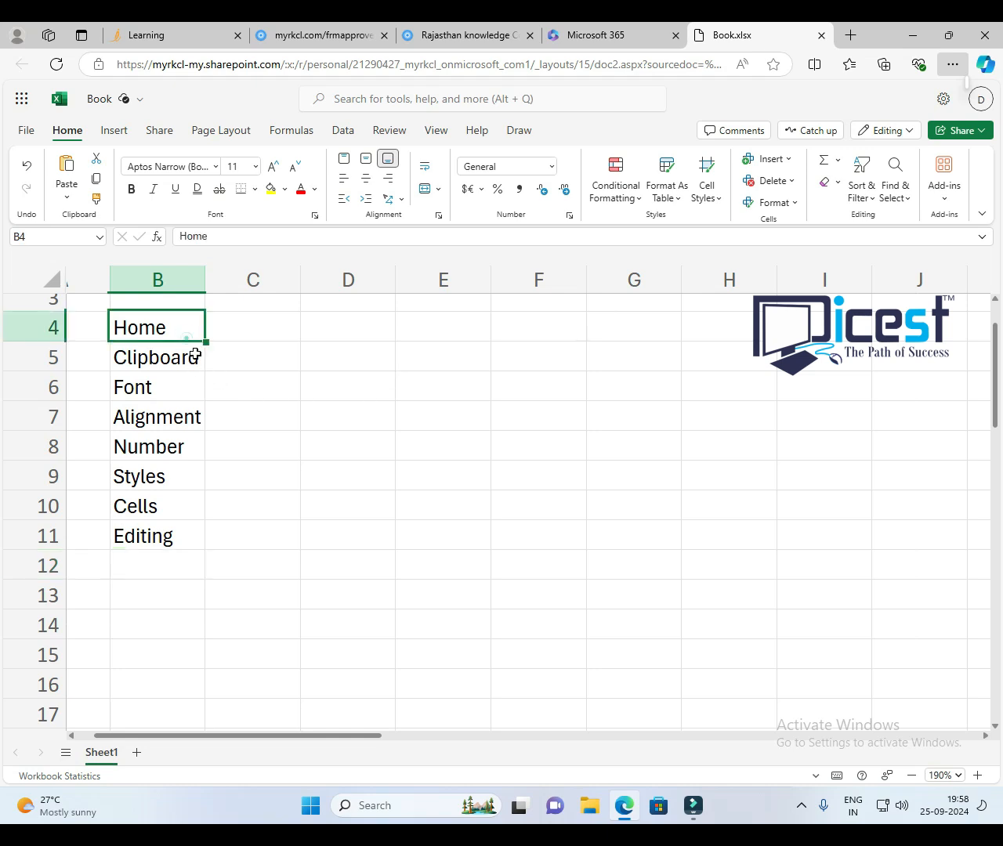
pyautogui.click(270, 189)
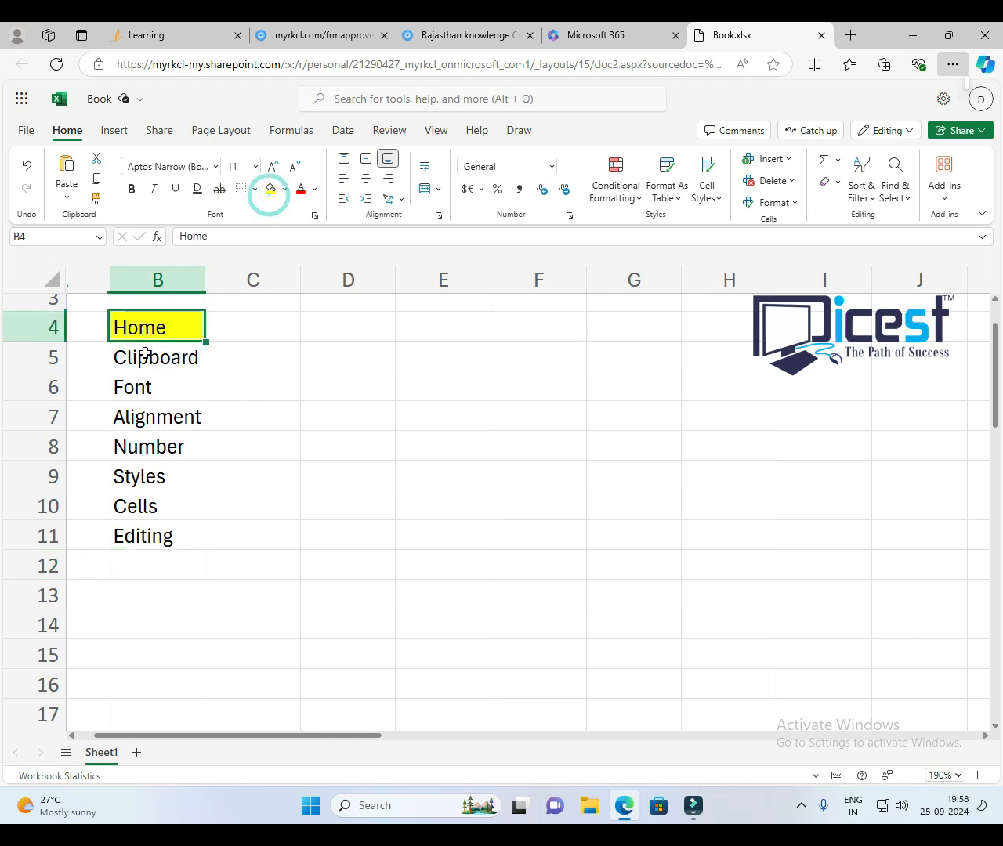
# Step: Go through the group names under Home from Clipboard to Editing, cell by cell and as one range
pyautogui.click(163, 389)
pyautogui.click(152, 355)
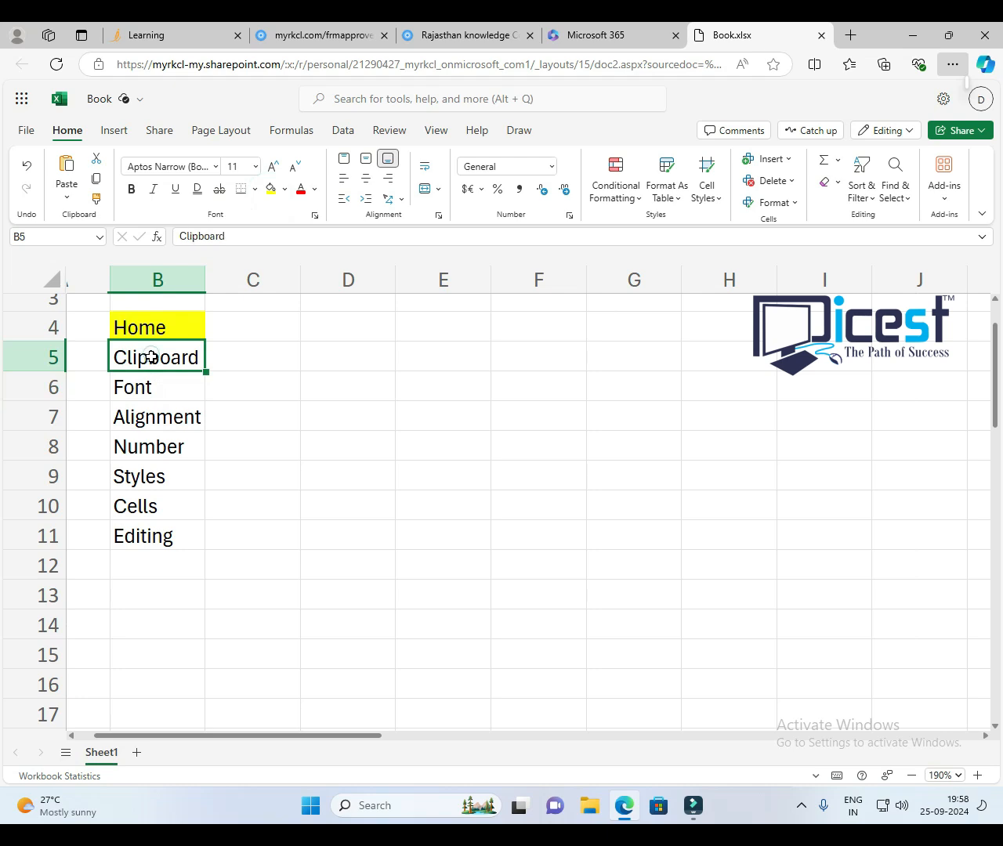
pyautogui.click(141, 389)
pyautogui.click(154, 419)
pyautogui.click(161, 448)
pyautogui.click(164, 478)
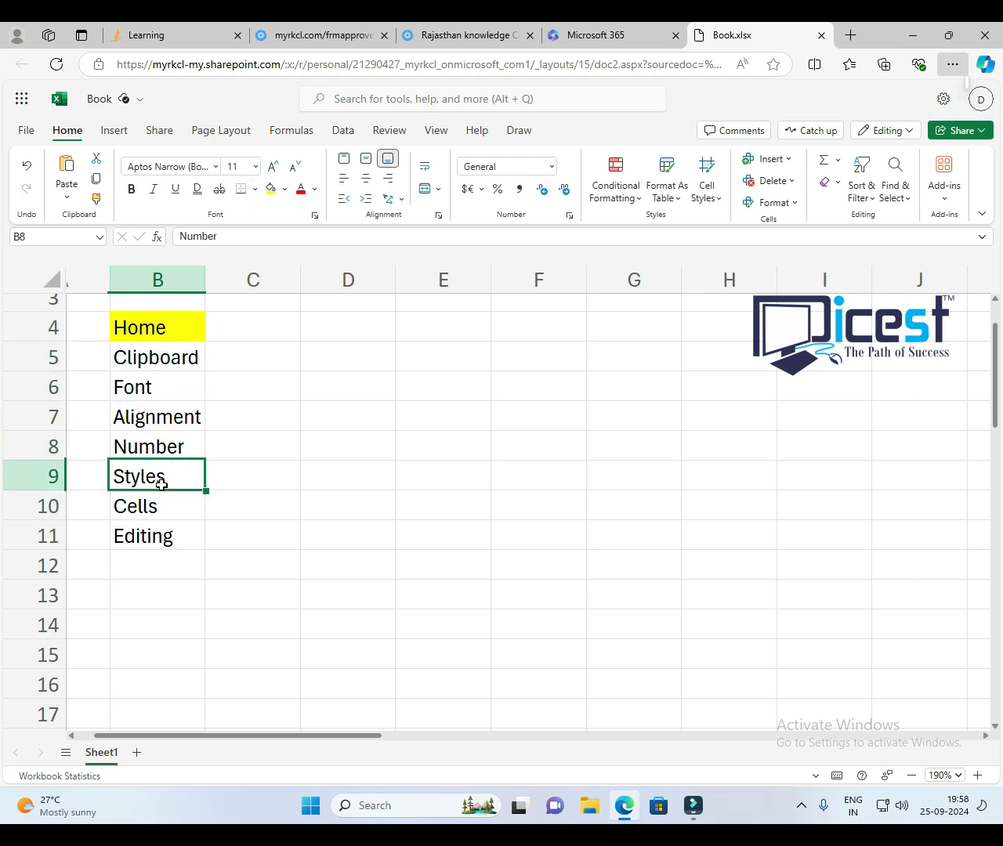
pyautogui.click(166, 511)
pyautogui.click(172, 537)
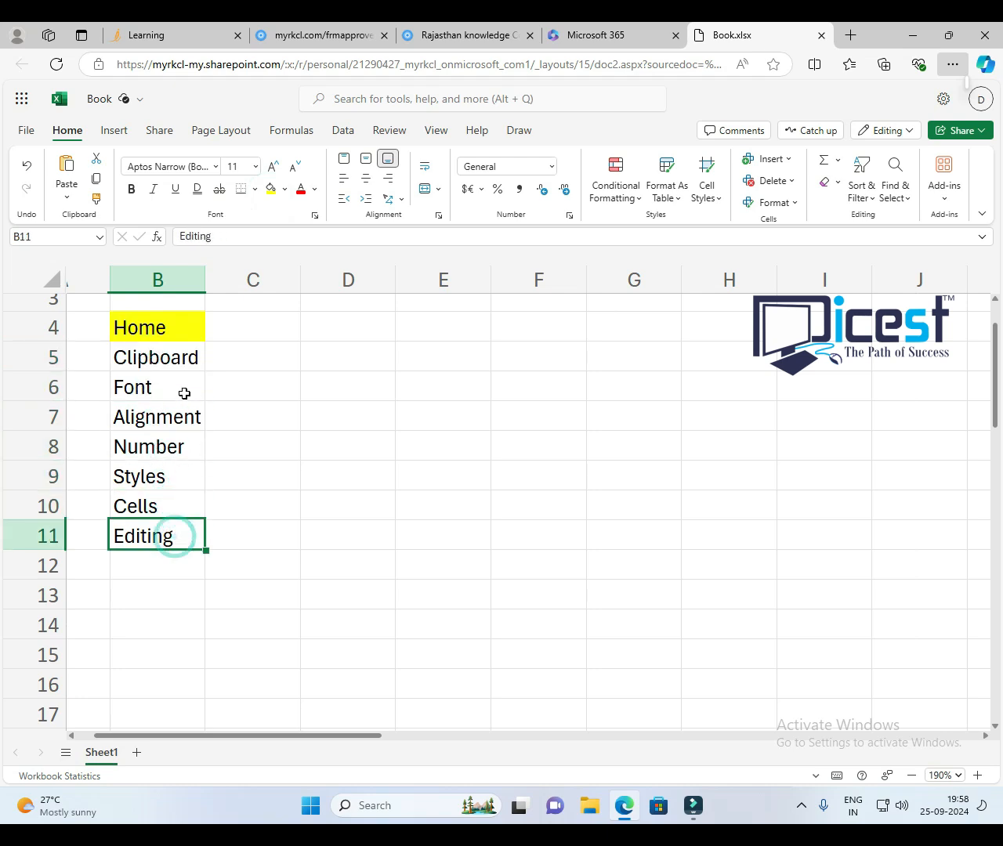
pyautogui.moveTo(175, 358); pyautogui.dragTo(167, 538)
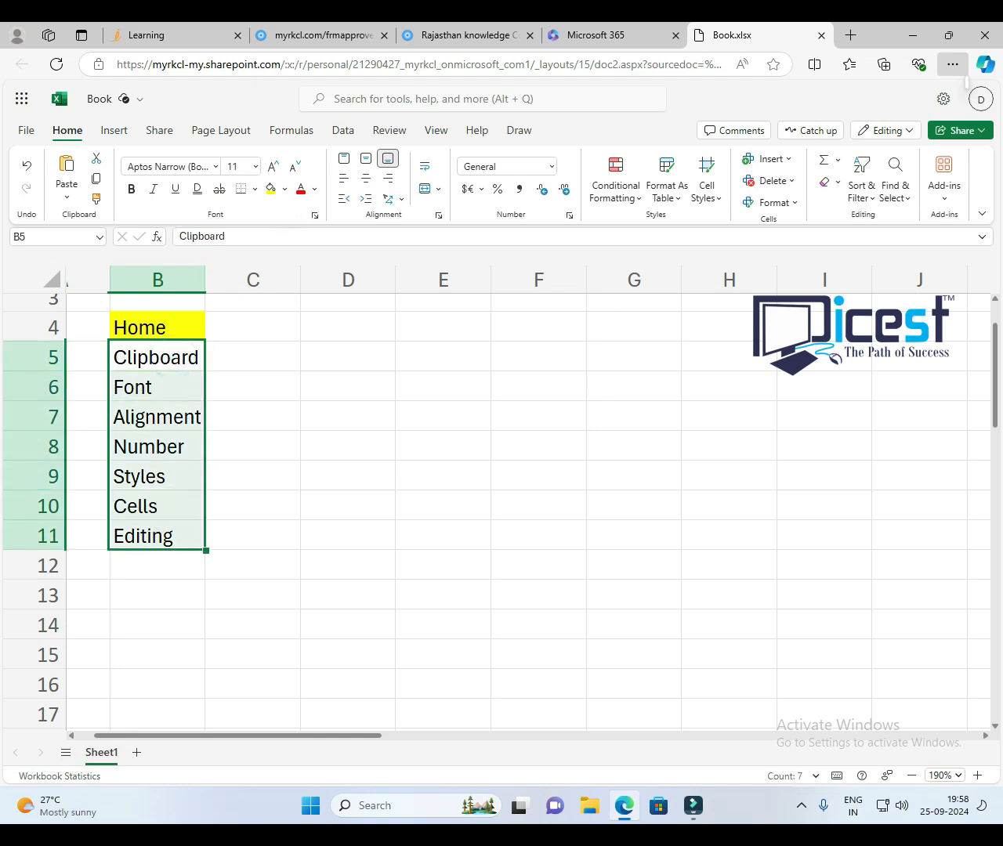
pyautogui.click(235, 450)
# Step: Show the insert commands and enter Insert, Tables and illustrations in cells C4 to C6
pyautogui.click(113, 130)
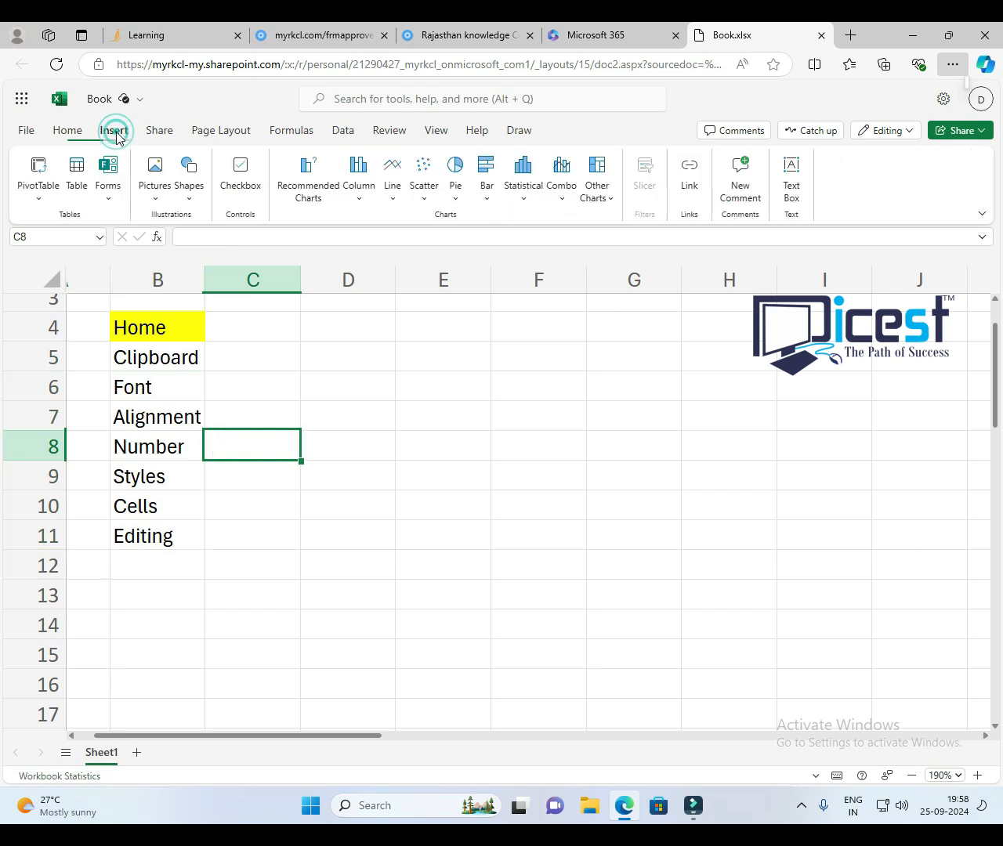
pyautogui.click(247, 329)
pyautogui.write('Insert')
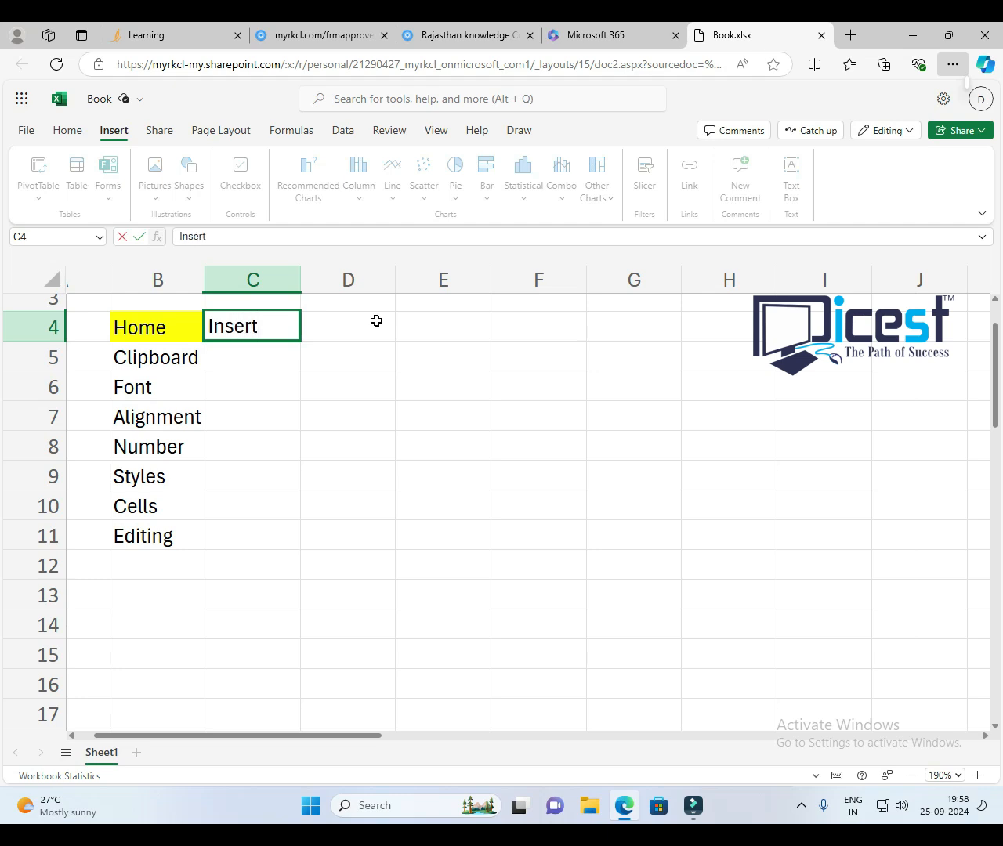
pyautogui.press('Return')
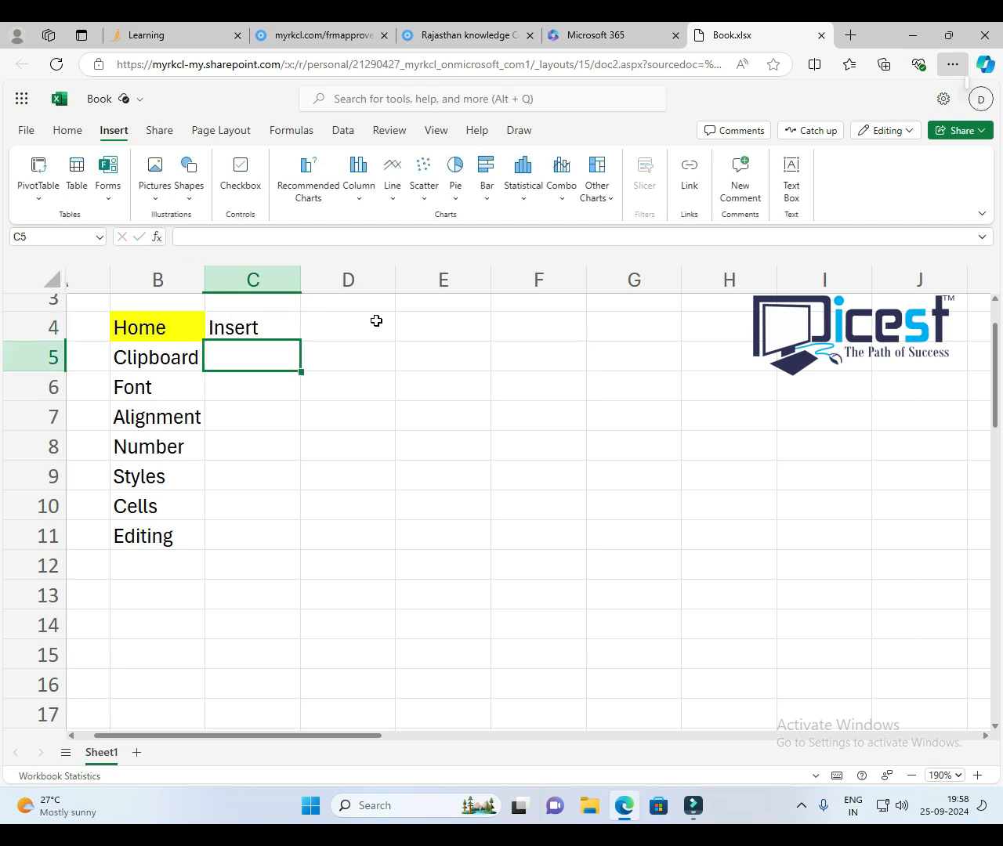
pyautogui.write('Tab')
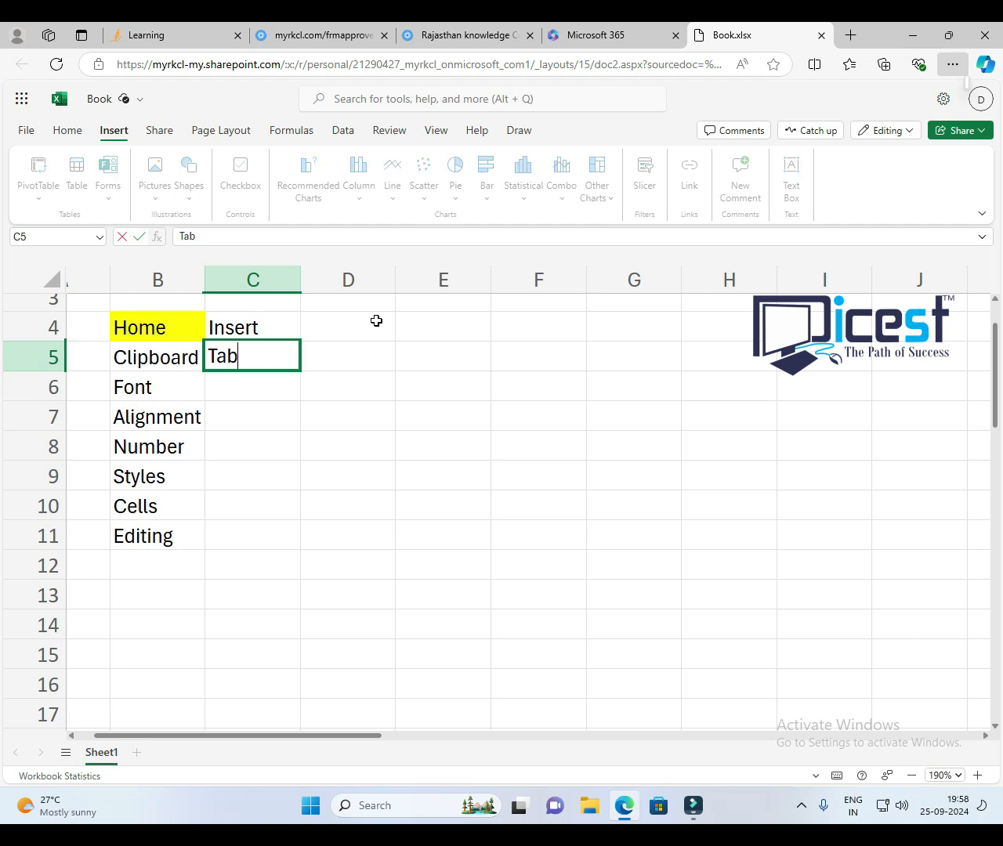
pyautogui.write('les')
pyautogui.press('Return')
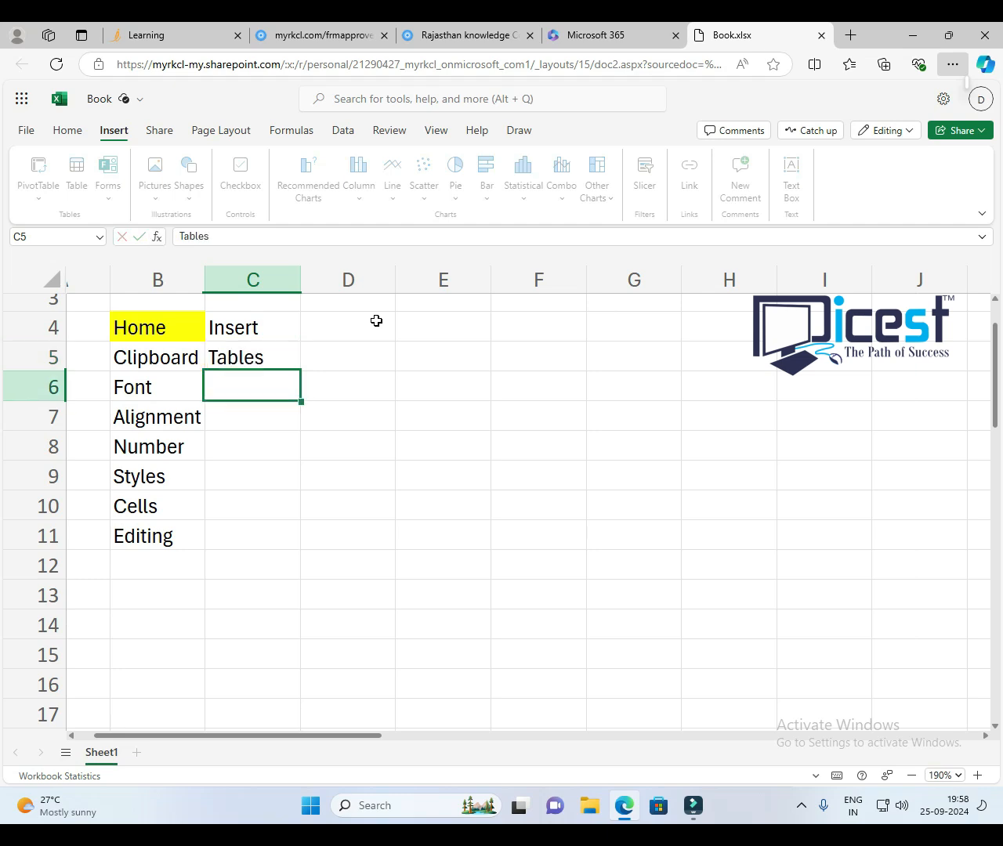
pyautogui.write('i')
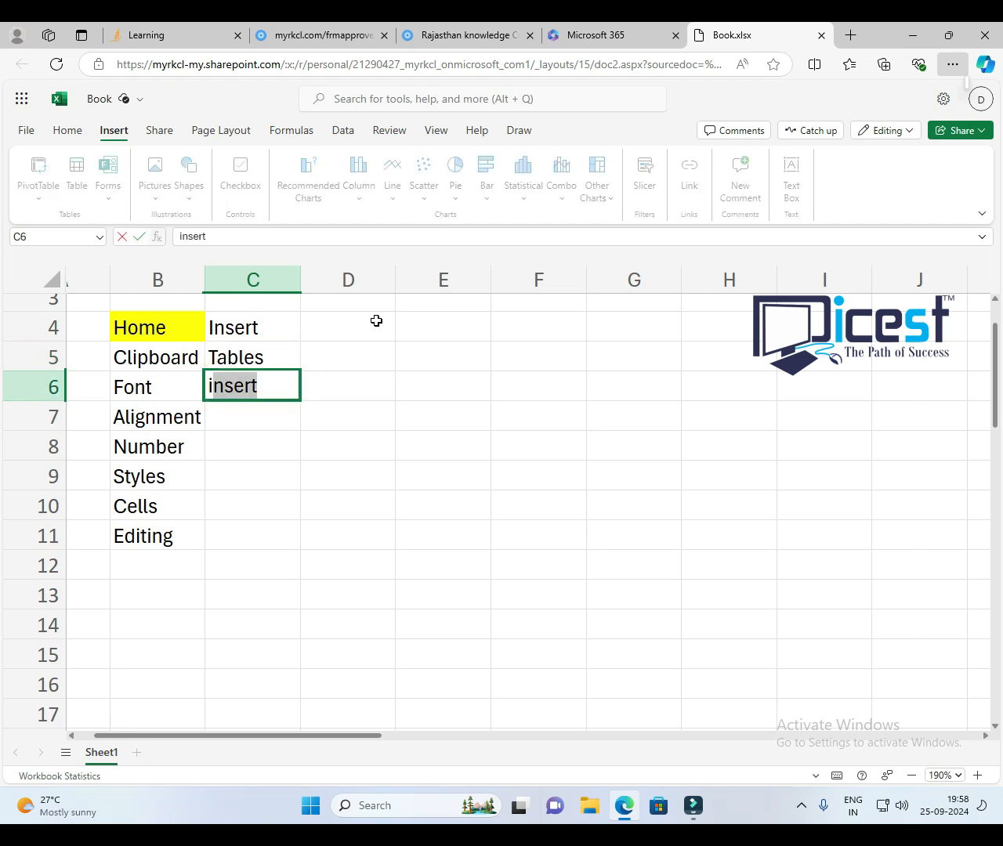
pyautogui.write('llustr')
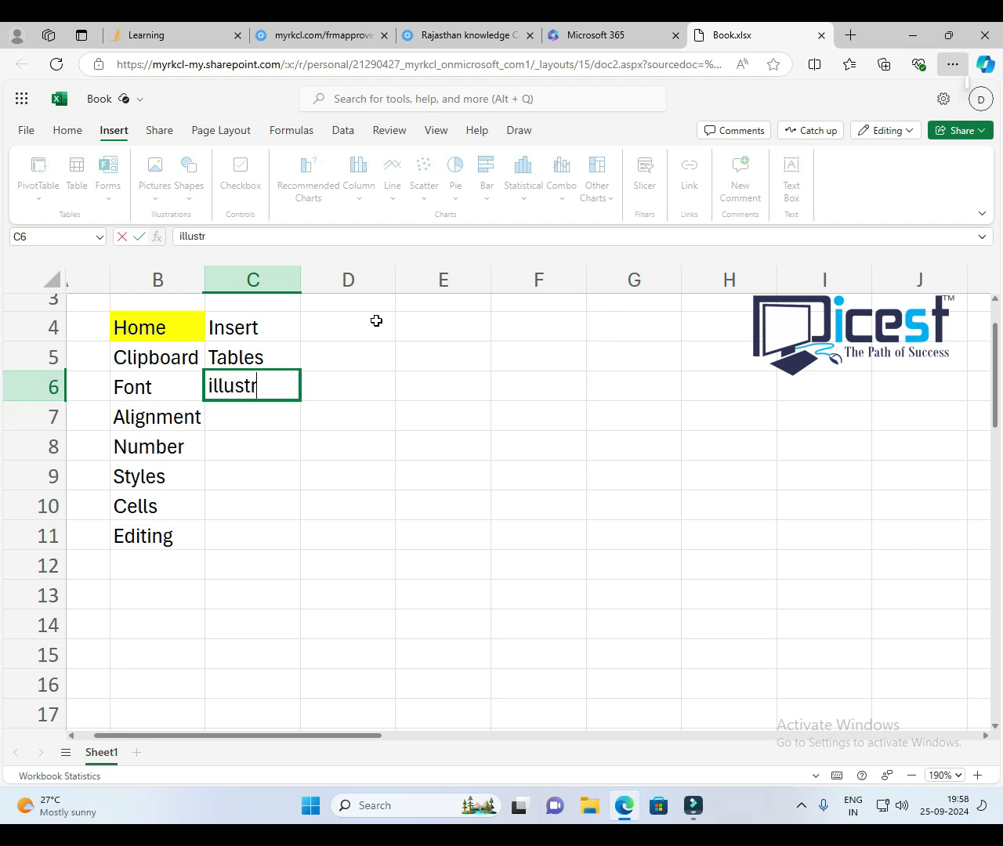
pyautogui.write('ations')
pyautogui.press('Return')
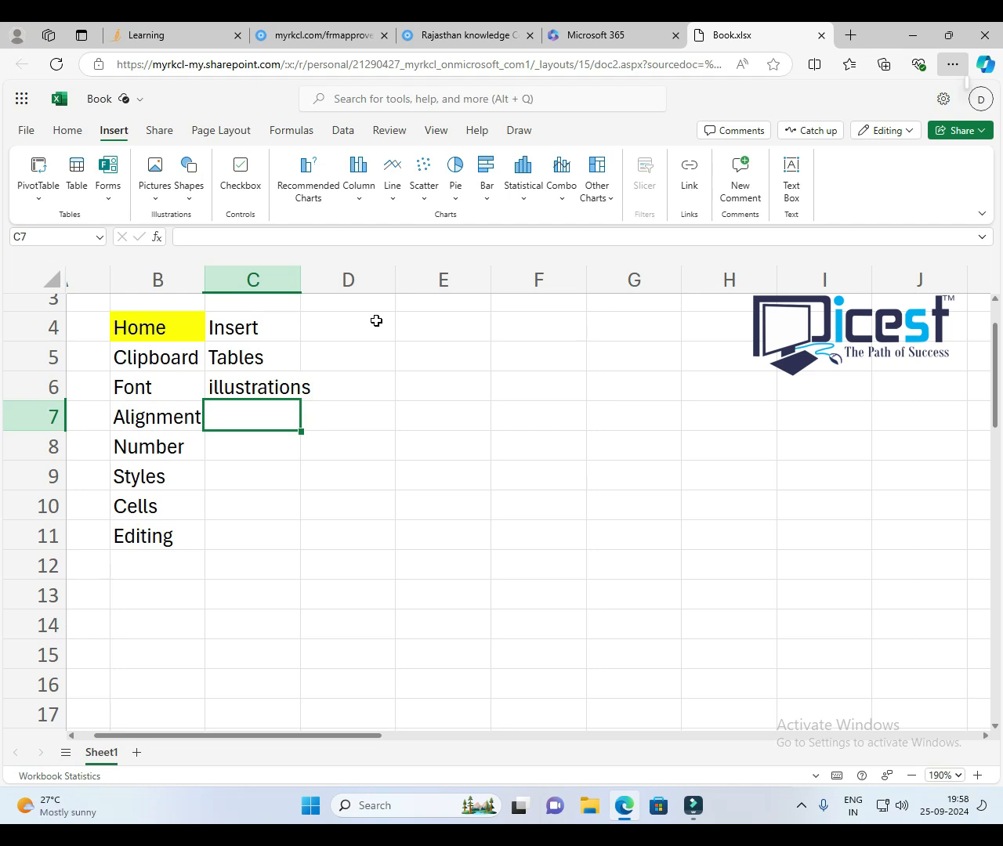
# Step: Continue the list under Insert with Charts, Filters, Links and Text in cells C7 to C10
pyautogui.write('Charts')
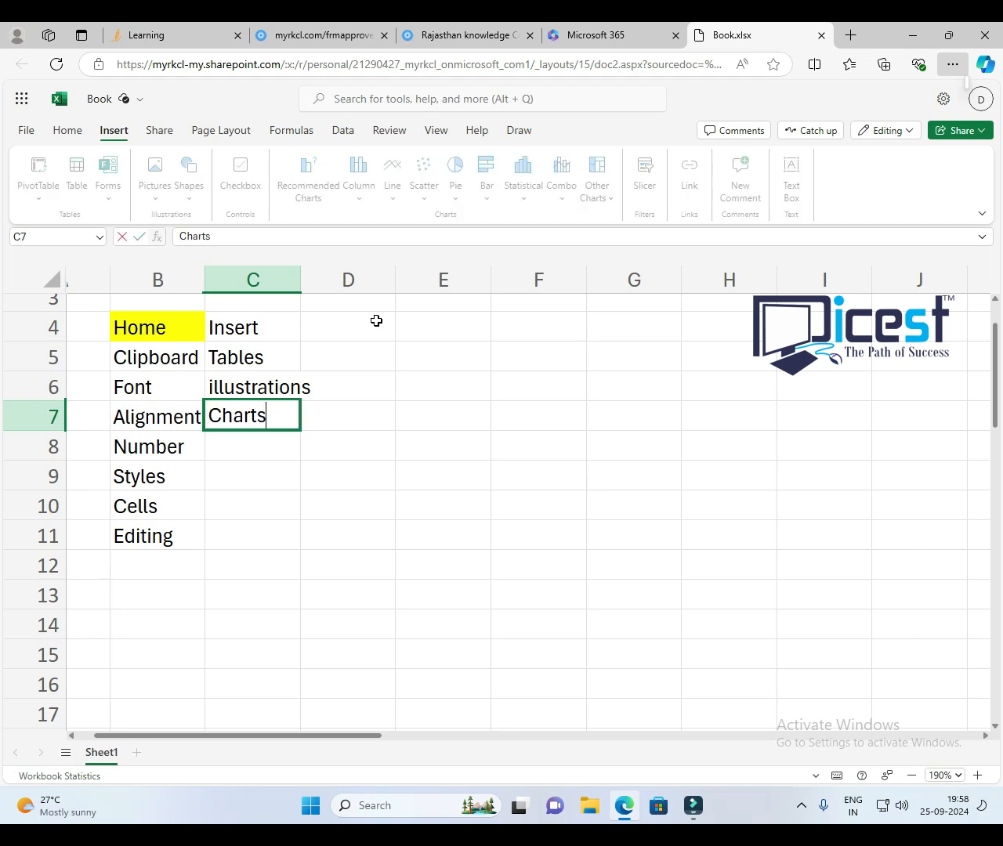
pyautogui.press('Return')
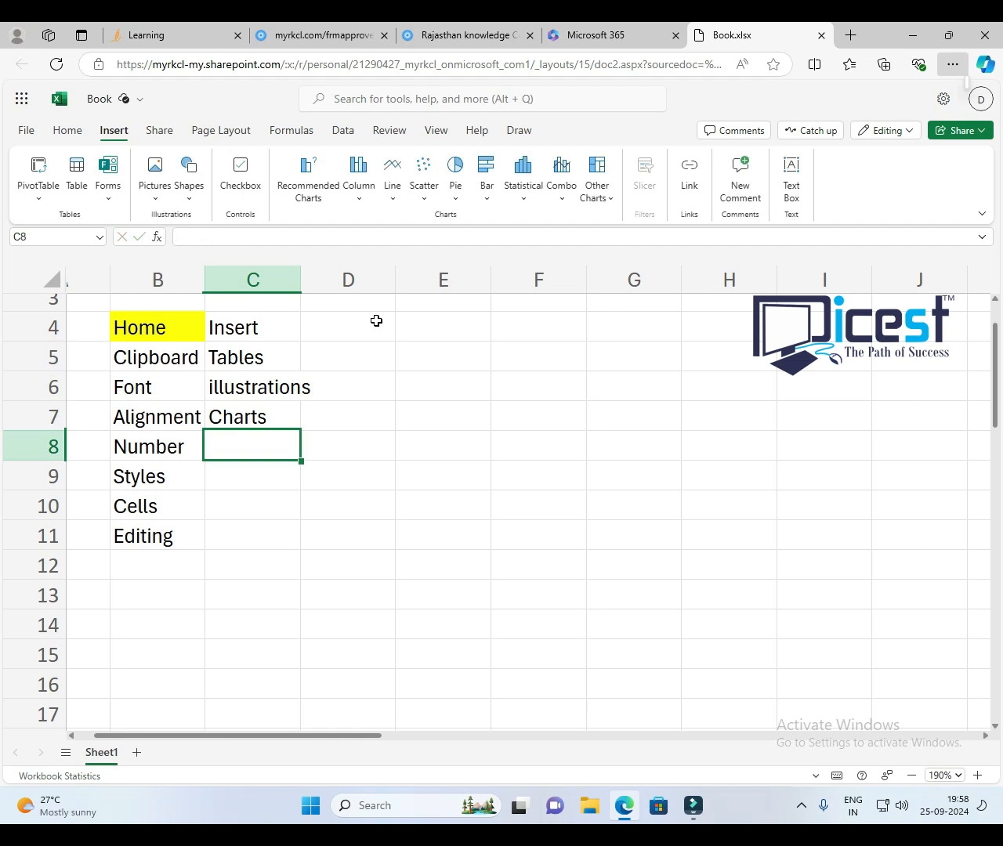
pyautogui.write('Filters')
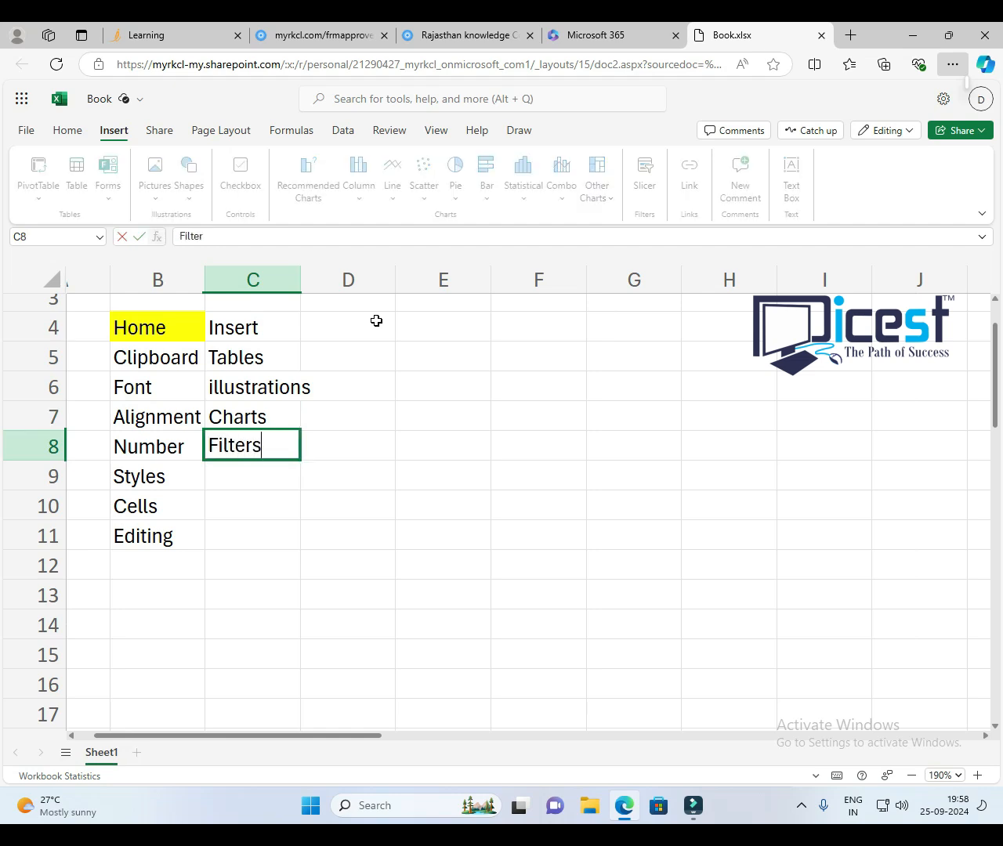
pyautogui.press('Return')
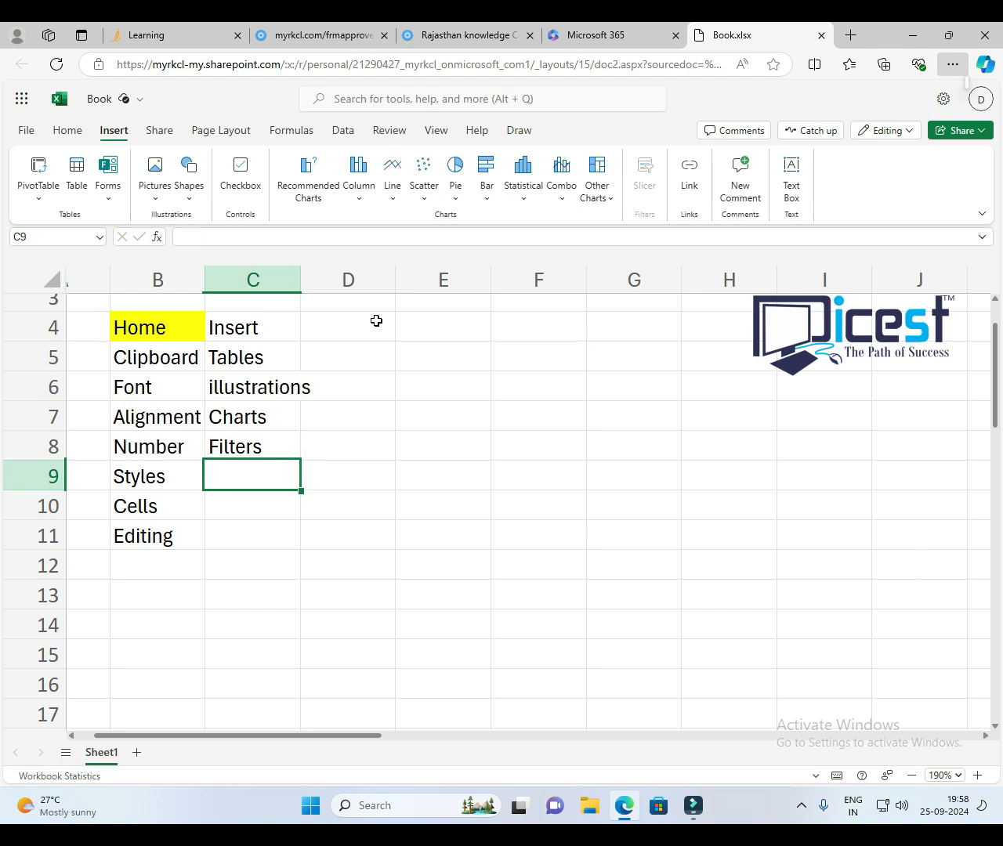
pyautogui.write('Links')
pyautogui.press('Return')
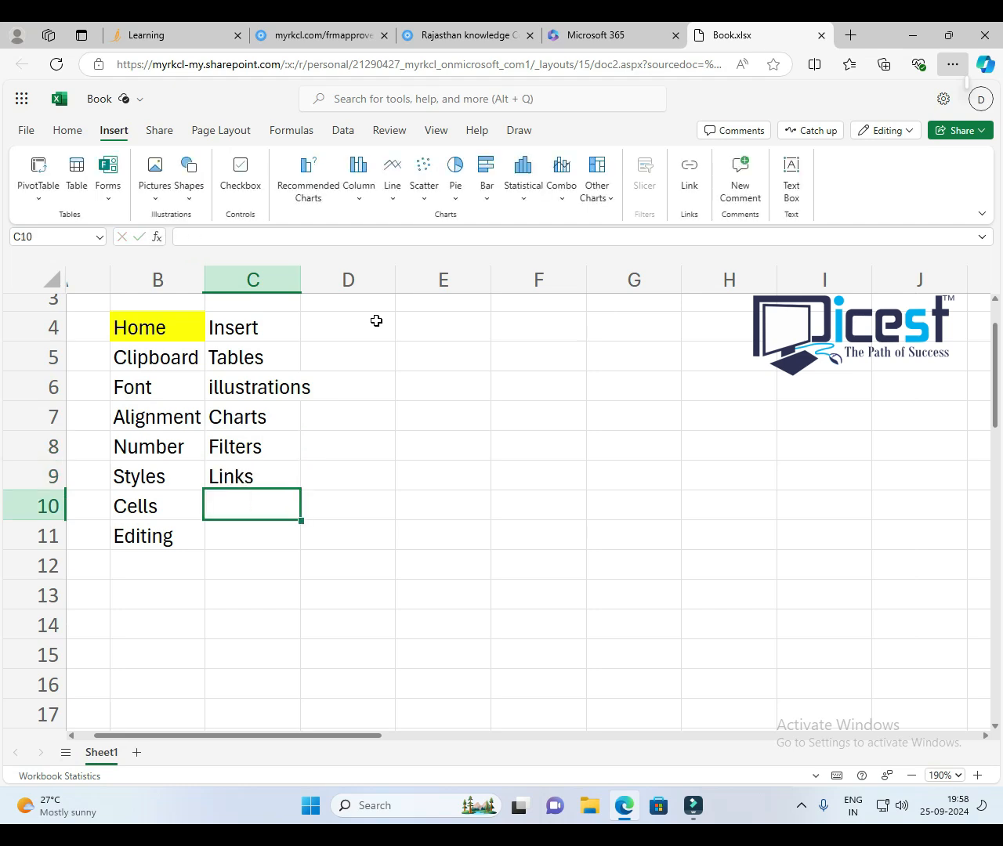
pyautogui.write('Text')
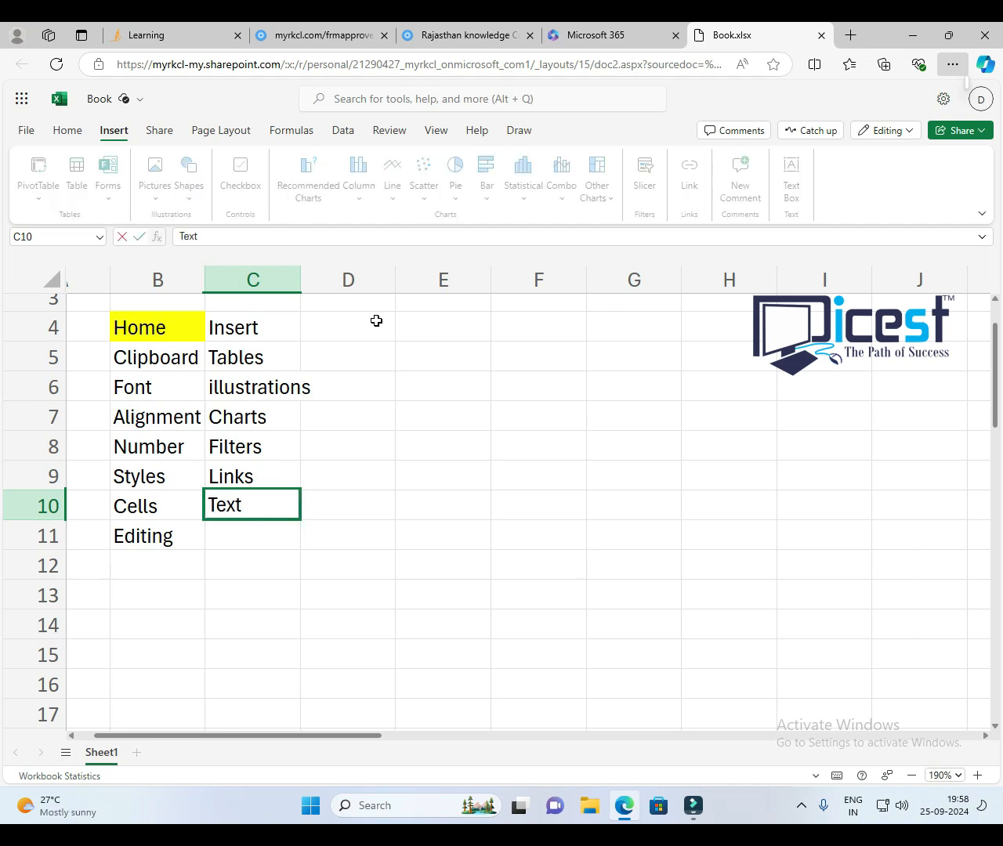
pyautogui.press('Return')
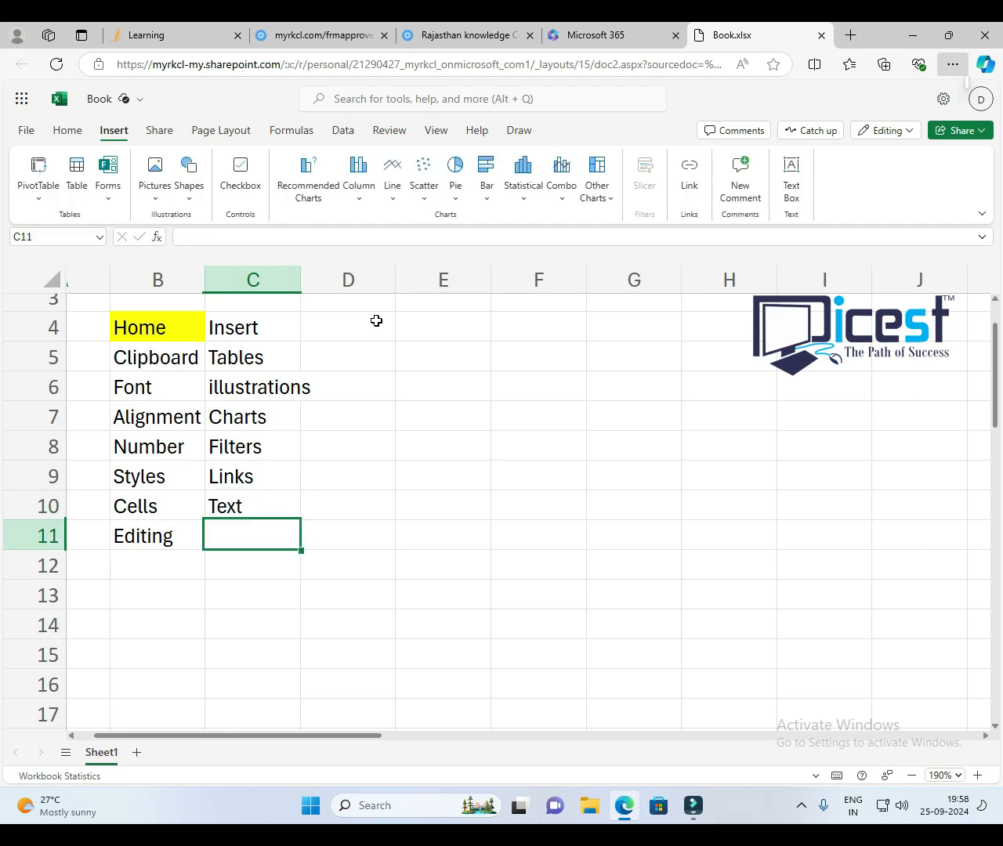
# Step: Fill the Insert heading cell C4 with light blue
pyautogui.click(288, 329)
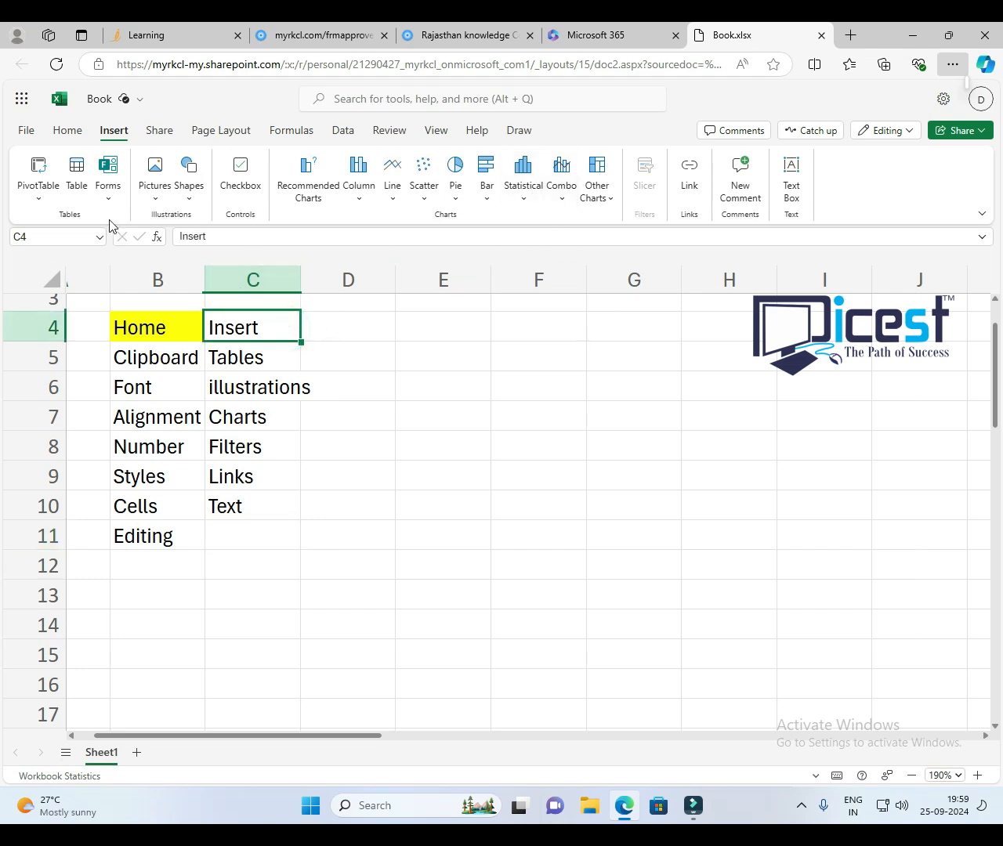
pyautogui.click(67, 130)
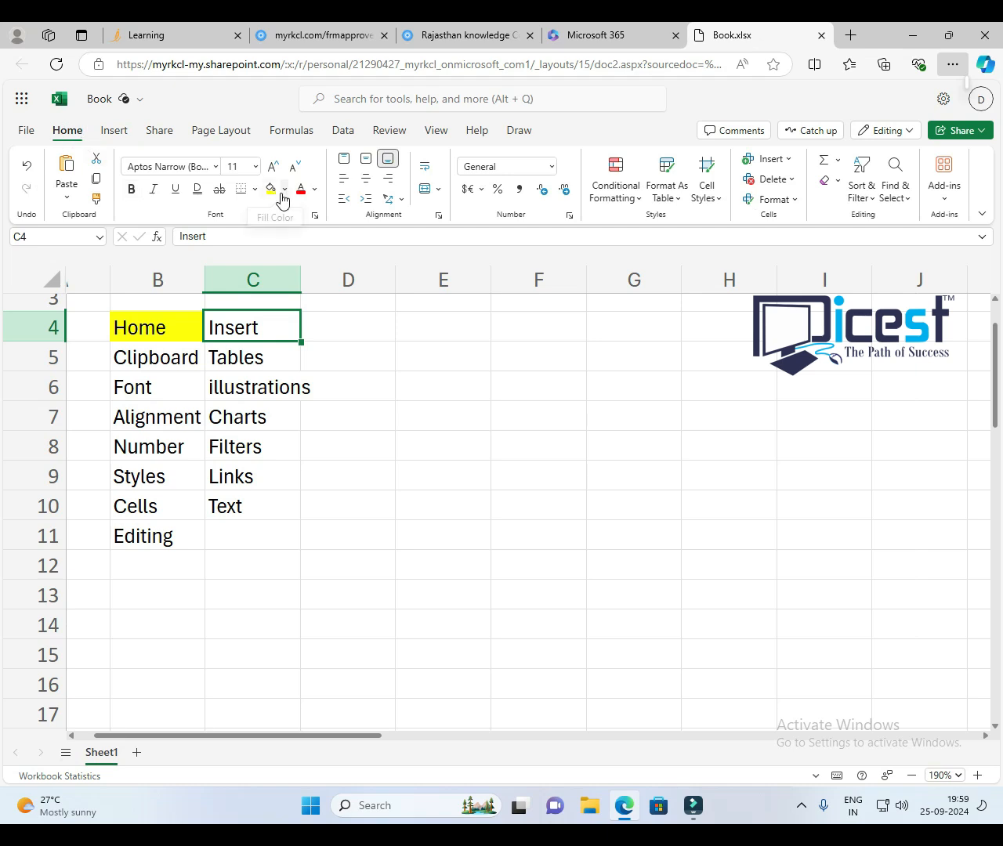
pyautogui.click(285, 189)
pyautogui.click(349, 274)
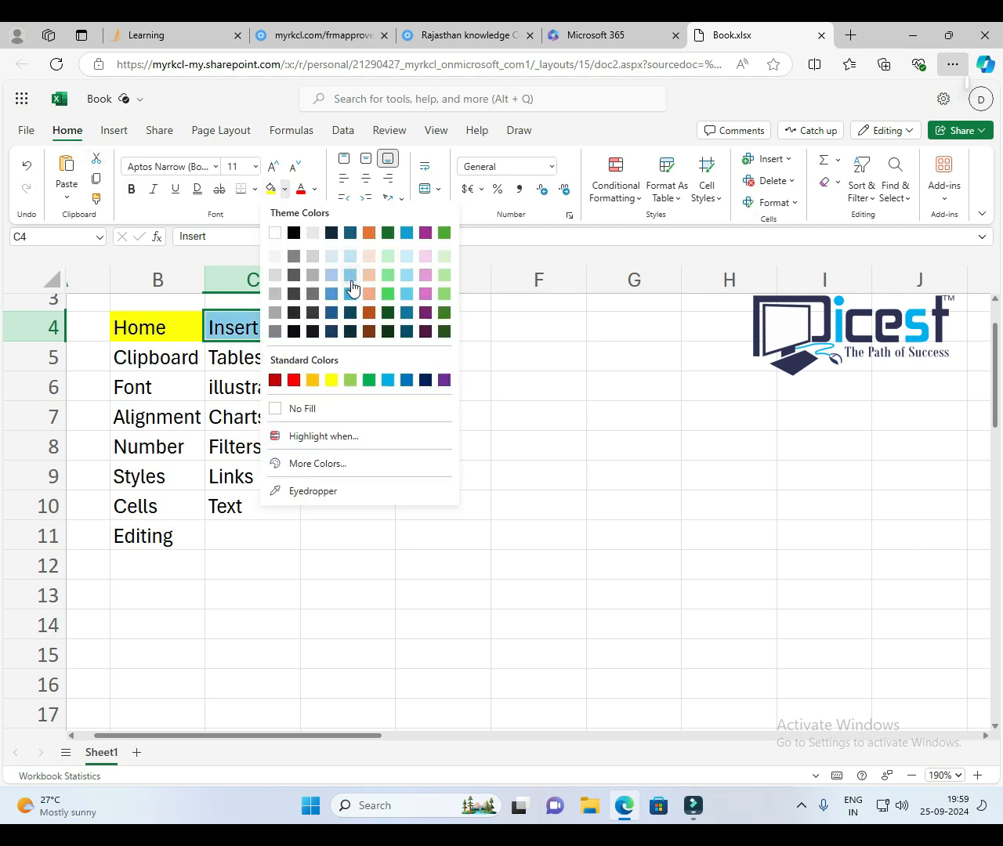
# Step: Widen columns C and B so that the group names fit inside their cells
pyautogui.click(265, 396)
pyautogui.moveTo(301, 282); pyautogui.dragTo(322, 282)
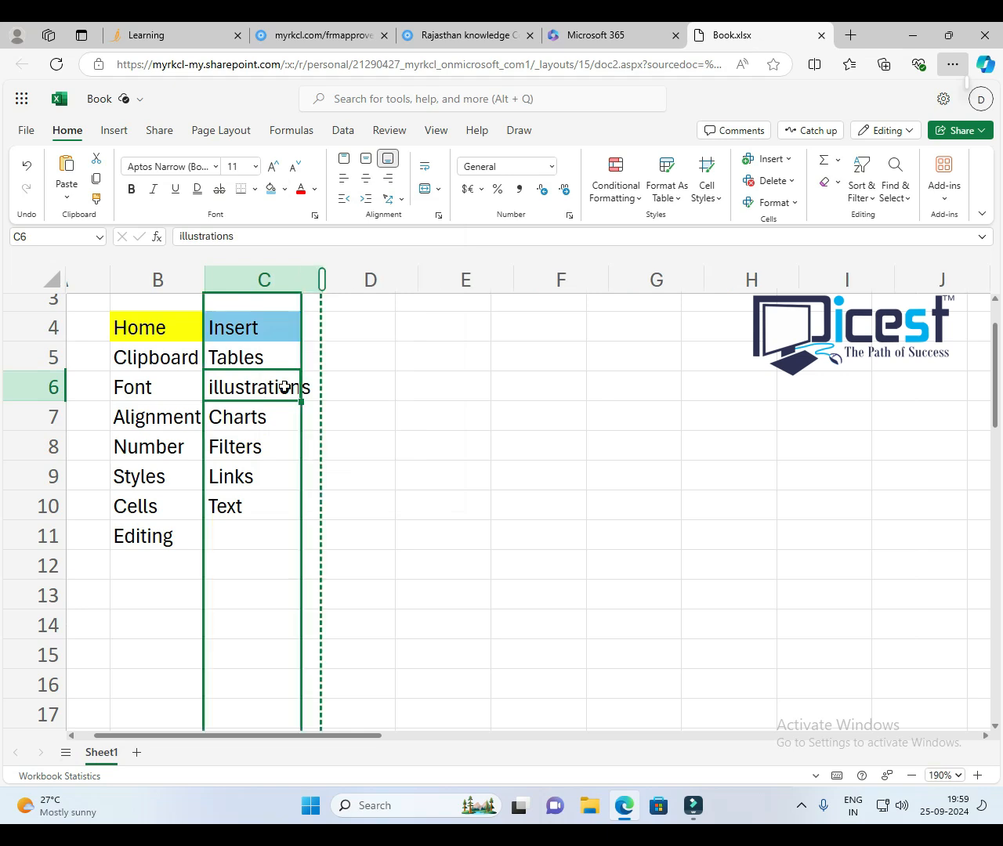
pyautogui.moveTo(203, 284); pyautogui.dragTo(223, 283)
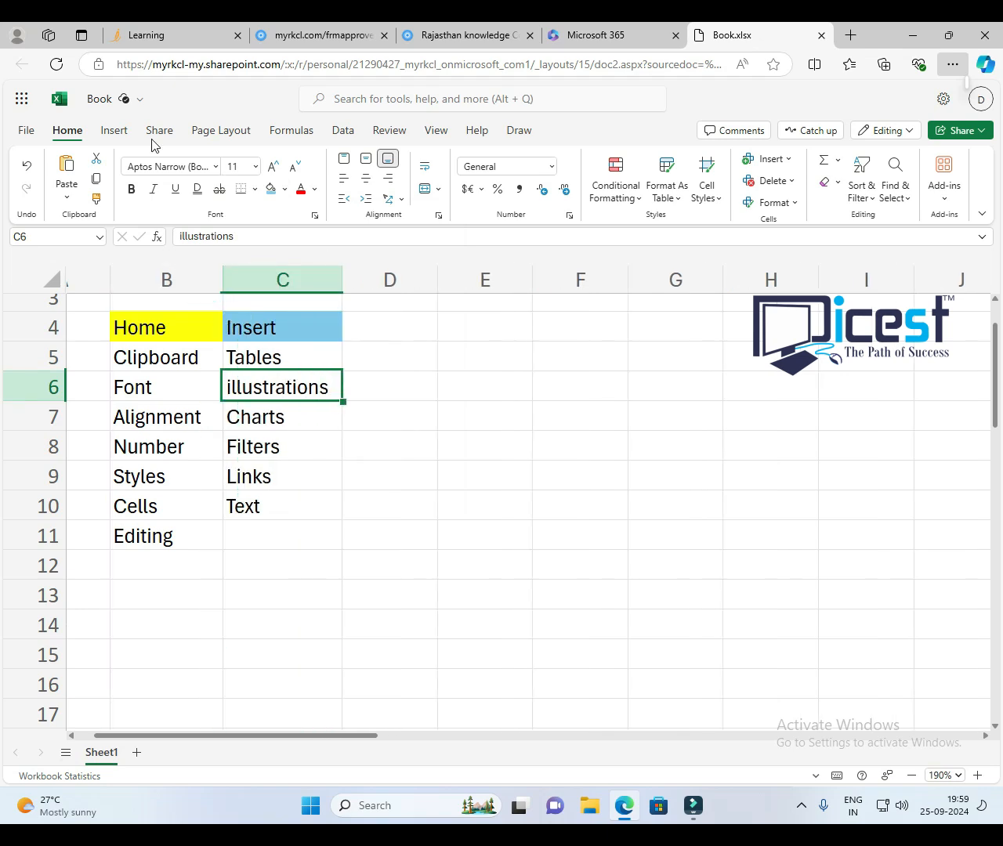
# Step: Look over the Page Layout commands and go through the group names listed under Home and Insert in columns B and C
pyautogui.click(222, 132)
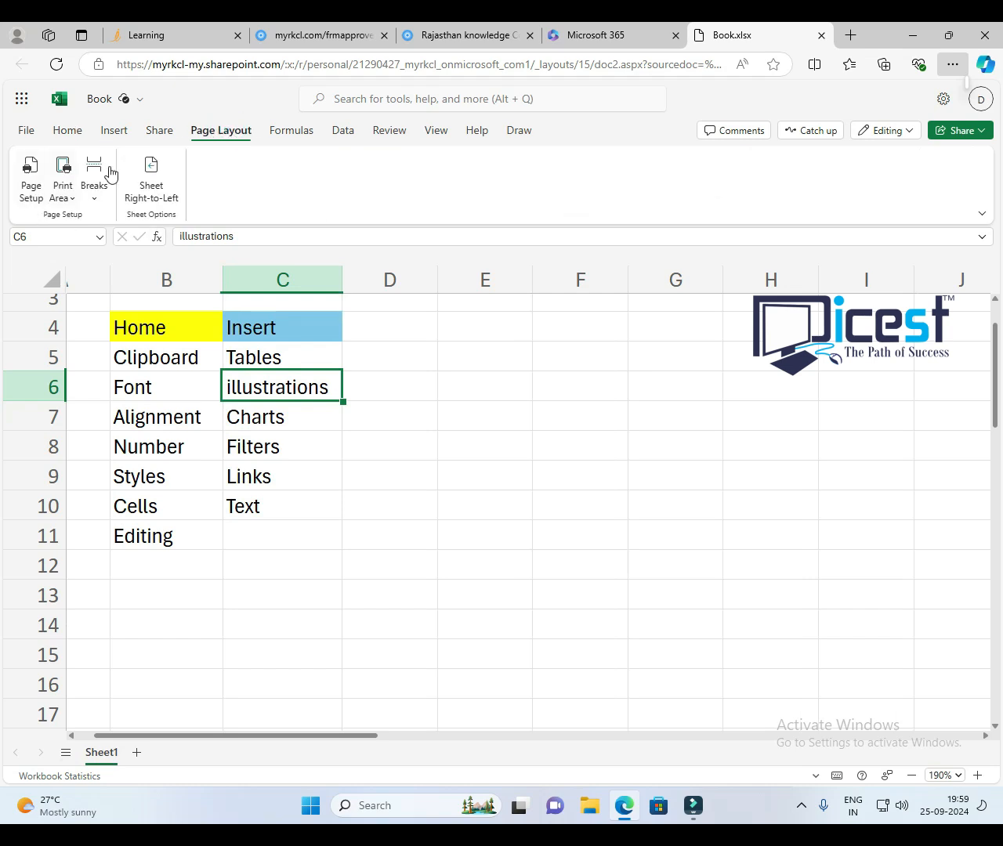
pyautogui.click(75, 135)
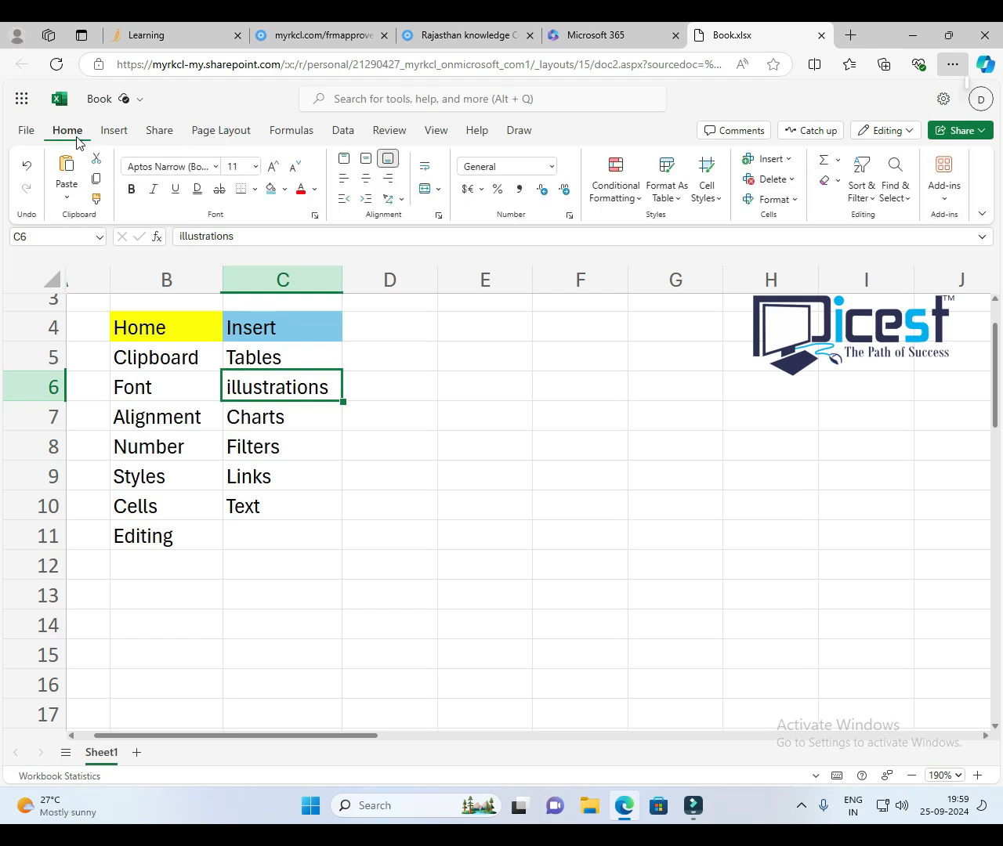
pyautogui.click(336, 502)
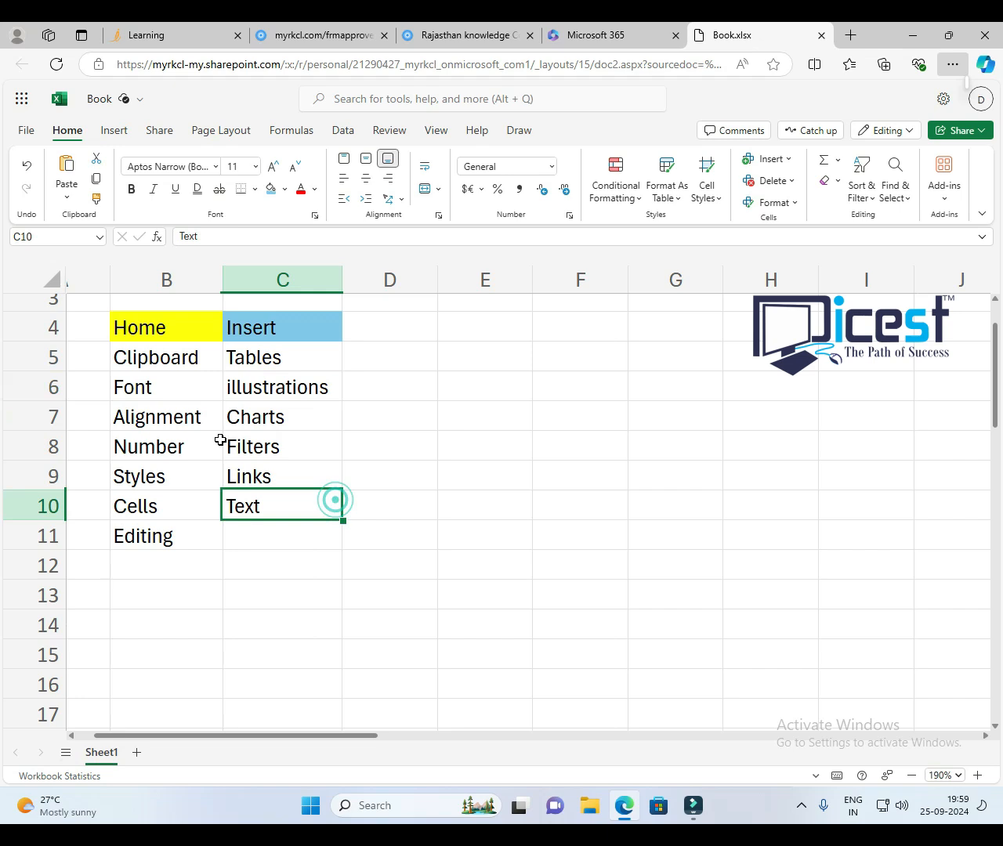
pyautogui.moveTo(156, 342); pyautogui.dragTo(142, 508)
pyautogui.click(167, 359)
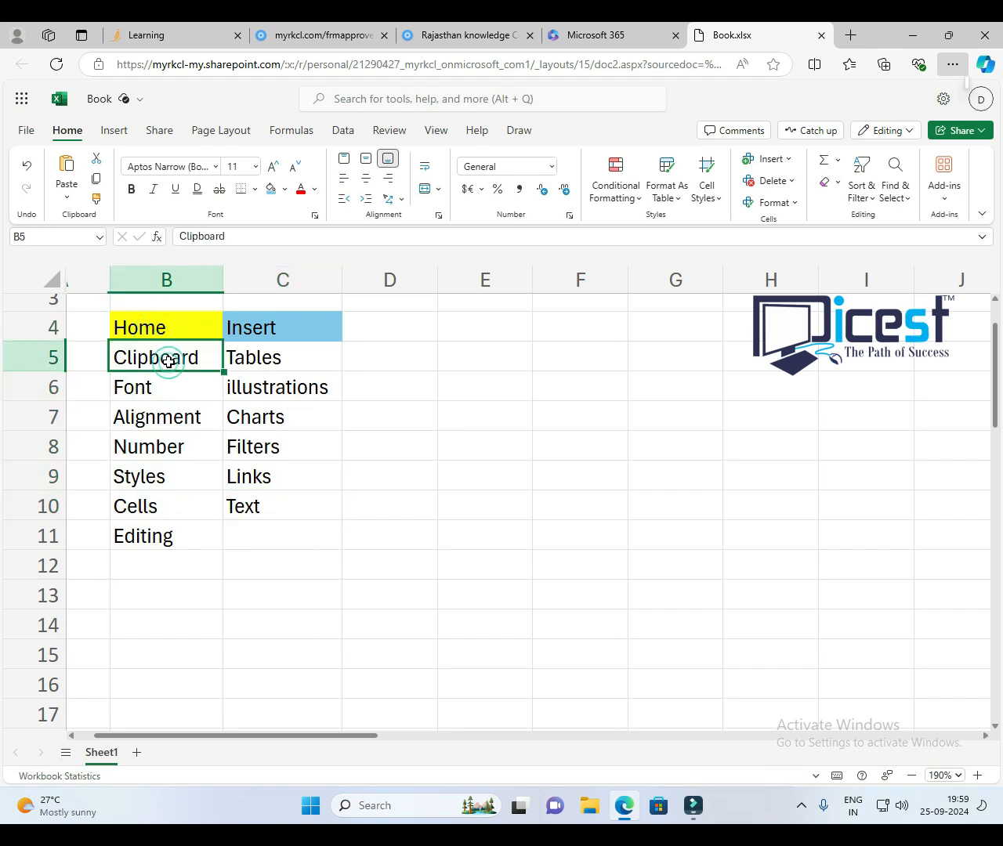
pyautogui.moveTo(168, 358); pyautogui.dragTo(173, 531)
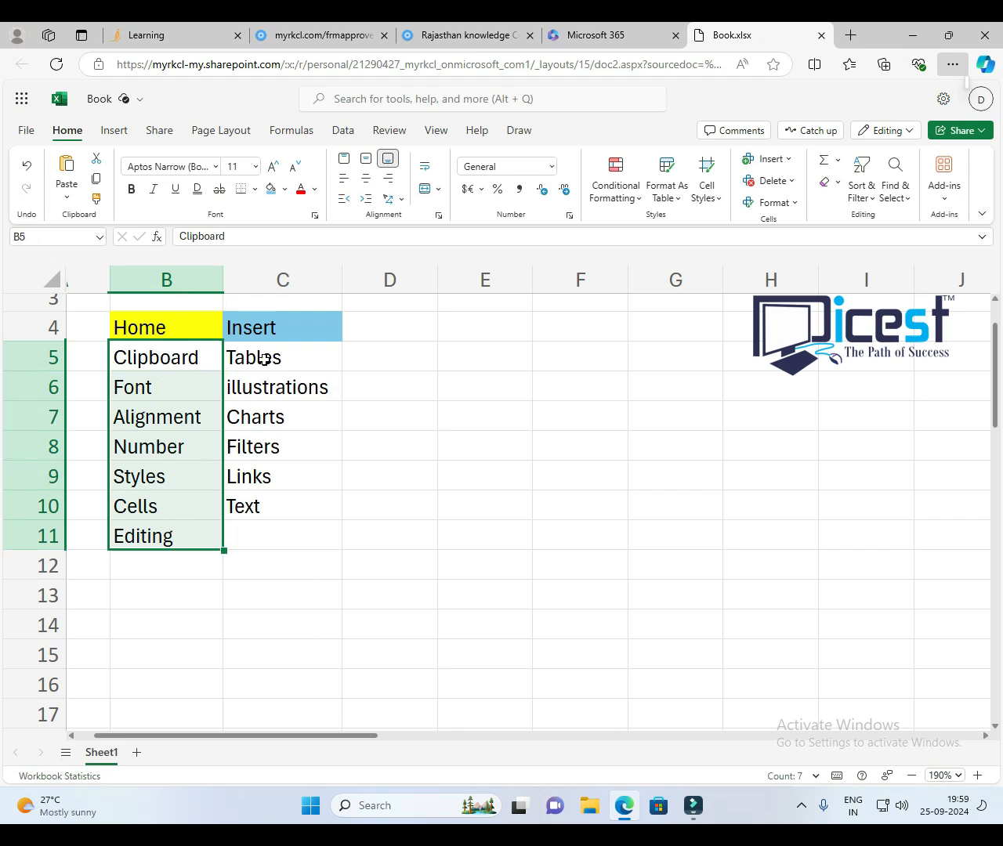
pyautogui.click(256, 334)
pyautogui.moveTo(258, 357); pyautogui.dragTo(262, 497)
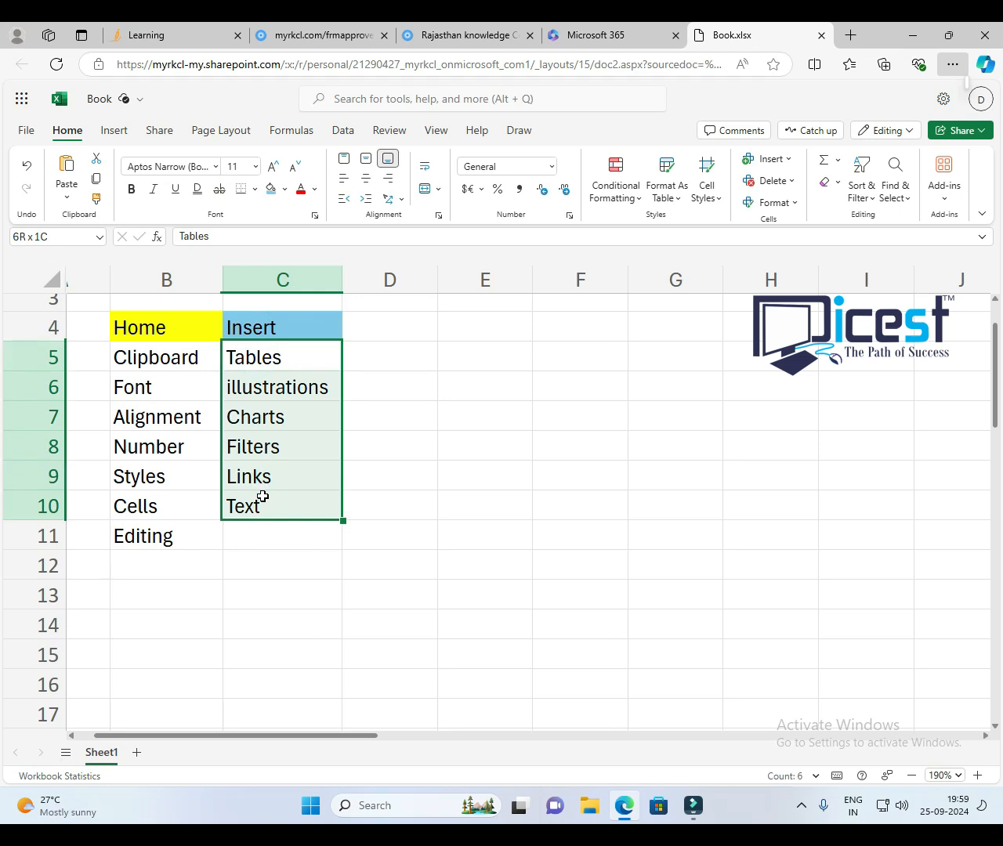
pyautogui.click(373, 478)
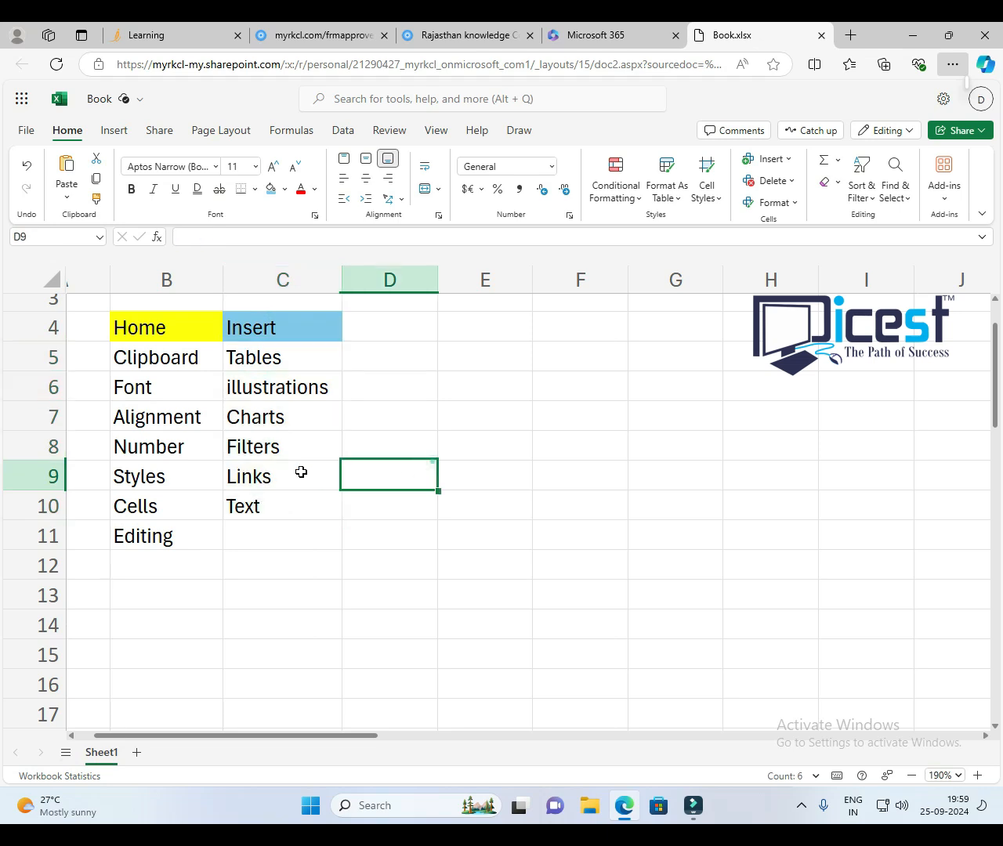
pyautogui.click(161, 359)
pyautogui.moveTo(161, 359); pyautogui.dragTo(267, 513)
pyautogui.click(446, 481)
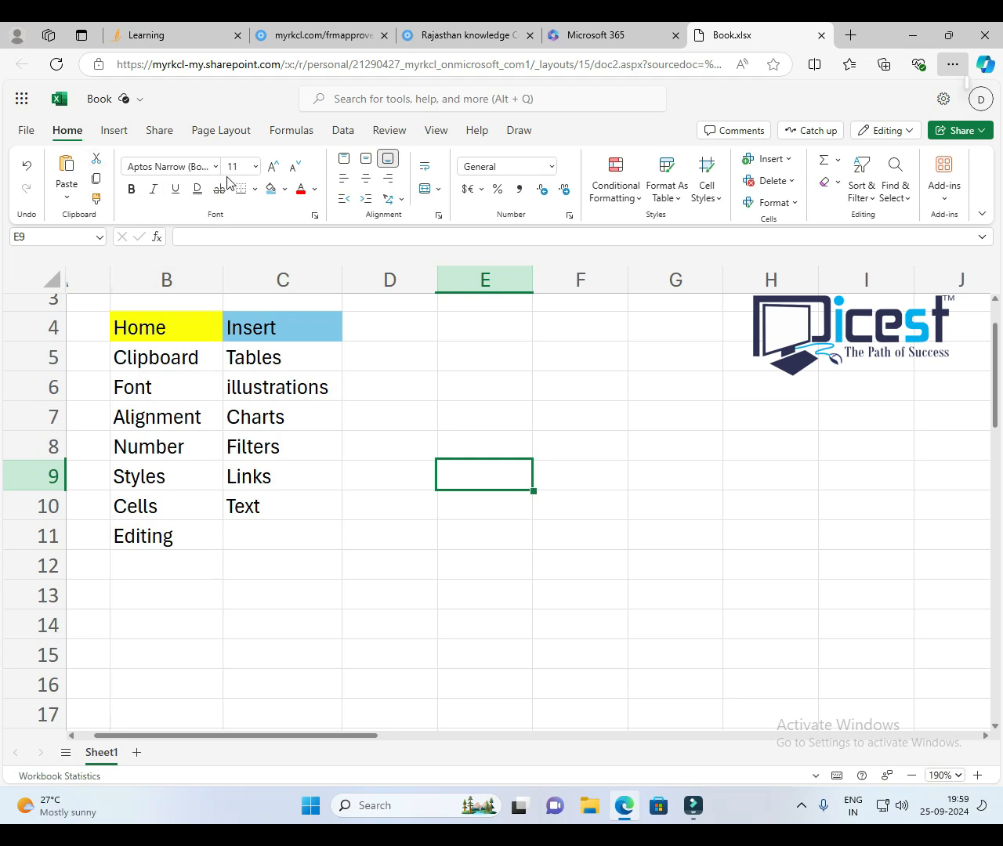
# Step: Apply bold, italic and underline to the word illustrations in cell C6
pyautogui.click(301, 392)
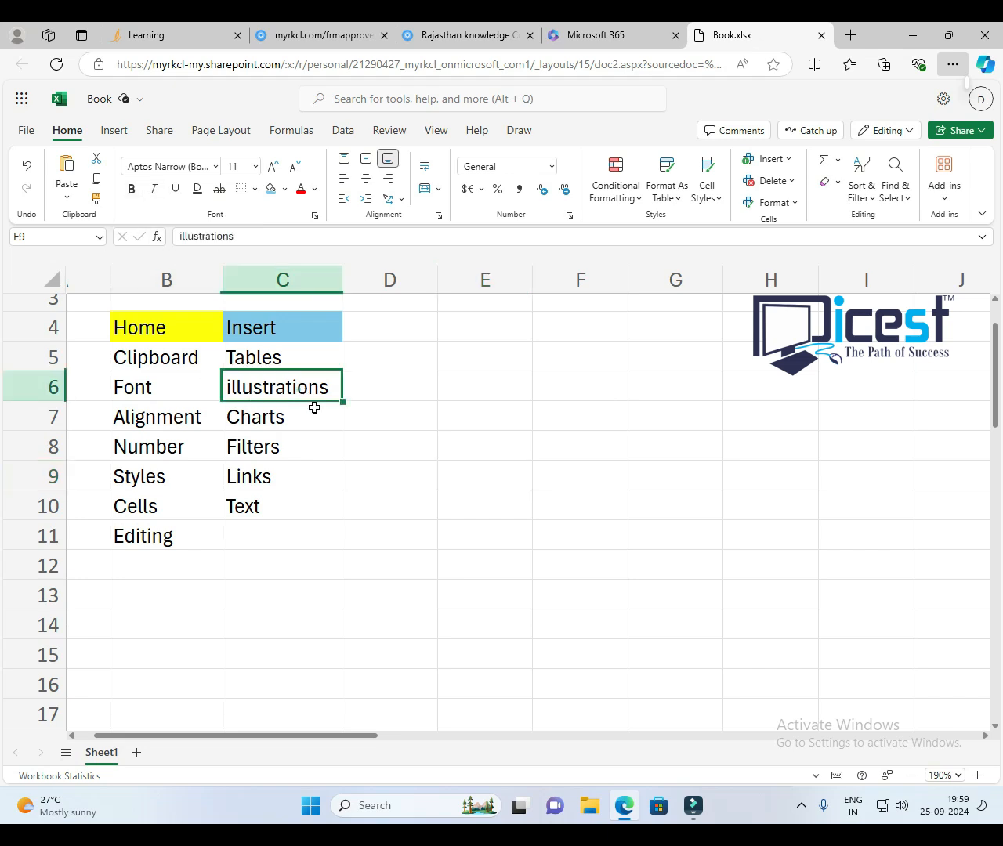
pyautogui.click(131, 189)
pyautogui.click(280, 448)
pyautogui.click(269, 387)
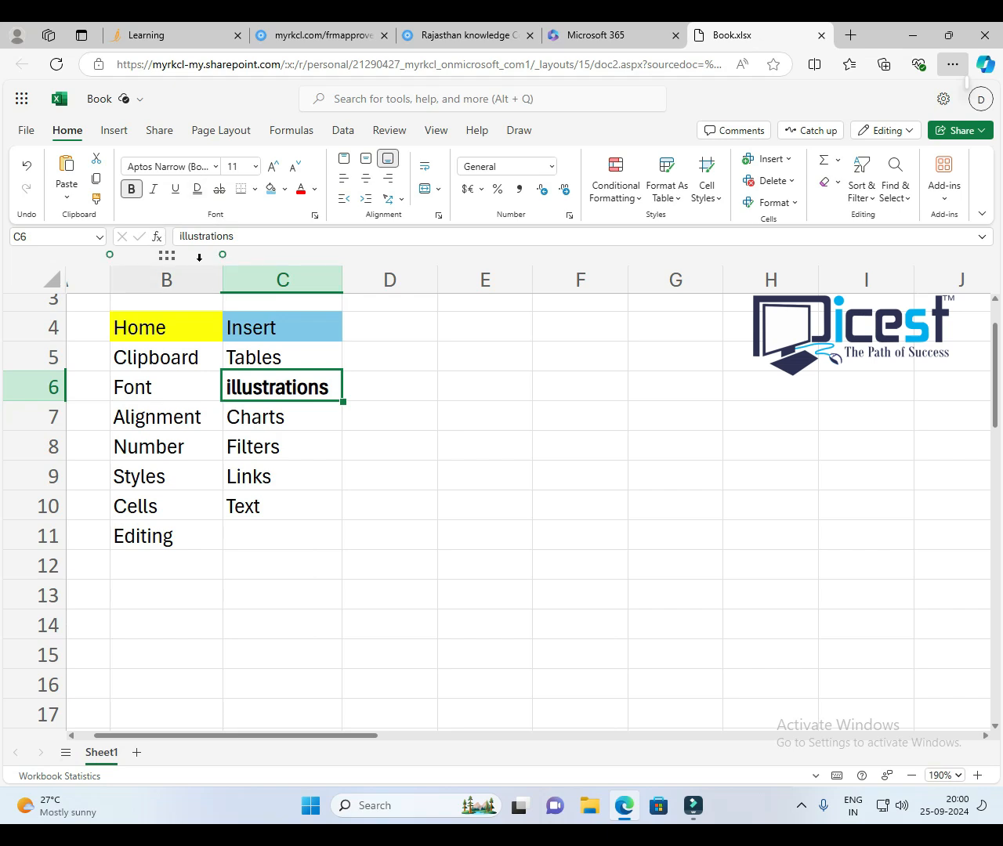
pyautogui.hscroll(1, 199, 261)
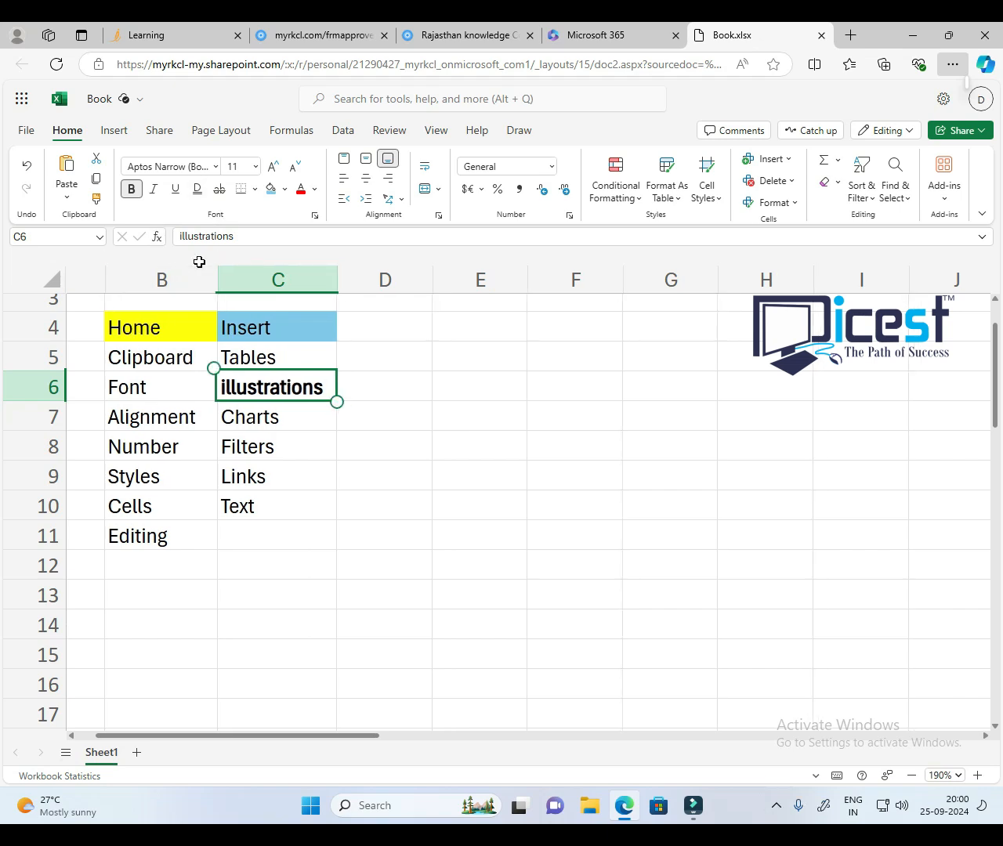
pyautogui.hscroll(-1, 199, 262)
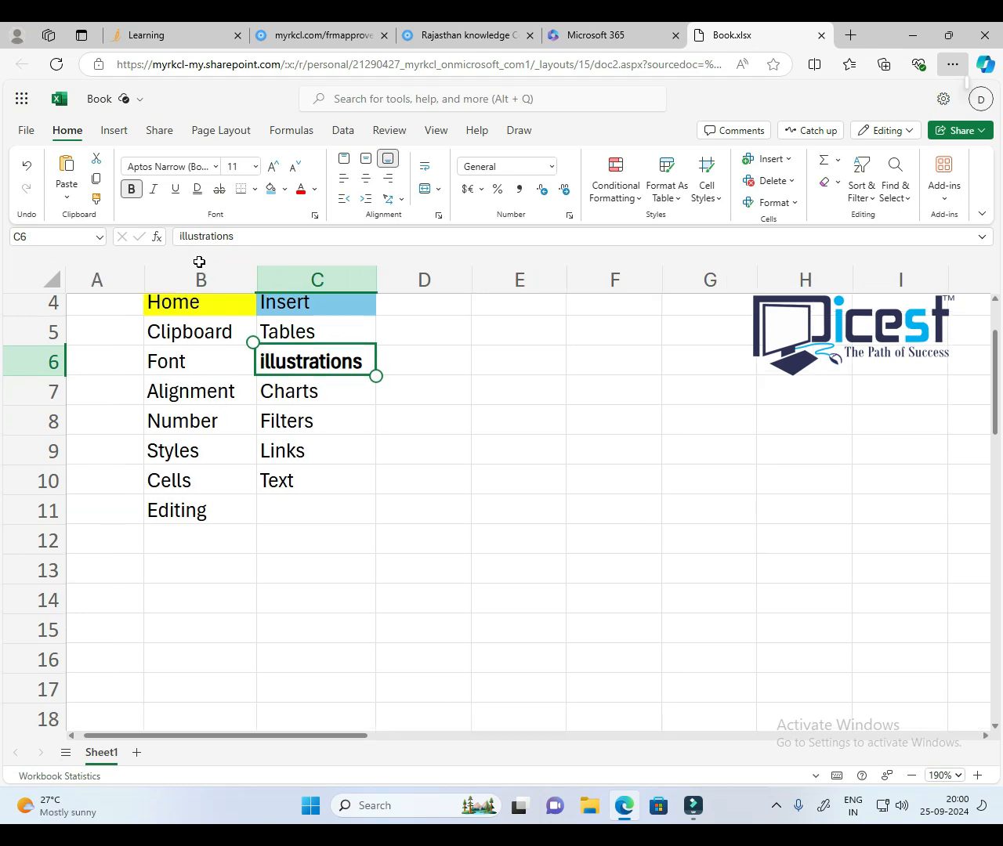
pyautogui.scroll(1, 199, 262)
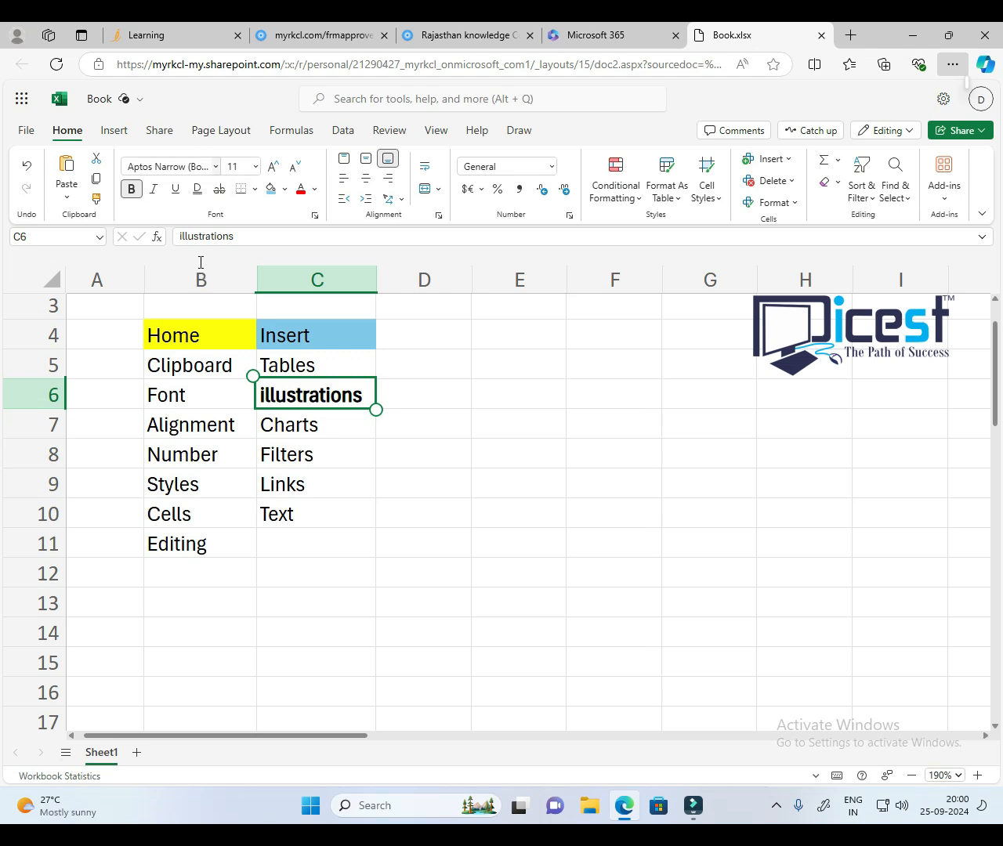
pyautogui.hotkey('ctrl', 'i')
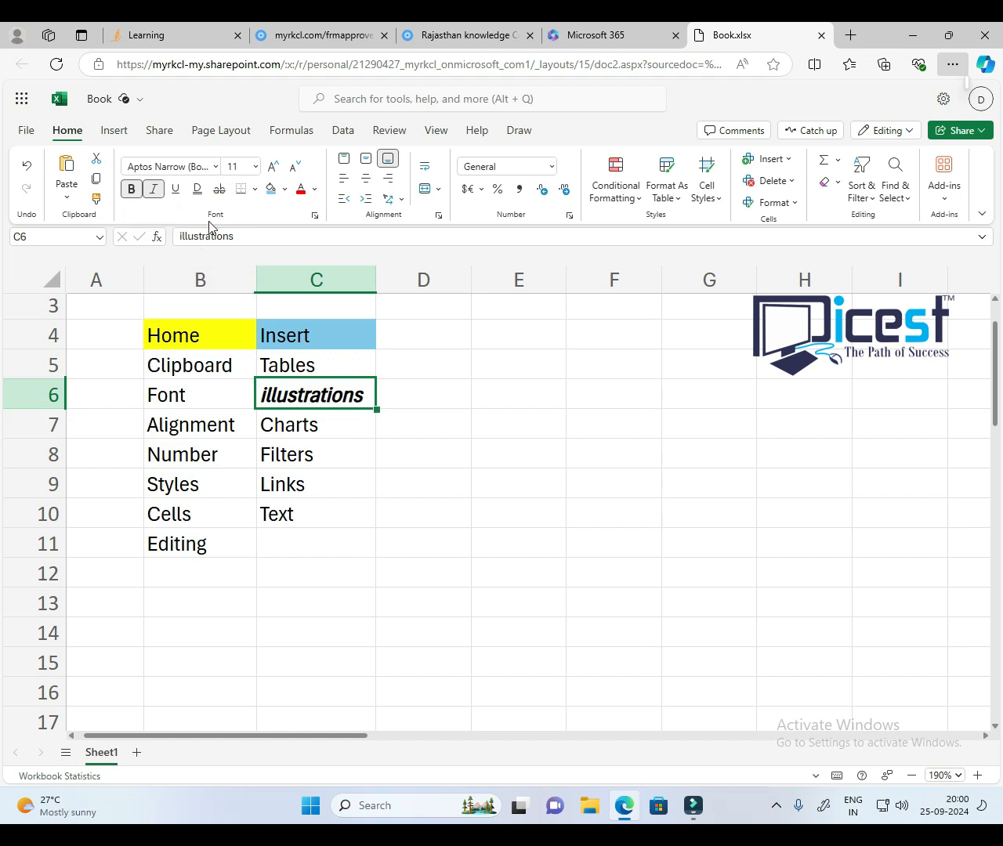
pyautogui.click(176, 190)
# Step: Remove the underline, italic and bold formatting from cell C6
pyautogui.click(174, 189)
pyautogui.click(154, 190)
pyautogui.click(131, 190)
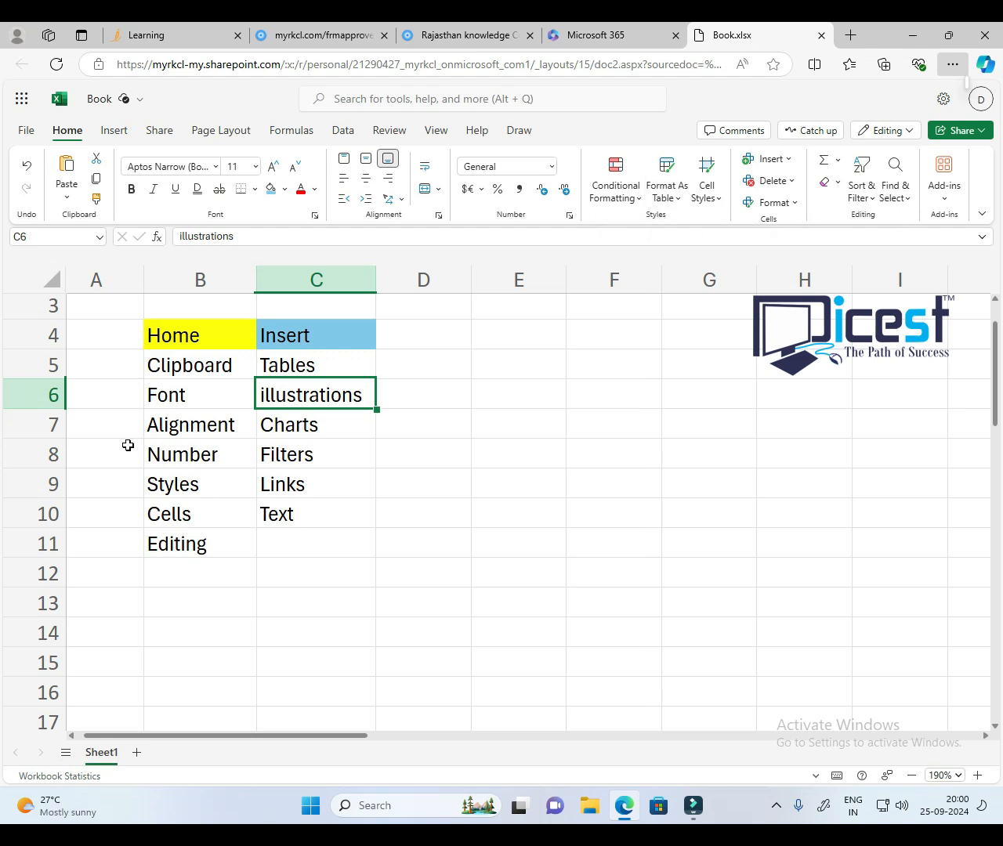
# Step: Enter the label Row Name in cell F6
pyautogui.scroll(1, 324, 546)
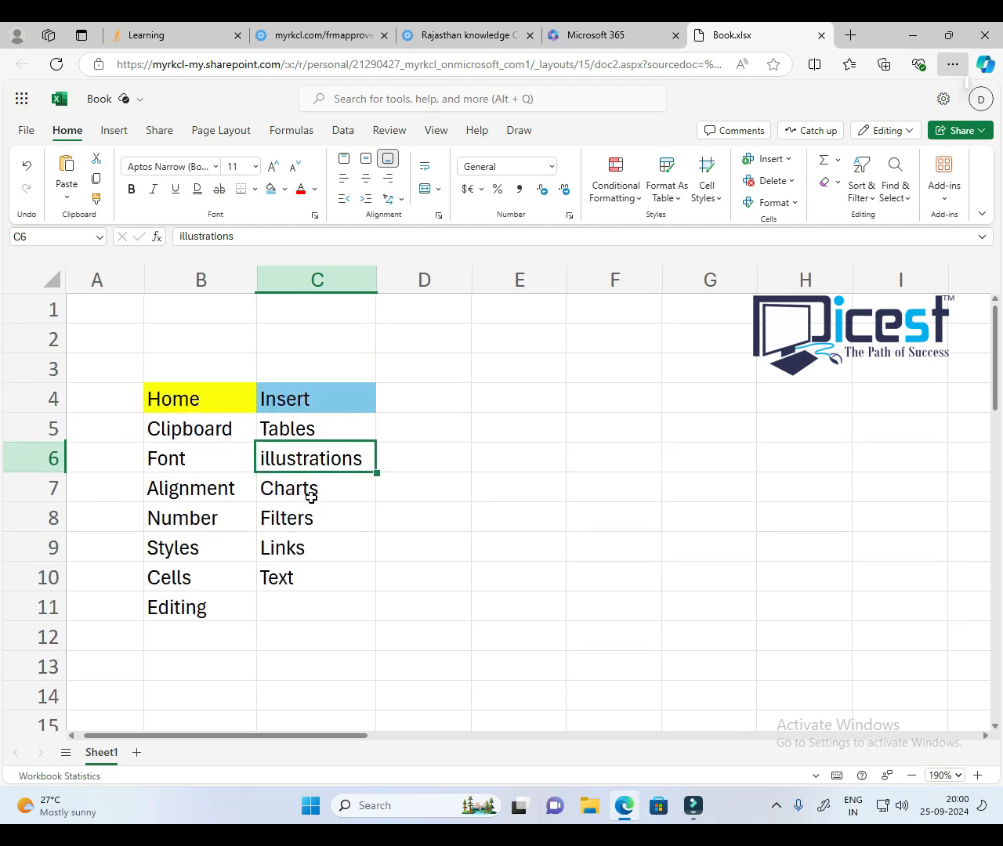
pyautogui.scroll(-3, 322, 497)
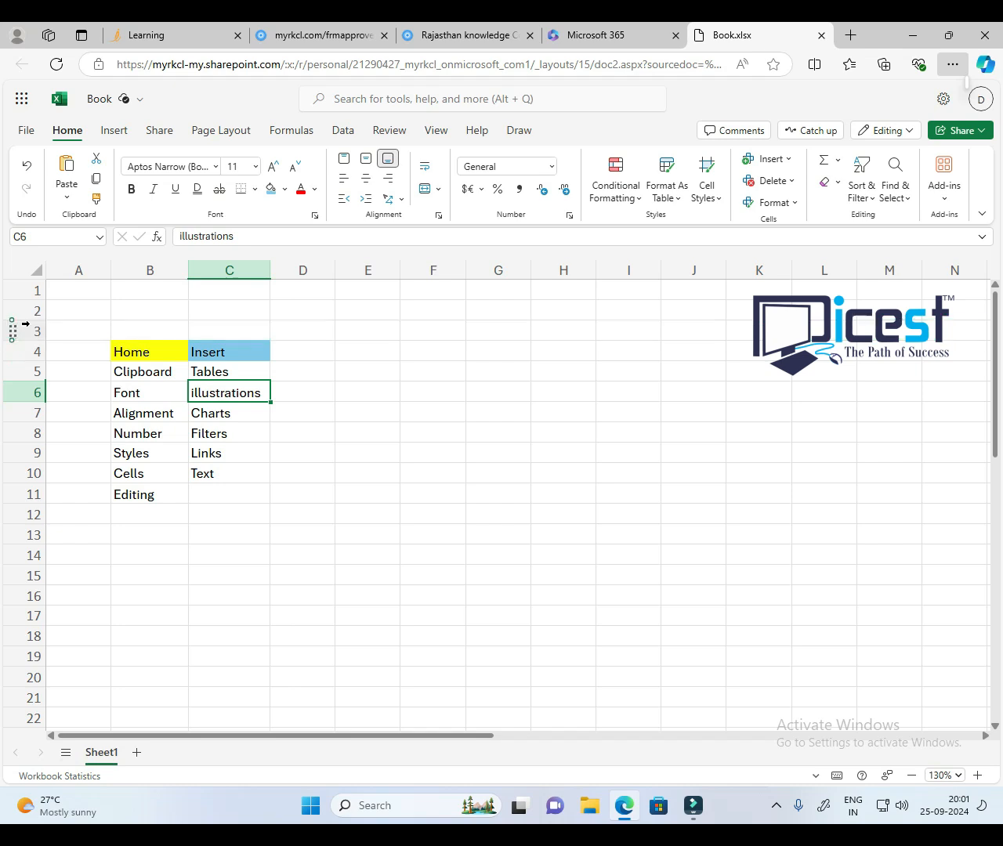
pyautogui.click(420, 386)
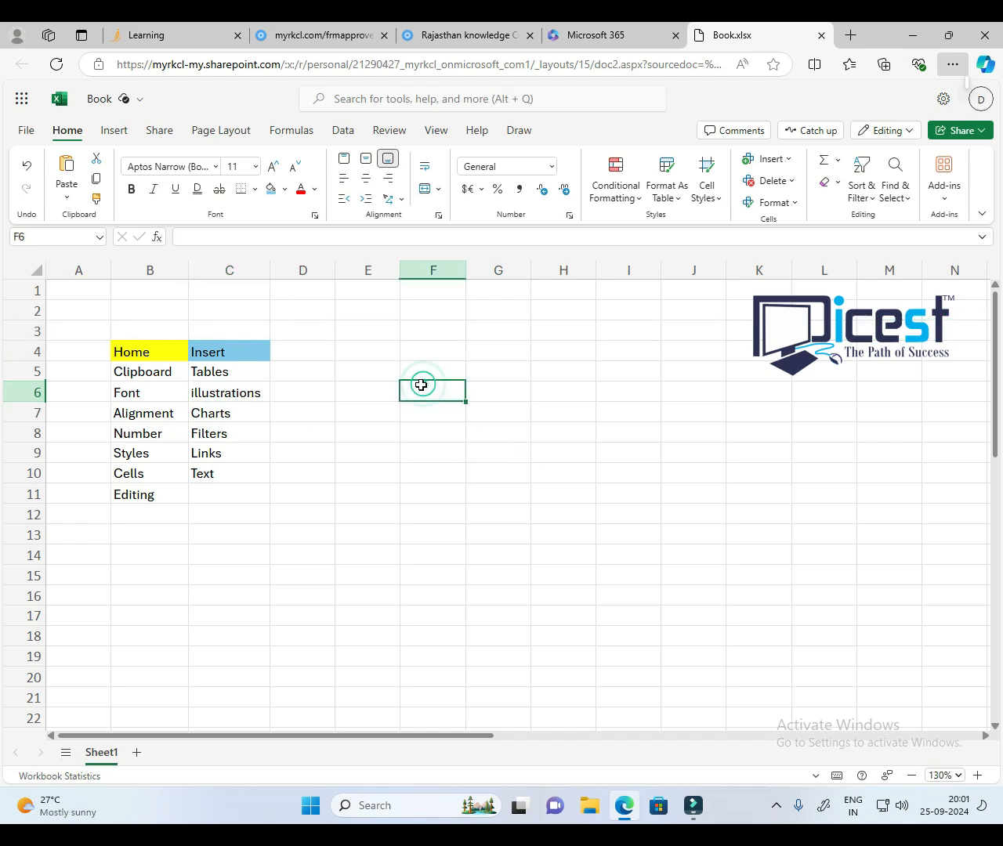
pyautogui.write('Row Nmae')
pyautogui.press('Tab')
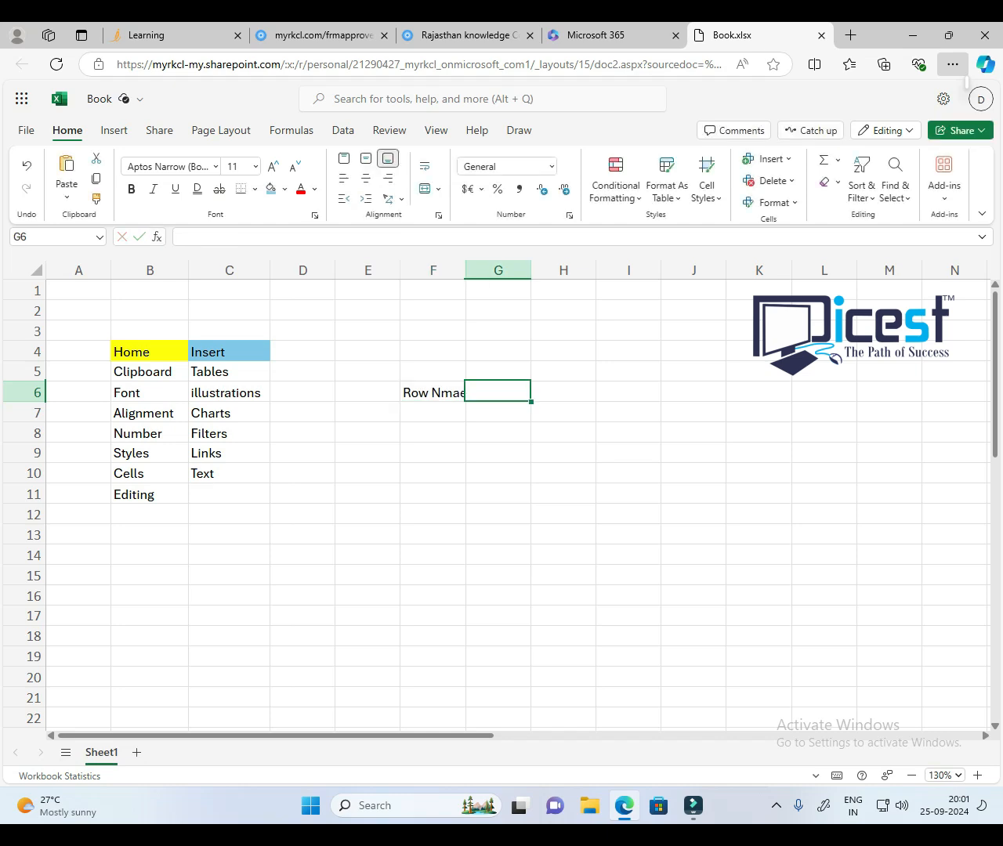
pyautogui.press('Left')
pyautogui.press('F2')
pyautogui.press('BackSpace')
pyautogui.press('BackSpace')
pyautogui.press('BackSpace')
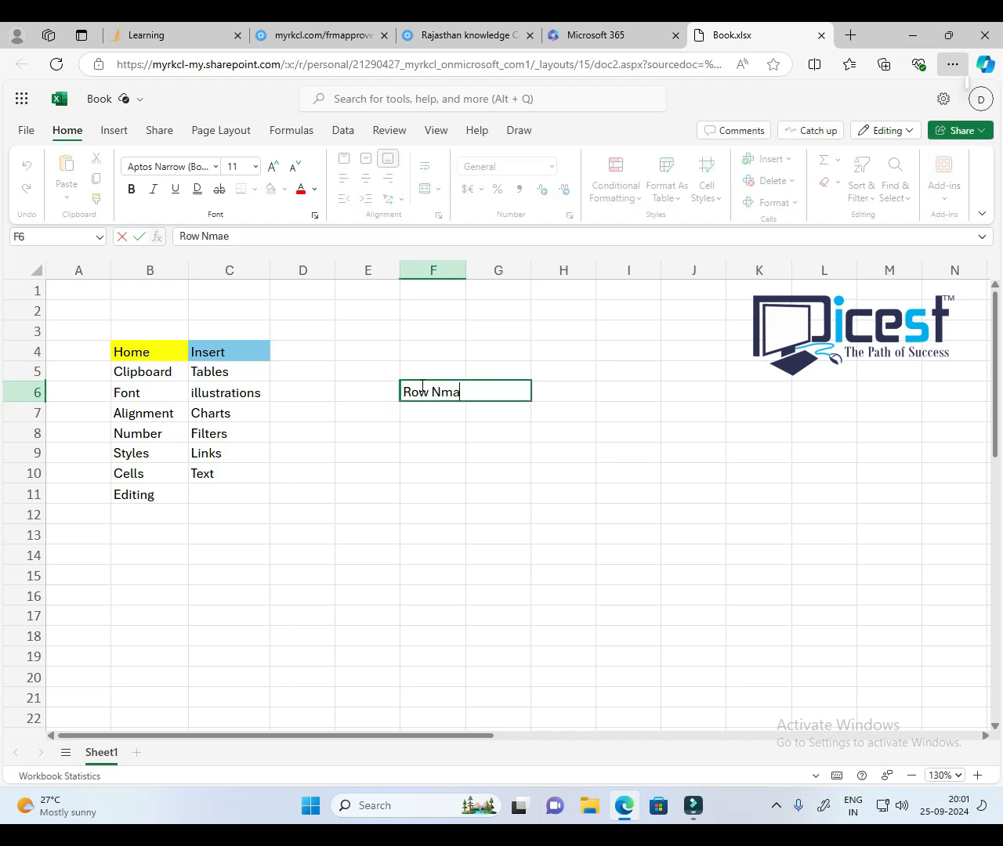
pyautogui.write('ame')
pyautogui.press('Return')
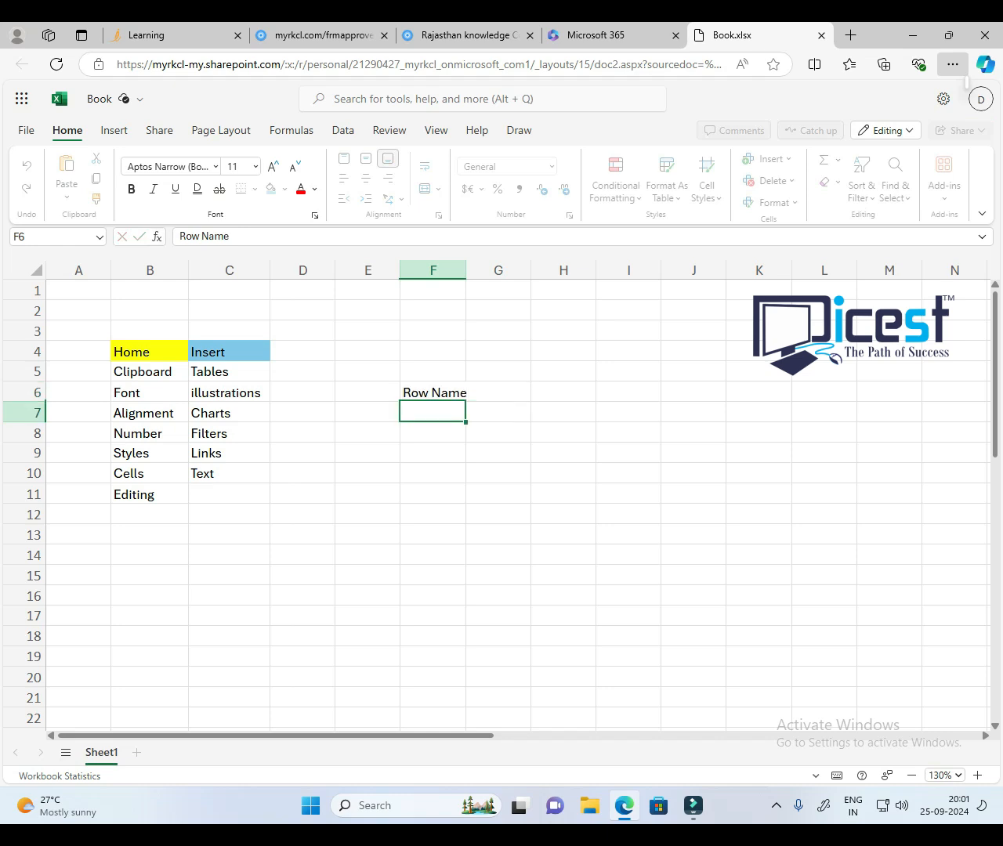
# Step: Enter 1,2,3,4.... in cell F7 below Row Name and A,B,c..... in cell H6
pyautogui.write('1,2,3')
pyautogui.press('Return')
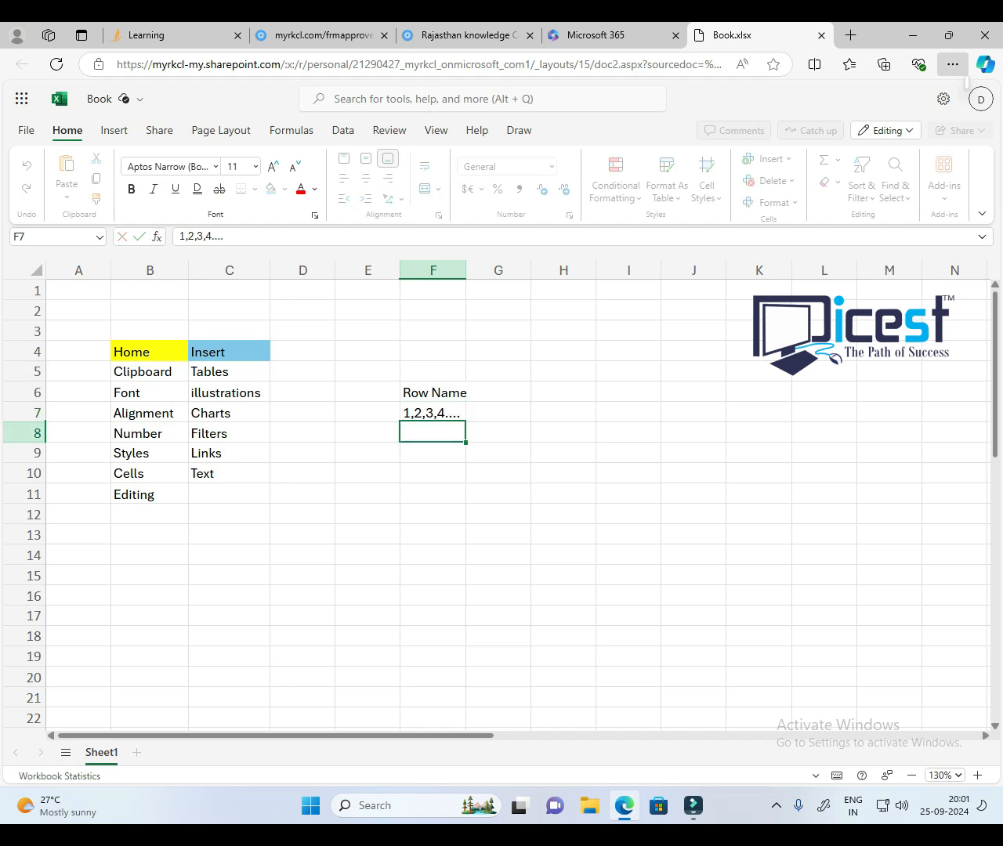
pyautogui.press('Down')
pyautogui.press('Up')
pyautogui.press('Up')
pyautogui.press('Up')
pyautogui.press('Right')
pyautogui.press('Right')
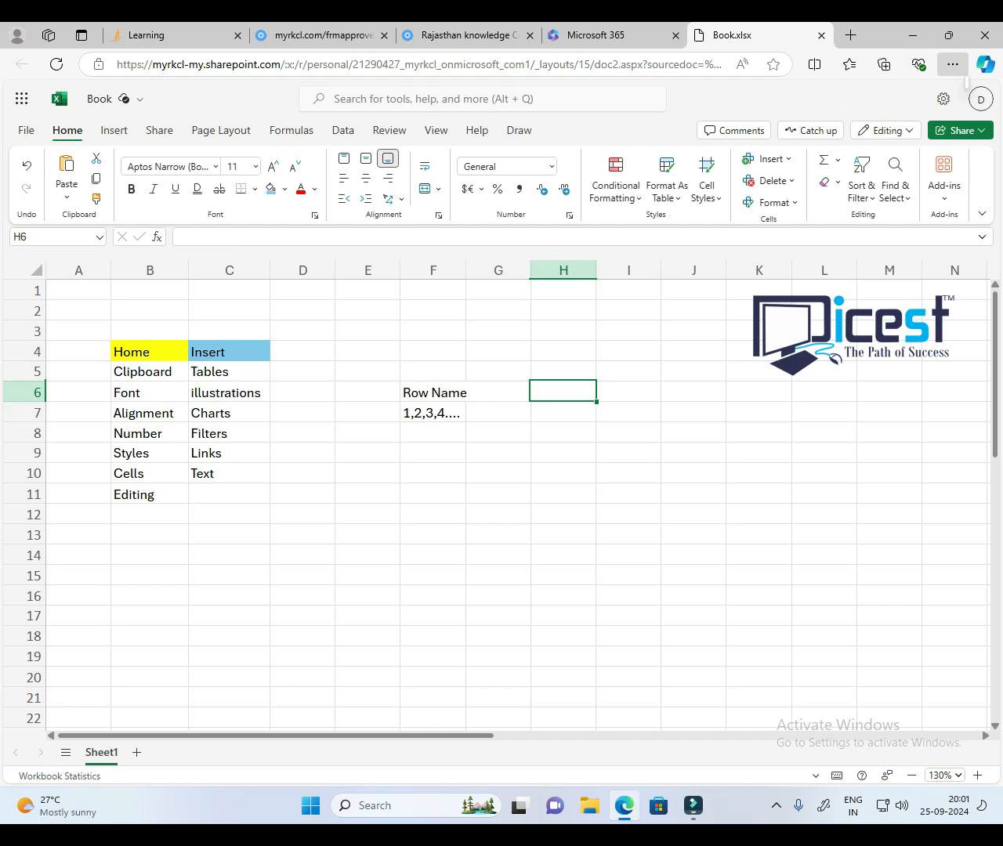
pyautogui.write('A,B,c.....')
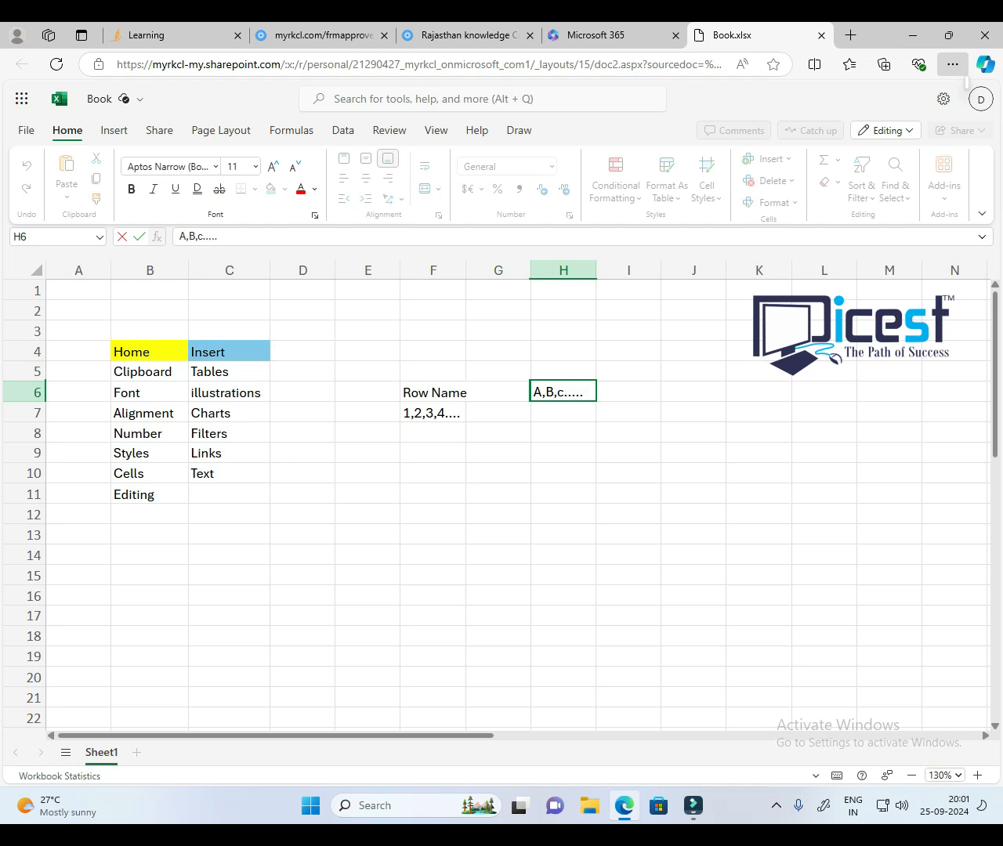
pyautogui.click(547, 489)
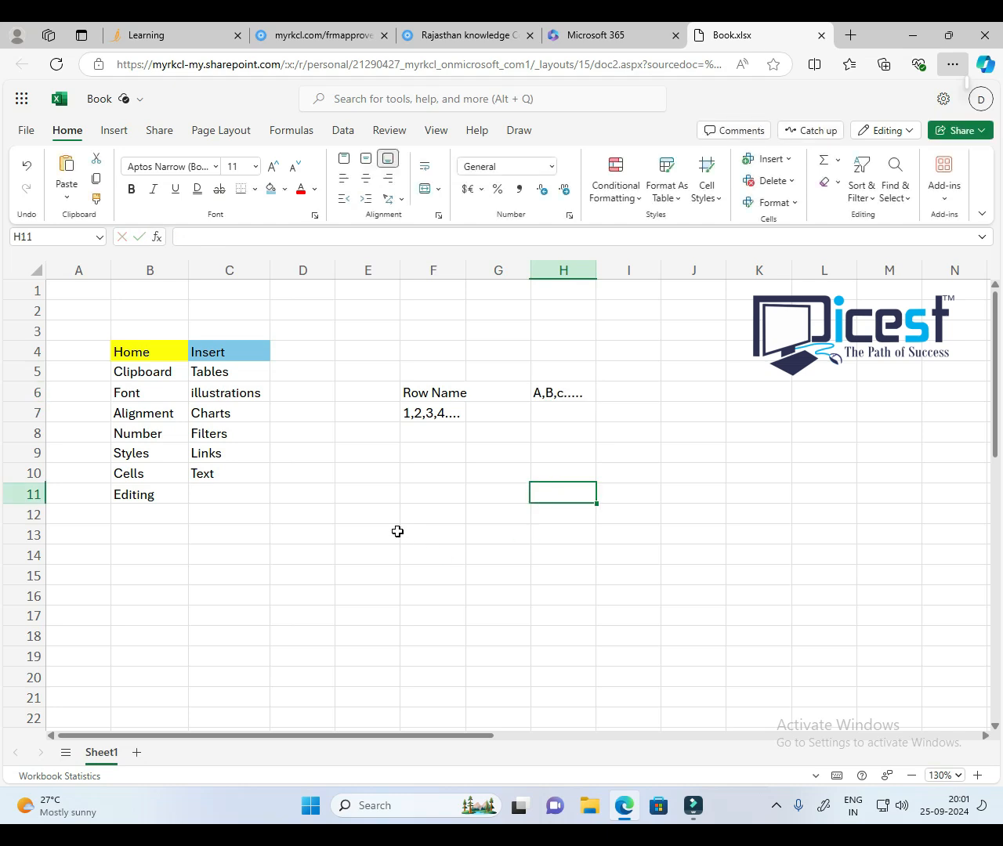
pyautogui.click(370, 518)
pyautogui.click(366, 516)
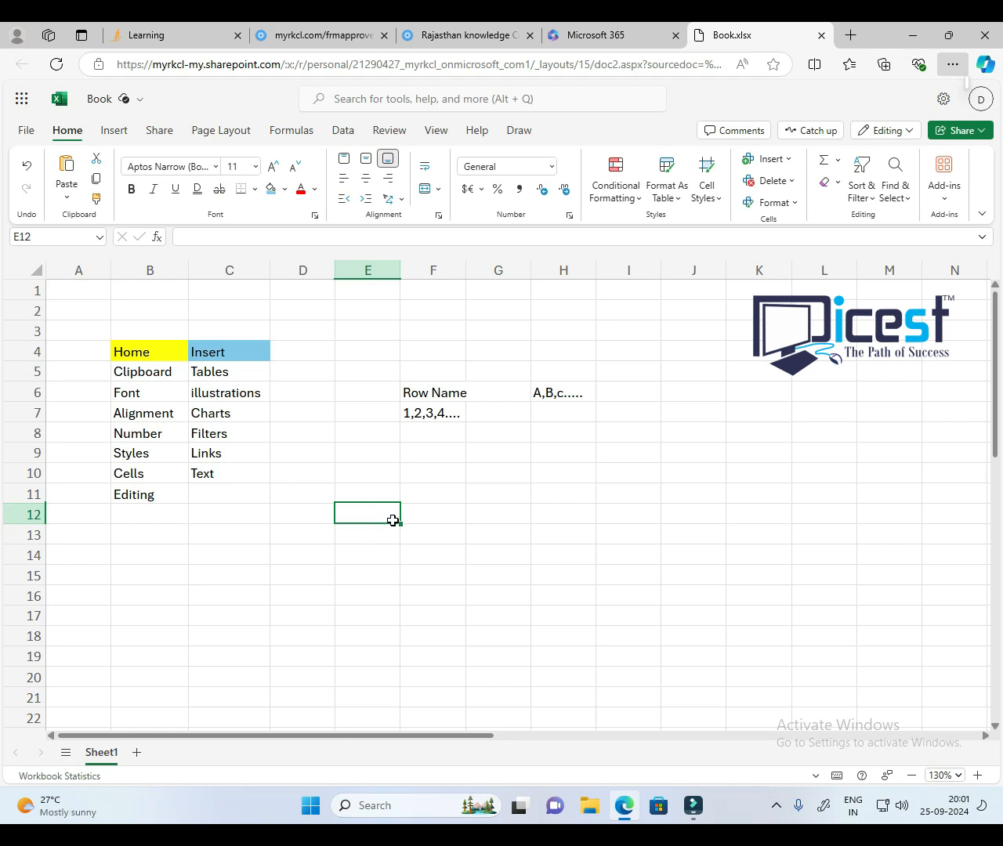
pyautogui.click(700, 414)
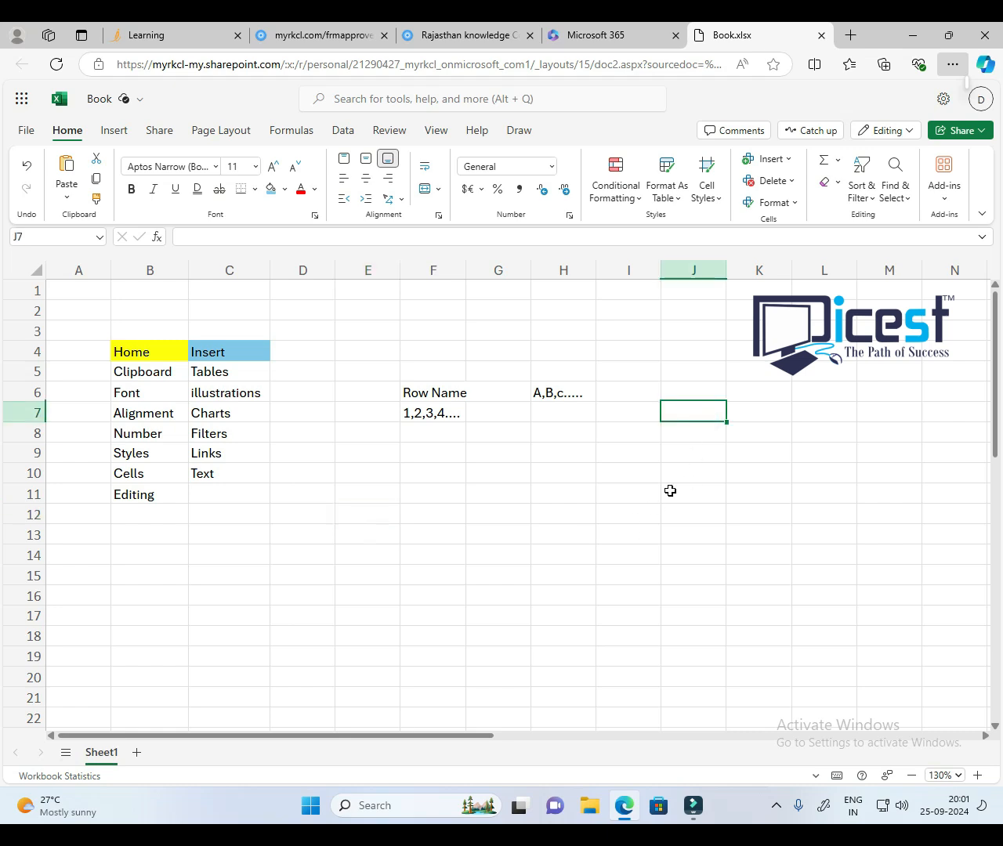
pyautogui.click(316, 337)
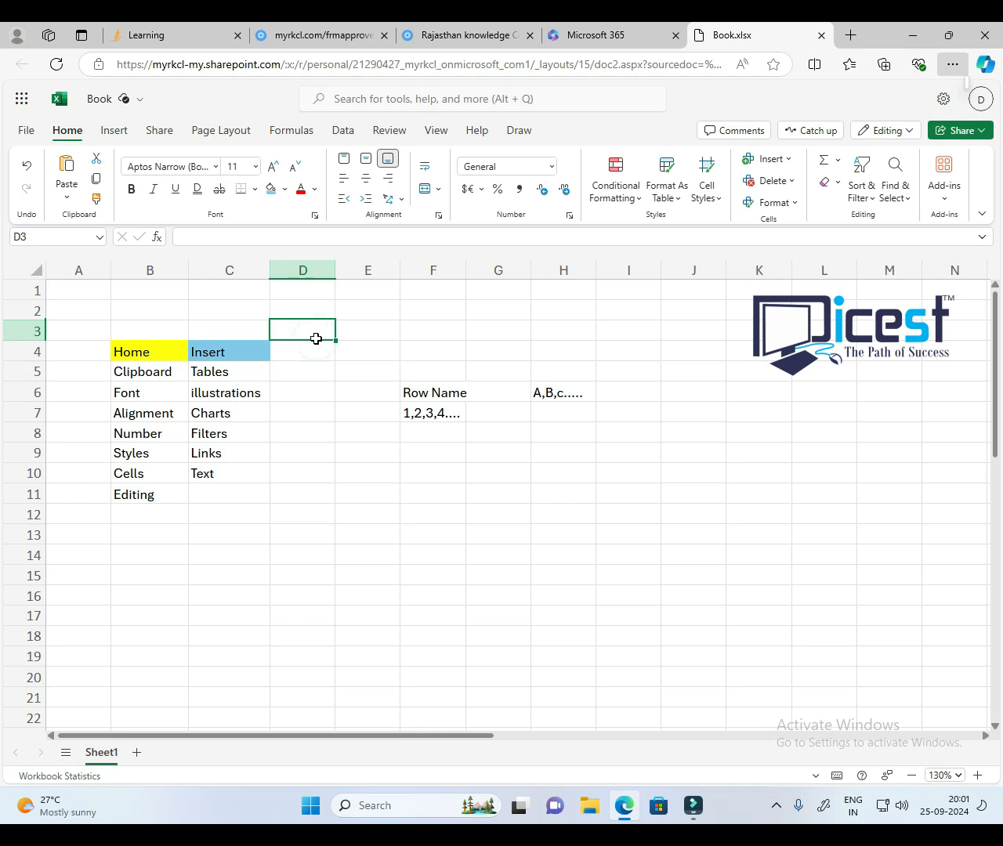
pyautogui.click(189, 597)
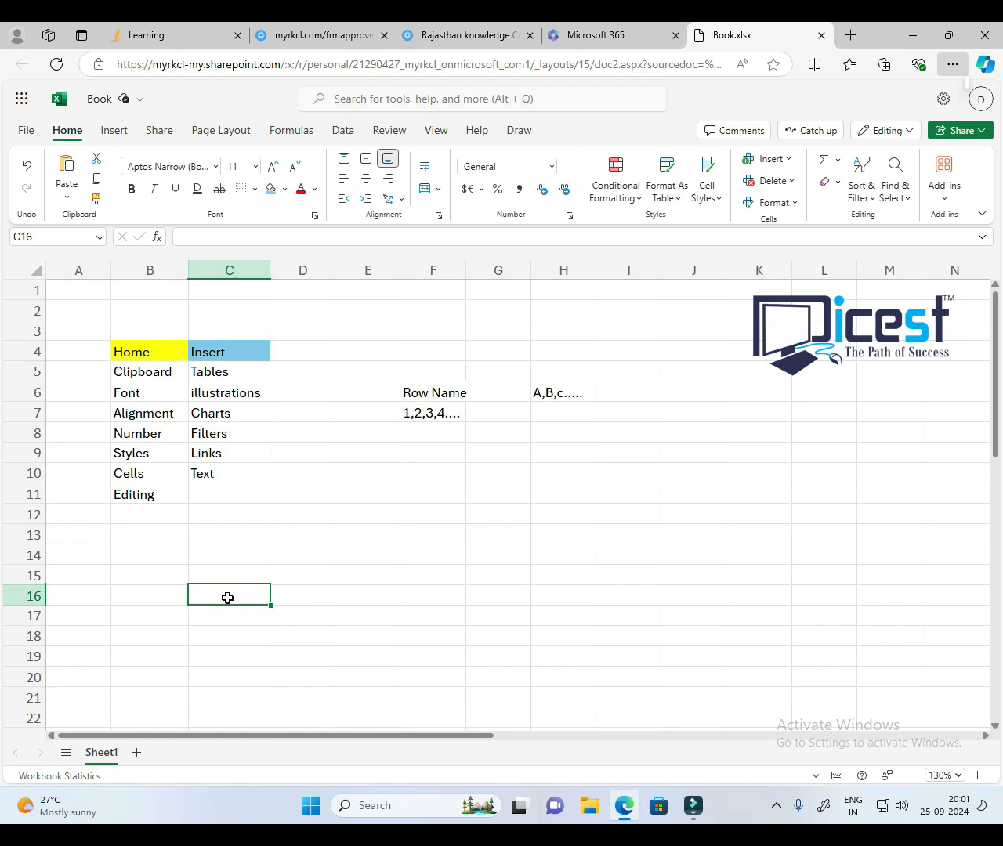
# Step: Enter the label Cell in cell F11
pyautogui.click(422, 485)
pyautogui.write('Cell')
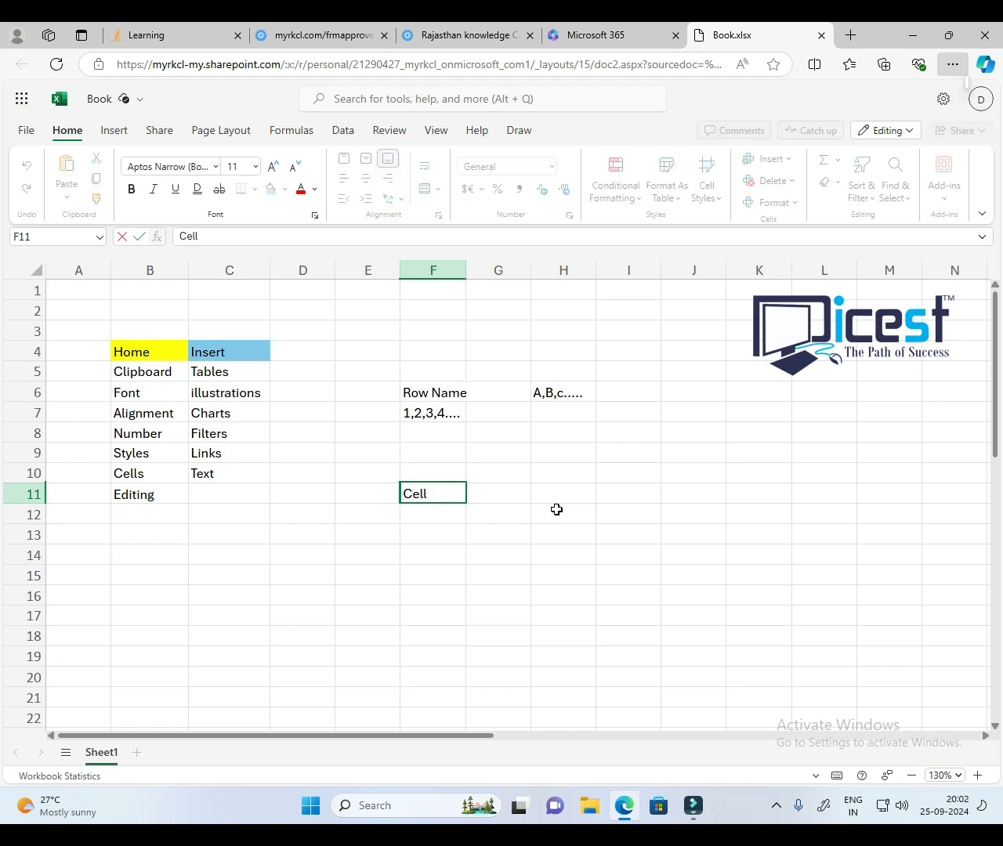
pyautogui.press('Return')
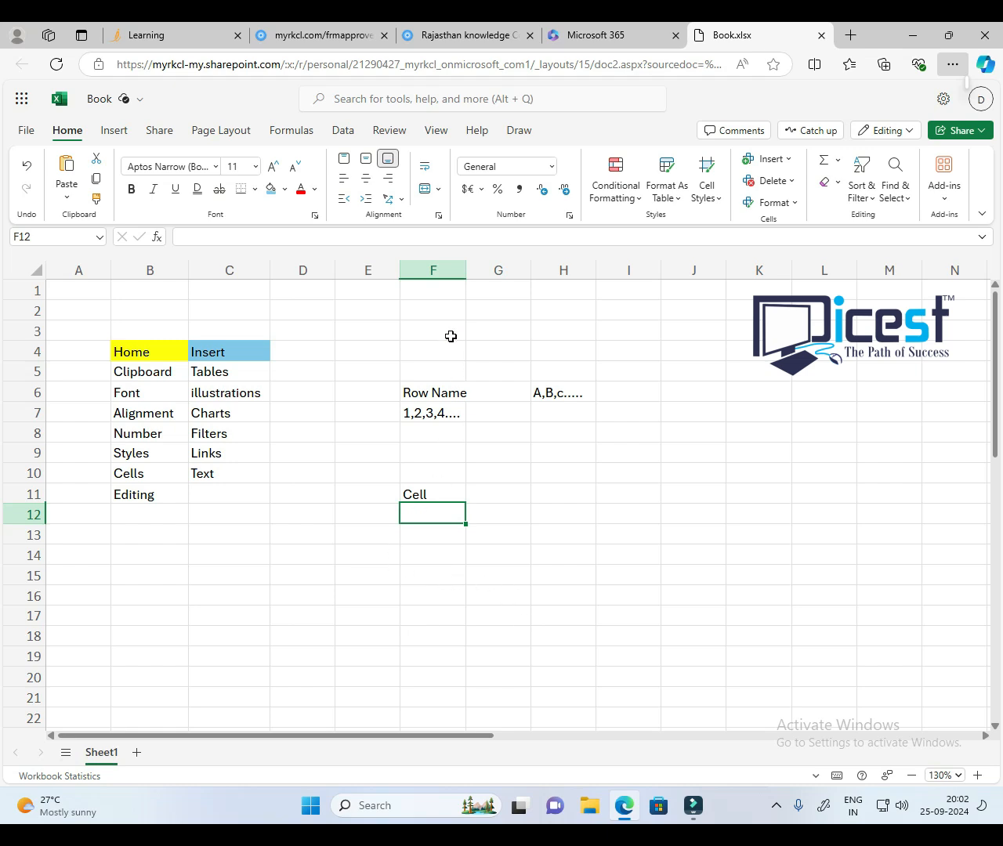
# Step: Fill the row 12 cells from A12 to K12 with light blue
pyautogui.click(627, 513)
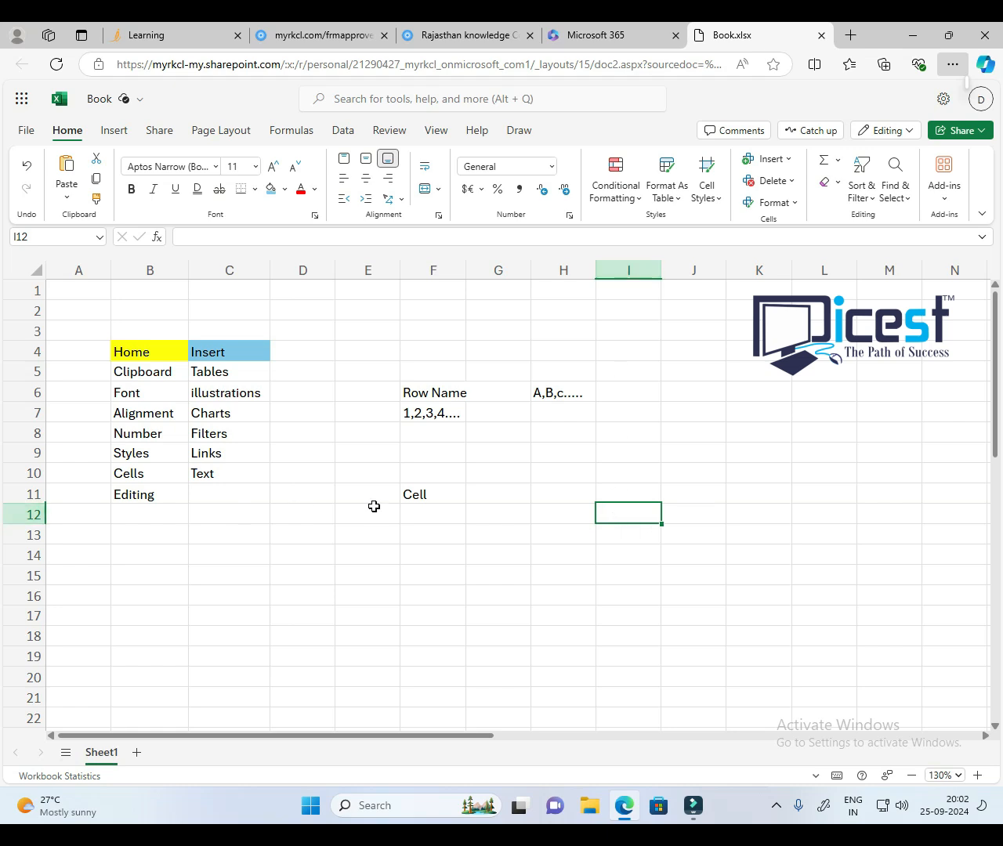
pyautogui.click(622, 512)
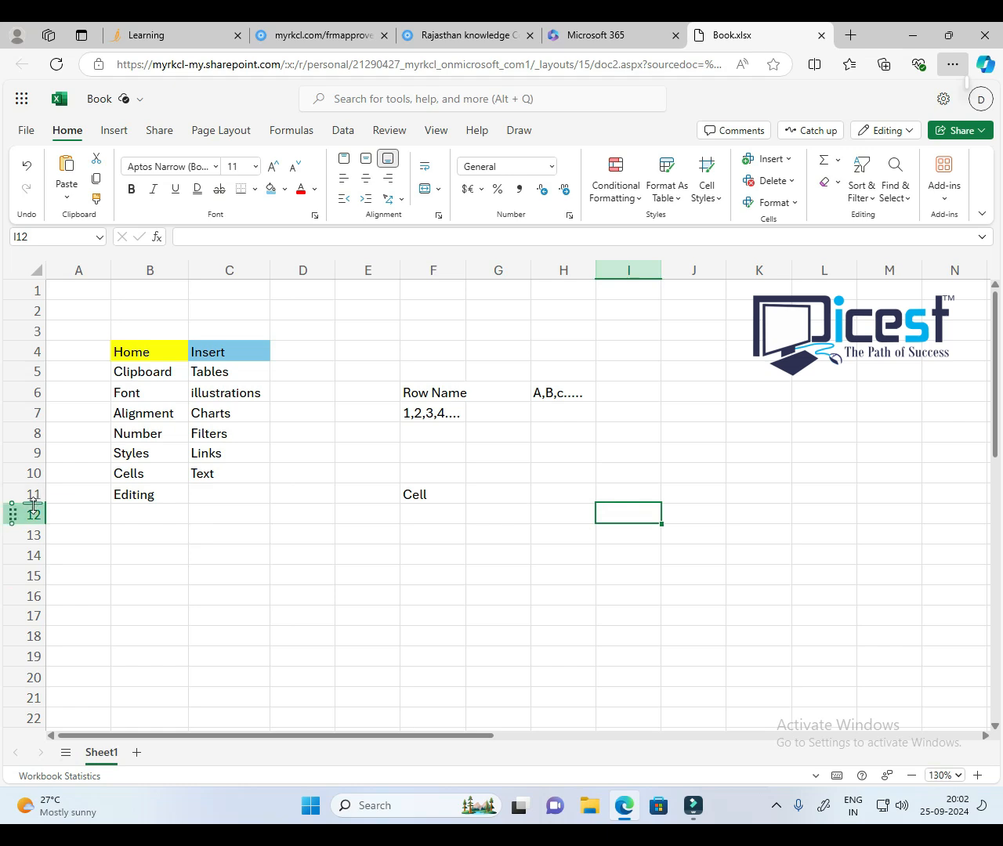
pyautogui.click(615, 517)
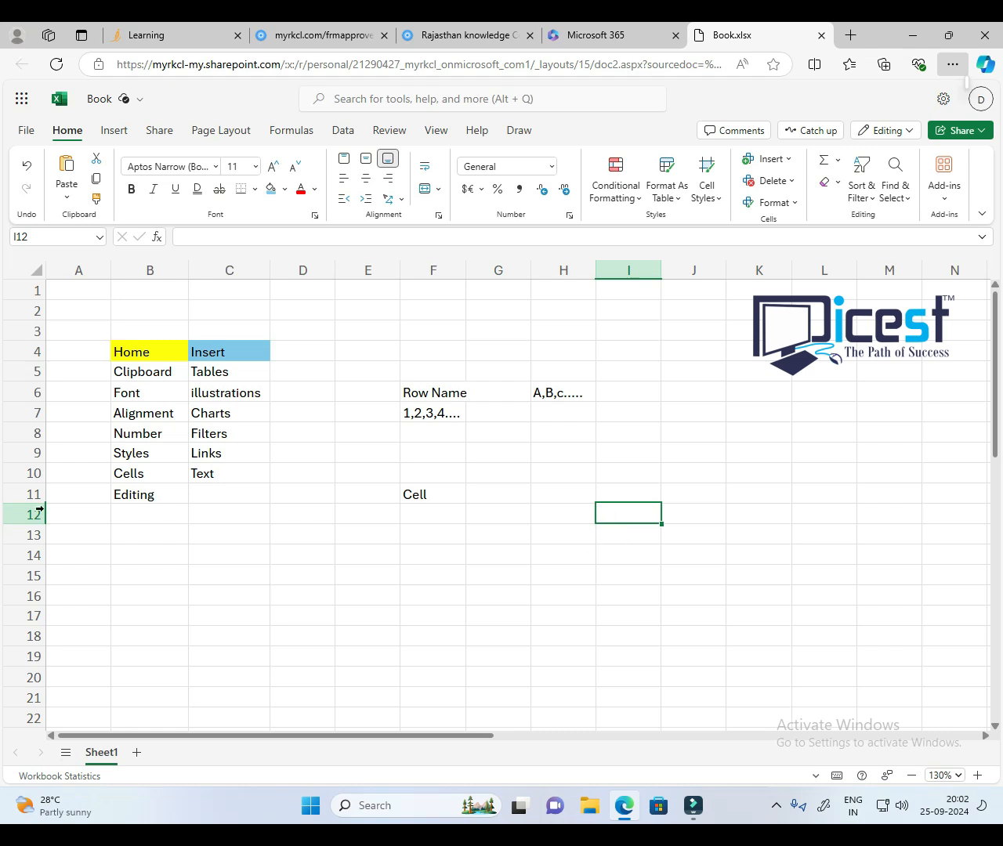
pyautogui.moveTo(760, 516); pyautogui.dragTo(764, 515)
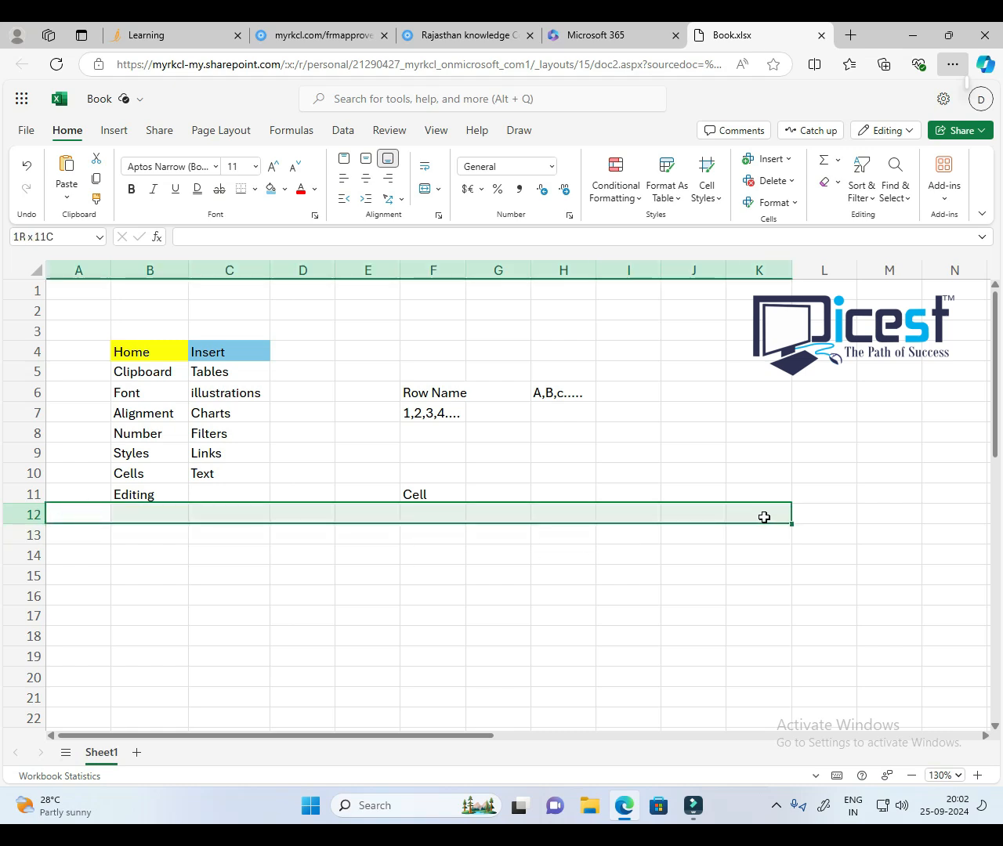
pyautogui.click(266, 193)
# Step: Shade the column I cells from I1 to I20 orange and replace that fill with light grey
pyautogui.moveTo(637, 283); pyautogui.dragTo(648, 677)
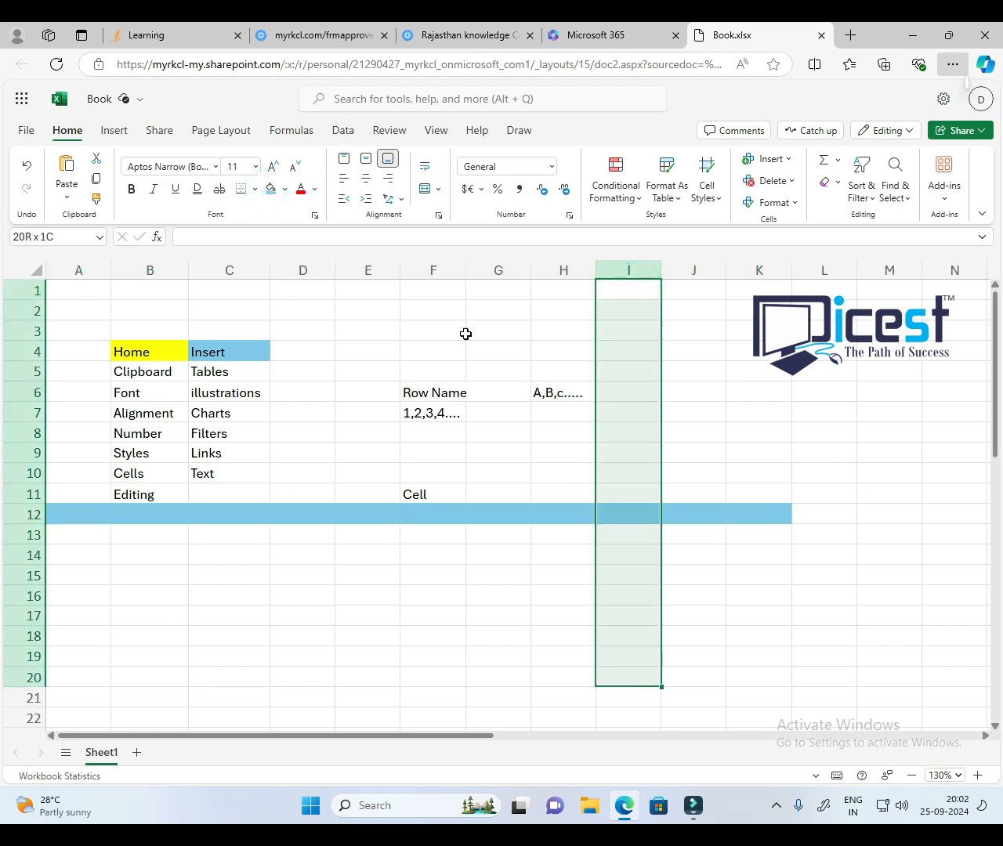
pyautogui.click(285, 190)
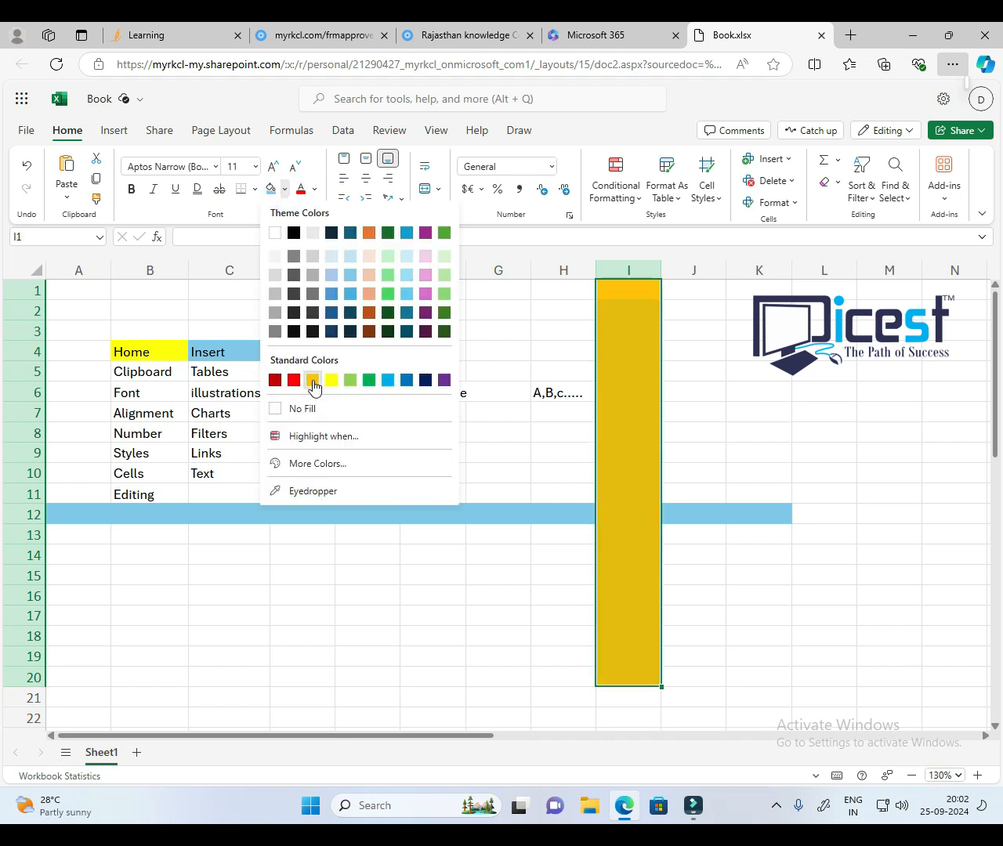
pyautogui.click(312, 381)
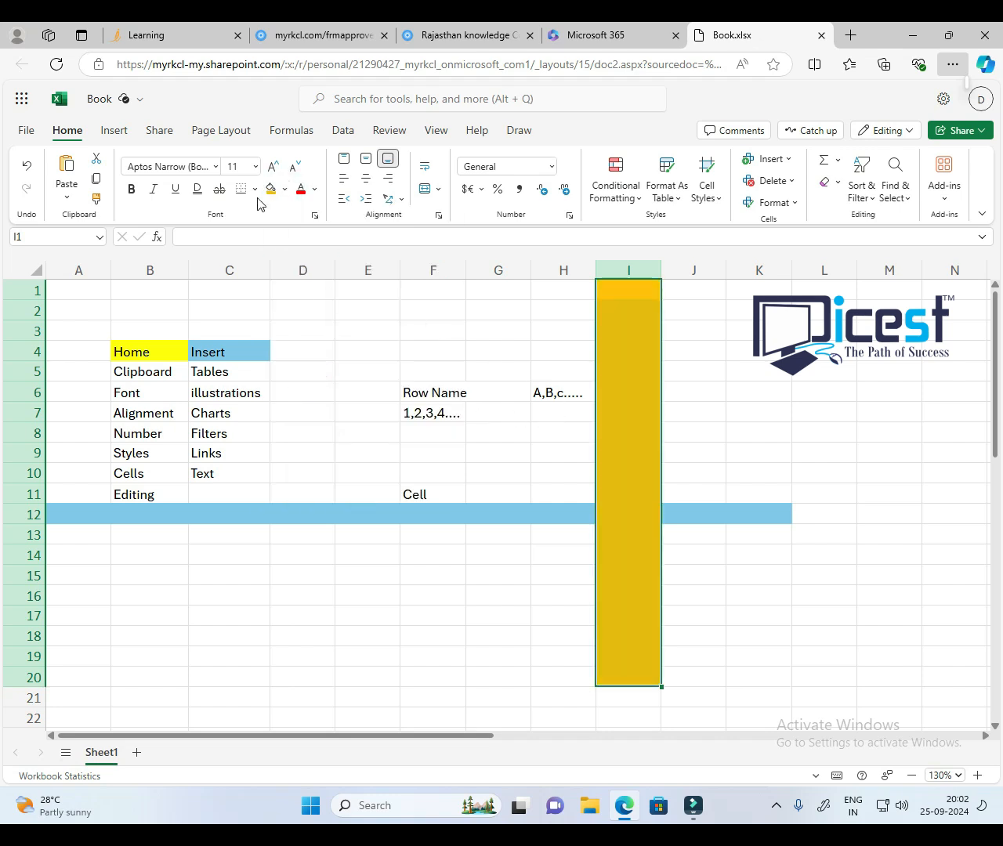
pyautogui.click(284, 190)
pyautogui.click(279, 259)
pyautogui.click(762, 533)
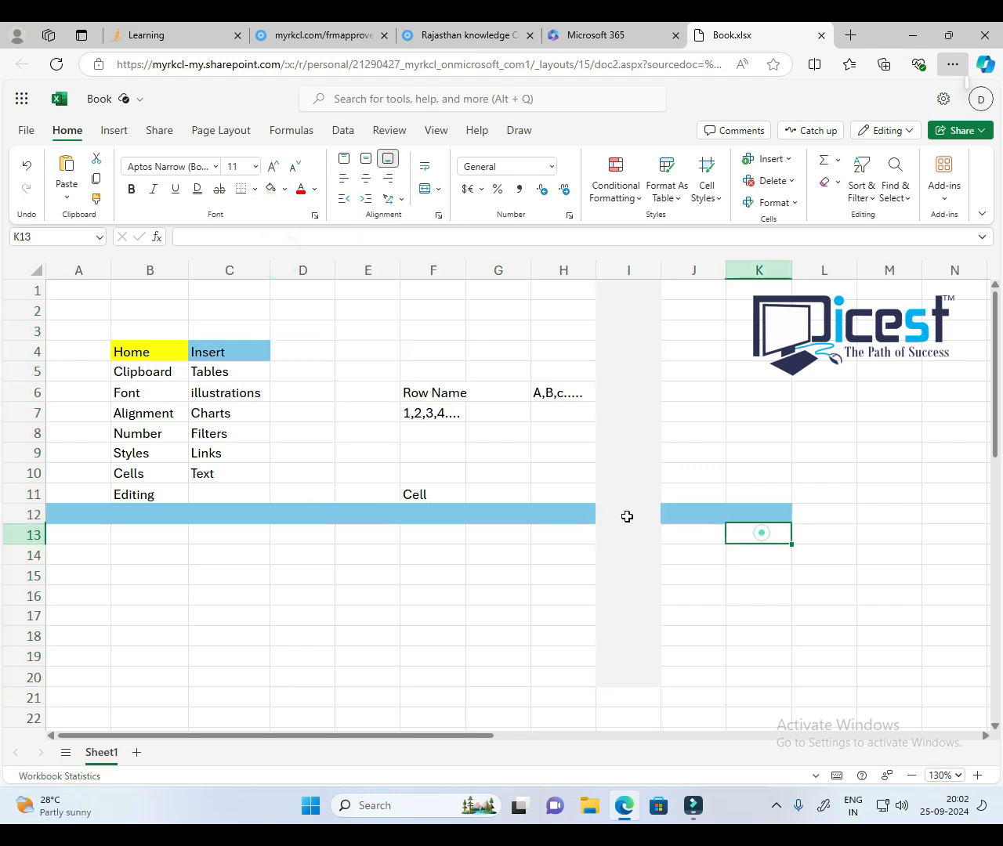
# Step: Enter the cell name I12 in cell I12, where the shaded row and column cross
pyautogui.click(627, 516)
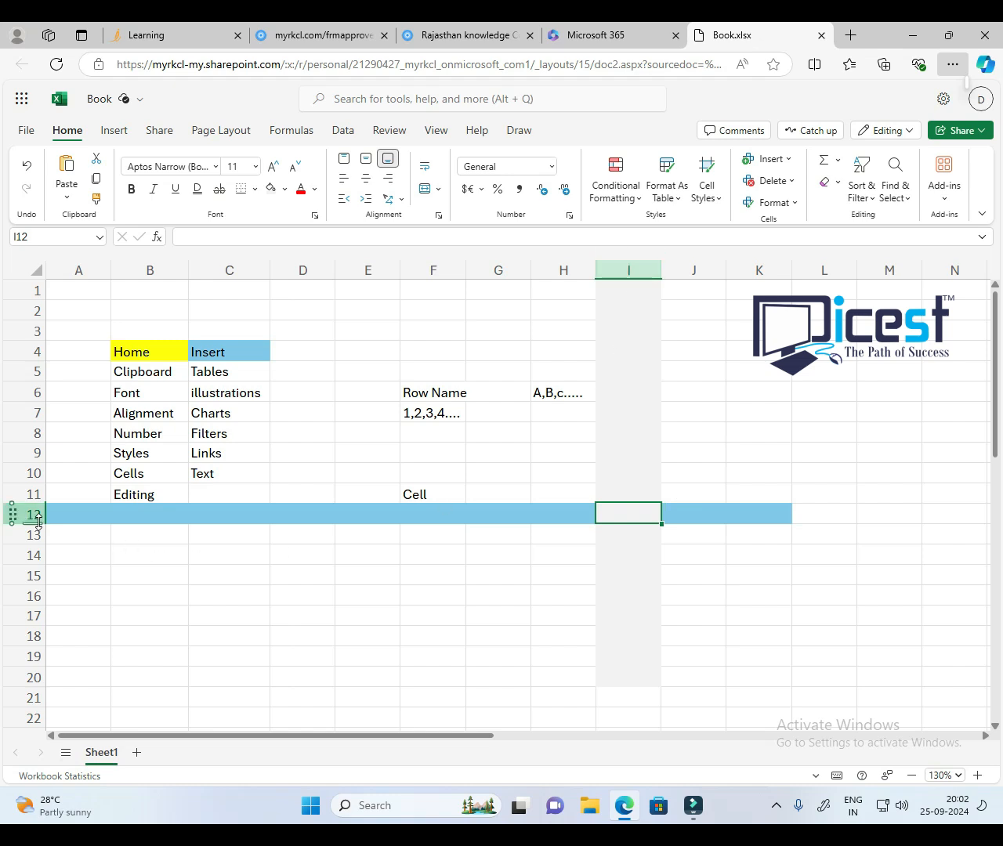
pyautogui.write('I12')
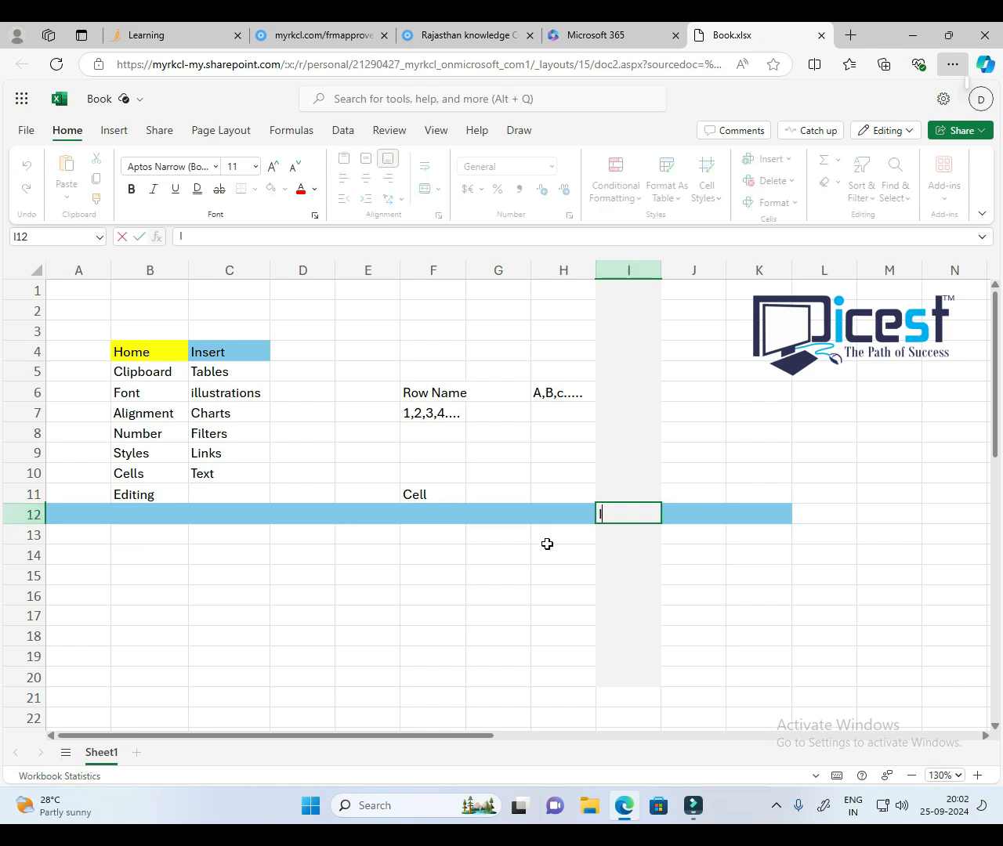
pyautogui.click(559, 606)
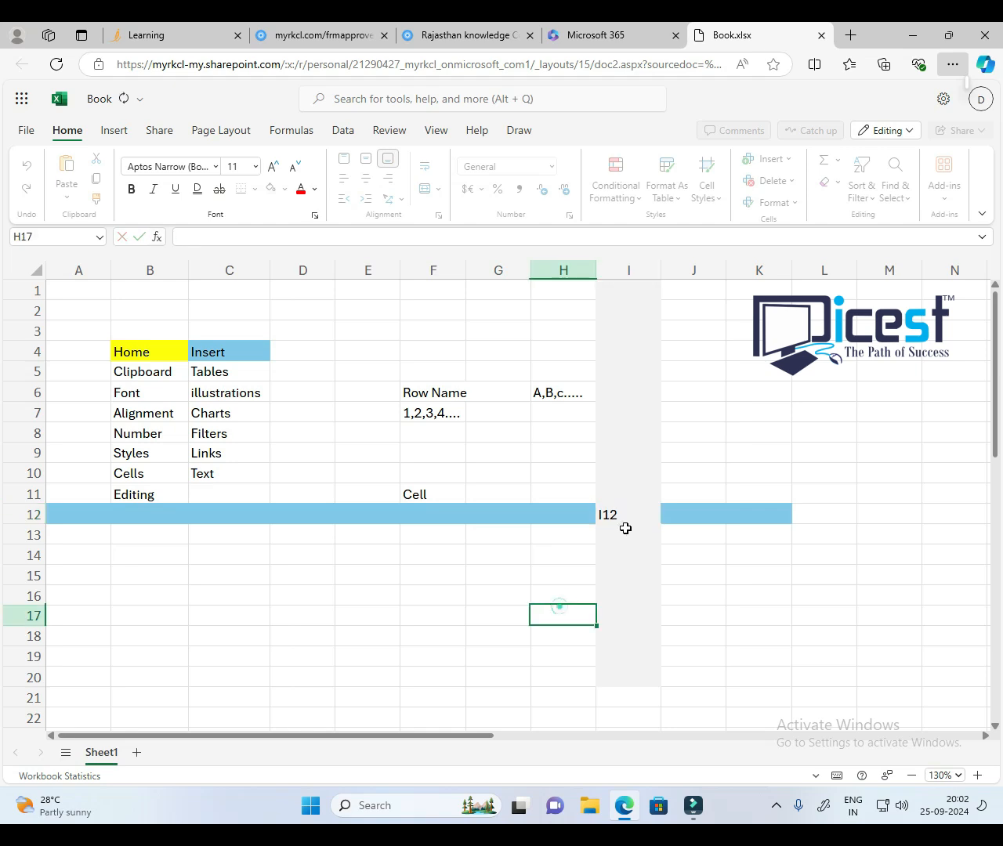
pyautogui.click(629, 517)
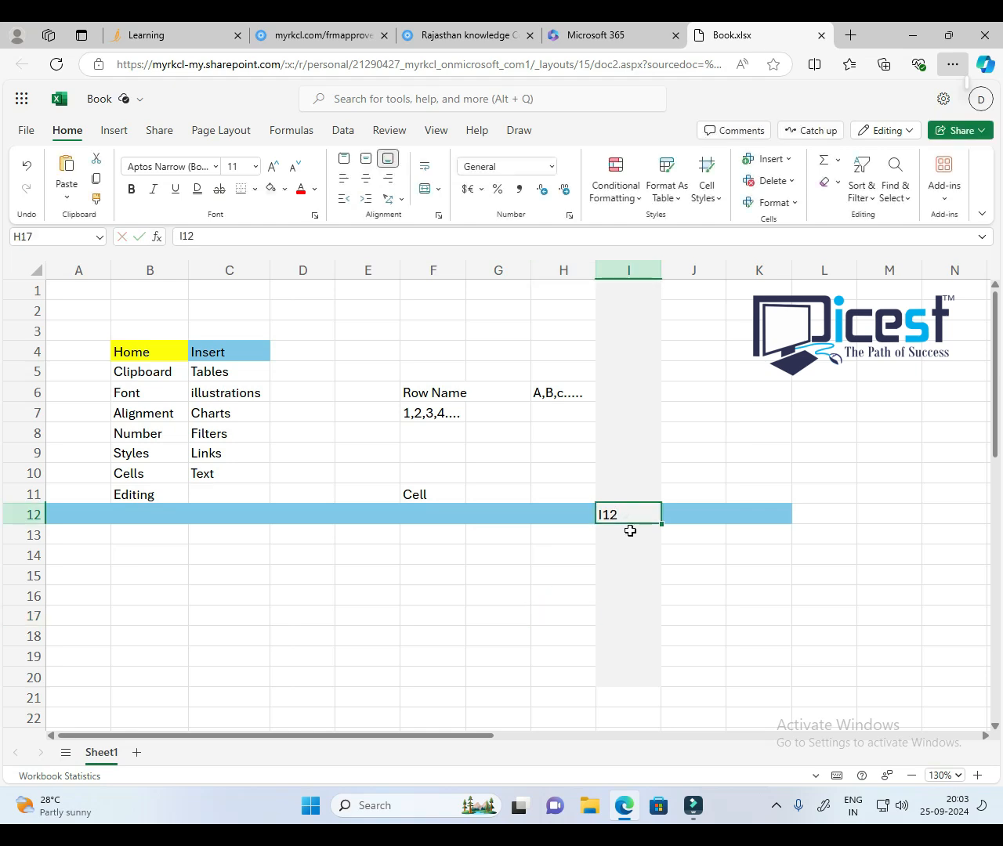
# Step: Enter the cell name D15 in cell D15
pyautogui.click(304, 584)
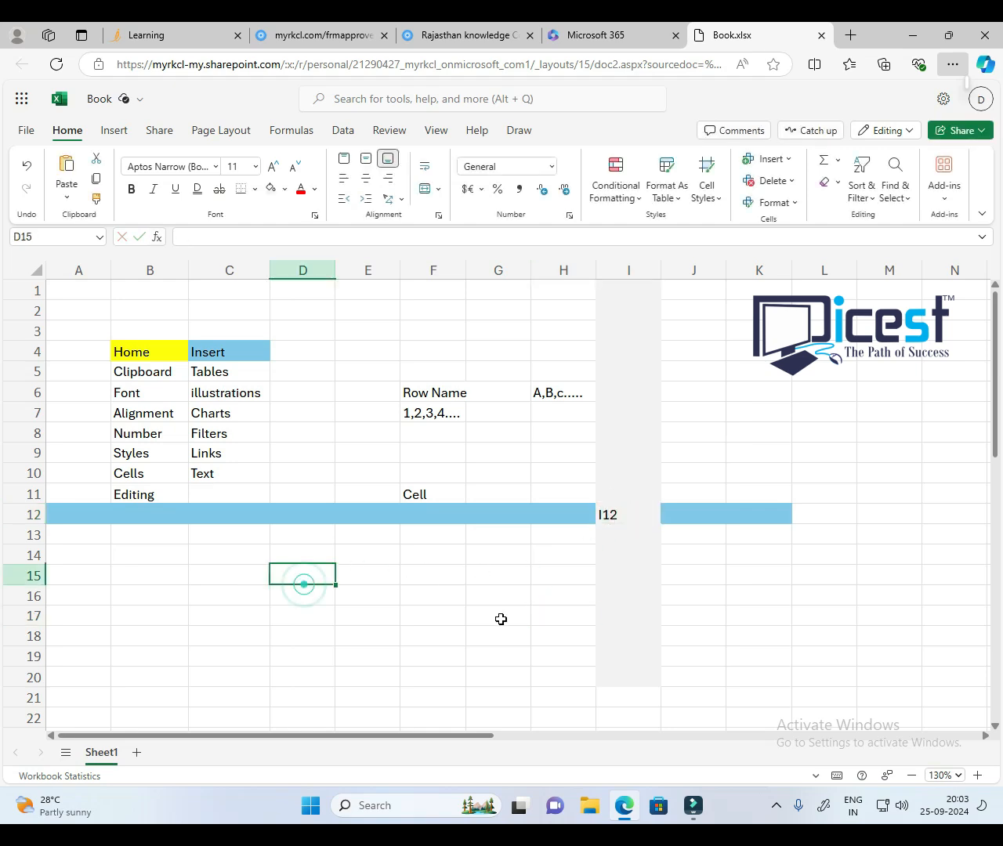
pyautogui.write('D15')
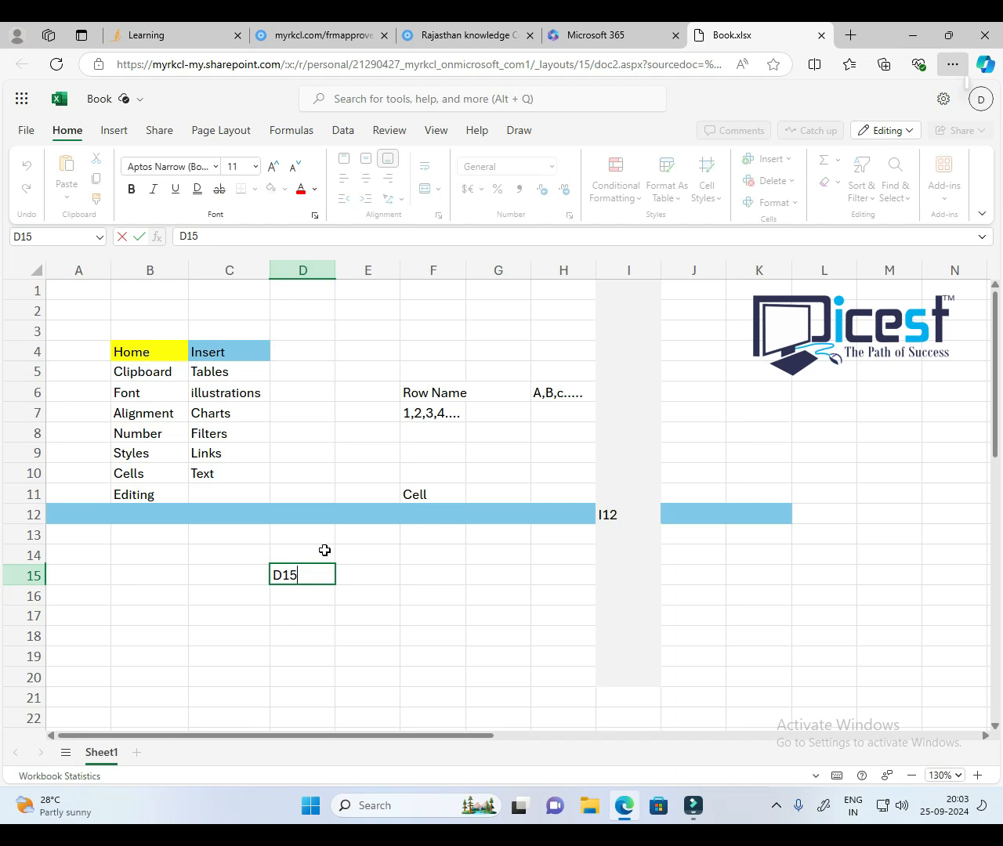
pyautogui.press('Return')
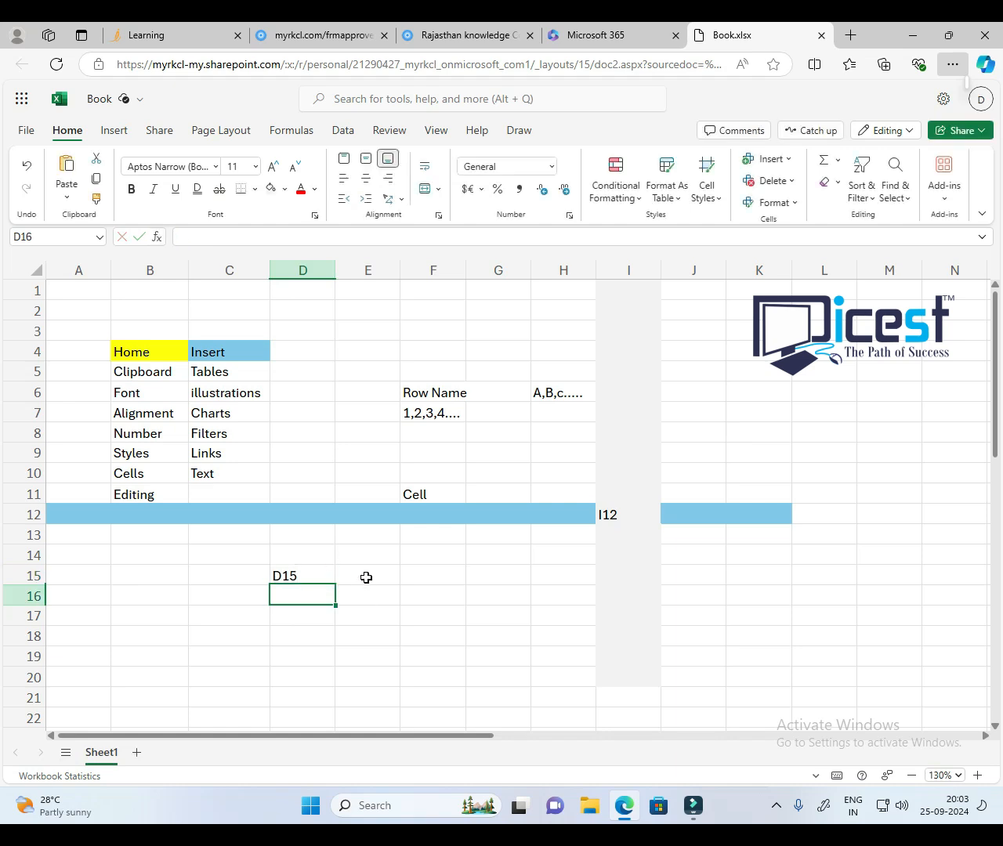
# Step: Enter the reversed name 15D in cell E15 as a quiz option beside D15
pyautogui.click(366, 577)
pyautogui.write('15')
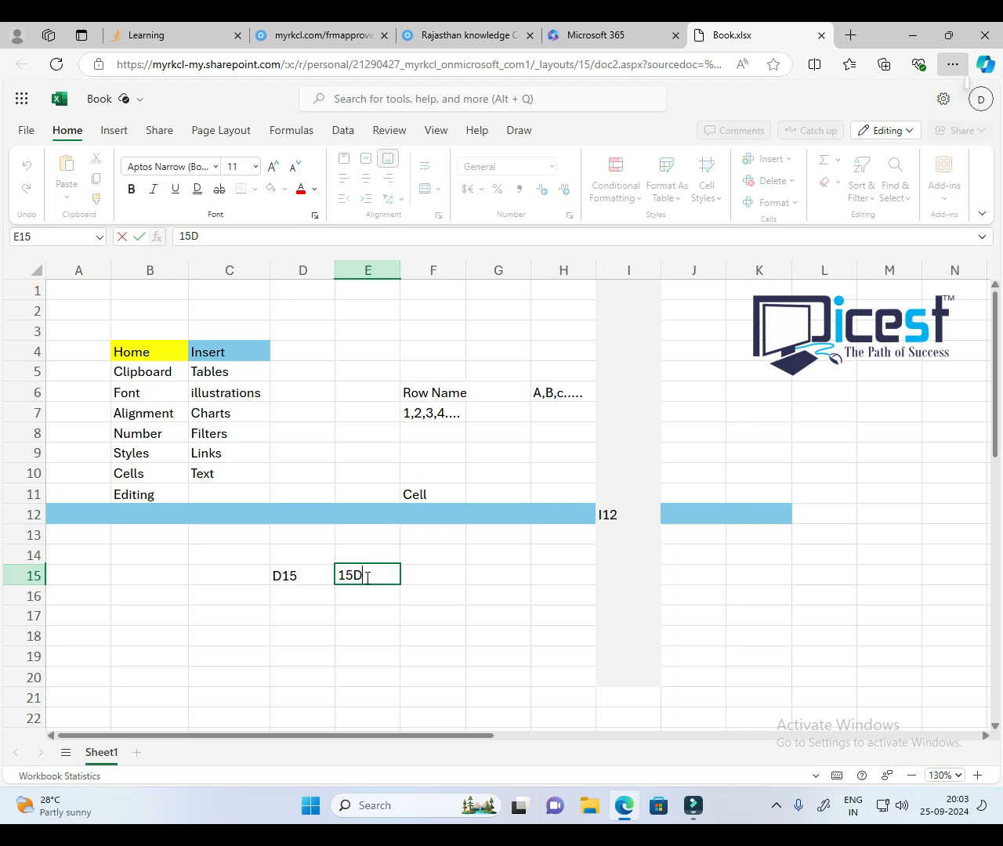
pyautogui.write('D')
pyautogui.click(367, 616)
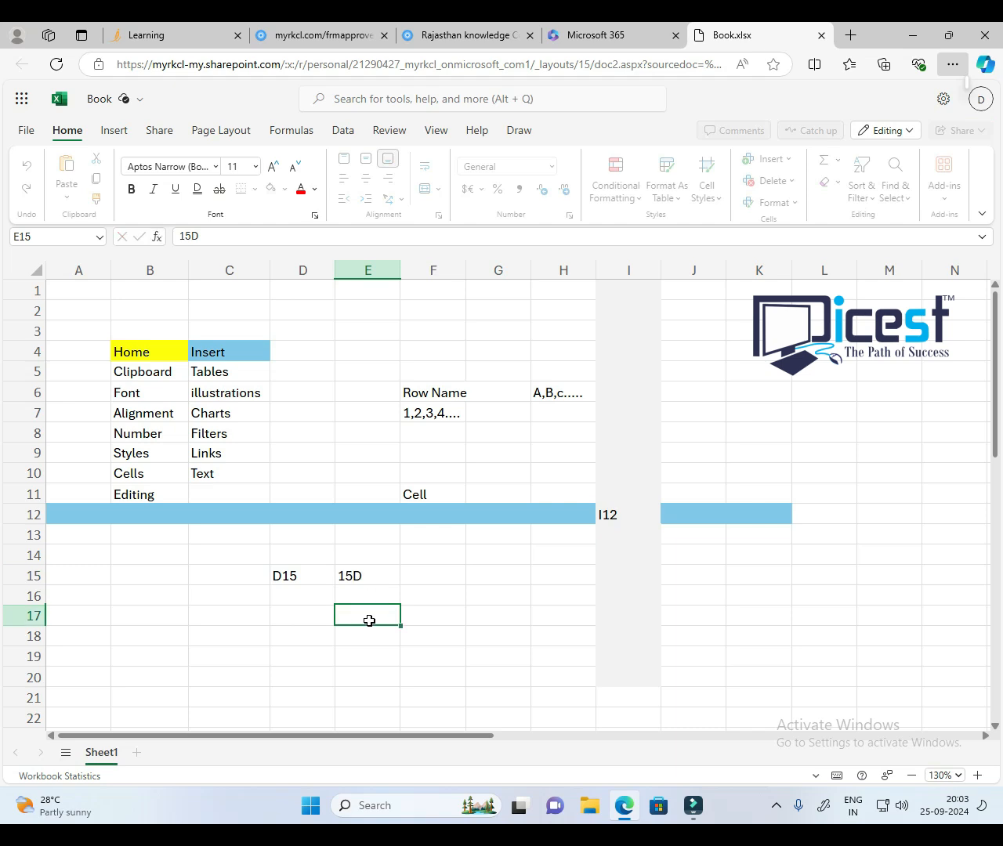
pyautogui.click(295, 576)
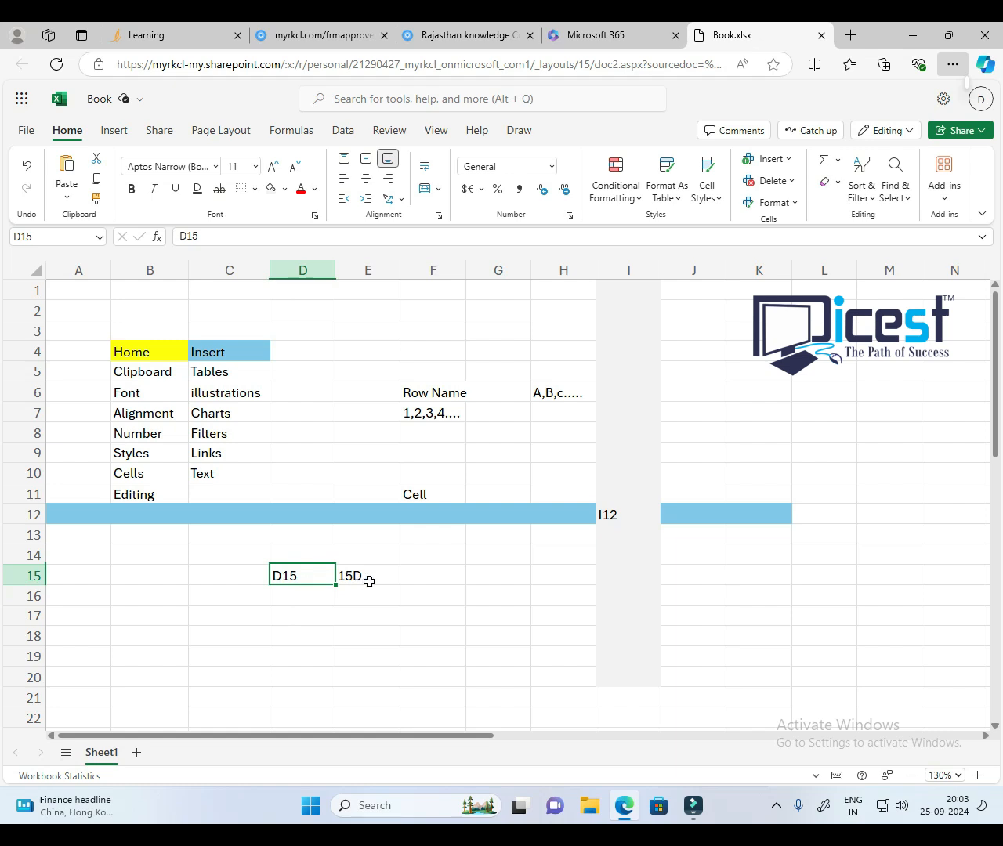
# Step: Add the further quiz options 1515 in cell F15 and DD in cell G15
pyautogui.click(414, 574)
pyautogui.write('11')
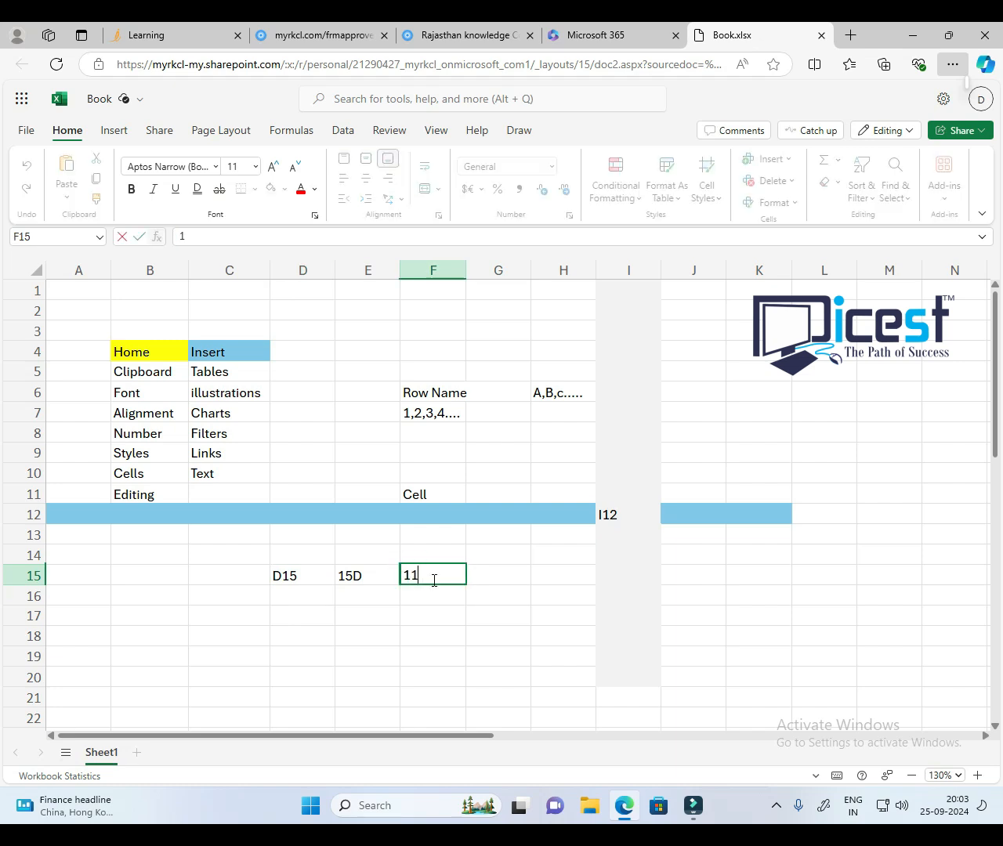
pyautogui.press('BackSpace')
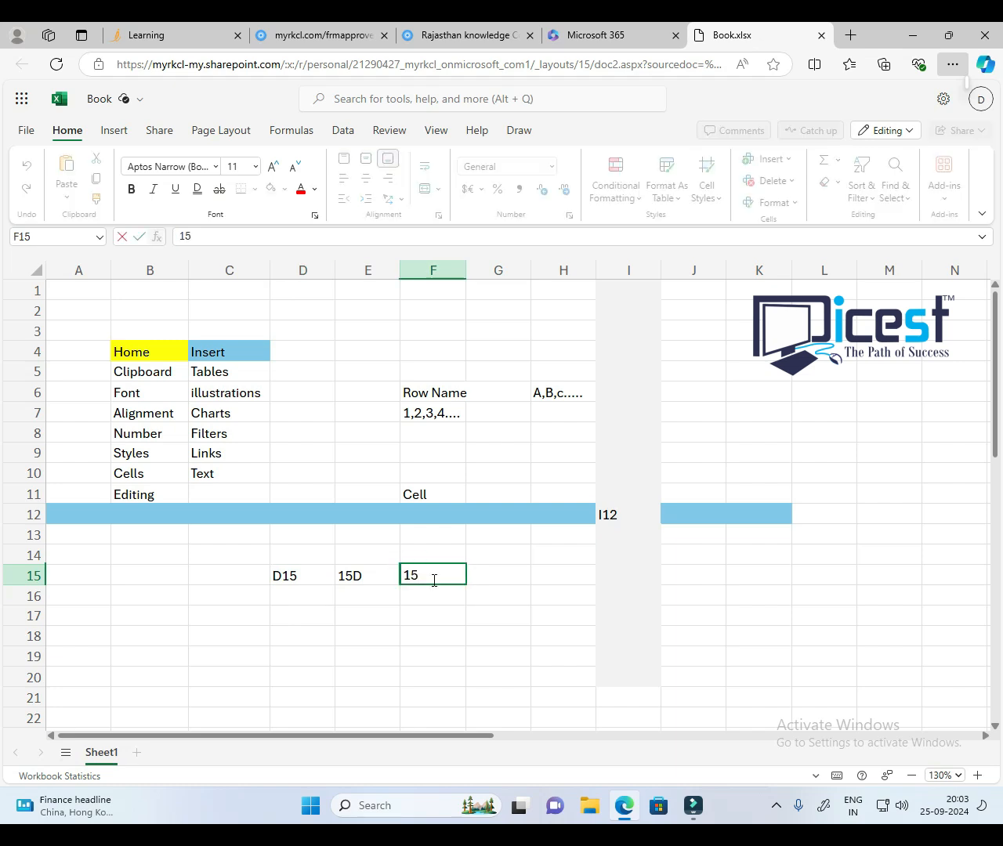
pyautogui.write('515')
pyautogui.press('Tab')
pyautogui.write('DD')
pyautogui.press('Return')
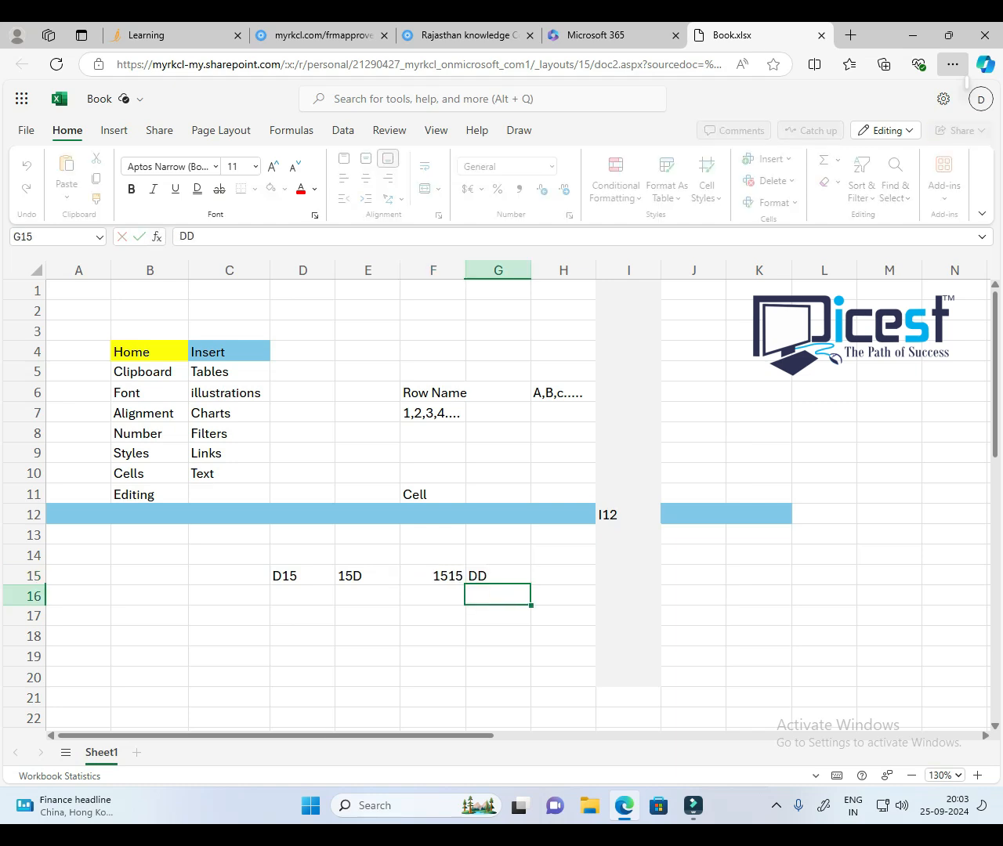
pyautogui.moveTo(419, 582); pyautogui.dragTo(480, 574)
pyautogui.click(370, 583)
pyautogui.click(367, 580)
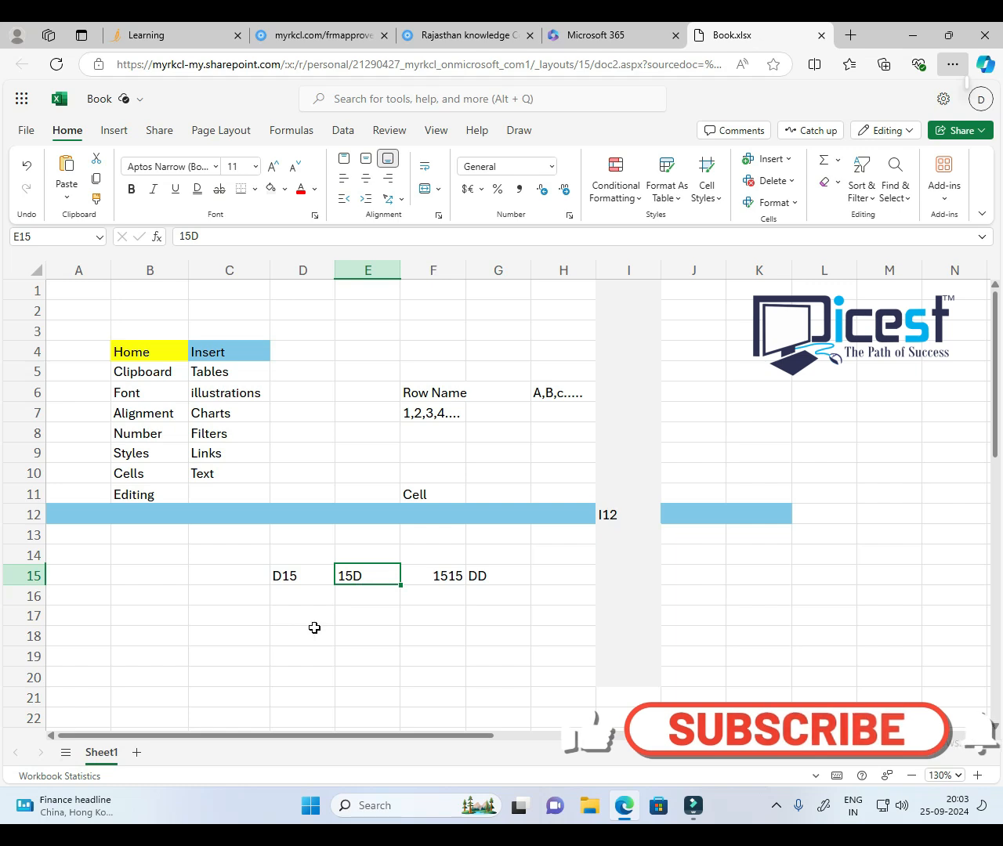
# Step: Mark the correct option in cell D15 with a green fill
pyautogui.click(299, 576)
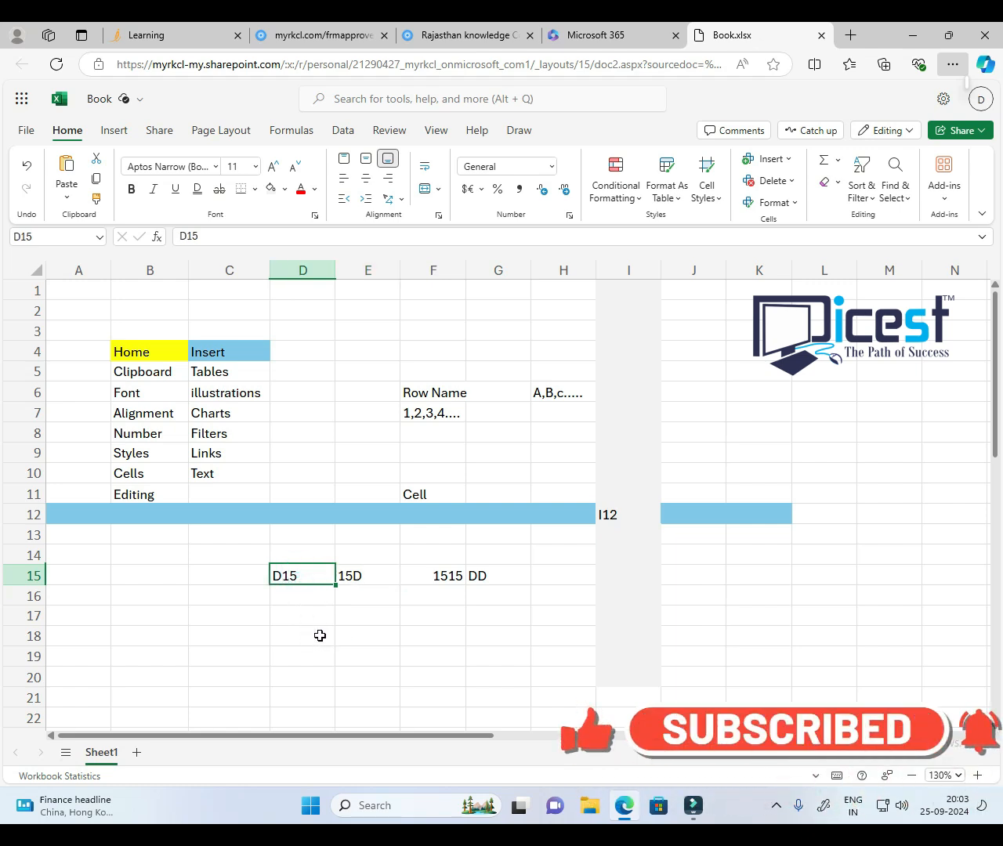
pyautogui.click(305, 557)
pyautogui.click(300, 577)
pyautogui.click(284, 189)
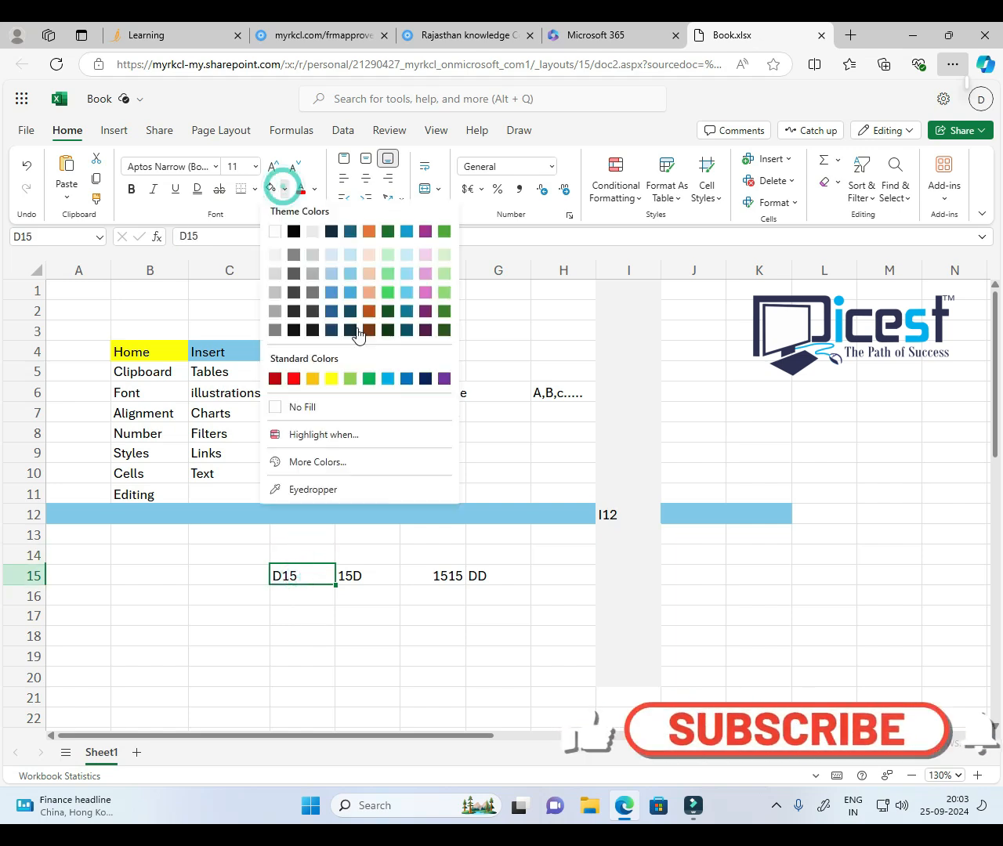
pyautogui.click(369, 380)
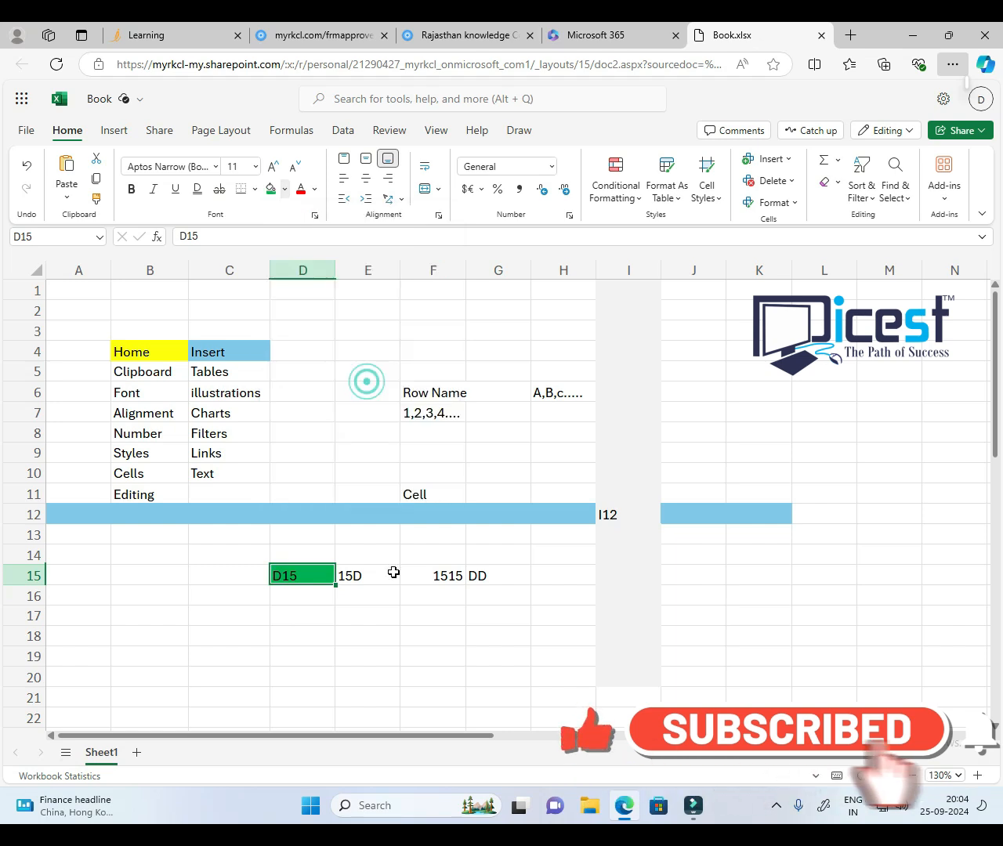
pyautogui.click(373, 576)
pyautogui.click(373, 575)
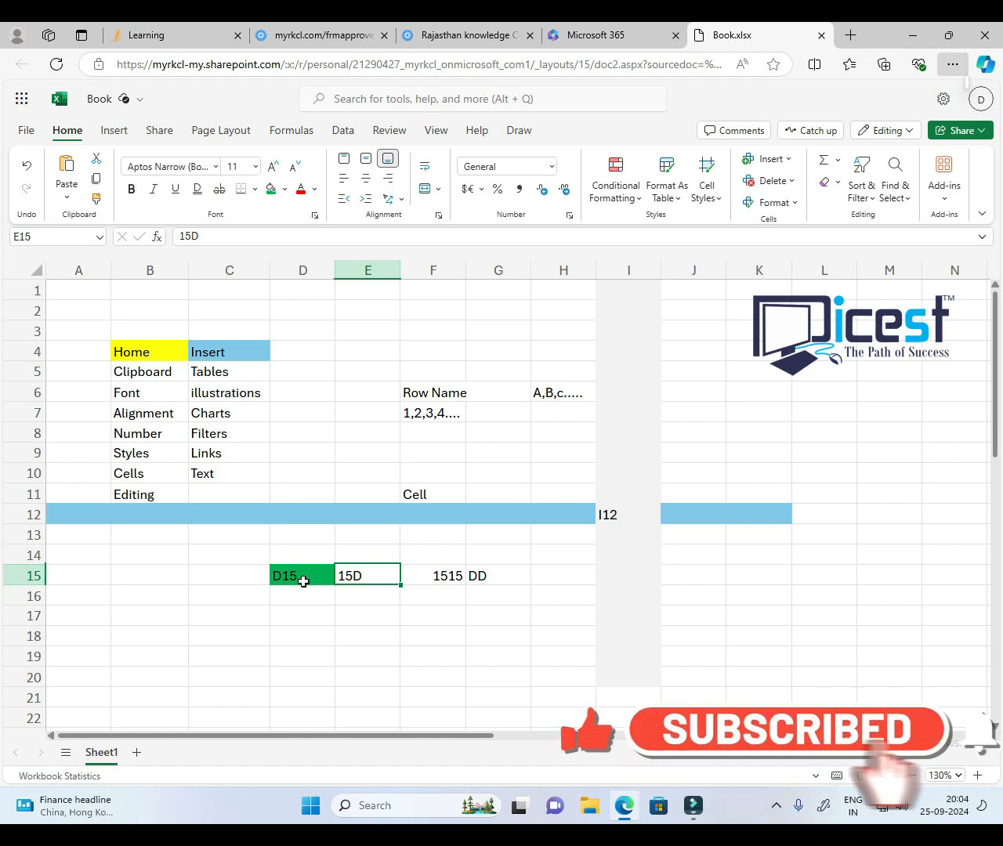
# Step: Select the cell range D18:H24 below the quiz options as a range example
pyautogui.scroll(-3, 313, 509)
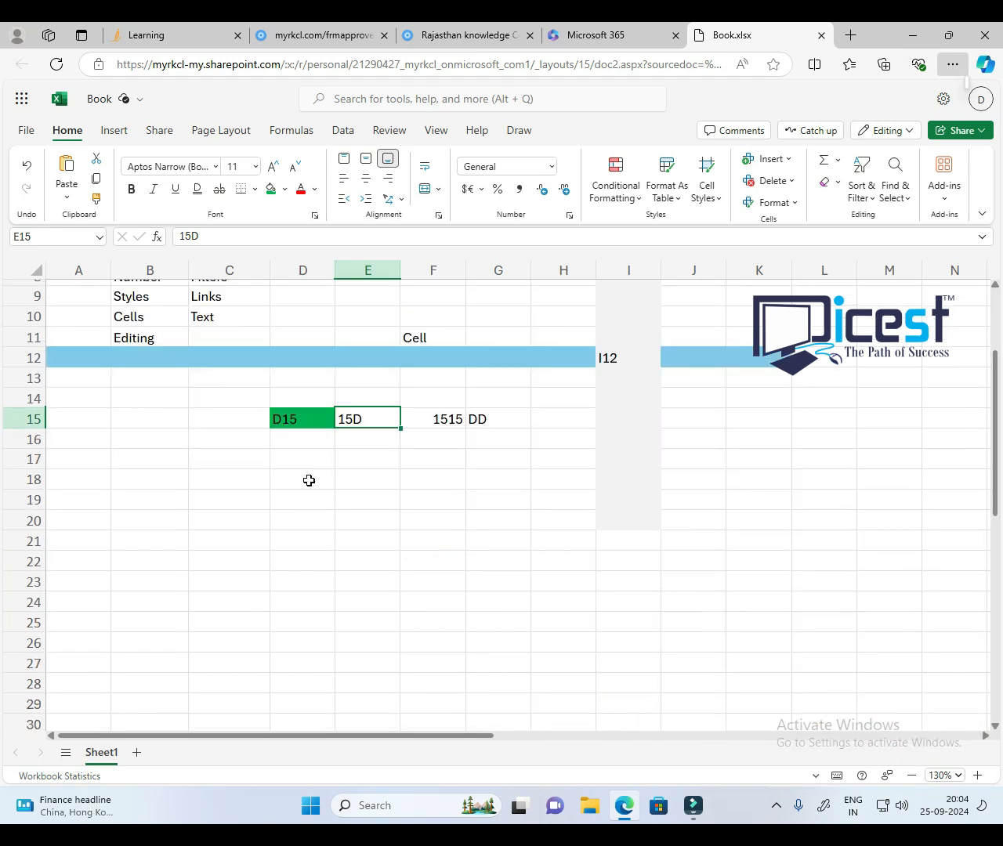
pyautogui.click(613, 356)
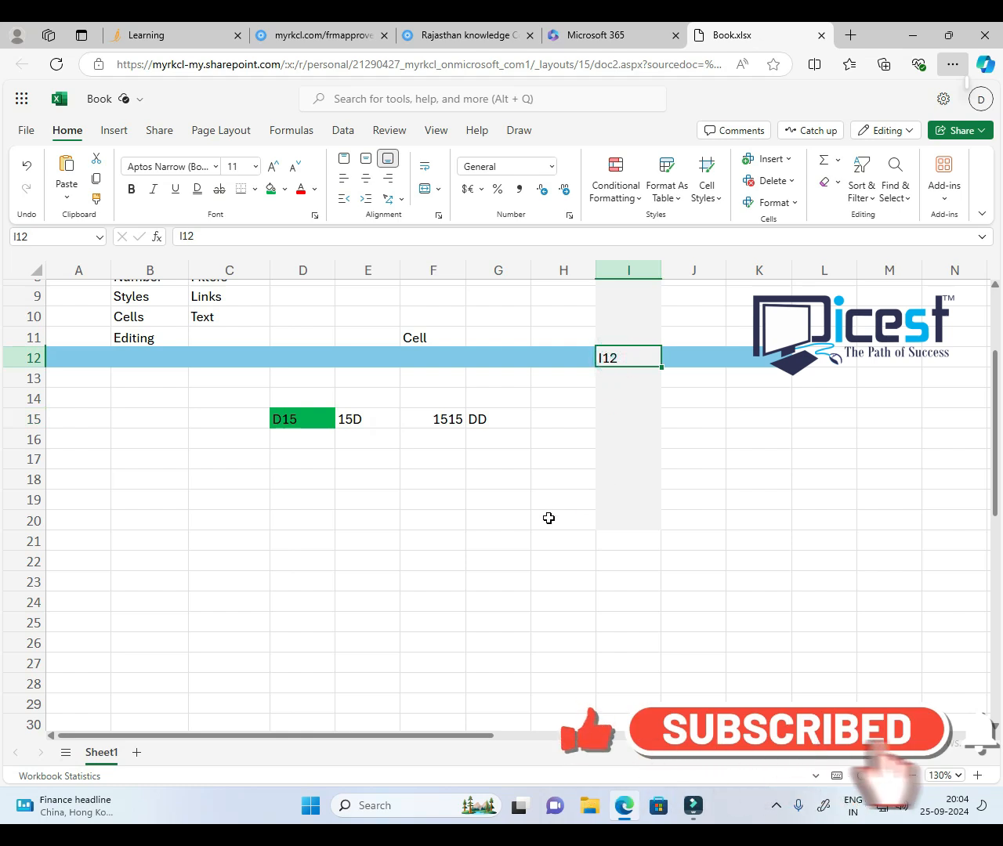
pyautogui.moveTo(305, 483); pyautogui.dragTo(545, 605)
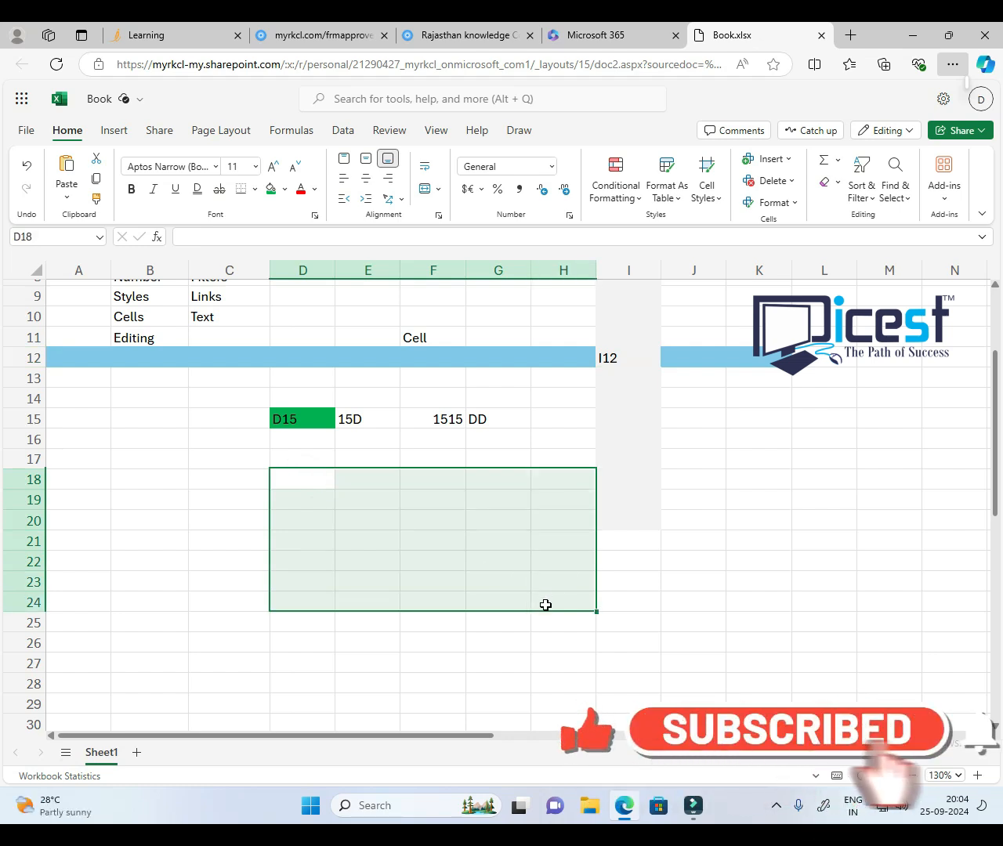
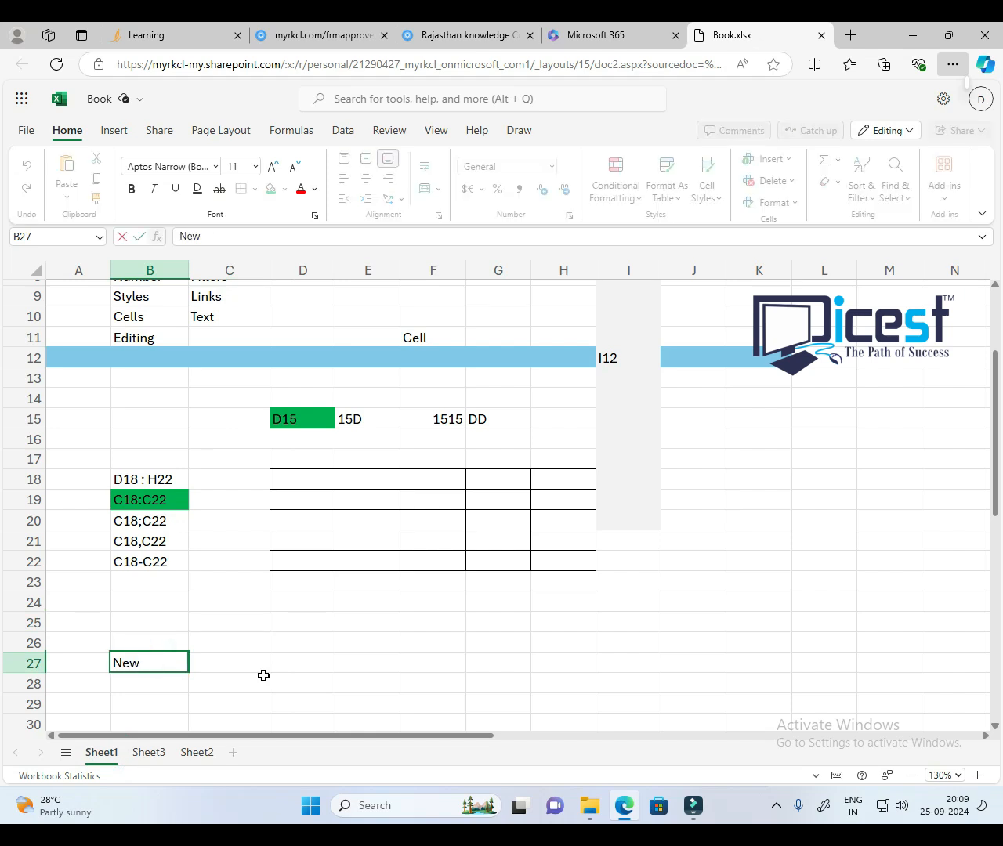
# Step: Complete the label New Sheet Short Key in cell B27
pyautogui.write('Sheet')
pyautogui.write('Short Key')
pyautogui.press('Tab')
pyautogui.press('Tab')
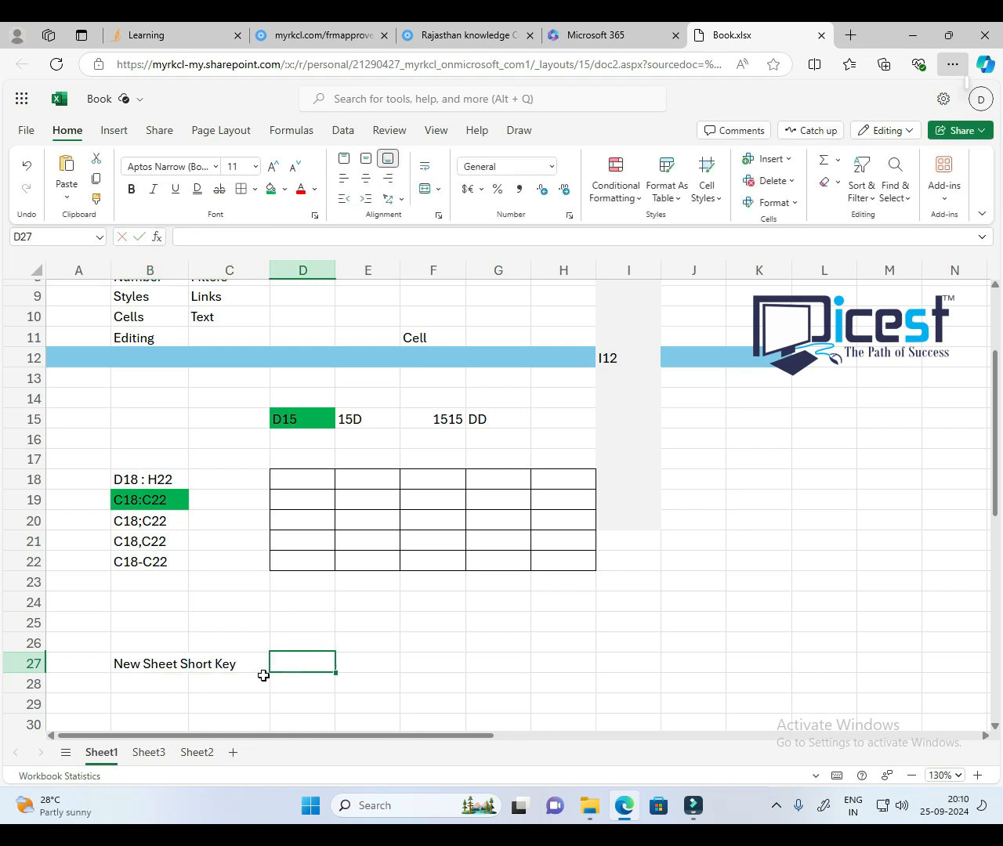
# Step: Enter the shortcut text Shift+ F11 in cell D27 beside the New Sheet Short Key label
pyautogui.write('Shift')
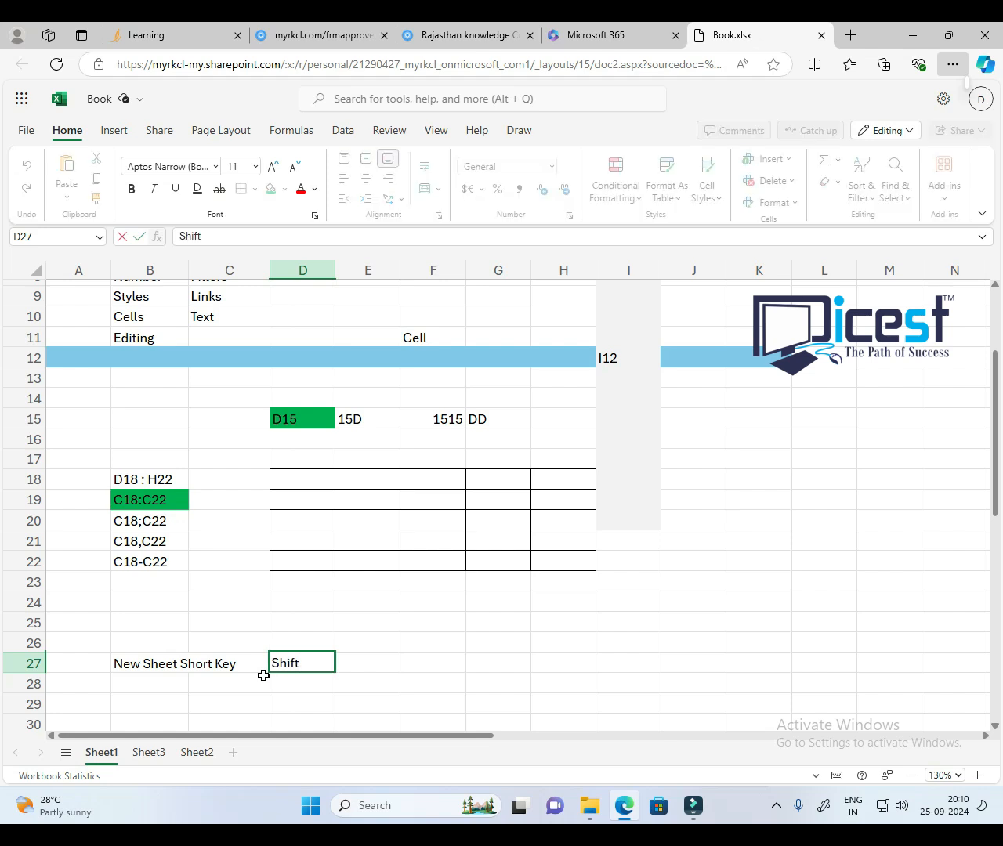
pyautogui.write('+ F11')
pyautogui.click(246, 692)
pyautogui.click(145, 662)
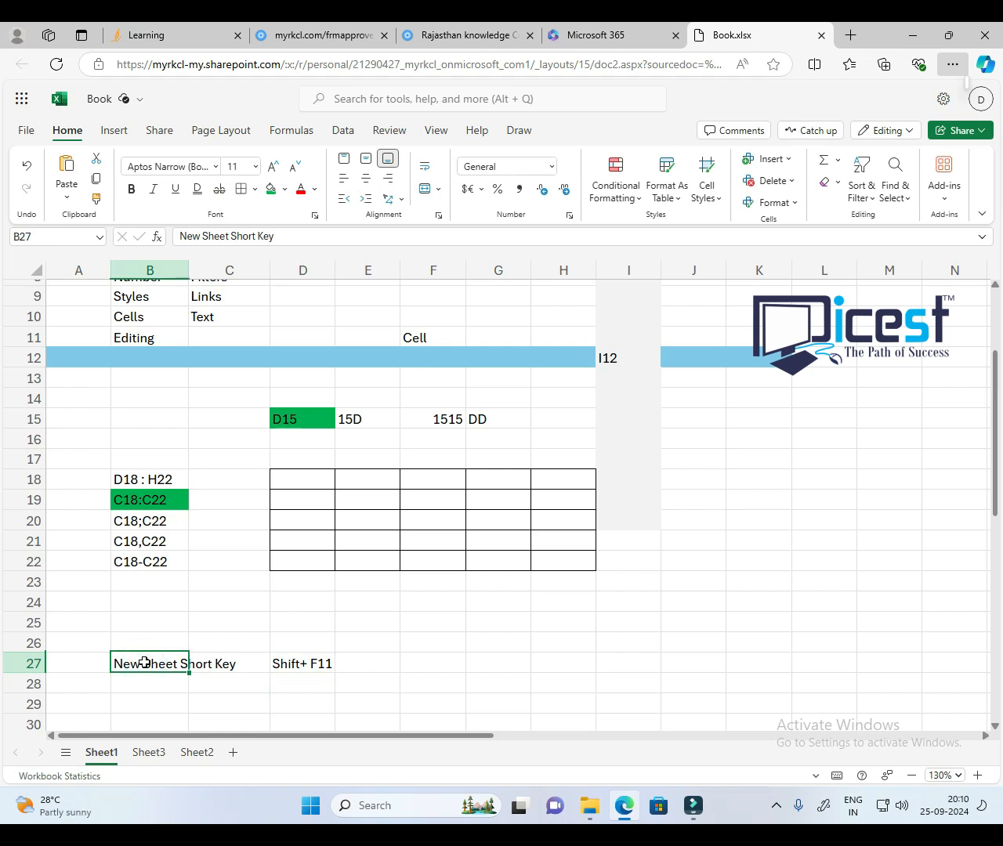
# Step: Highlight the shortcut answer in cell D27 with a green fill
pyautogui.click(310, 665)
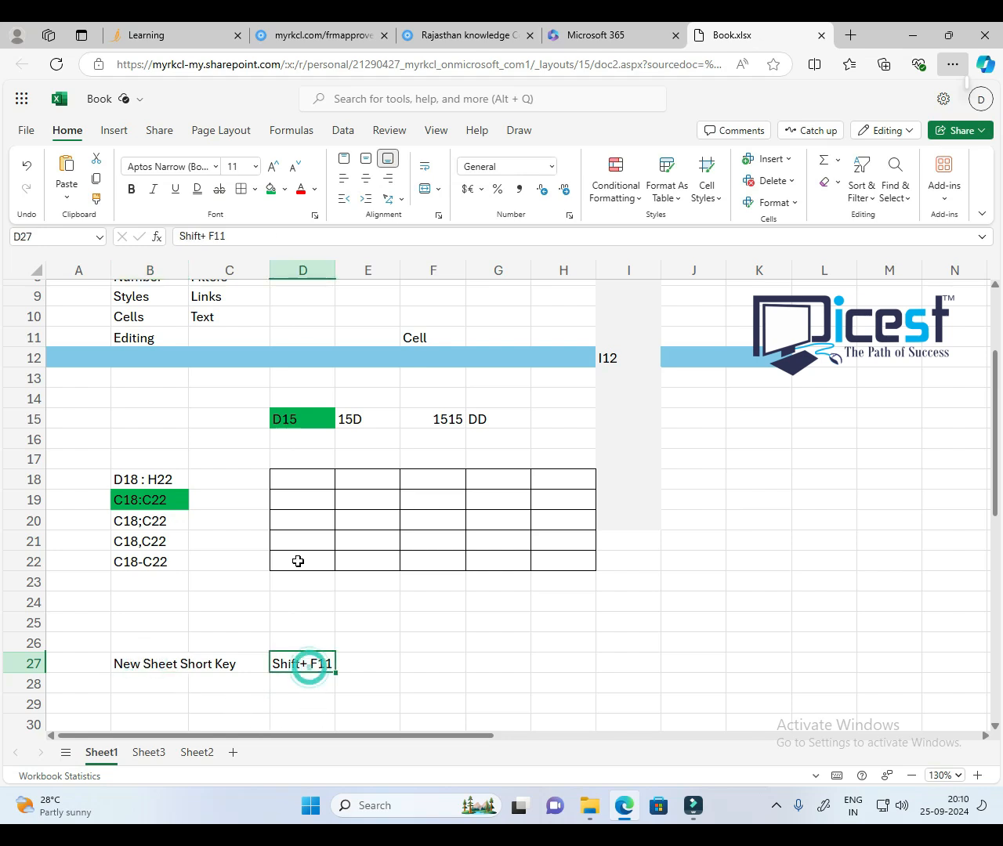
pyautogui.click(270, 191)
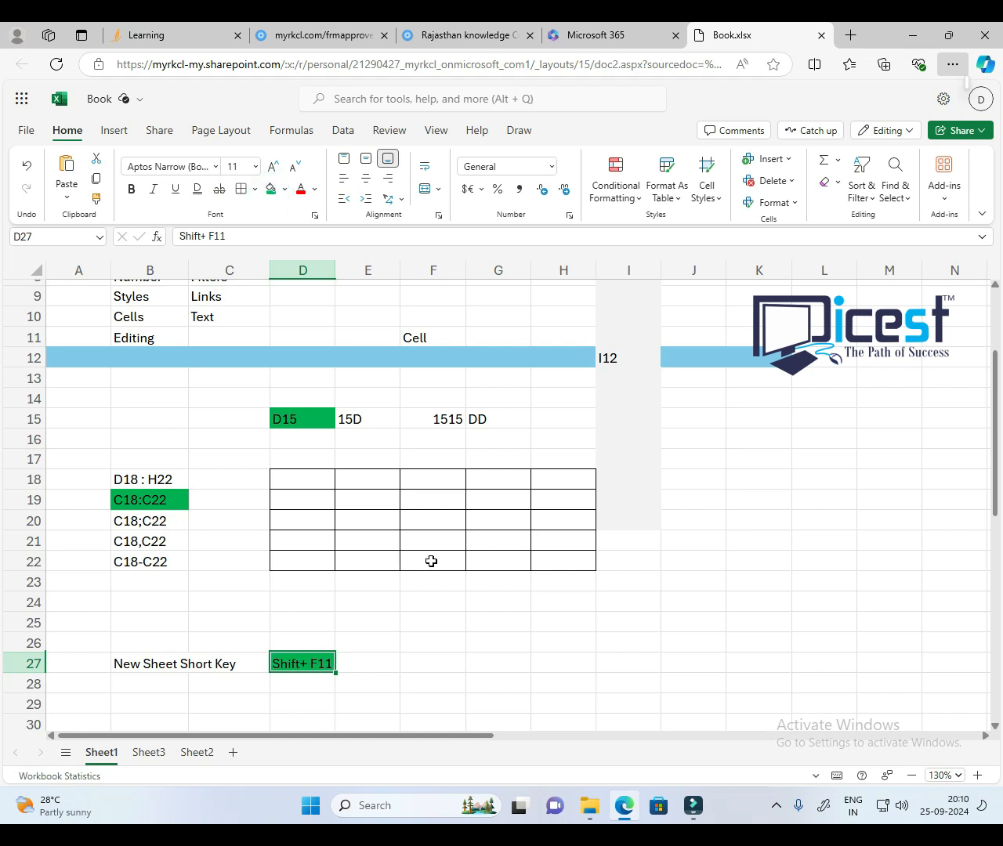
pyautogui.moveTo(430, 561); pyautogui.dragTo(451, 587)
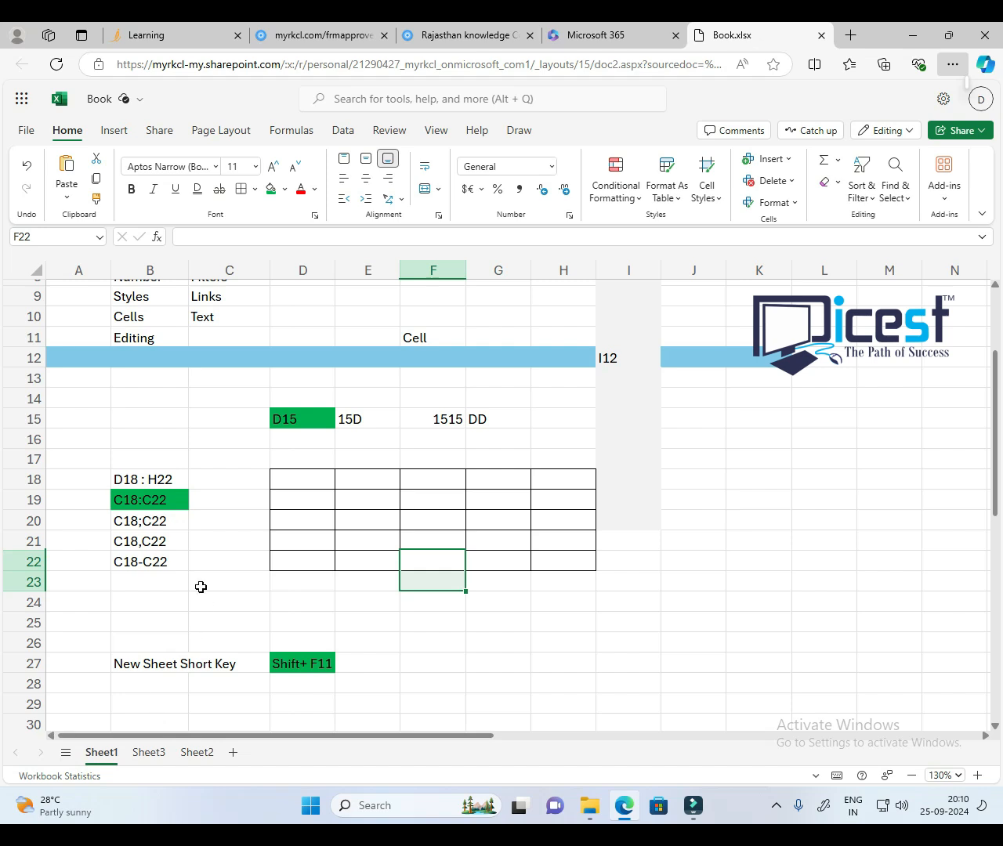
# Step: Widen column F slightly so the Row Name text fits inside cell F6
pyautogui.scroll(3, 219, 548)
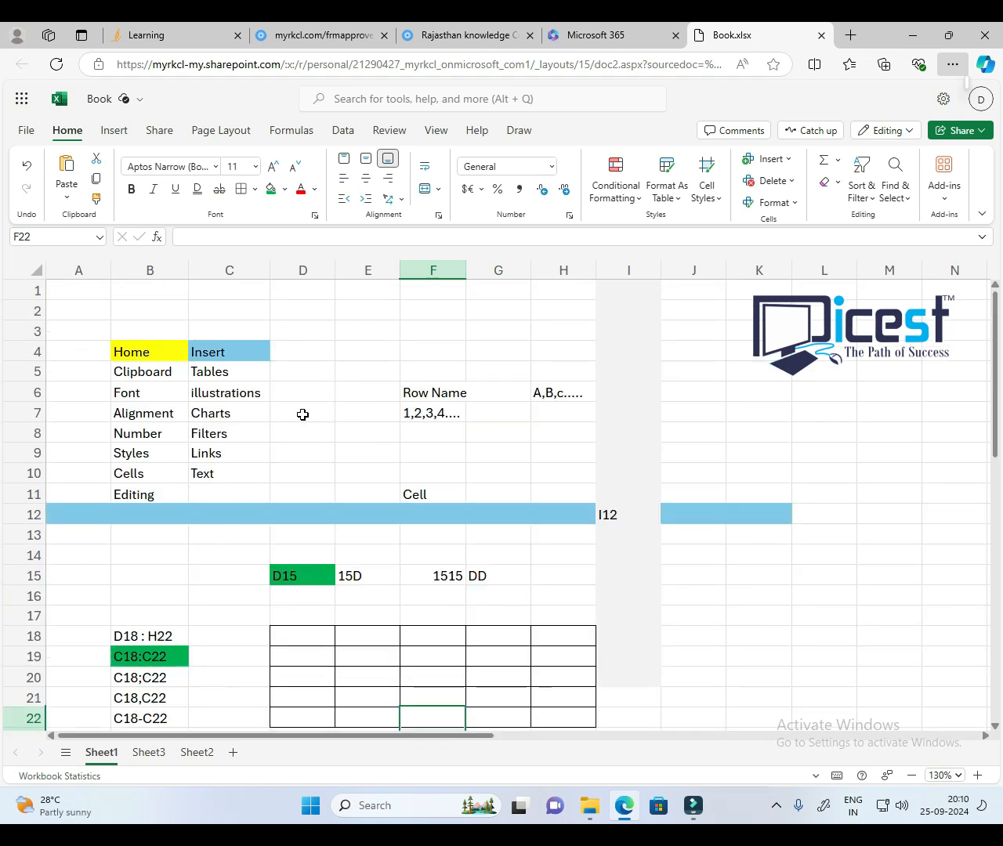
pyautogui.click(441, 392)
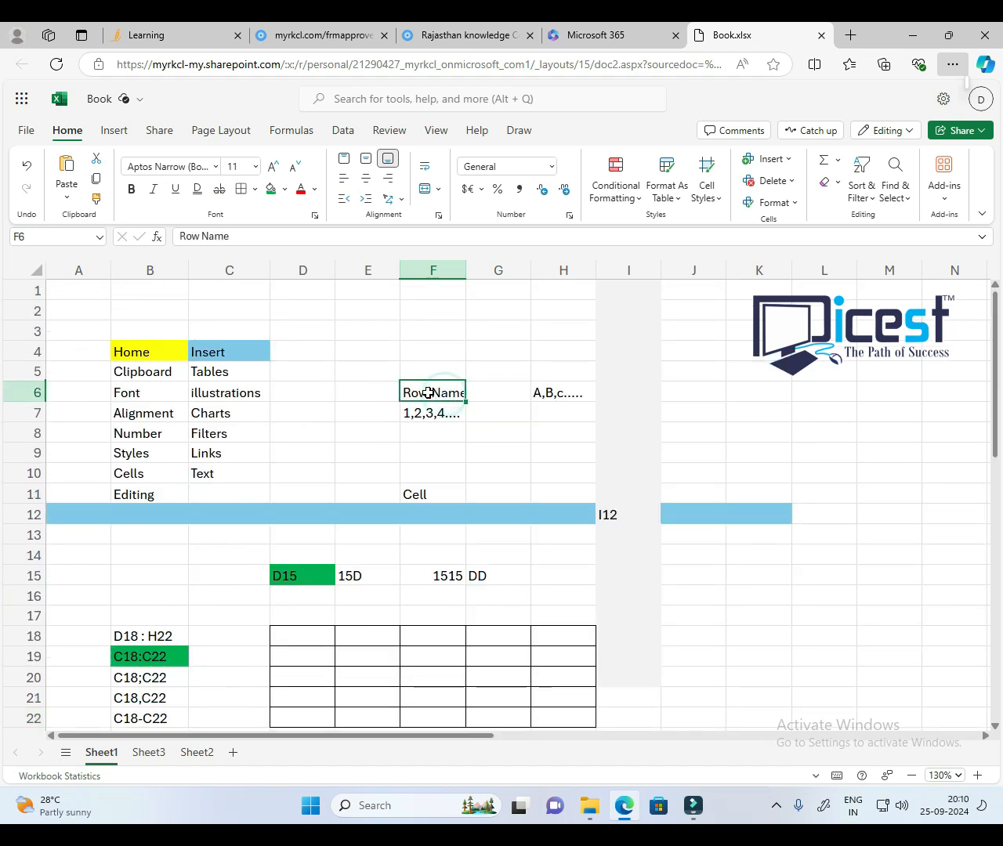
pyautogui.moveTo(468, 277)
pyautogui.mouseDown()
pyautogui.moveTo(555, 275)
pyautogui.moveTo(479, 276)
pyautogui.mouseUp()
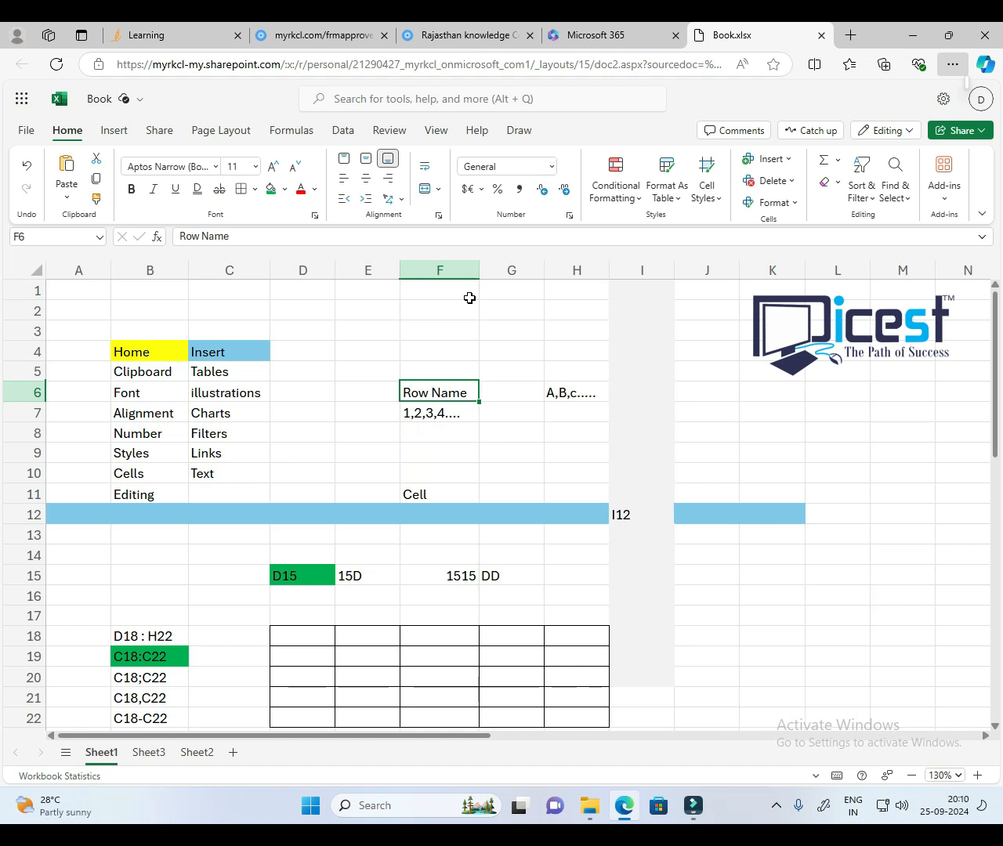
# Step: Enter DICEST Education Pvt Ltd in cell E2 as a long-text example
pyautogui.scroll(6, 469, 298)
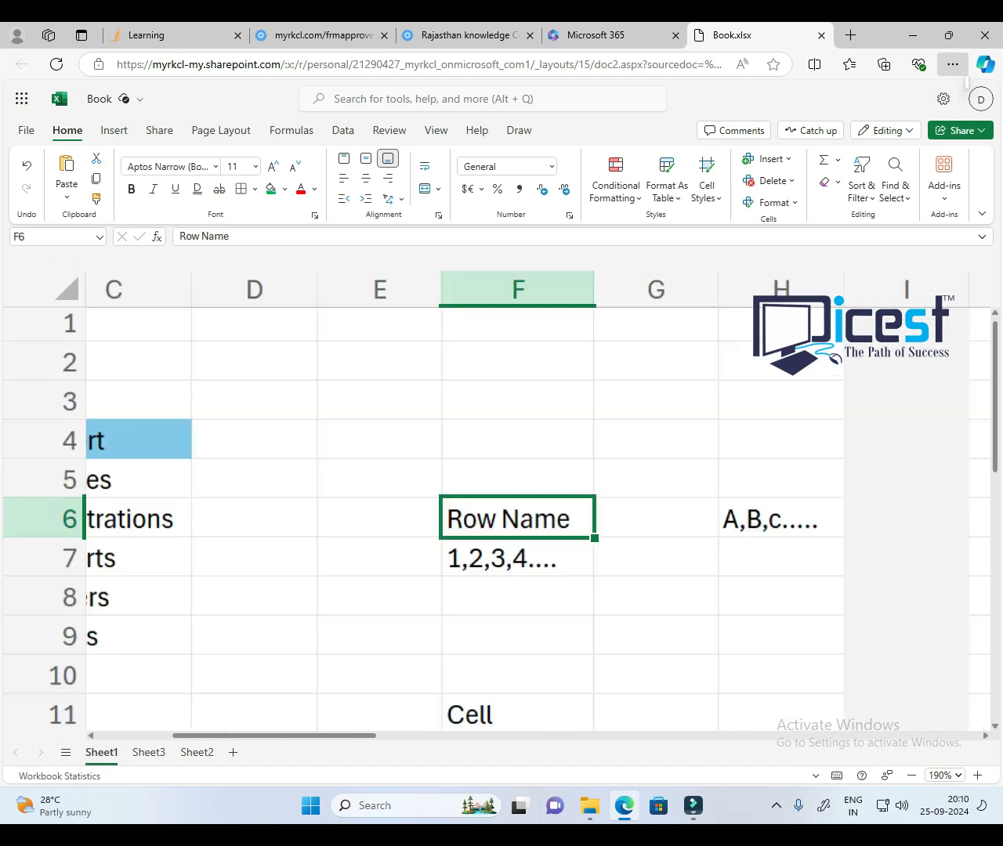
pyautogui.click(395, 360)
pyautogui.write('DICEST ')
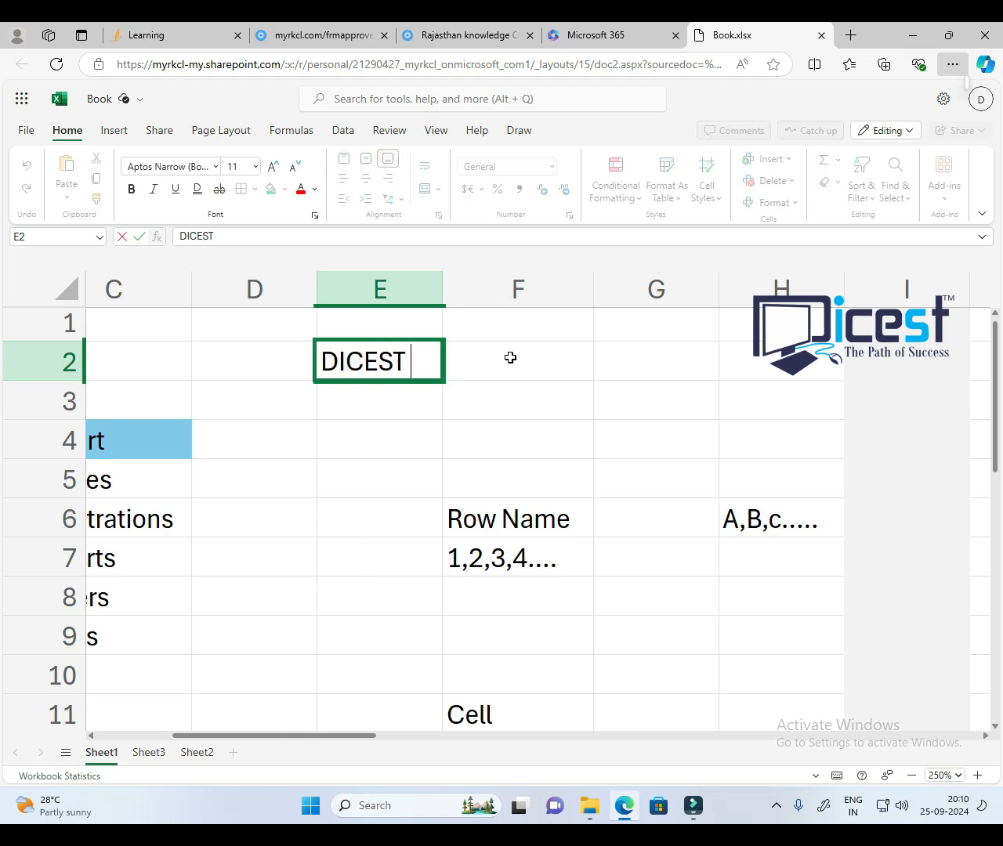
pyautogui.write('Education v')
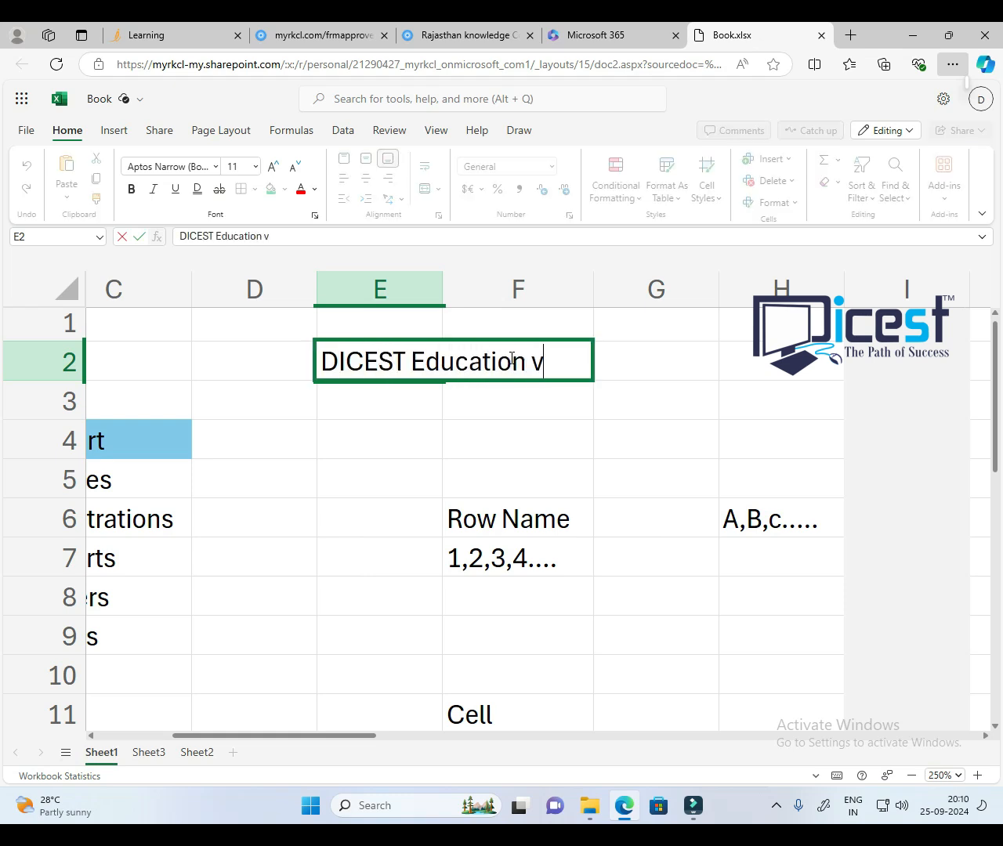
pyautogui.press('BackSpace')
pyautogui.write('Pvt Ltd')
pyautogui.press('Return')
# Step: Apply Wrap Text to cell E2 and enter the label Wrap Text beside it in F2
pyautogui.click(375, 362)
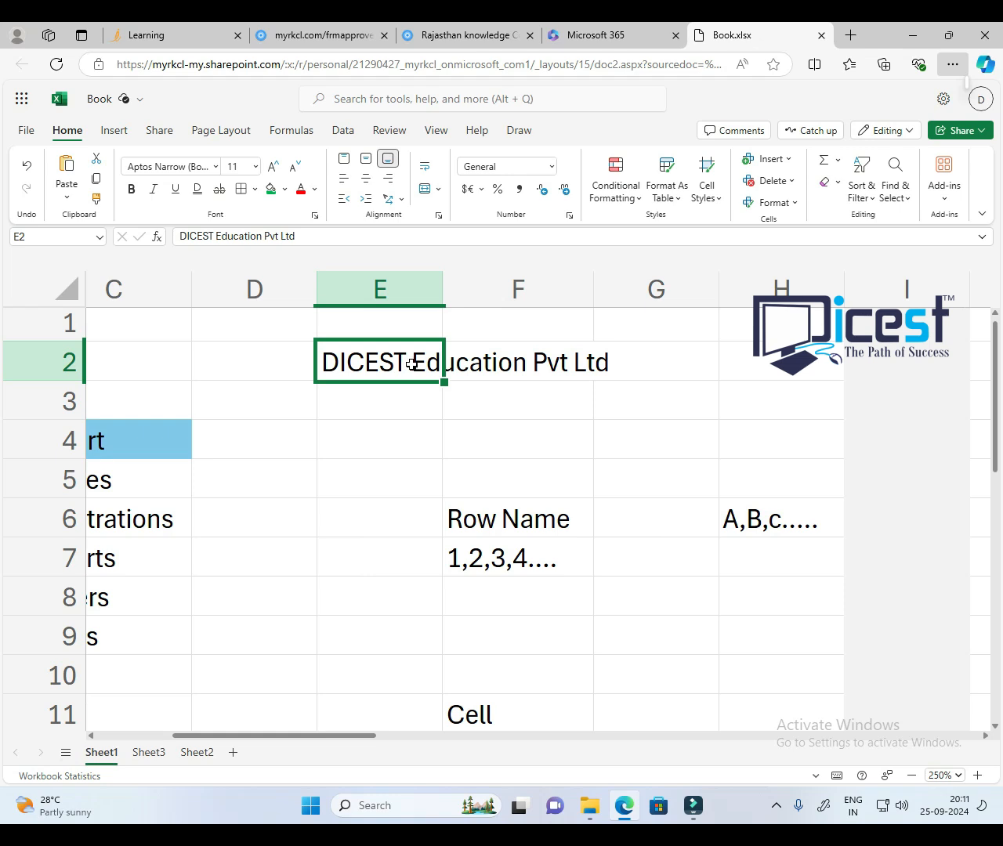
pyautogui.click(427, 168)
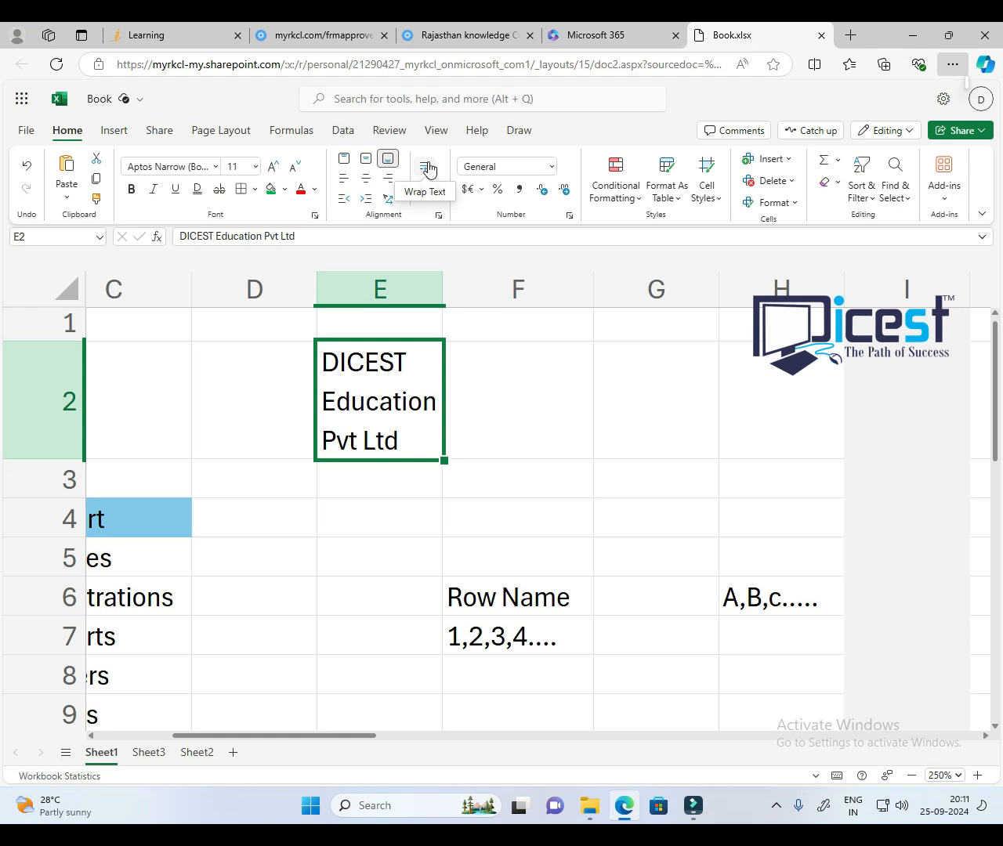
pyautogui.click(510, 373)
pyautogui.write('Wrap Text')
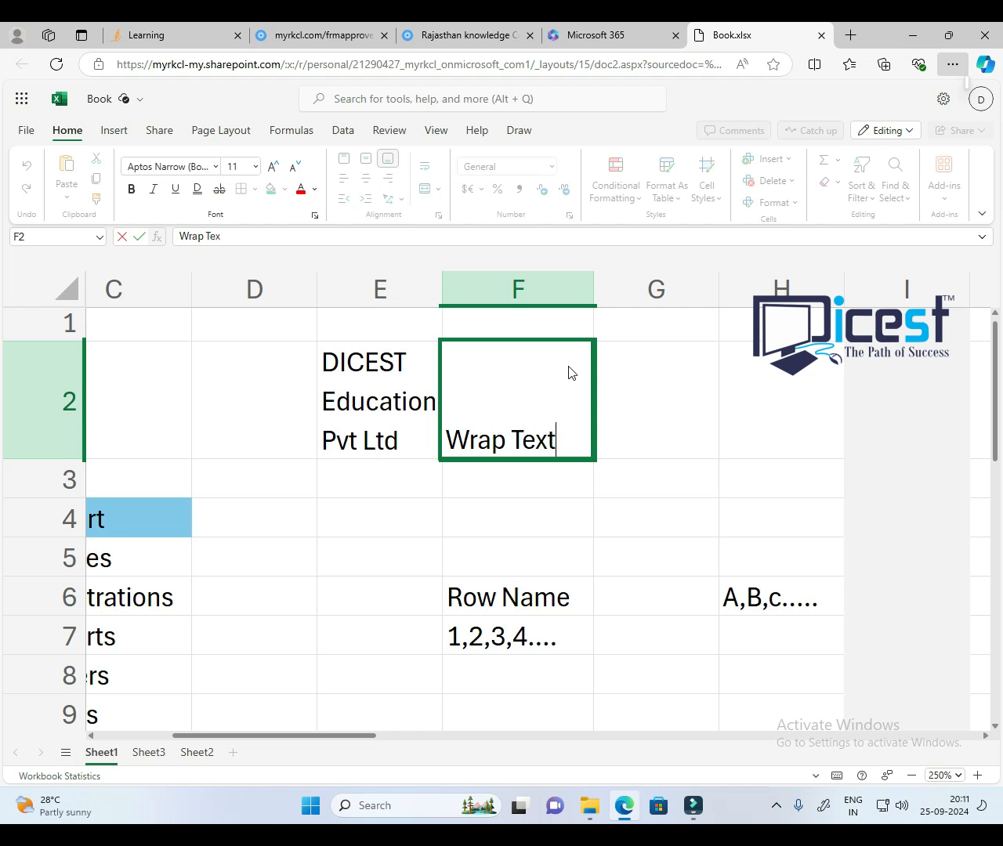
pyautogui.click(540, 517)
pyautogui.click(505, 443)
pyautogui.click(505, 443)
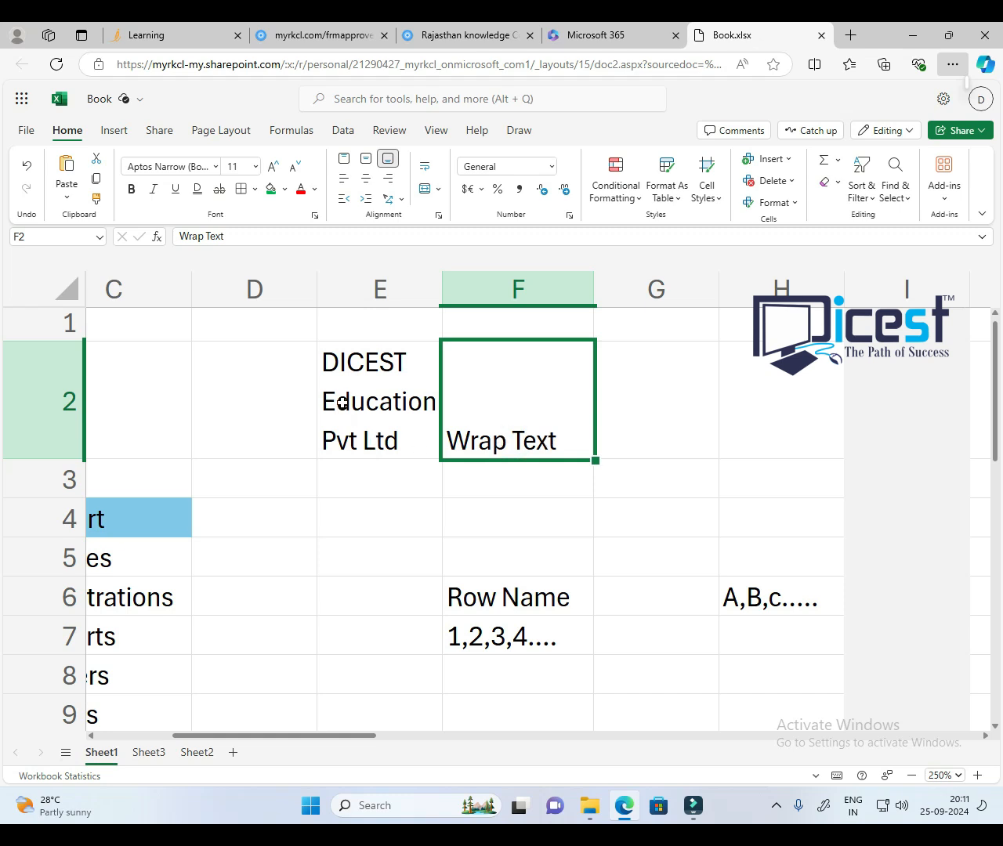
pyautogui.click(379, 387)
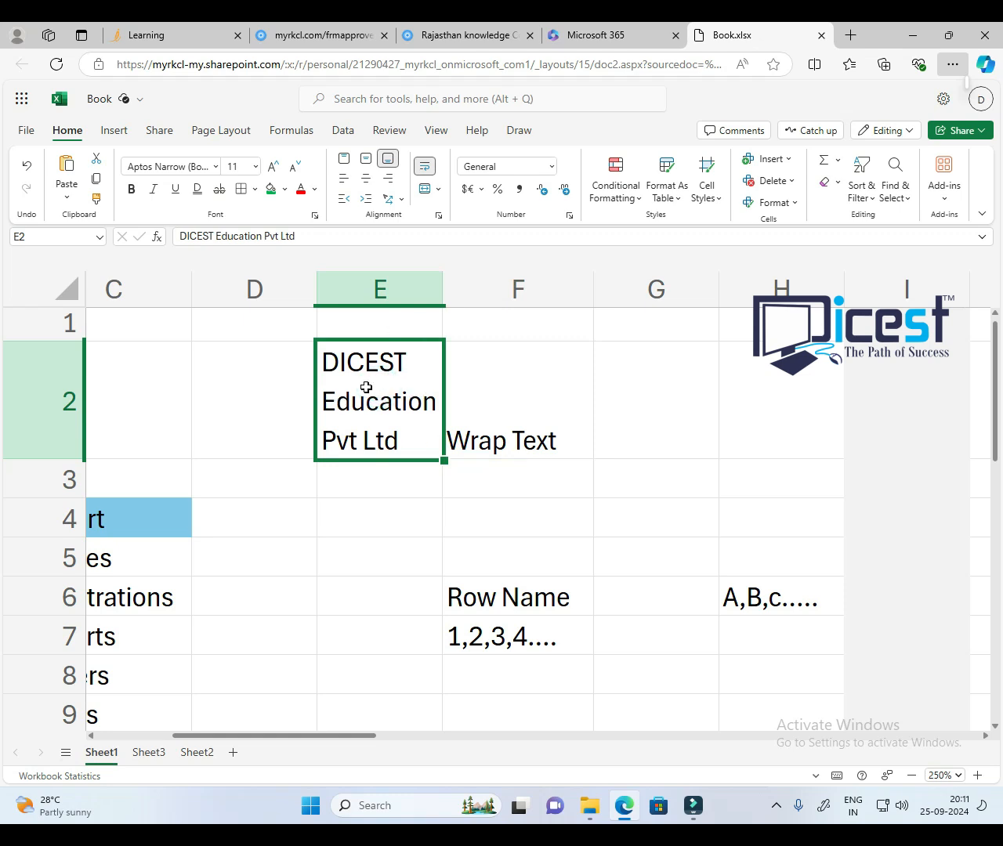
# Step: Enter DICEST, Education and Pvt Lt in cell G2 on three lines separated by manual line breaks
pyautogui.click(638, 403)
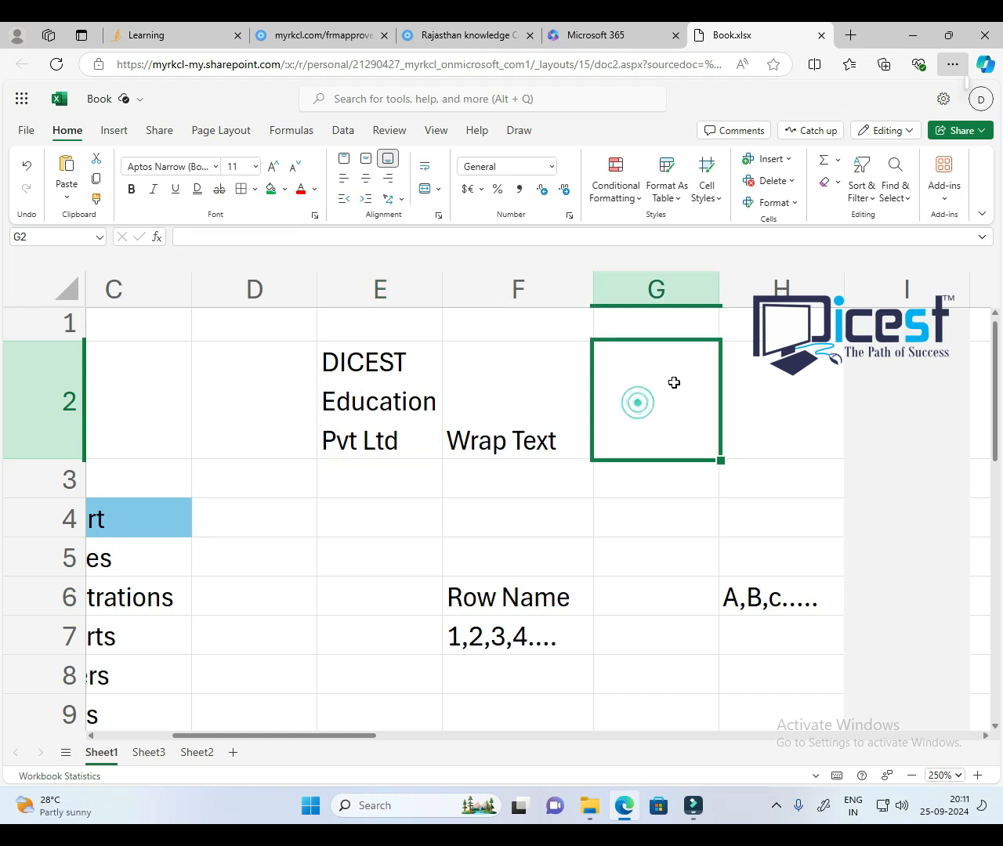
pyautogui.write('DICES')
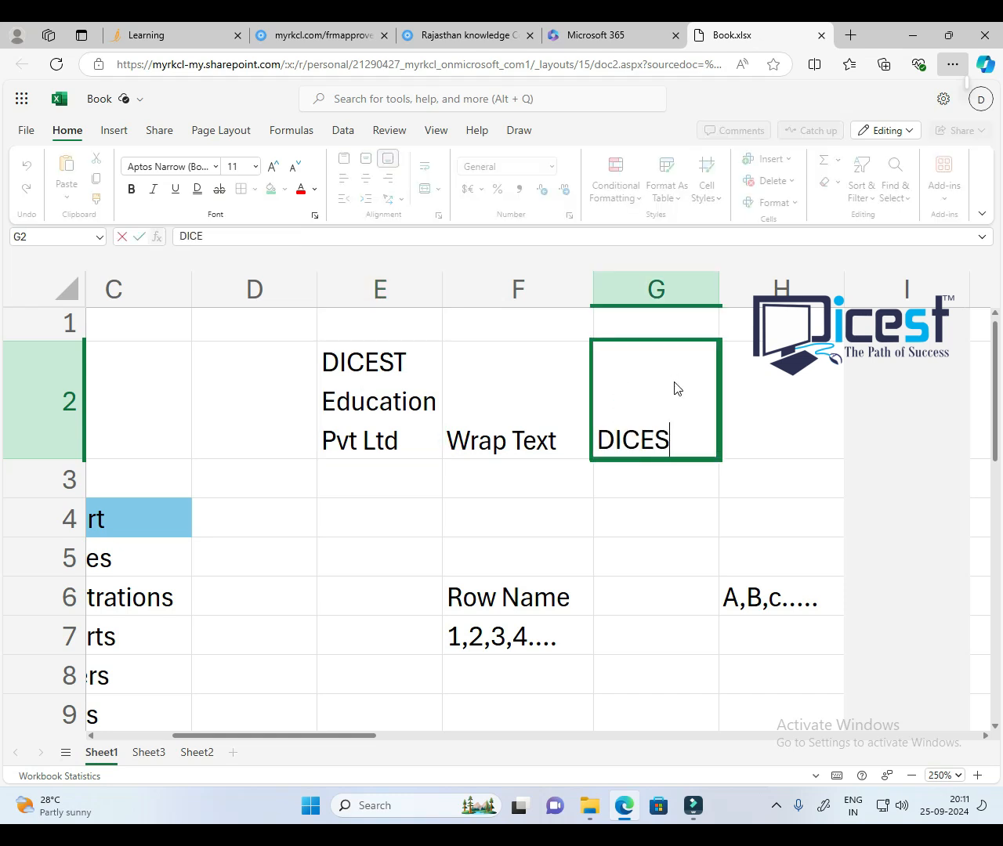
pyautogui.write('T')
pyautogui.hotkey('alt', 'Return')
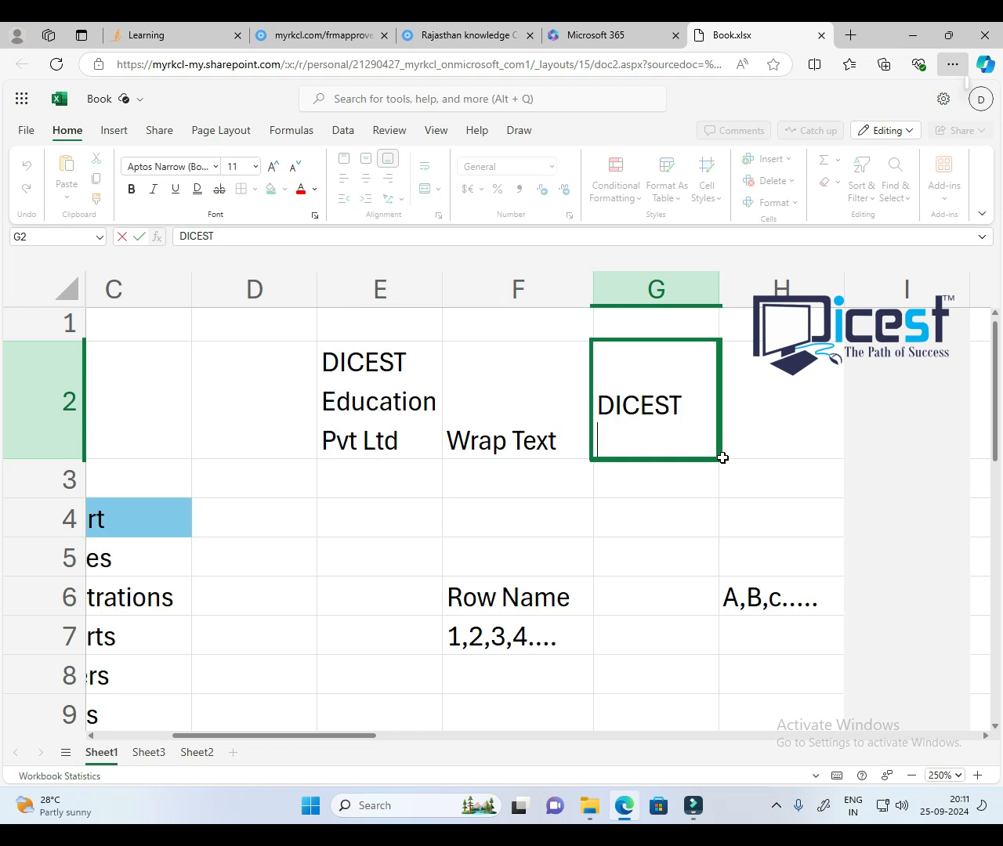
pyautogui.write('Educat')
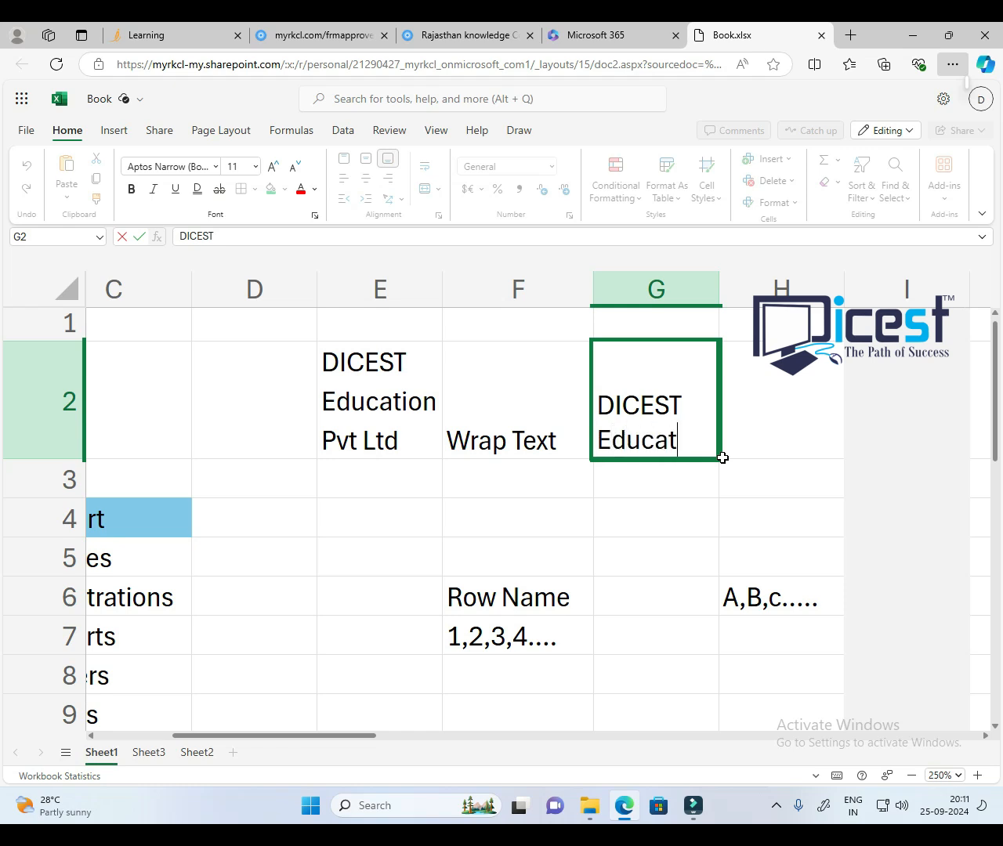
pyautogui.write('ion')
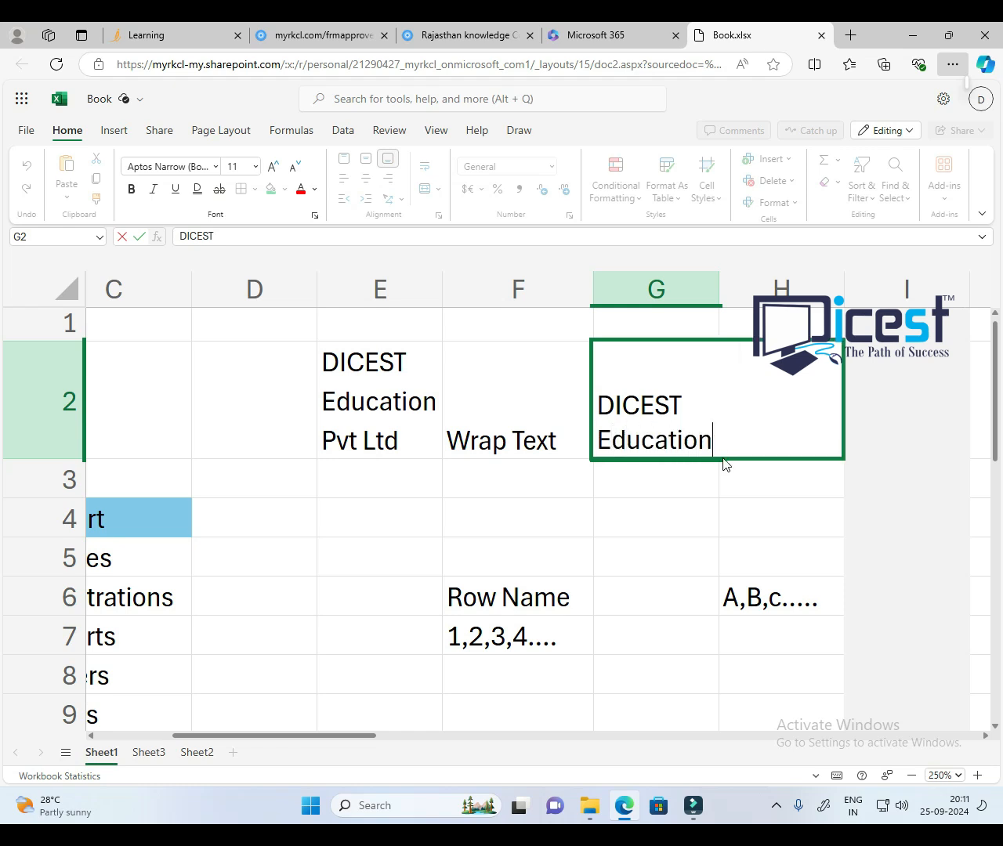
pyautogui.hotkey('alt', 'Return')
pyautogui.write('Pvt ')
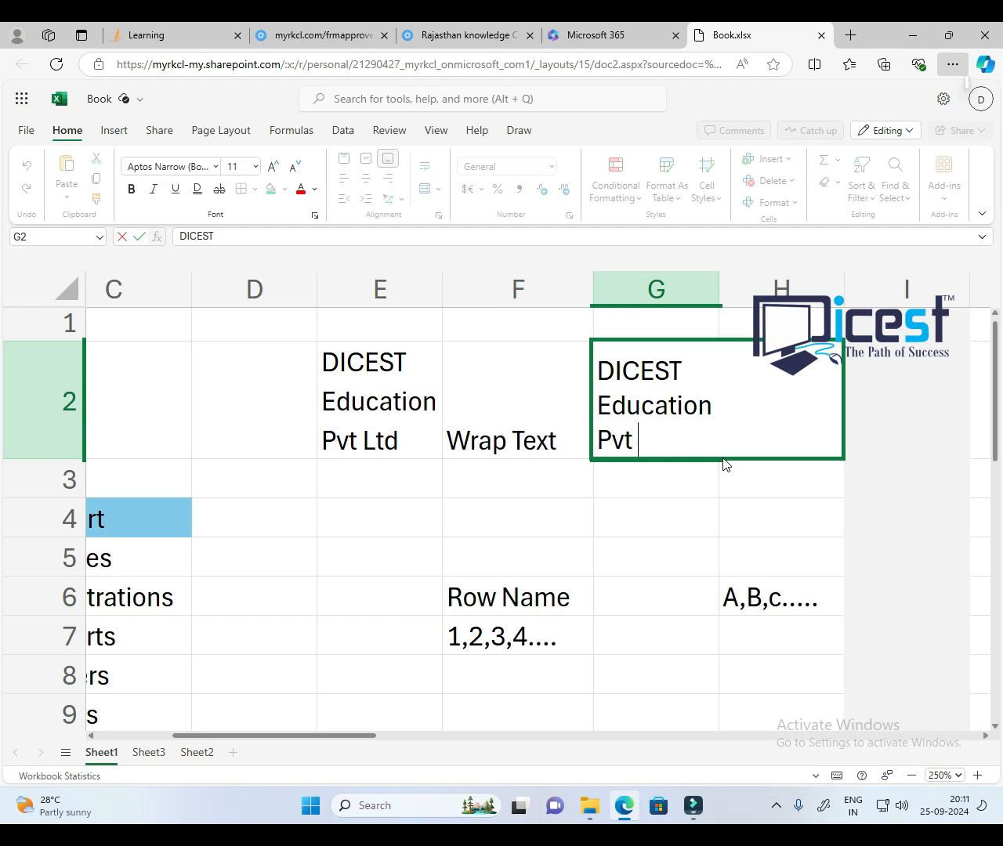
pyautogui.write('Lt')
pyautogui.press('Return')
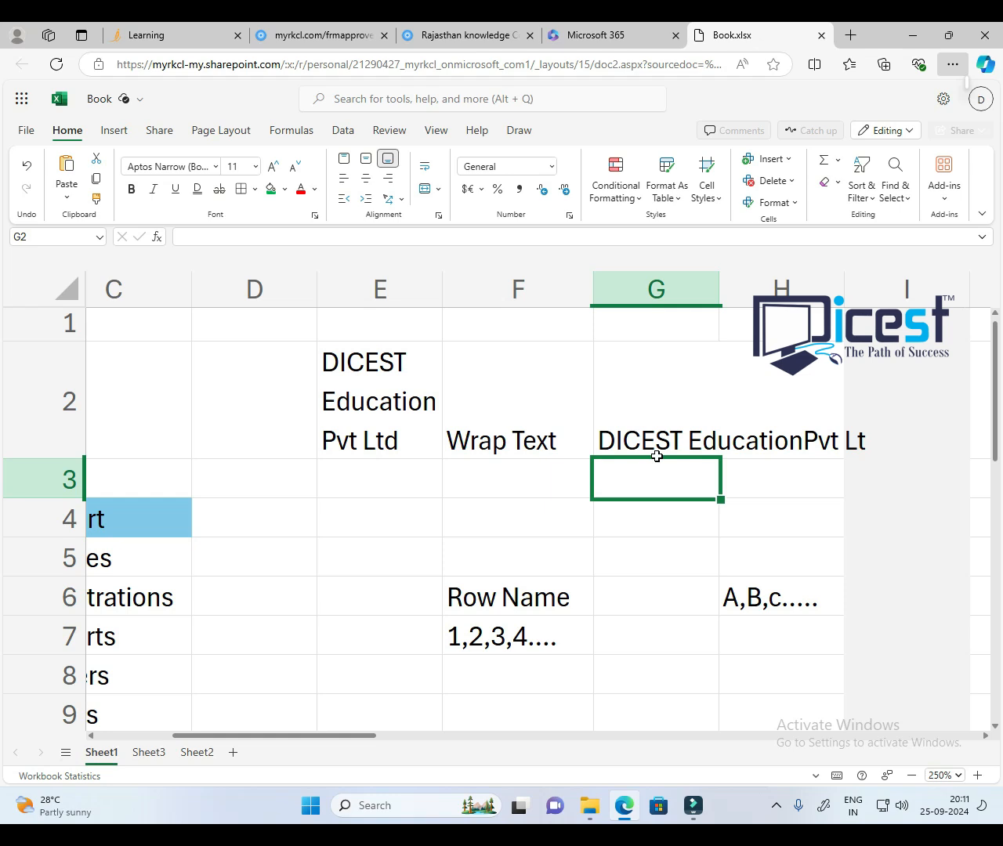
pyautogui.click(665, 442)
# Step: Widen column E until its wrapped company name fits on one line, and narrow it back to three lines
pyautogui.click(359, 423)
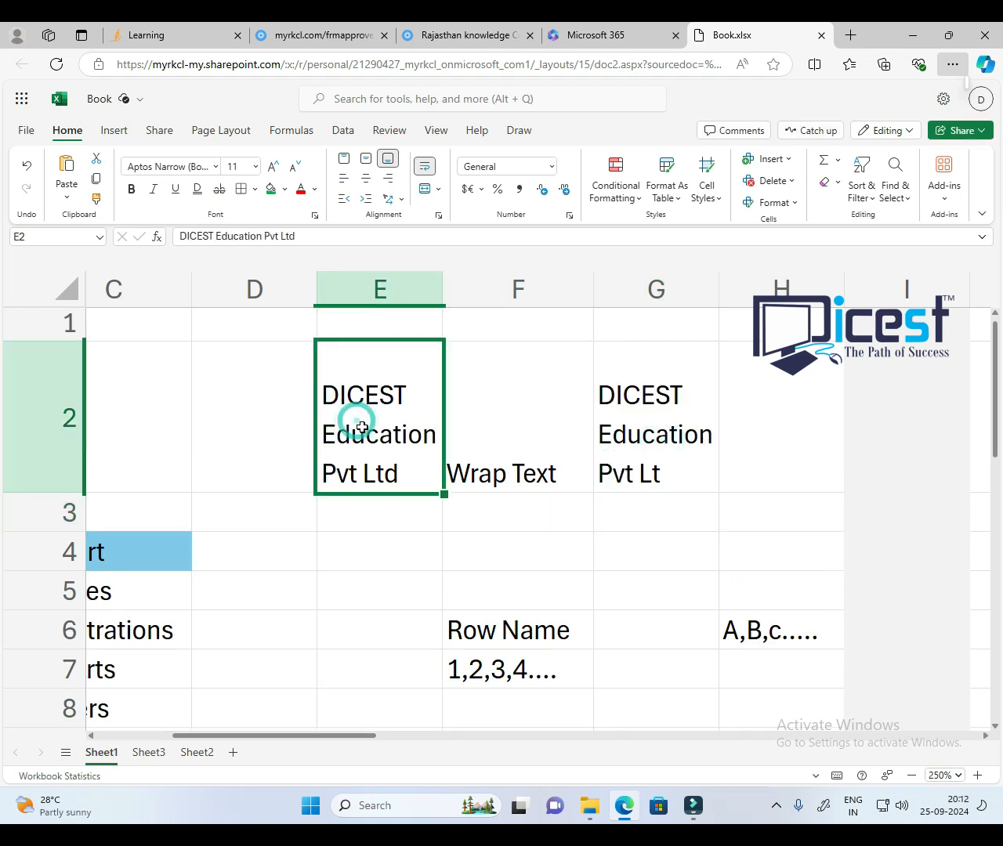
pyautogui.moveTo(442, 294); pyautogui.dragTo(615, 302)
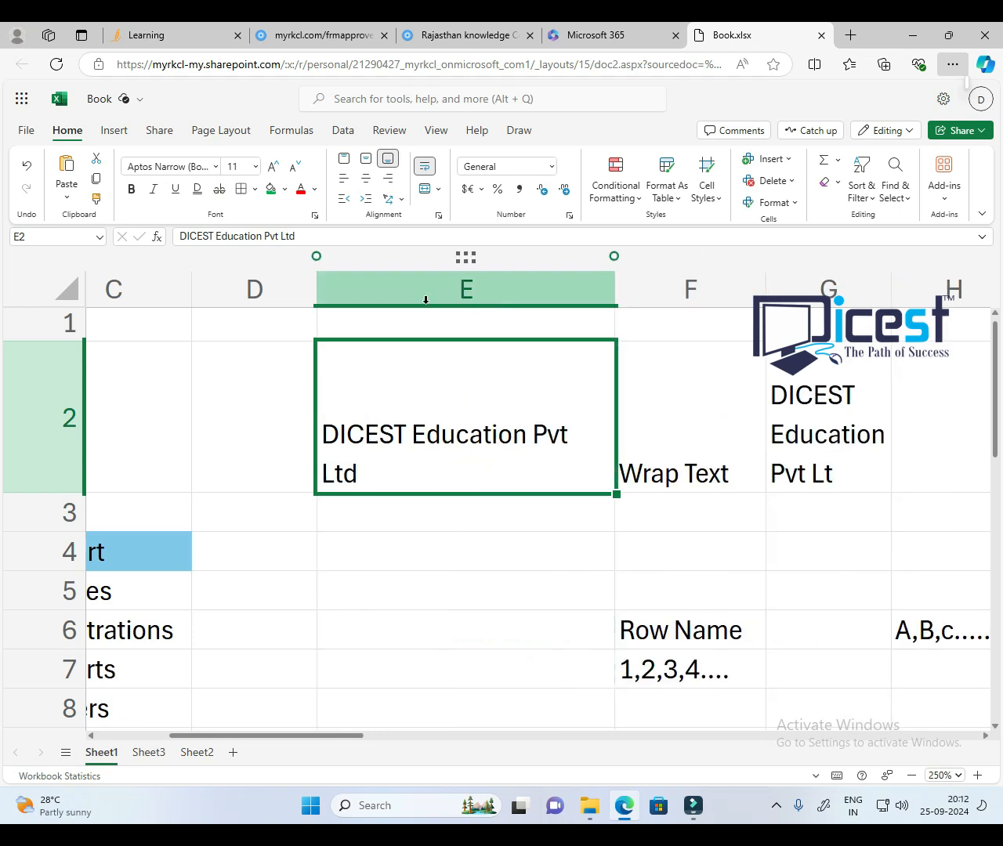
pyautogui.moveTo(618, 293); pyautogui.dragTo(684, 293)
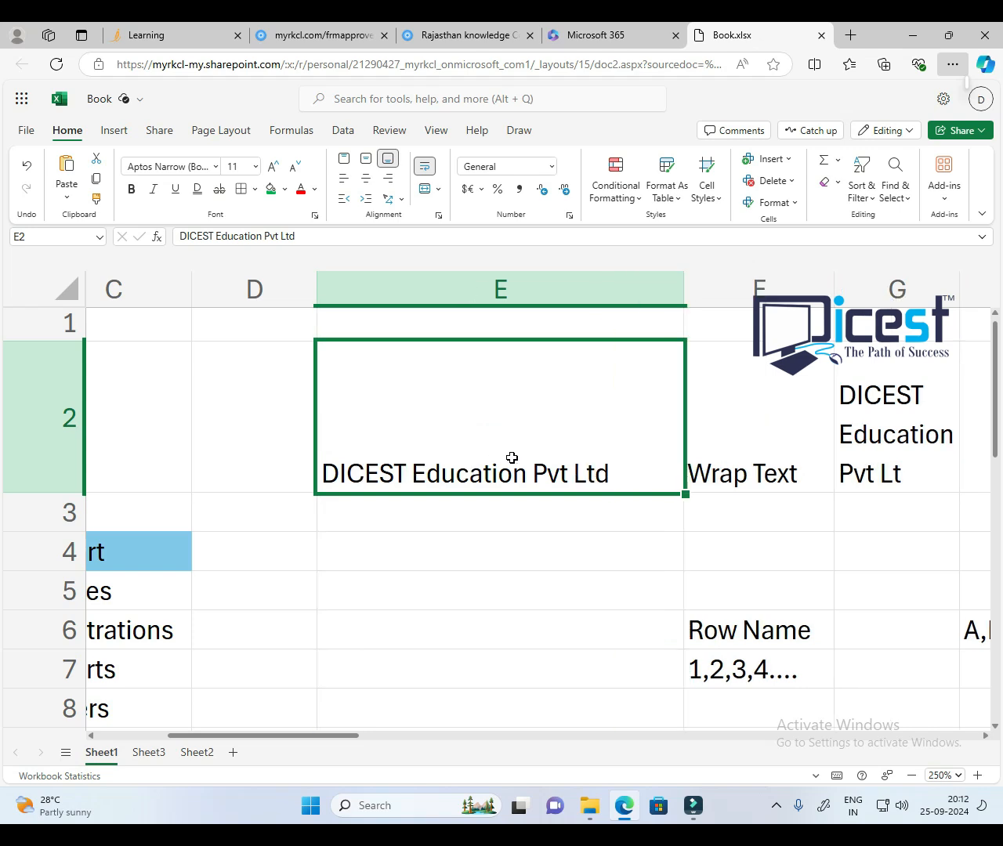
pyautogui.click(512, 425)
pyautogui.moveTo(650, 297); pyautogui.dragTo(472, 319)
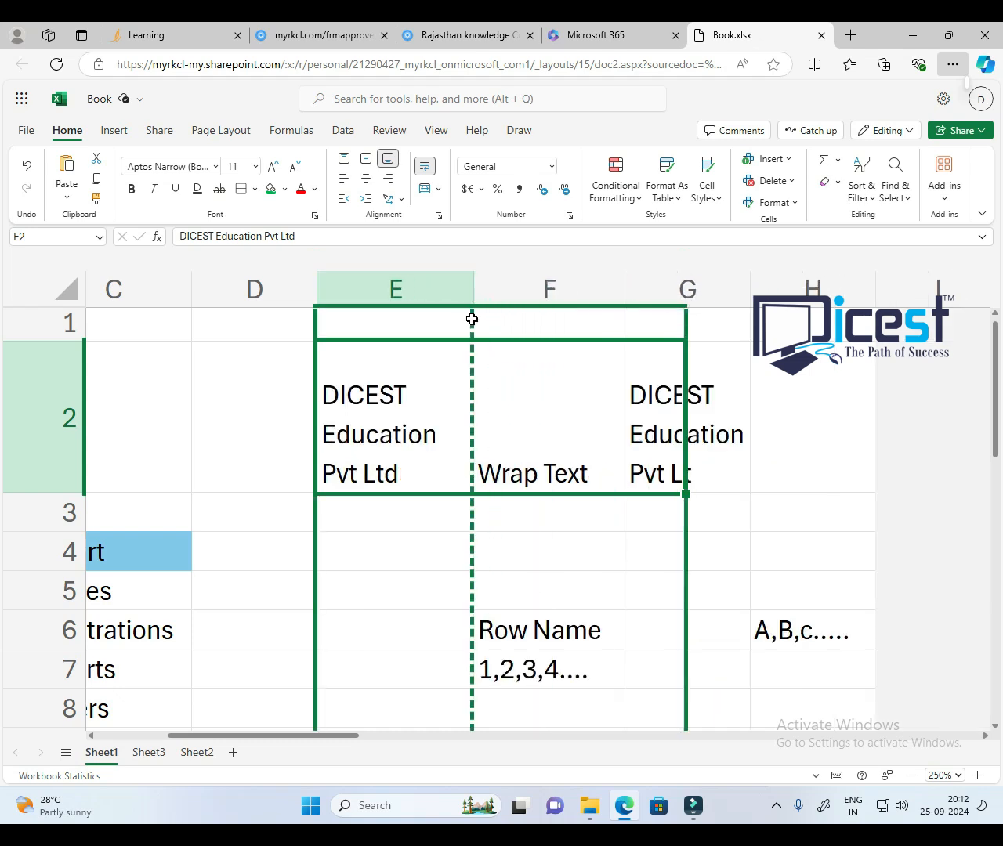
# Step: Widen column G to test its manual line breaks, and narrow it to just fit the text
pyautogui.click(684, 391)
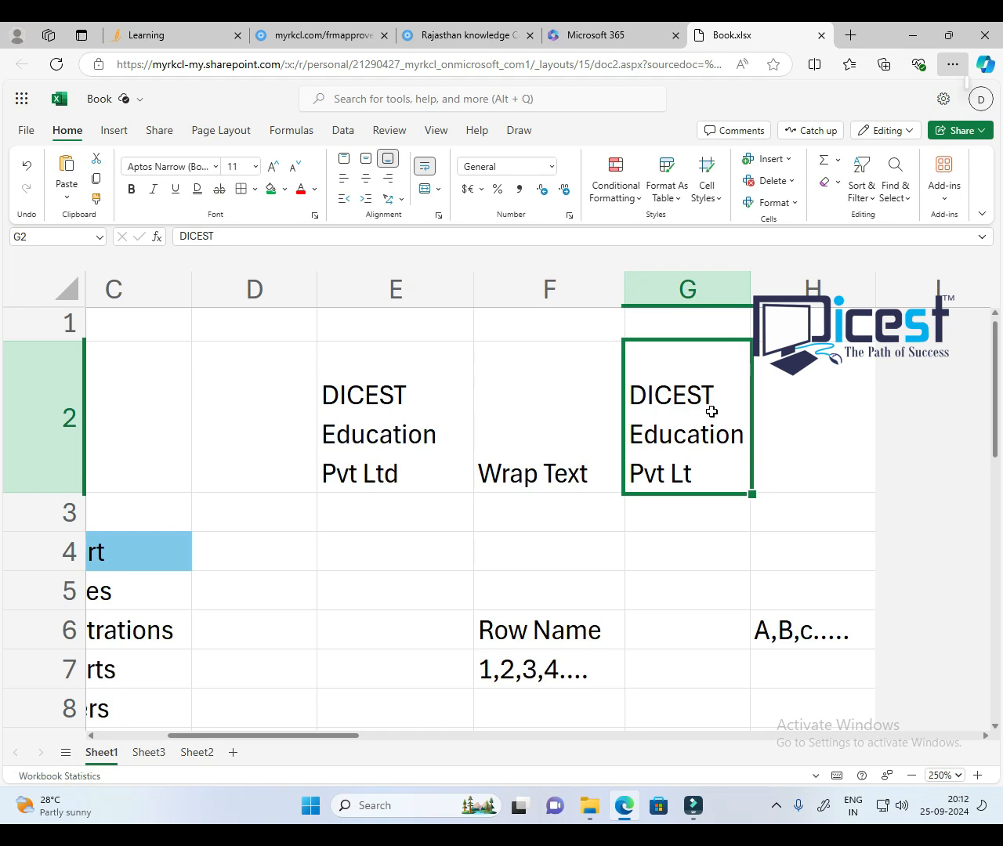
pyautogui.moveTo(750, 288); pyautogui.dragTo(867, 294)
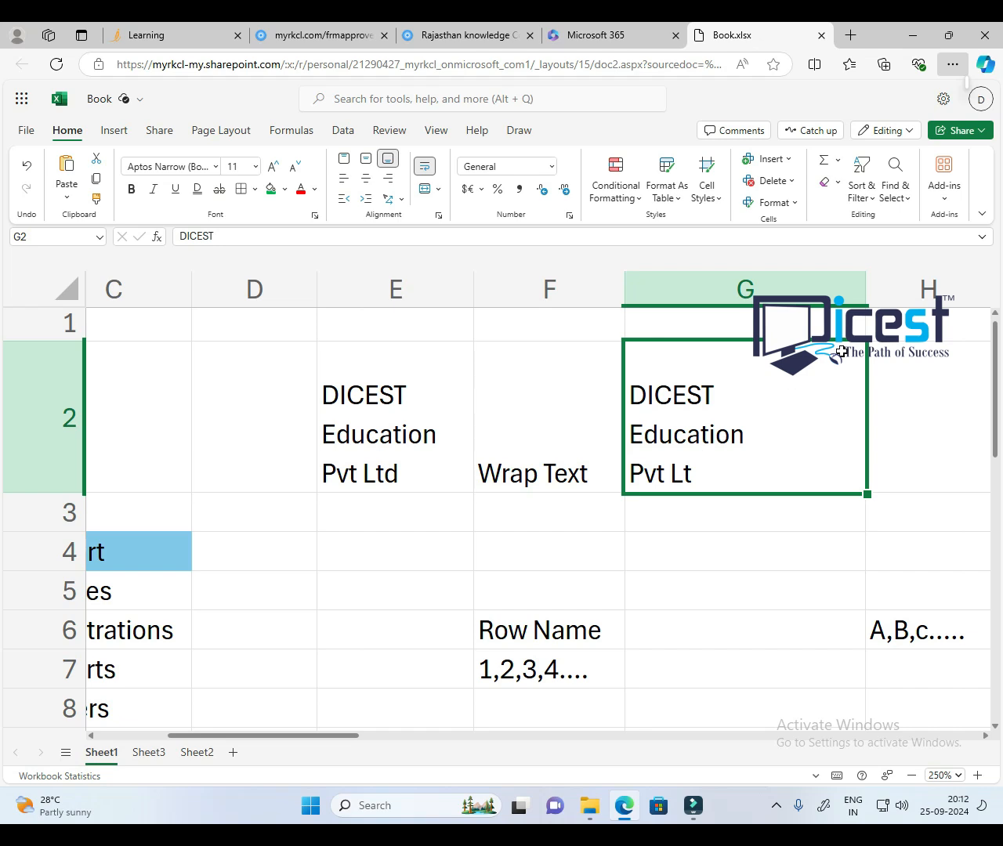
pyautogui.moveTo(866, 292); pyautogui.dragTo(770, 429)
pyautogui.click(432, 422)
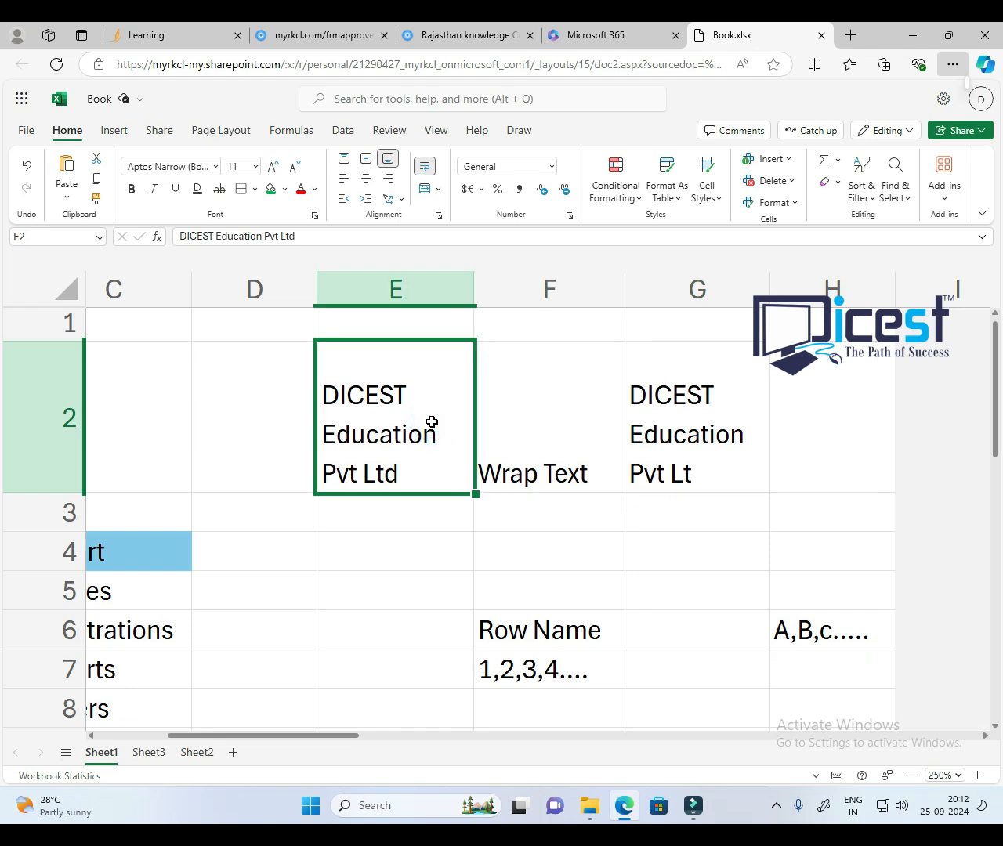
# Step: Enter the label Alt + Enter in cell H2, beside the text with manual line breaks, and fill the cell green
pyautogui.click(733, 396)
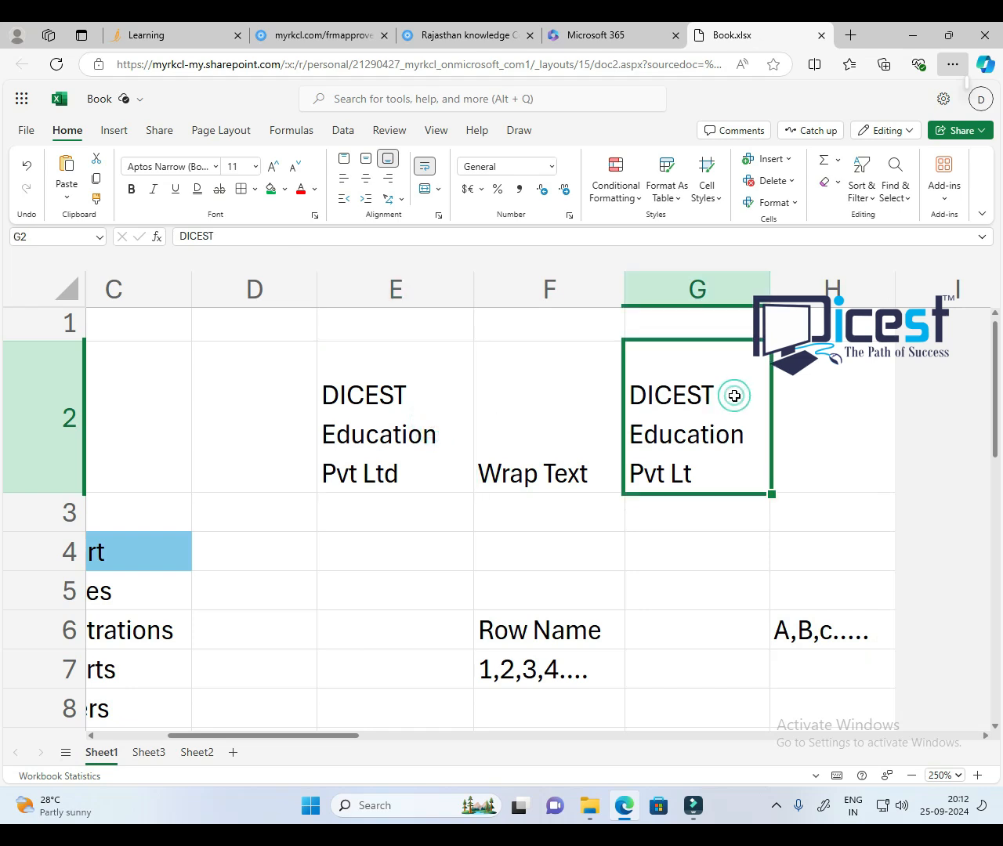
pyautogui.click(815, 408)
pyautogui.write('Alt')
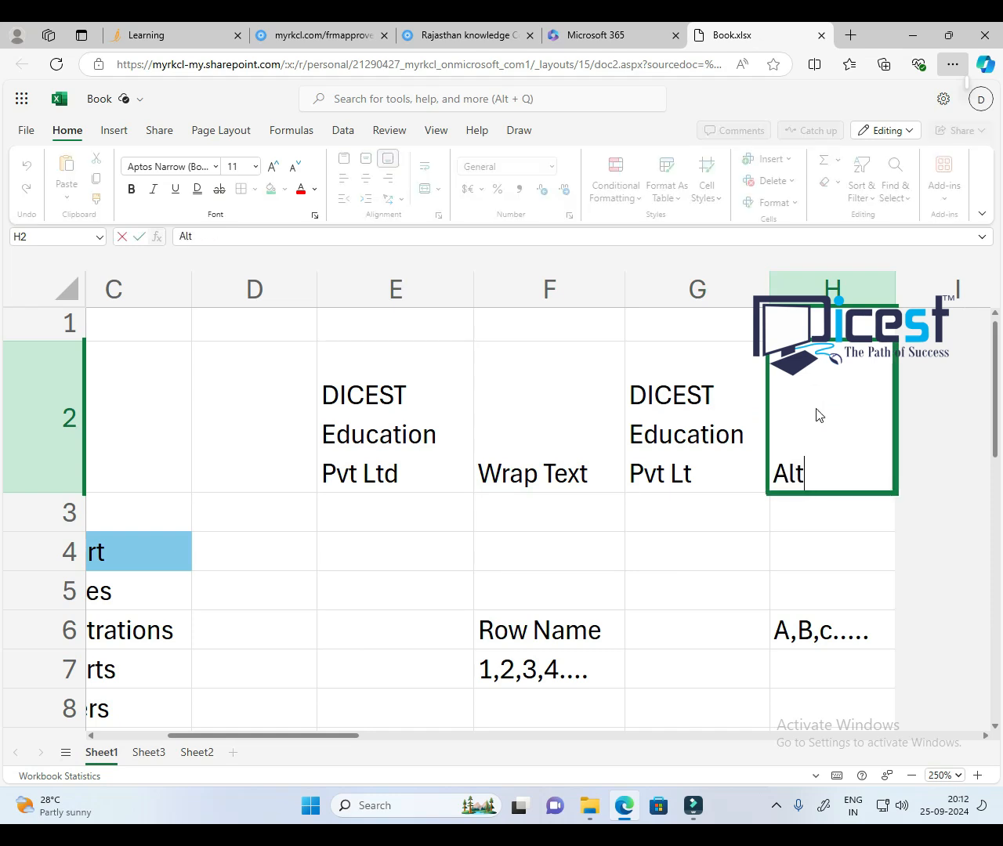
pyautogui.write(' + Enter')
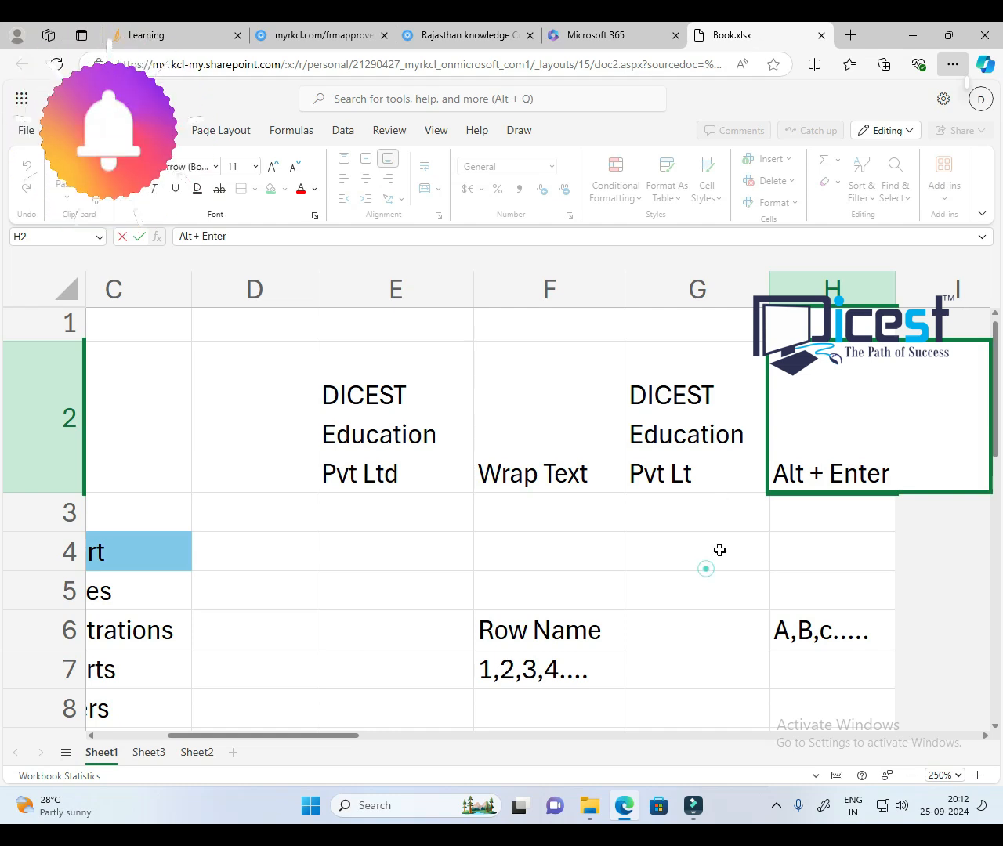
pyautogui.click(706, 577)
pyautogui.click(807, 461)
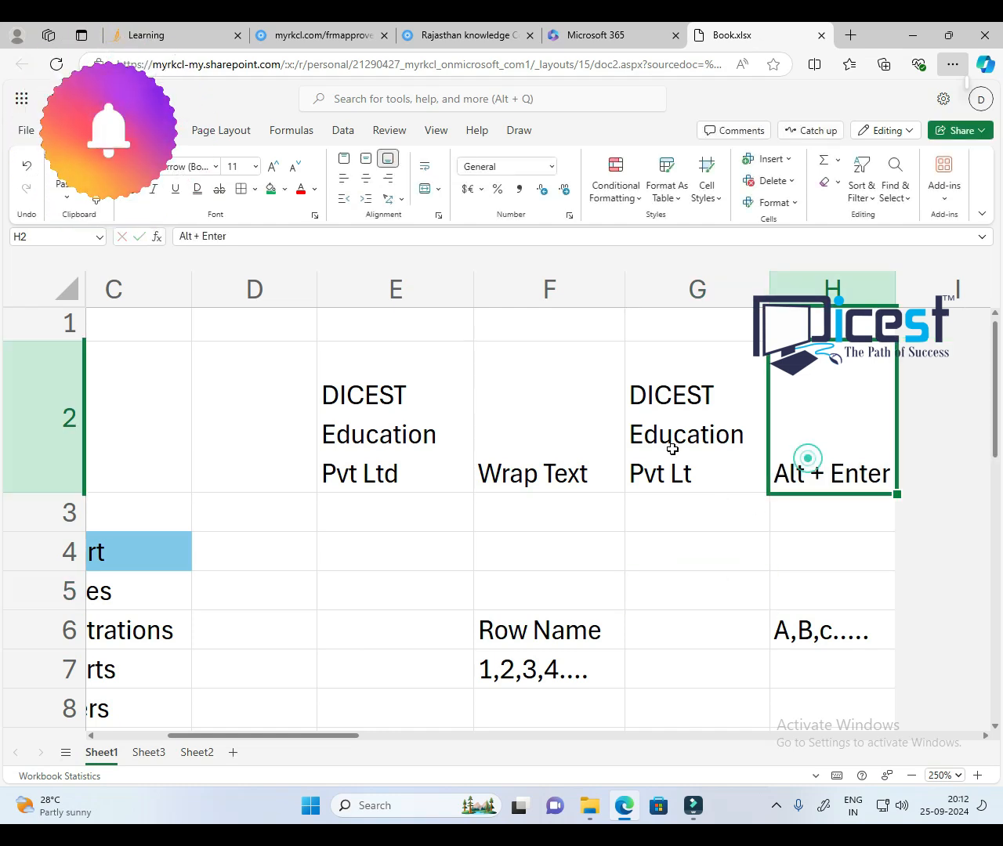
pyautogui.click(271, 194)
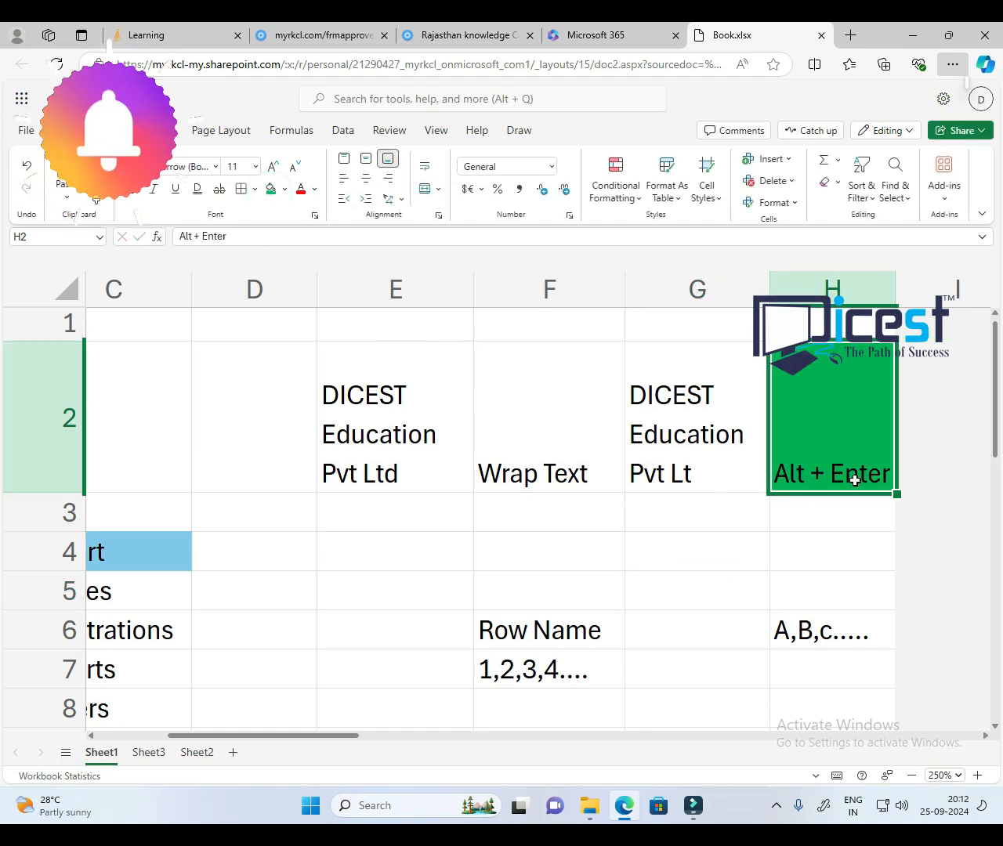
# Step: Add a second line reading Cell M New Line Create karne to H2, and widen column H so Alt + Enter fits on one line
pyautogui.doubleClick(888, 474)
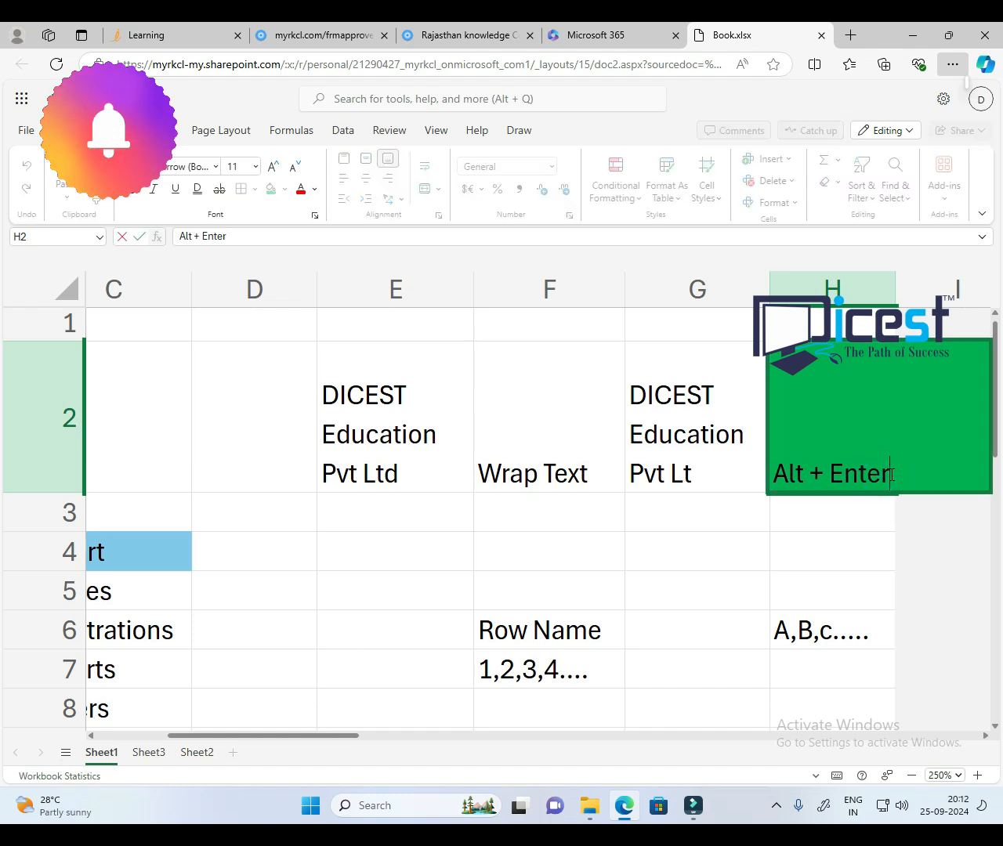
pyautogui.hotkey('alt', 'Return')
pyautogui.write('Cell M ')
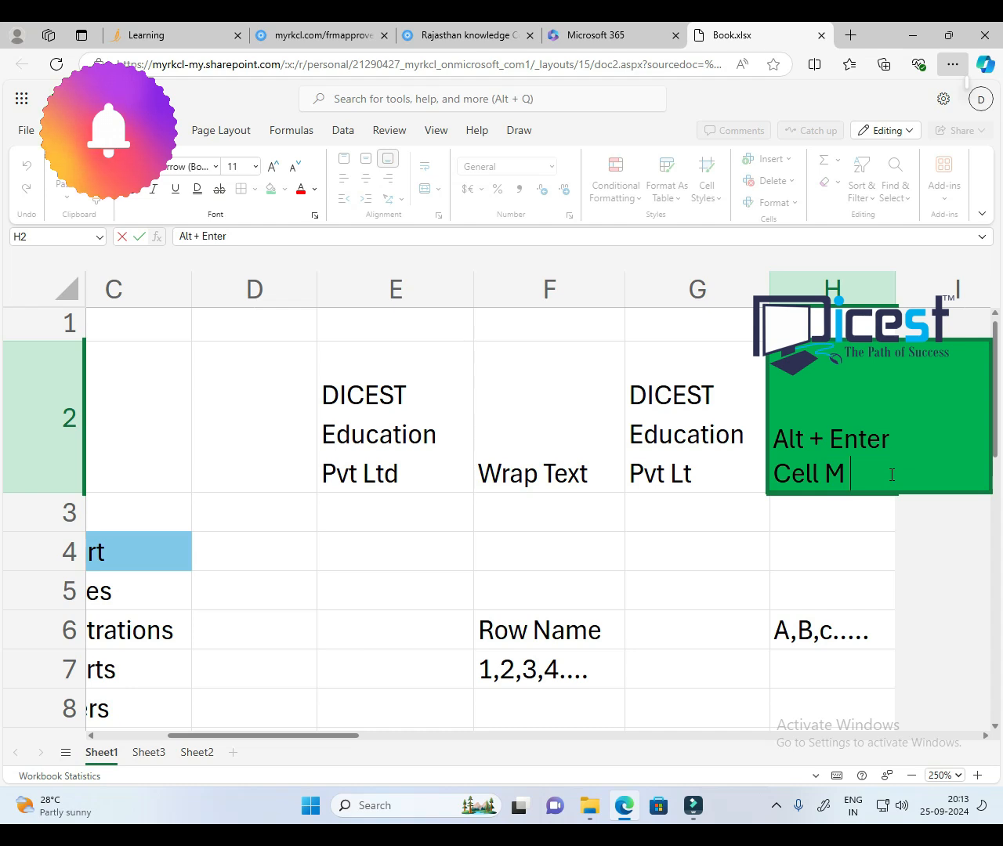
pyautogui.write('New Line C')
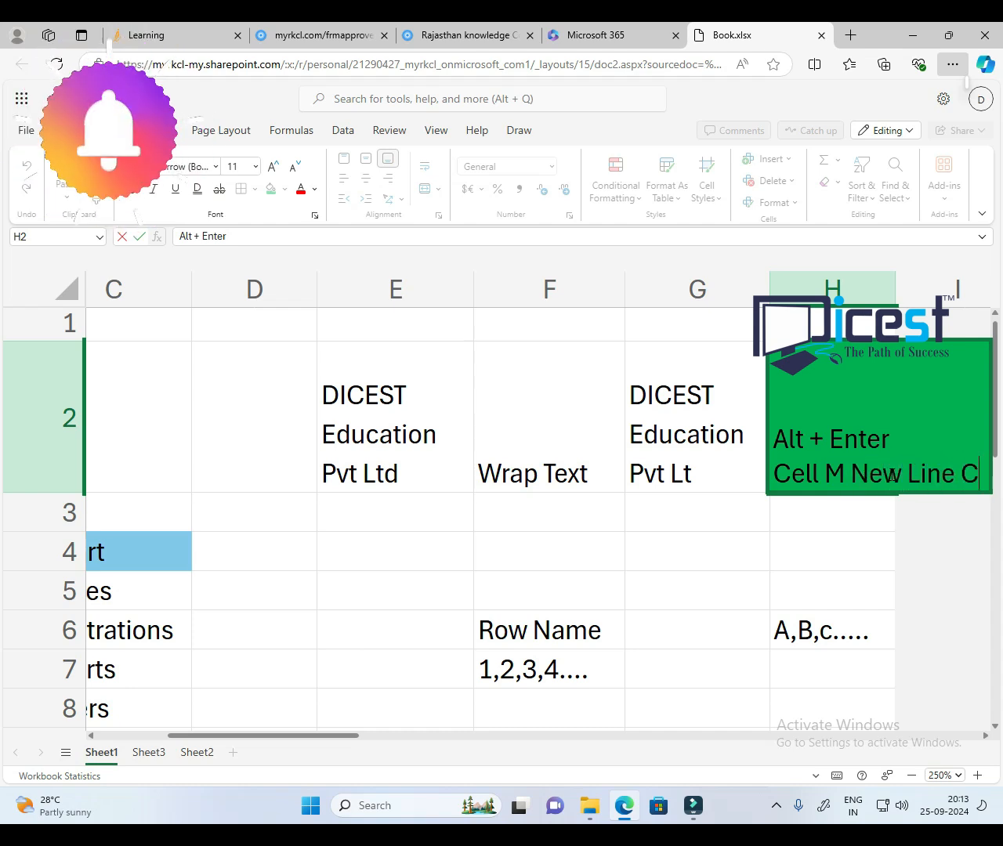
pyautogui.write('reatekame')
pyautogui.press('Return')
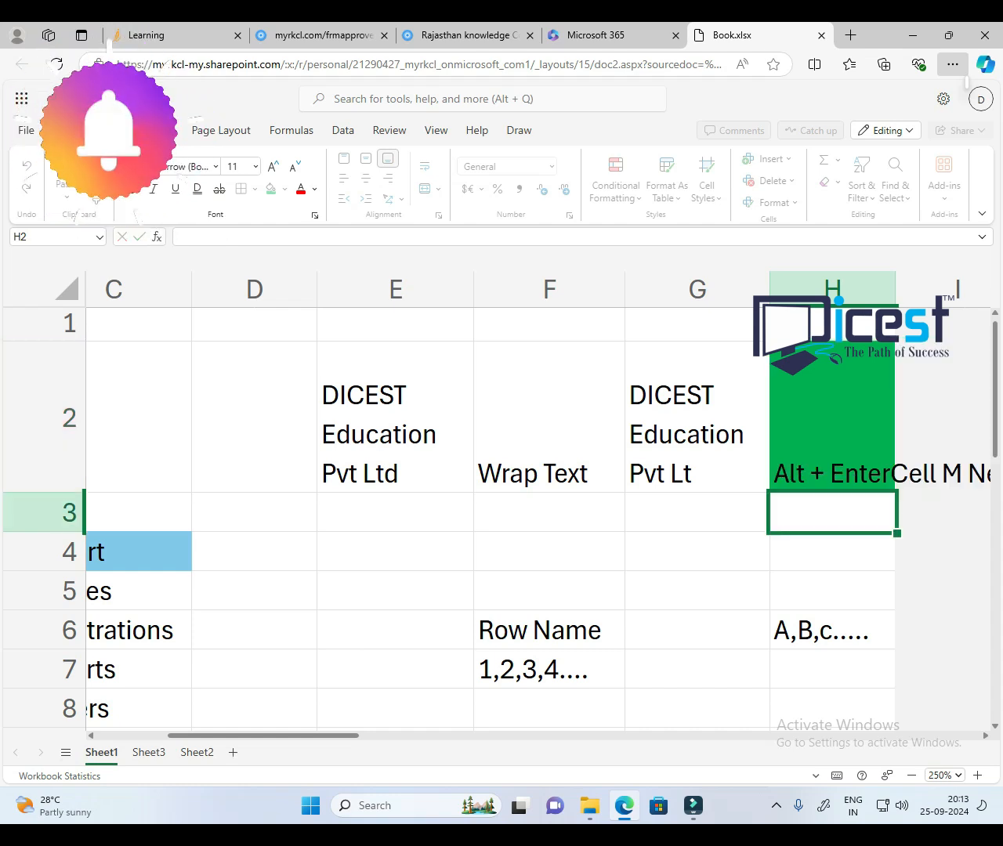
pyautogui.click(842, 503)
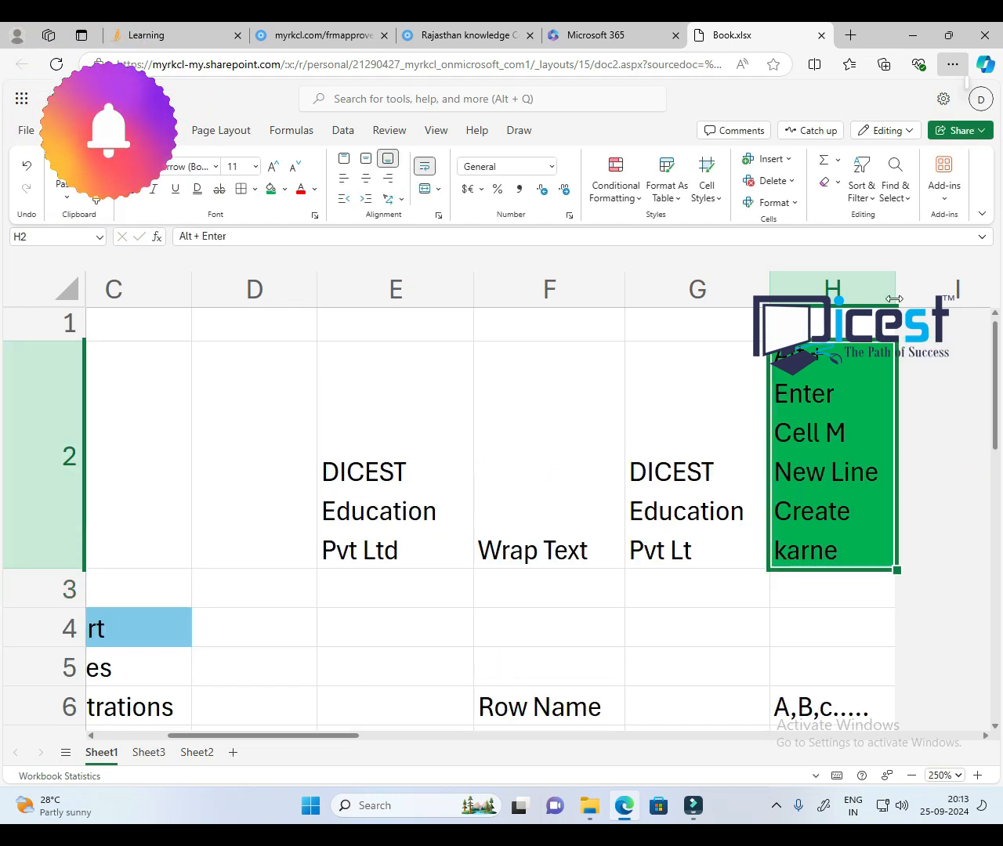
pyautogui.moveTo(903, 299); pyautogui.dragTo(906, 402)
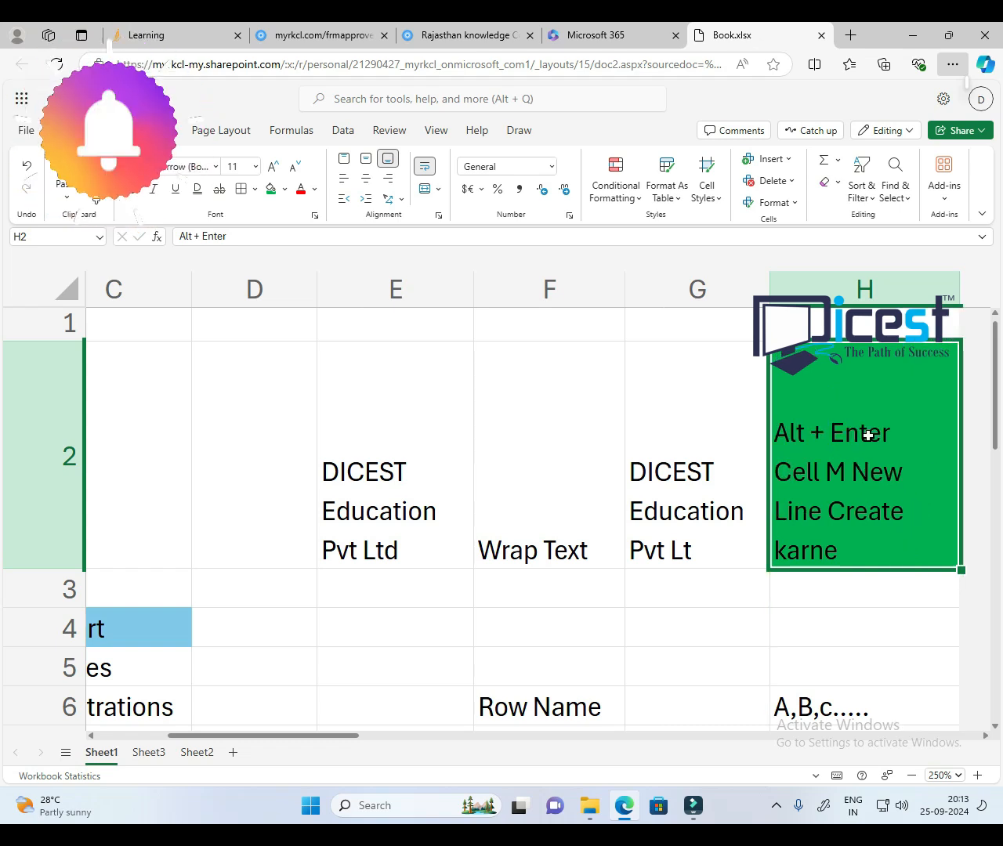
pyautogui.click(867, 435)
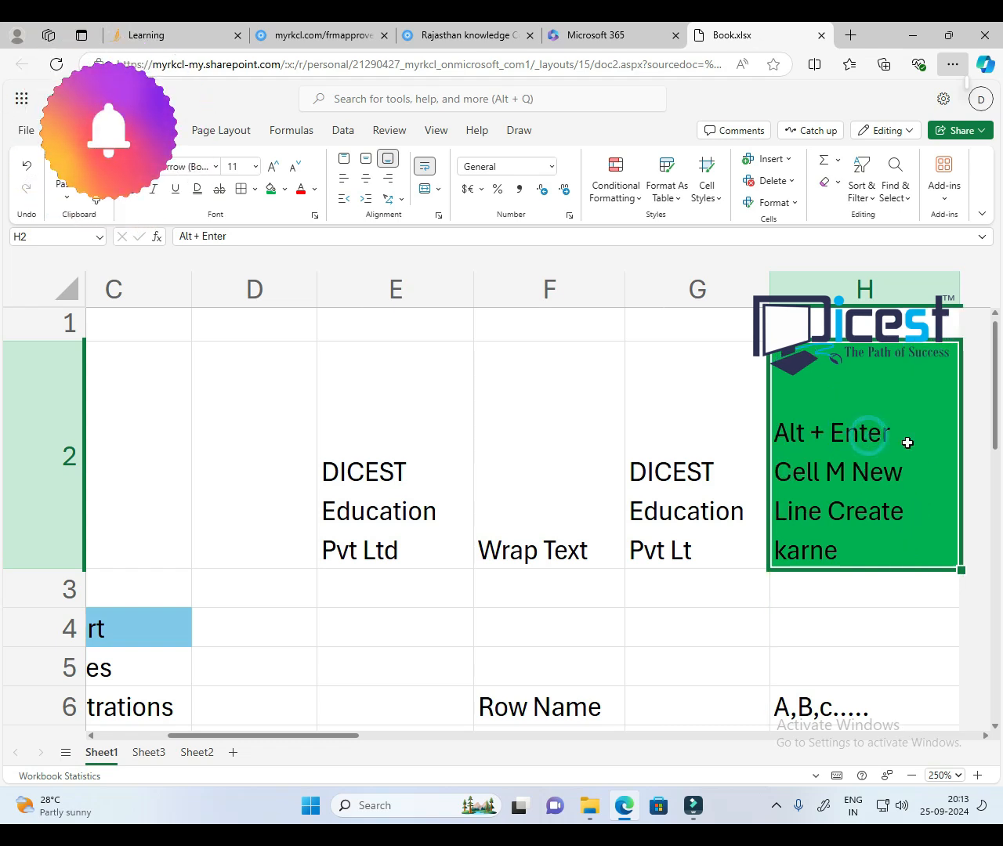
# Step: Open the Row Name text of cell F6 for editing in the formula bar, and leave it without changes
pyautogui.click(374, 468)
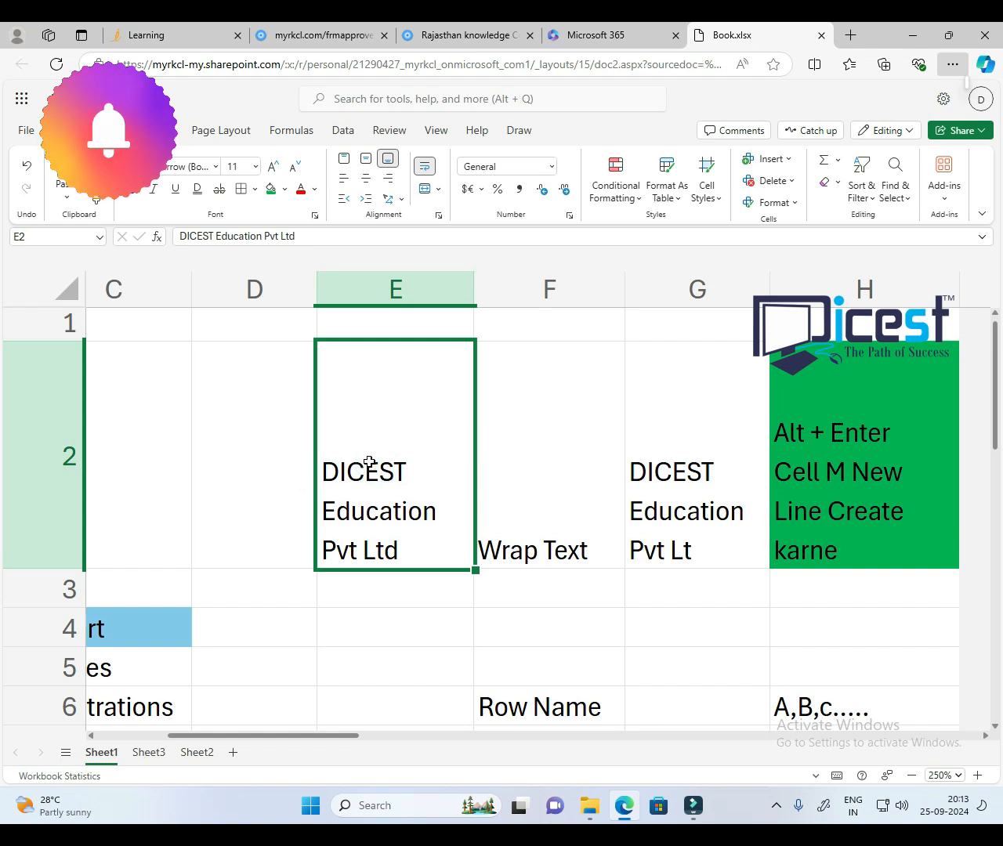
pyautogui.scroll(-3, 455, 488)
pyautogui.scroll(2, 573, 493)
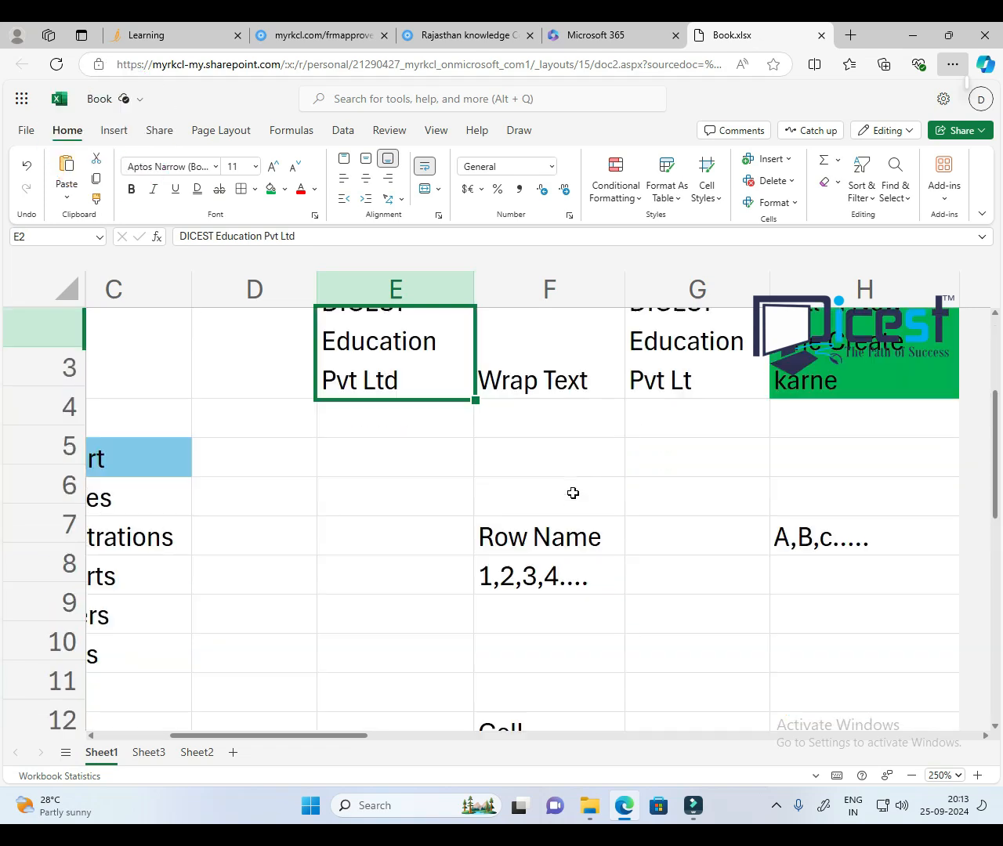
pyautogui.click(551, 543)
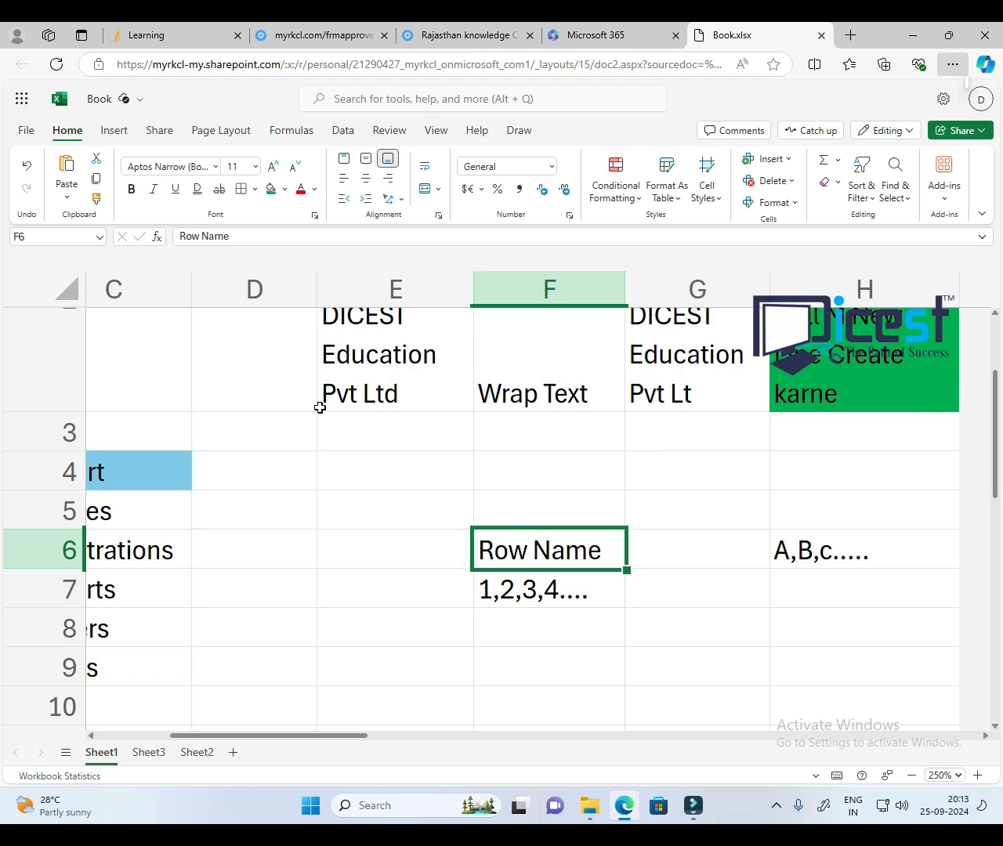
pyautogui.scroll(-2, 319, 407)
pyautogui.scroll(-6, 320, 407)
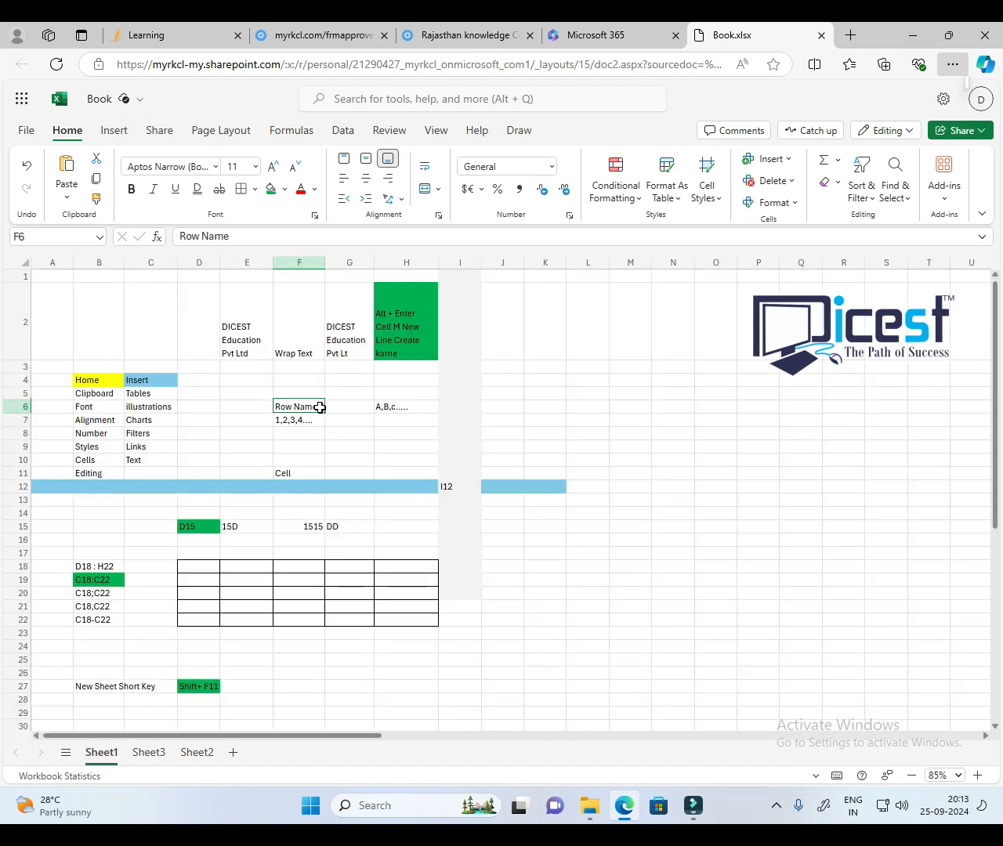
pyautogui.click(192, 236)
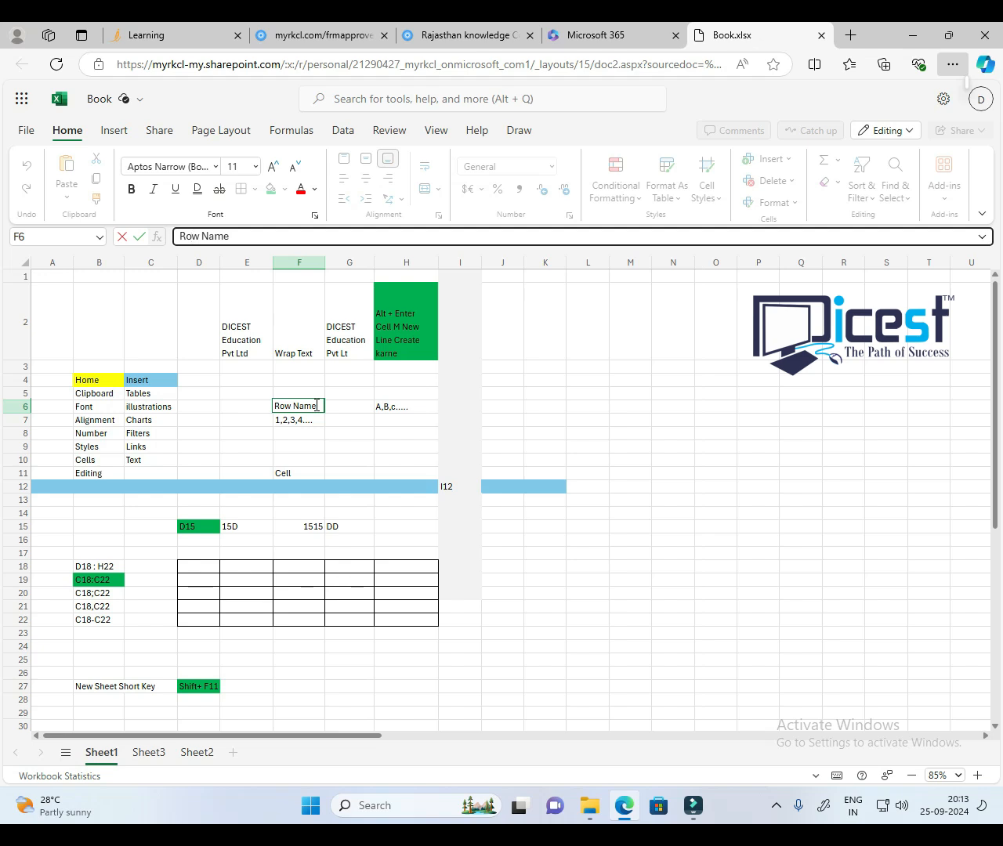
pyautogui.click(332, 471)
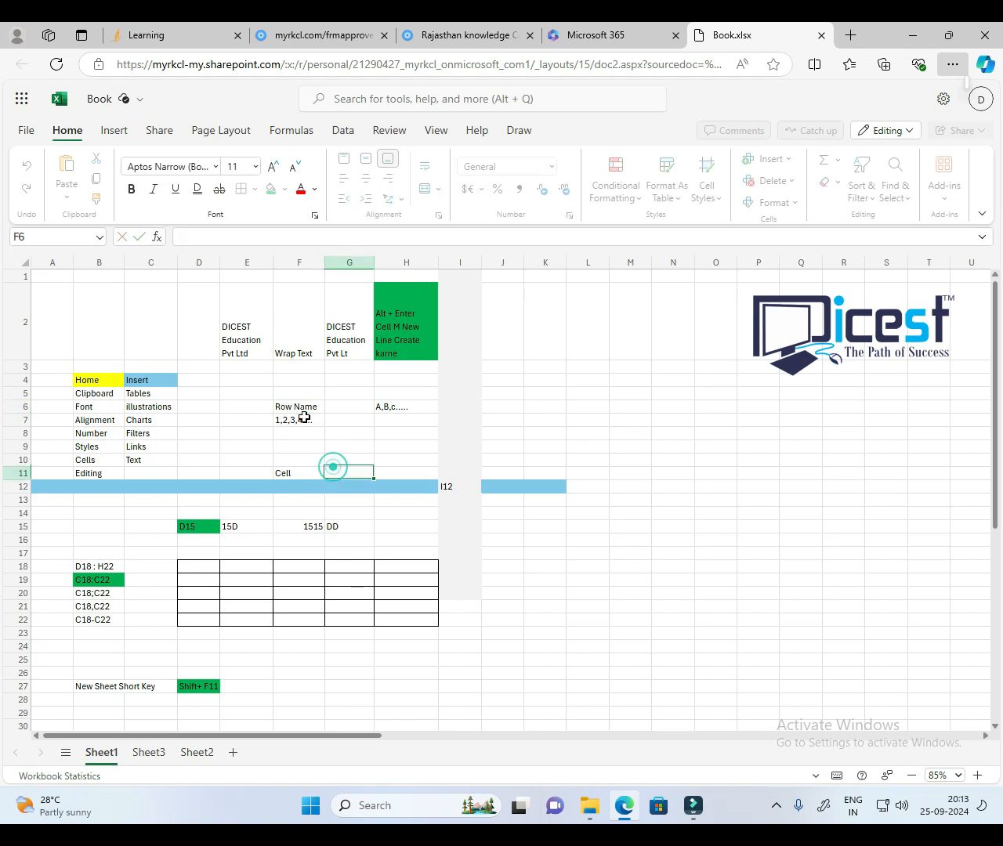
# Step: Append - DICEST to the Row Name text of cell F6 by editing it in the formula bar
pyautogui.scroll(2, 303, 413)
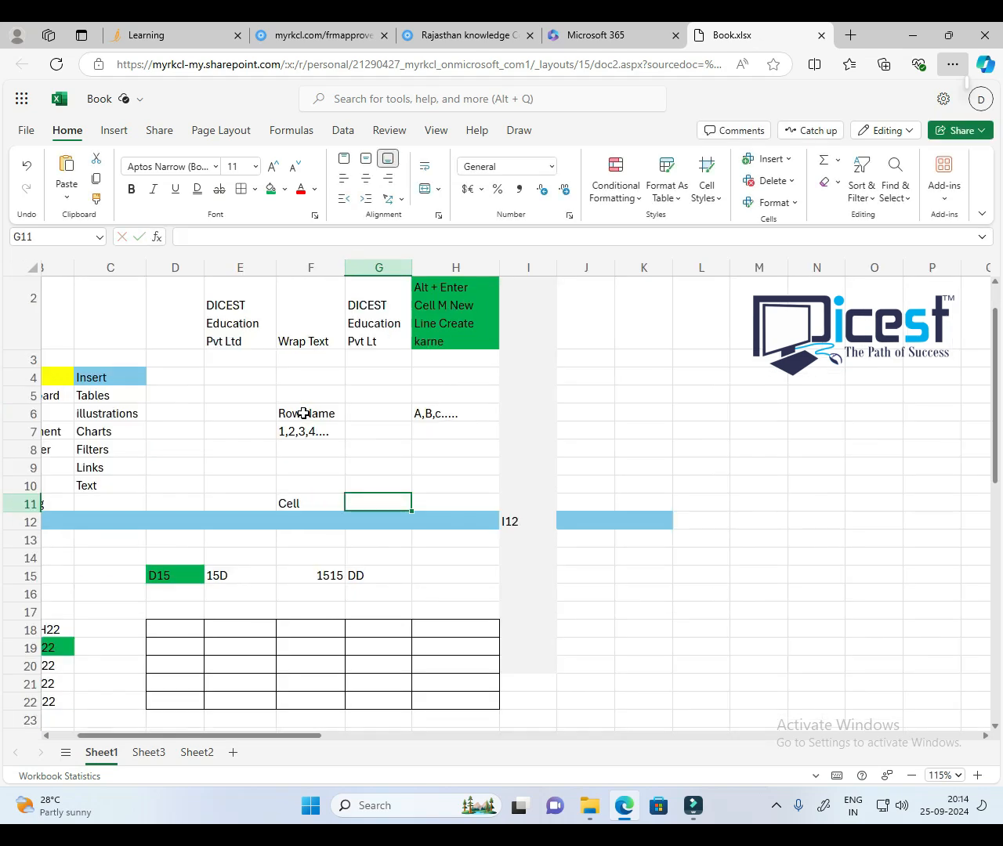
pyautogui.click(304, 413)
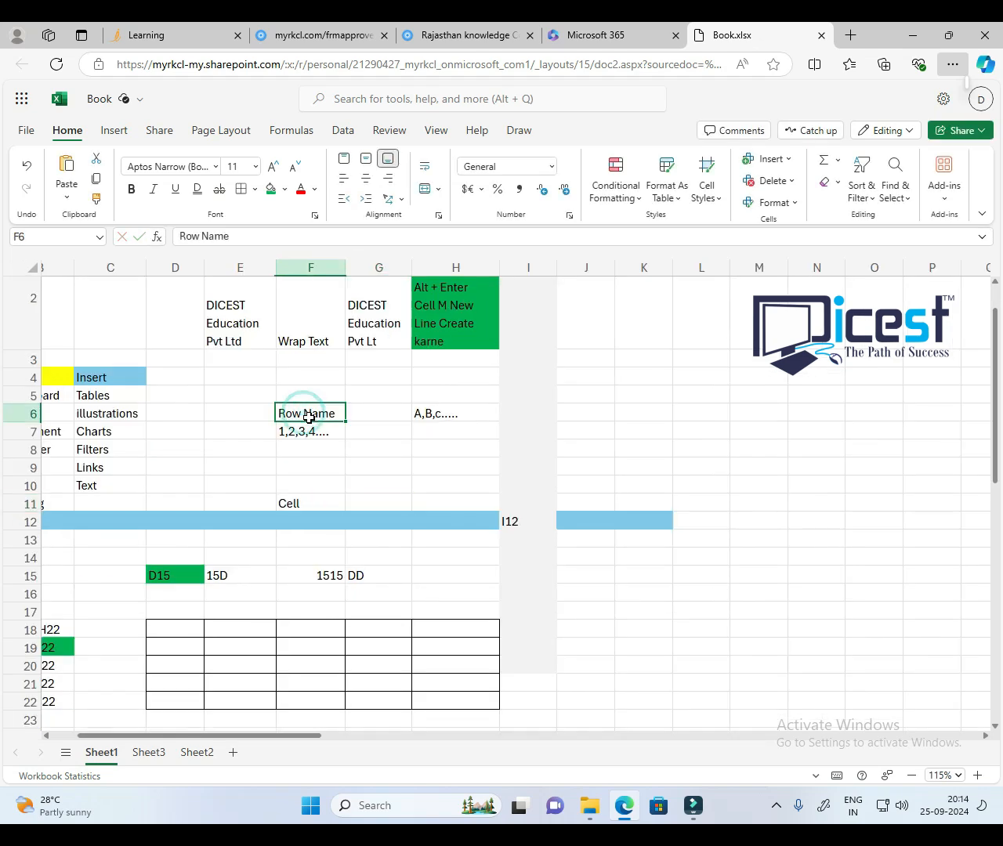
pyautogui.click(240, 237)
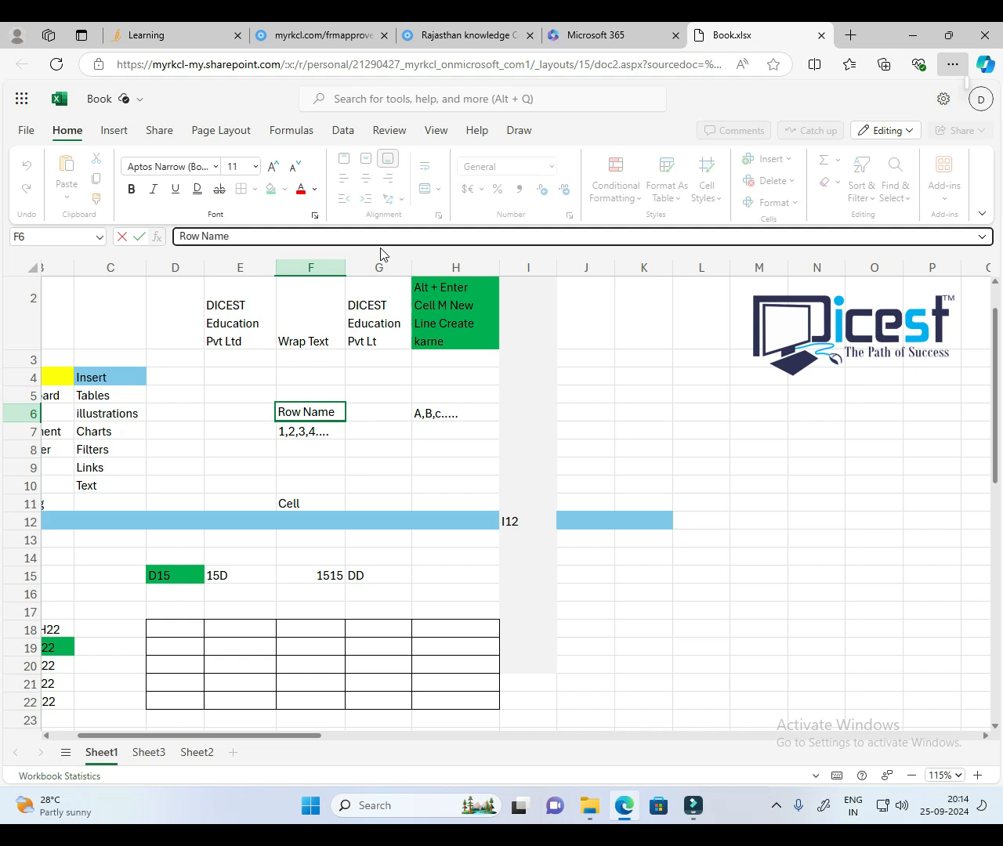
pyautogui.write('- DICEST')
pyautogui.press('Return')
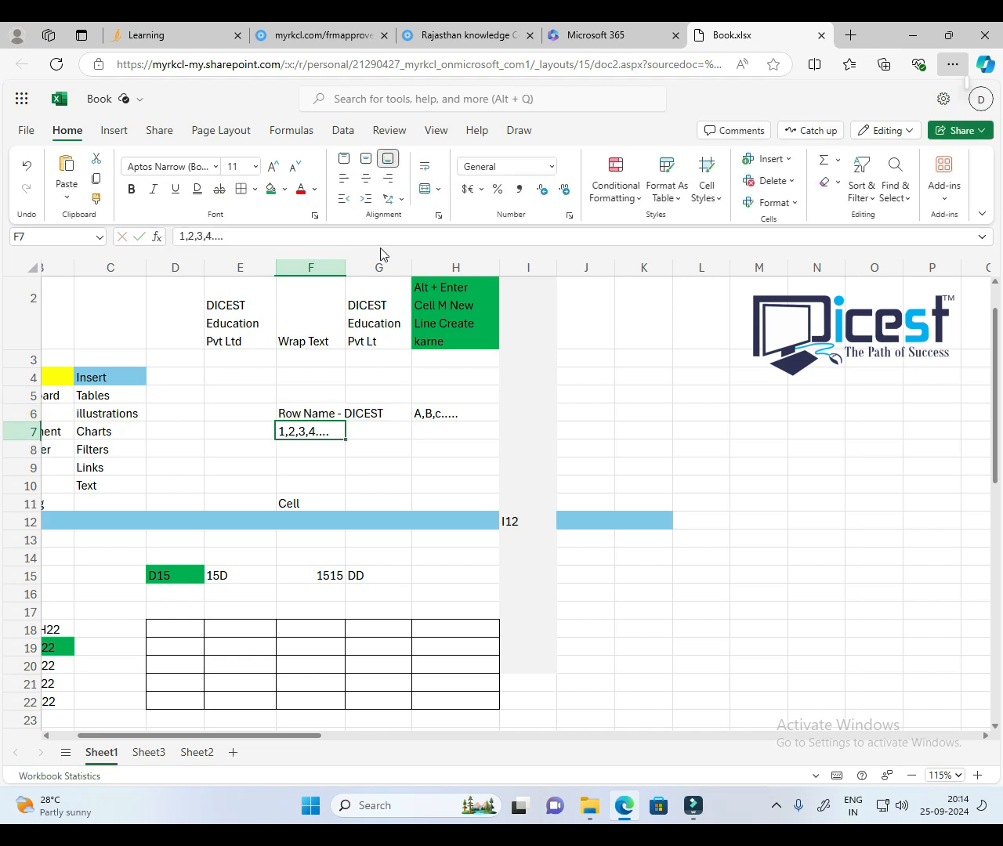
# Step: Widen column F until the text Row Name - DICEST fits inside cell F6
pyautogui.click(319, 411)
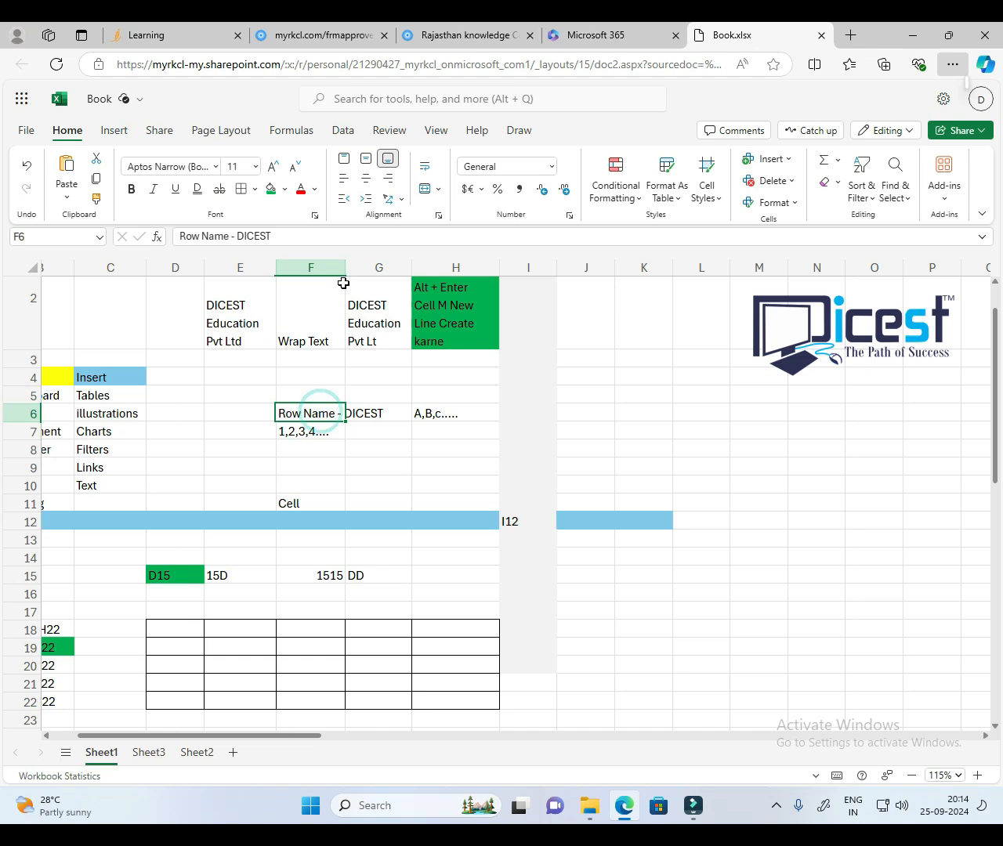
pyautogui.moveTo(345, 268); pyautogui.dragTo(418, 269)
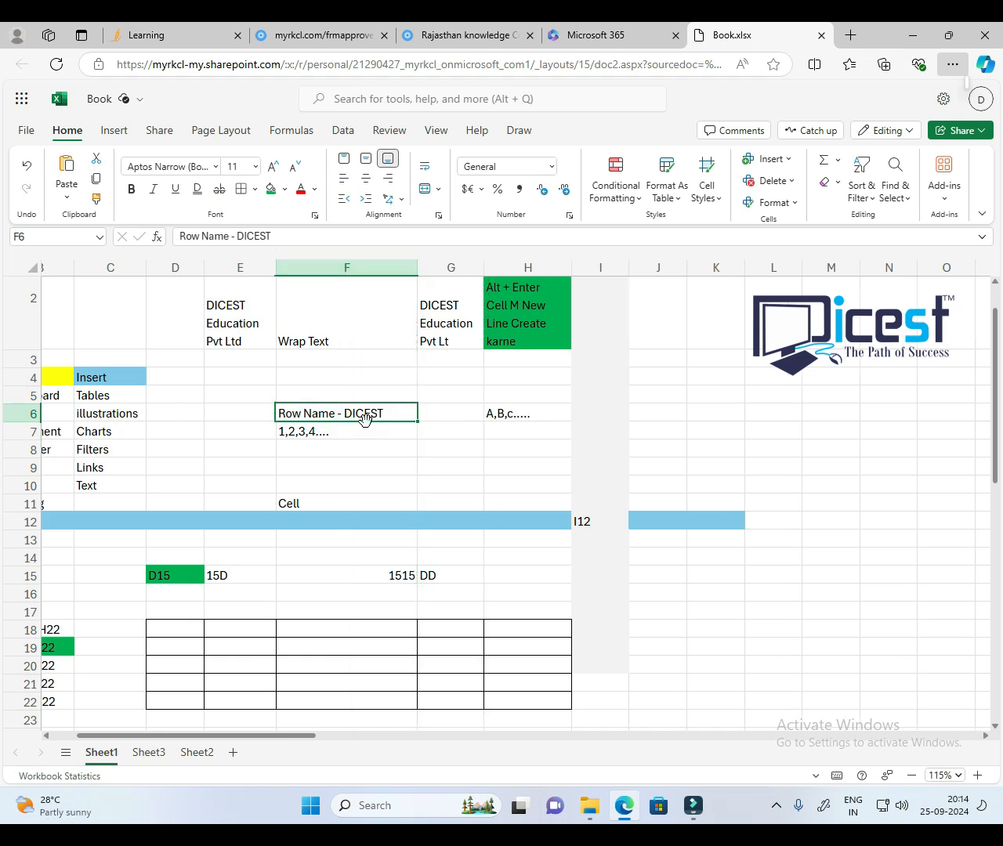
pyautogui.click(378, 467)
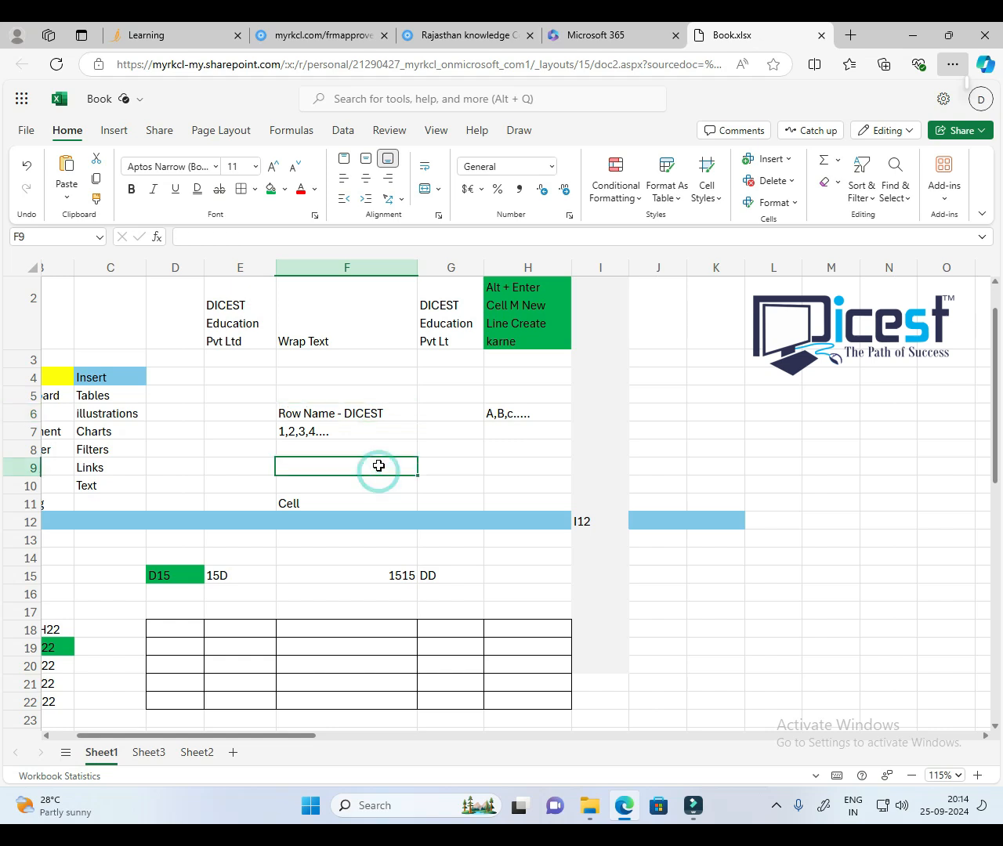
pyautogui.click(387, 415)
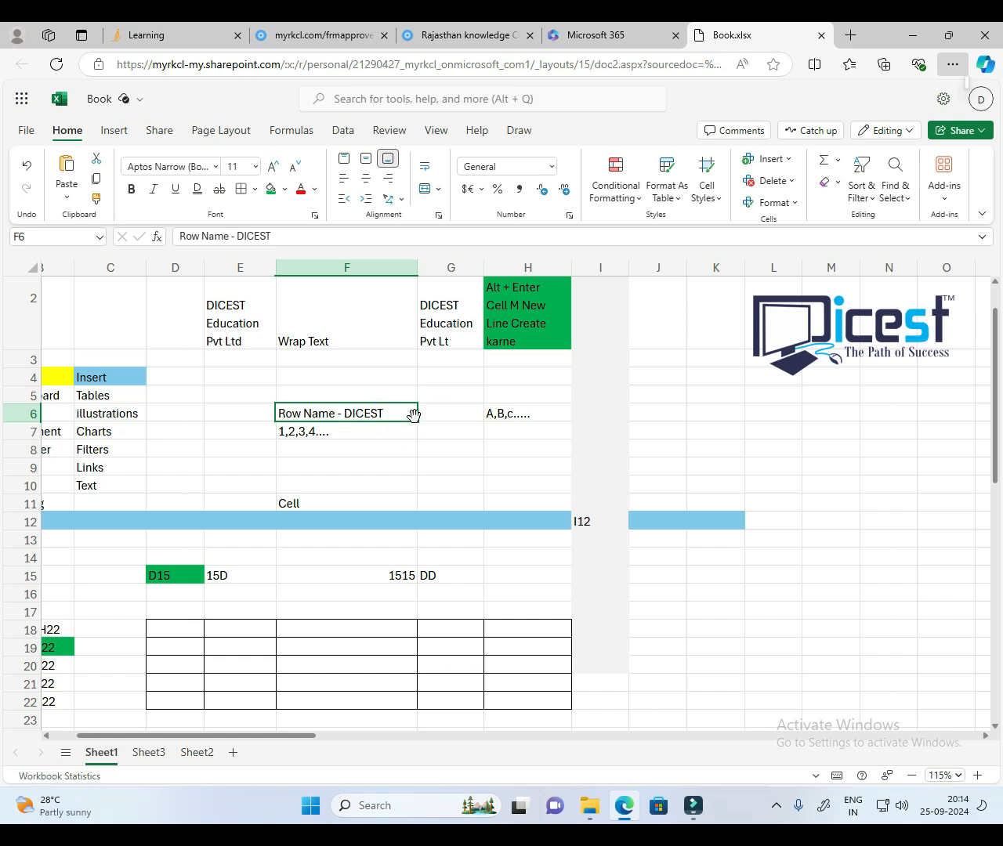
# Step: Open the Row Name - DICEST cell for editing directly in the cell, and cancel the edit
pyautogui.scroll(1, 380, 416)
pyautogui.scroll(2, 379, 416)
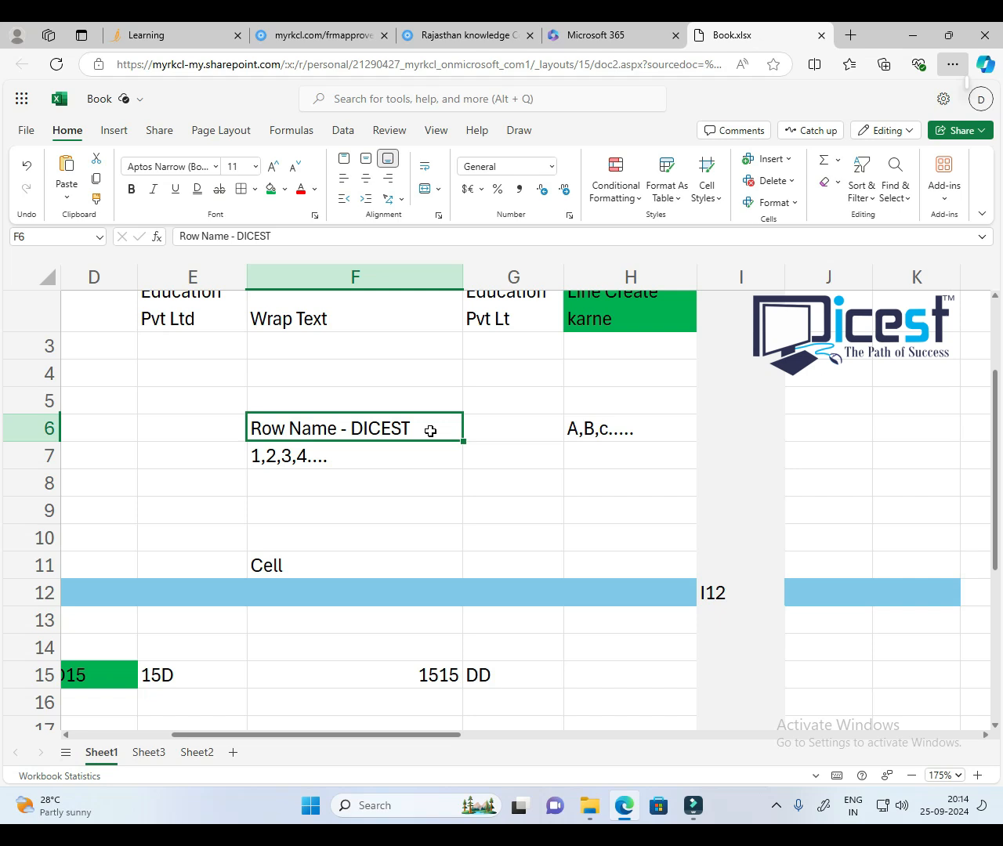
pyautogui.click(430, 430)
pyautogui.press('F2')
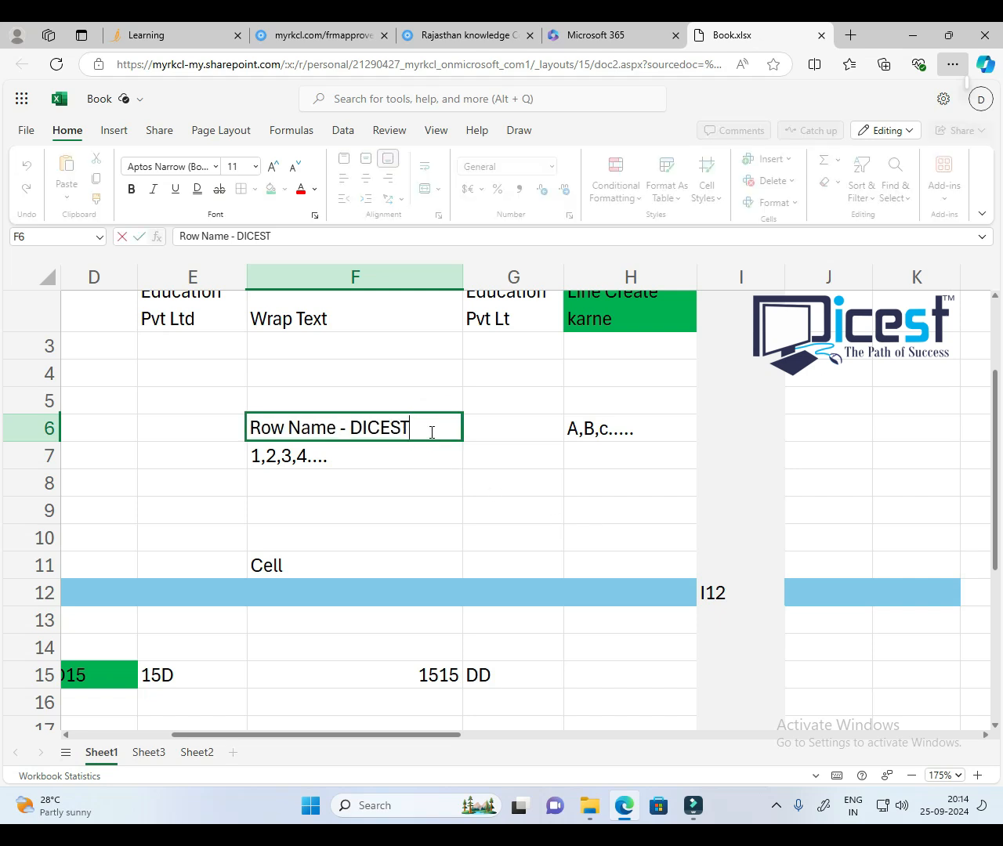
pyautogui.press('Escape')
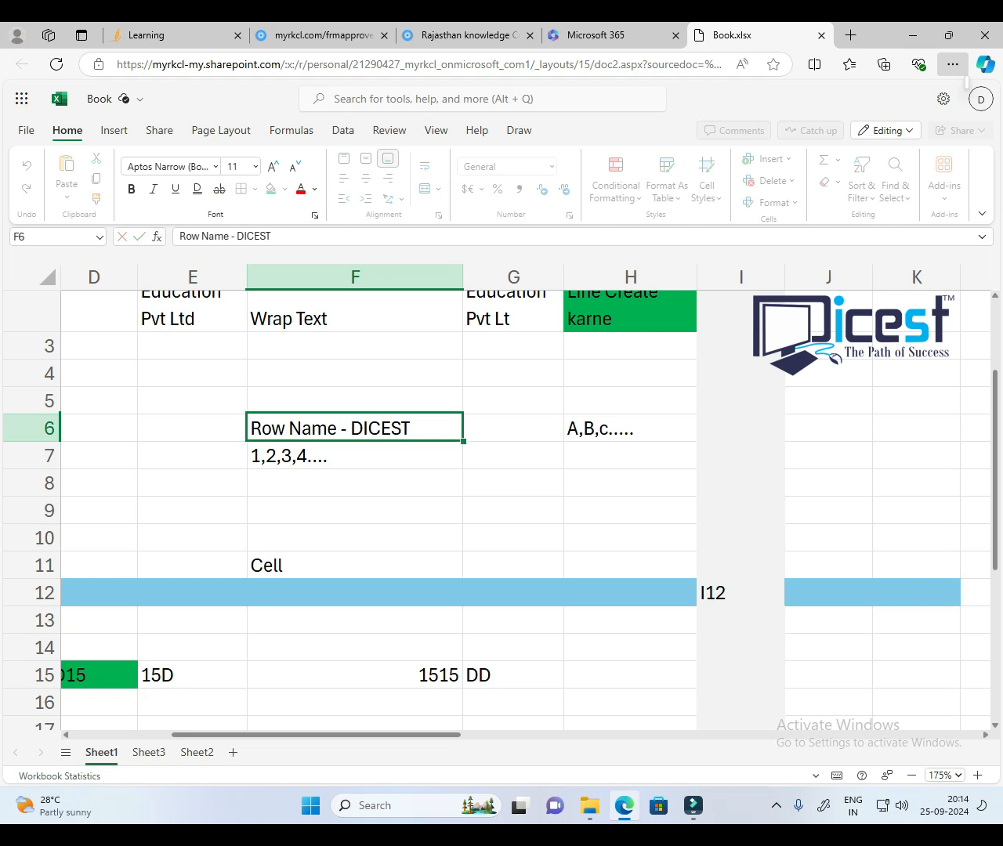
# Step: Enter the note Short Key - F2 in cell F5, above the Row Name - DICEST cell
pyautogui.click(365, 398)
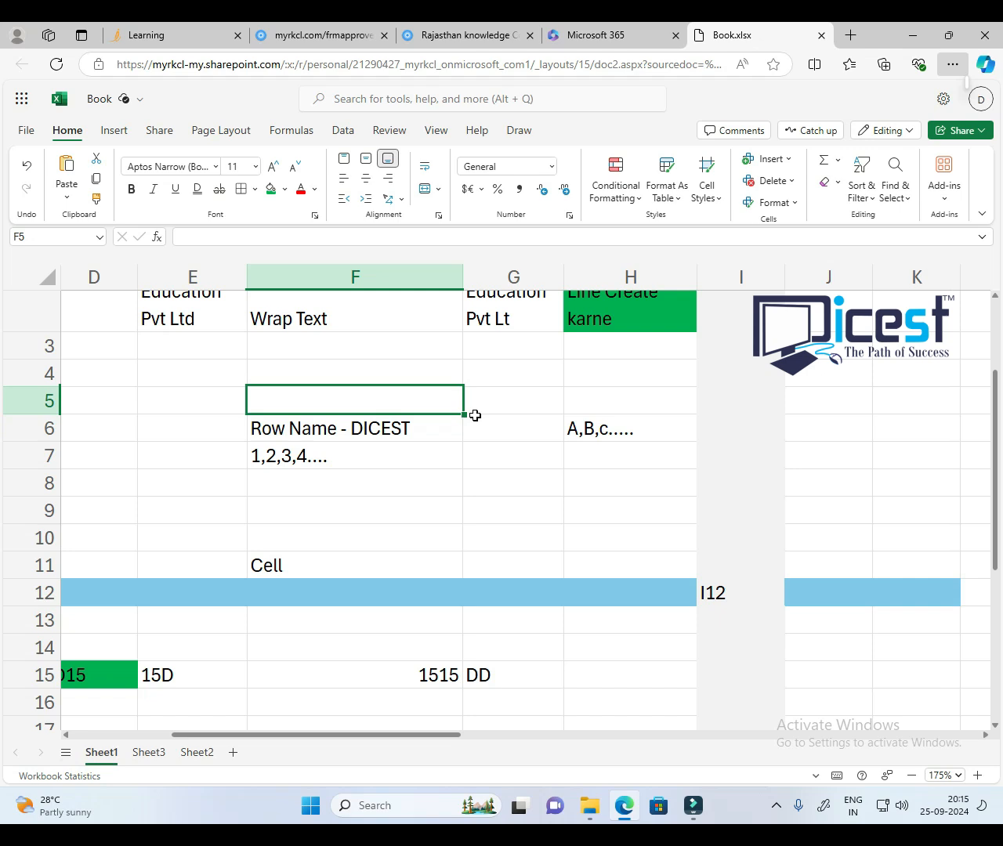
pyautogui.write('Shor')
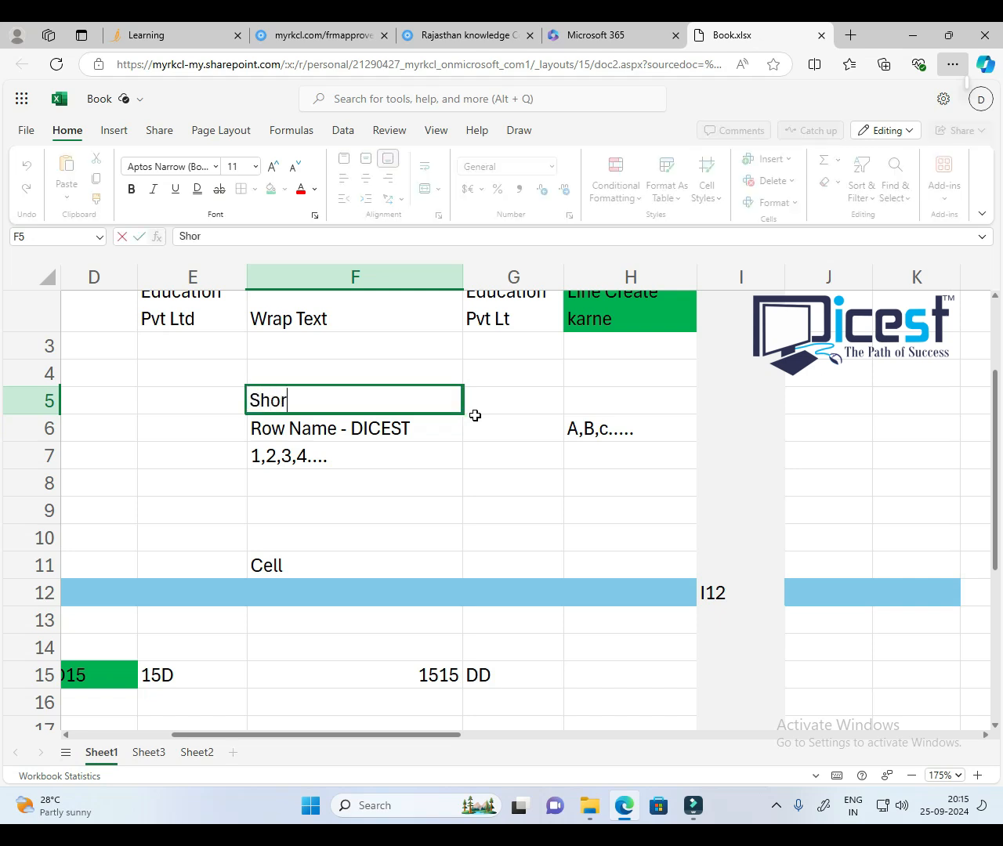
pyautogui.write('t Key - F2')
pyautogui.click(394, 472)
# Step: Open the text of cell F6 for editing in the formula bar
pyautogui.click(378, 429)
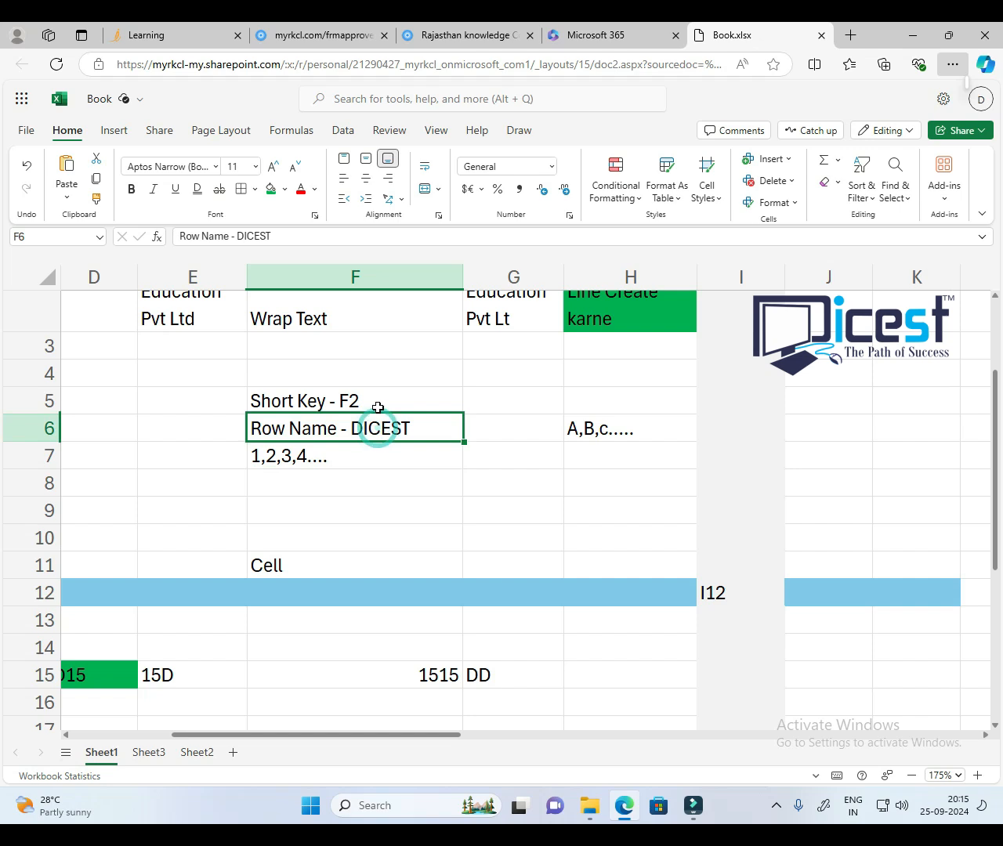
pyautogui.click(379, 402)
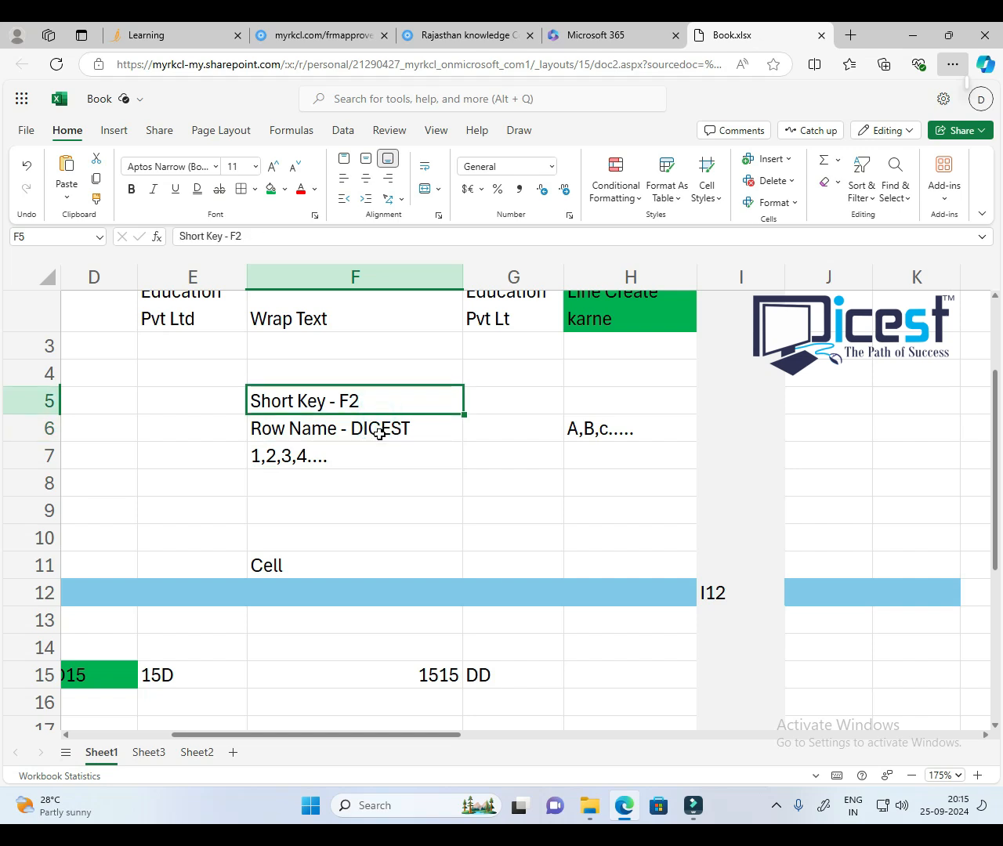
pyautogui.click(376, 433)
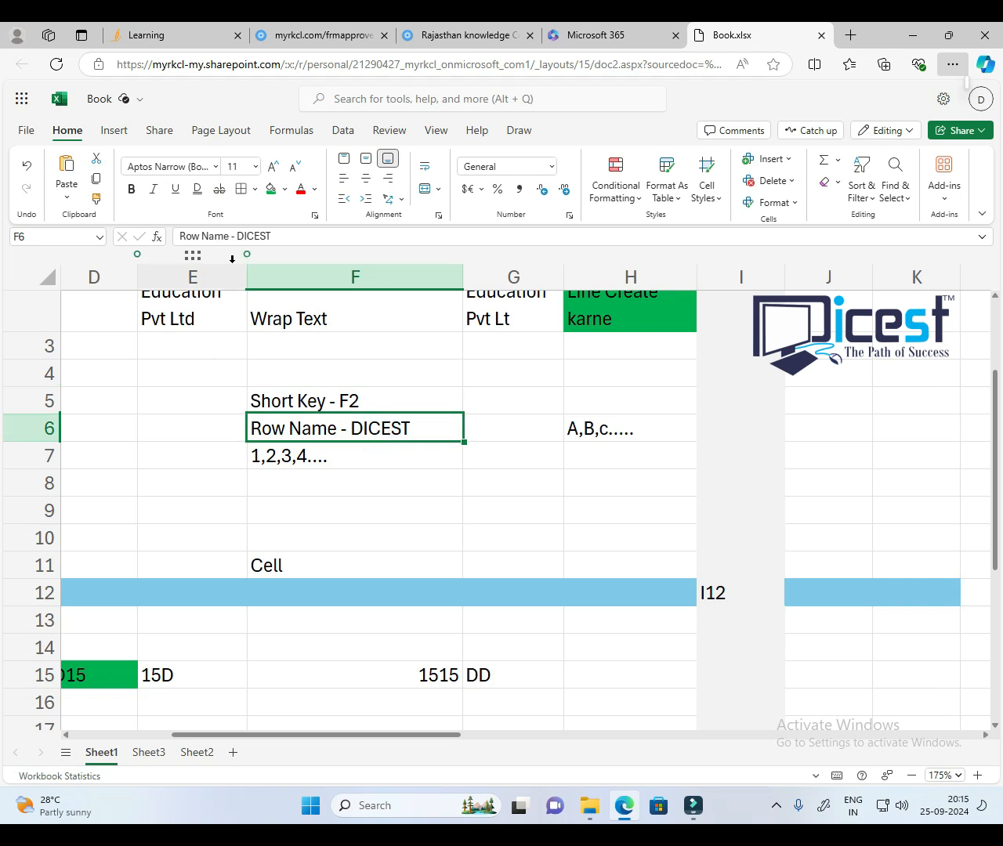
pyautogui.click(267, 235)
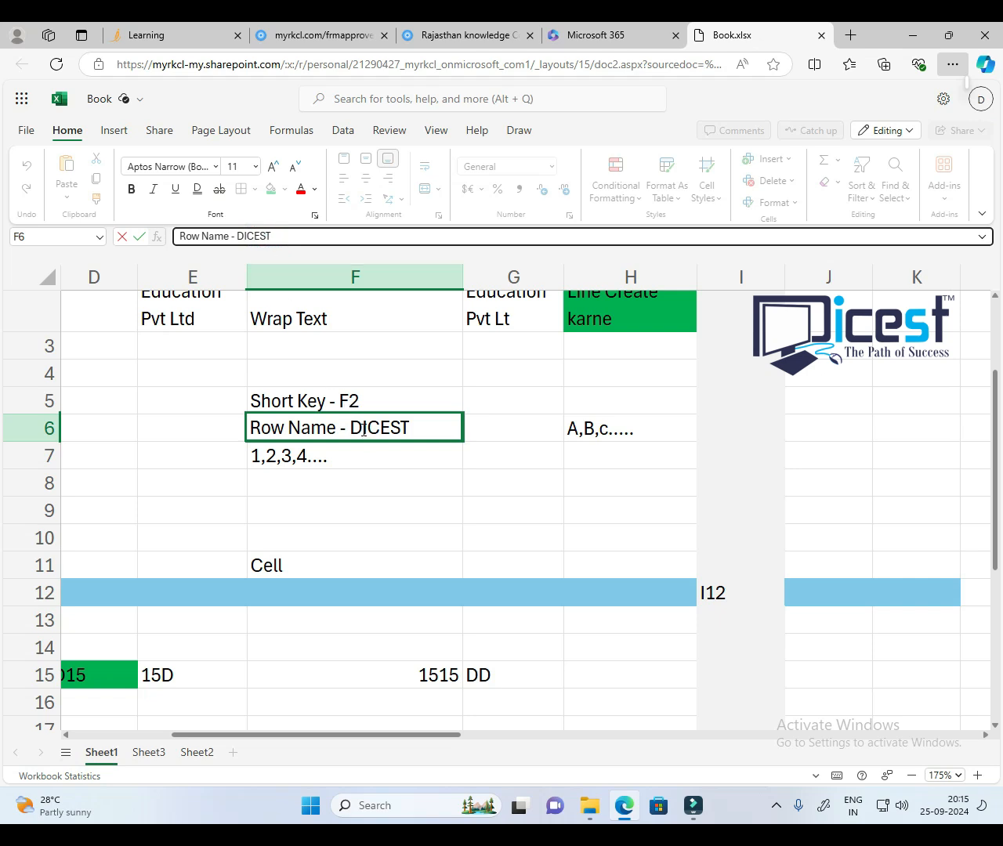
# Step: Review the Sheet1 notes on row names and cell references, and highlight the bordered range D18:G22
pyautogui.click(376, 497)
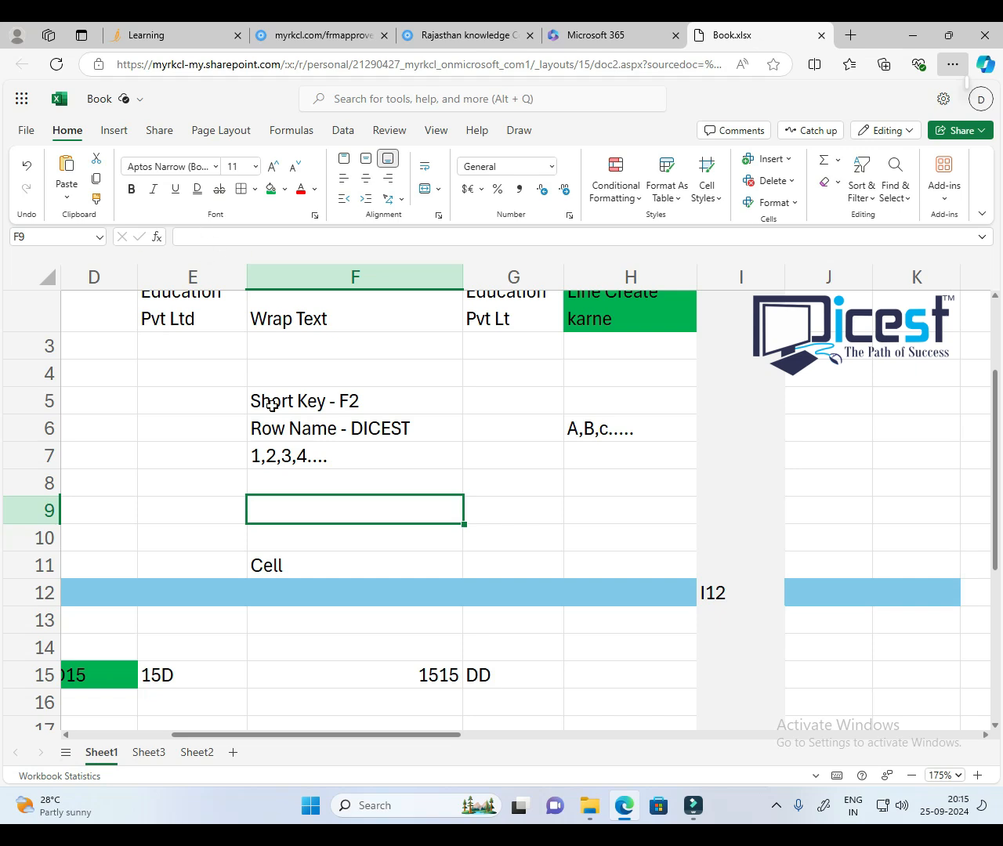
pyautogui.click(325, 432)
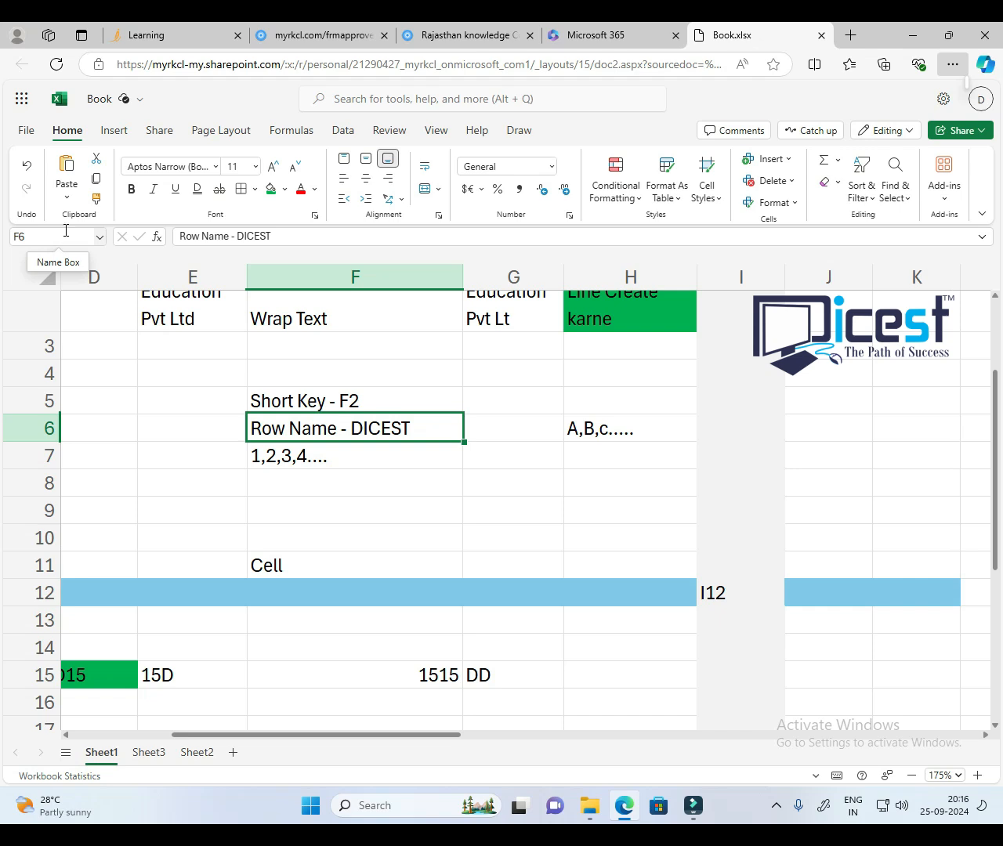
pyautogui.click(274, 279)
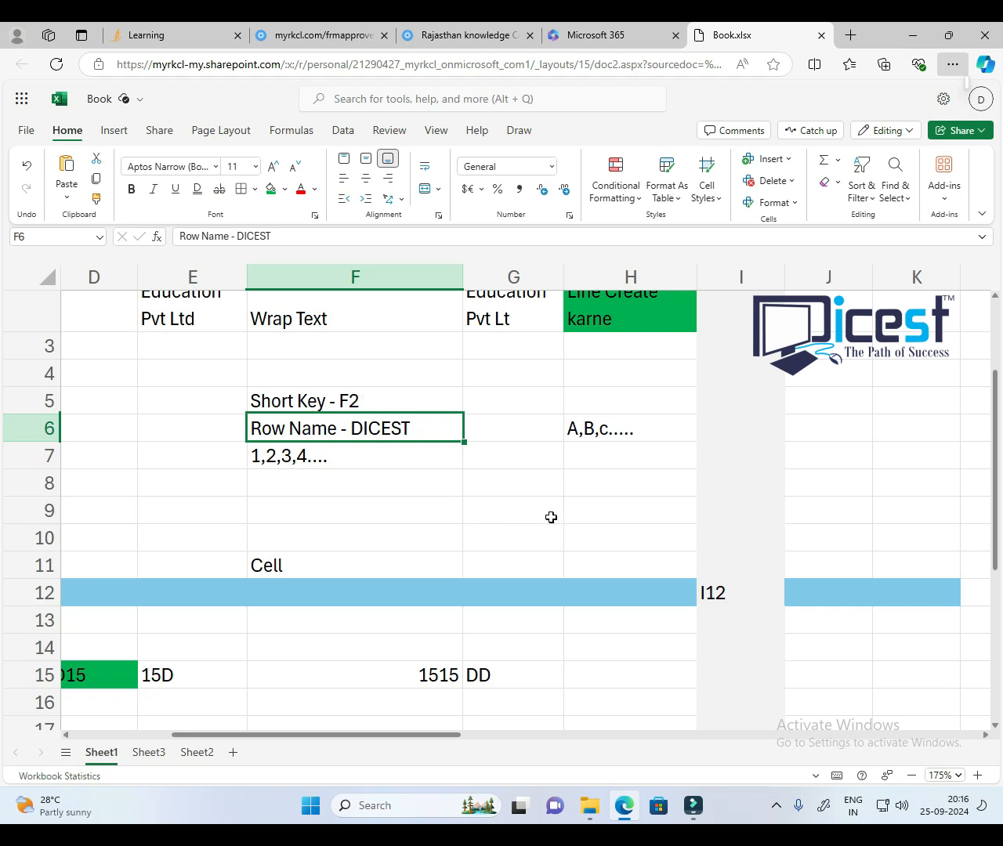
pyautogui.scroll(3, 583, 517)
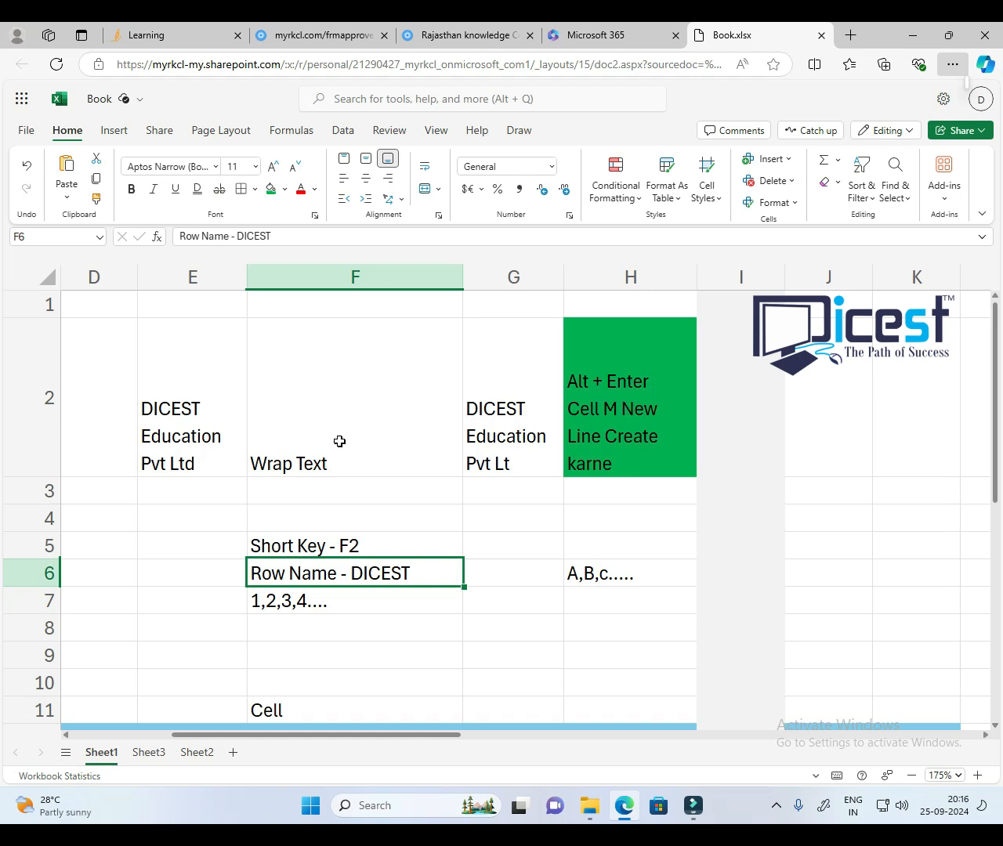
pyautogui.scroll(-5, 339, 441)
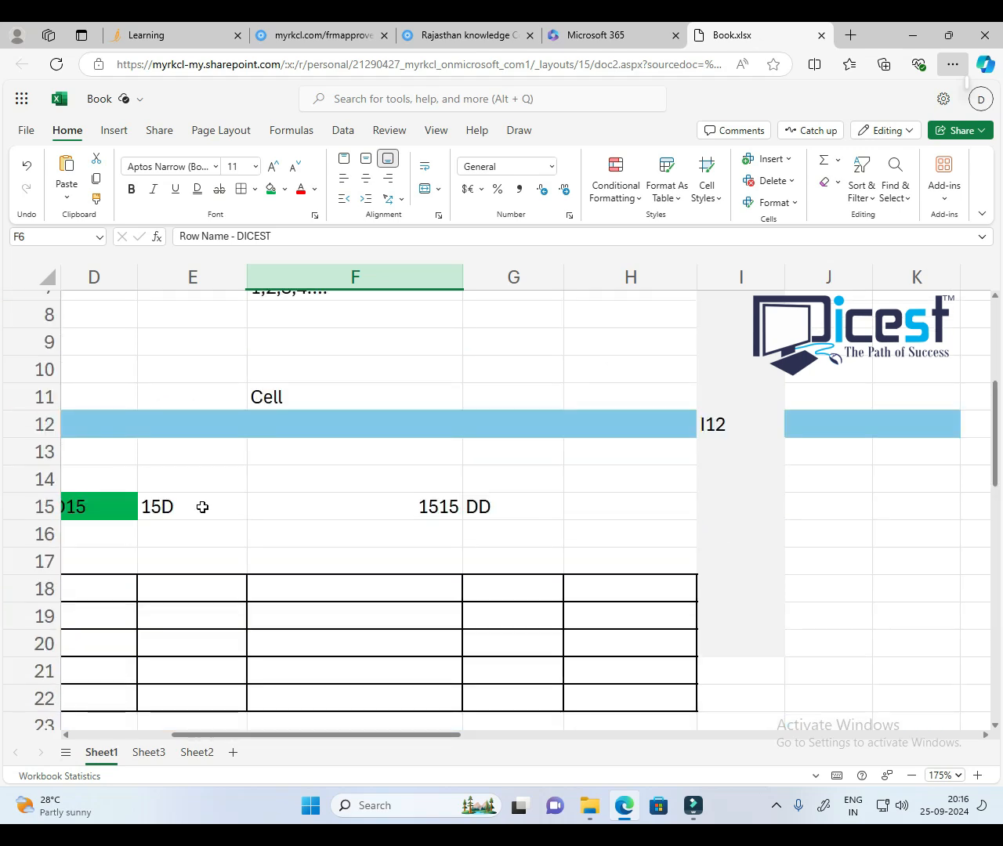
pyautogui.click(202, 507)
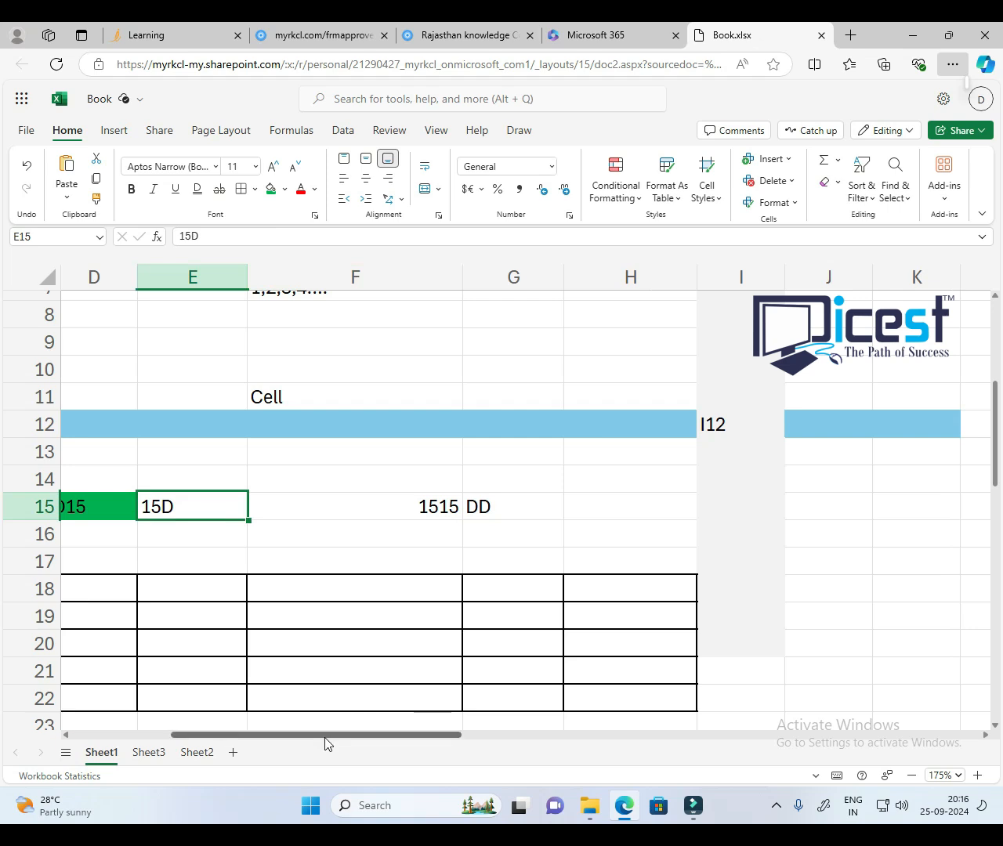
pyautogui.moveTo(326, 735); pyautogui.dragTo(163, 719)
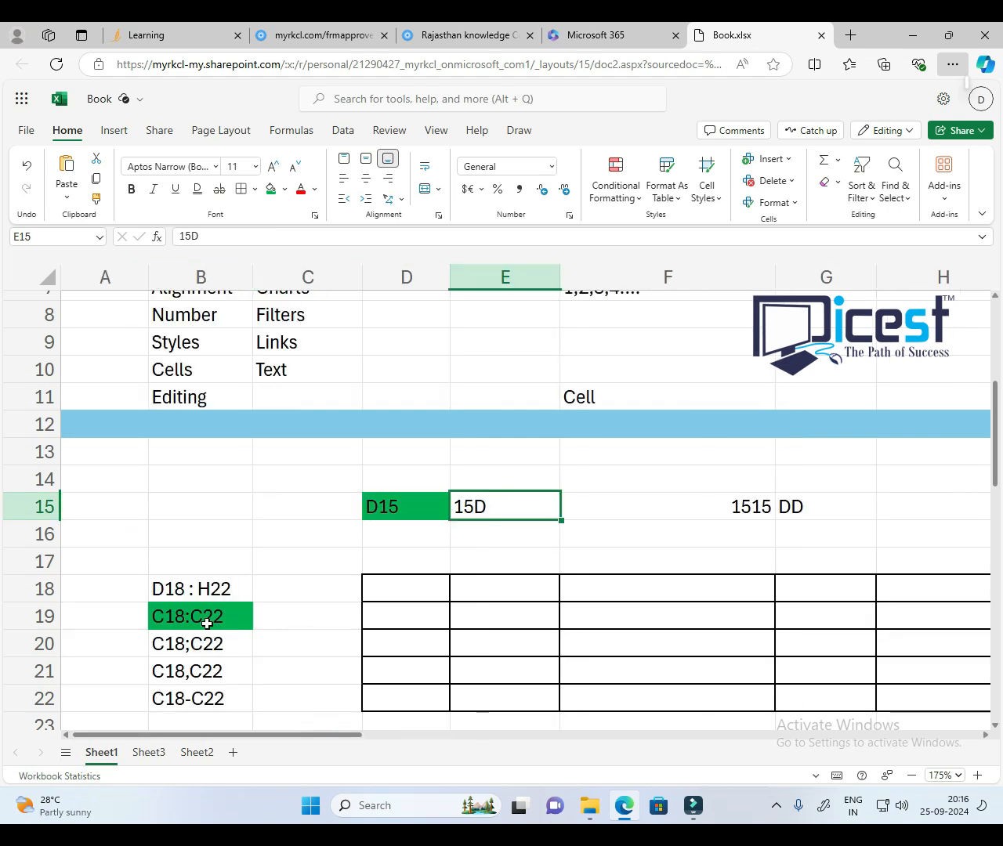
pyautogui.moveTo(413, 591); pyautogui.dragTo(824, 692)
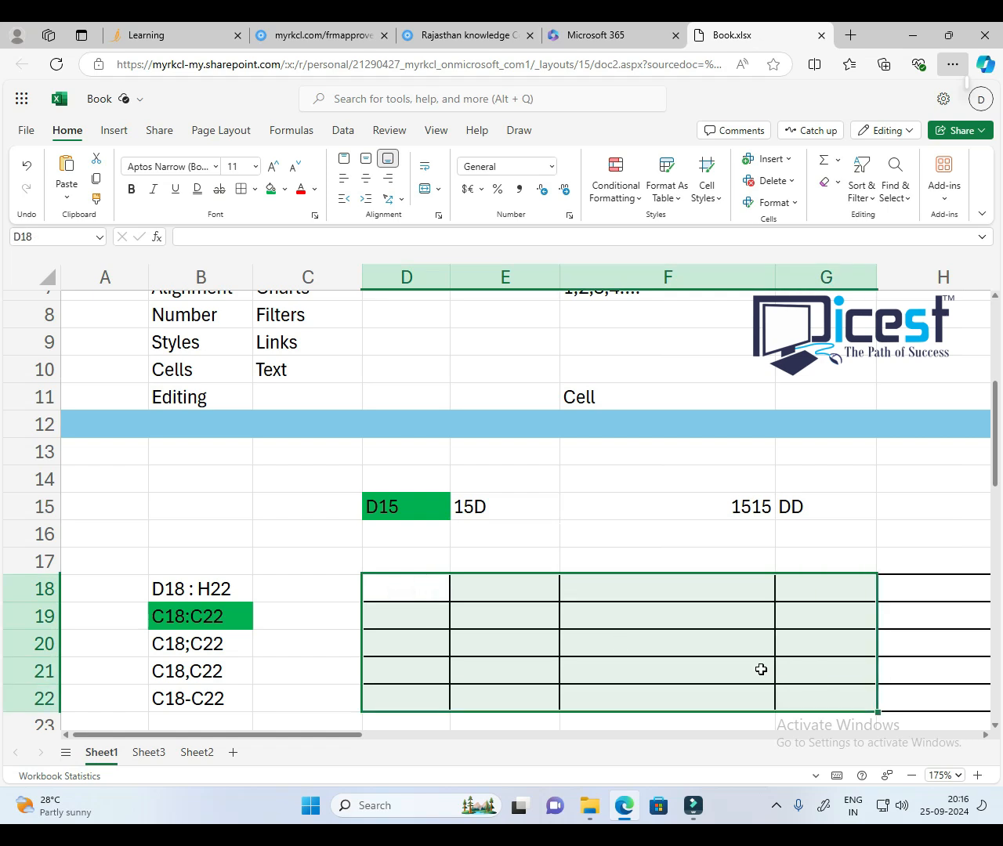
pyautogui.click(668, 509)
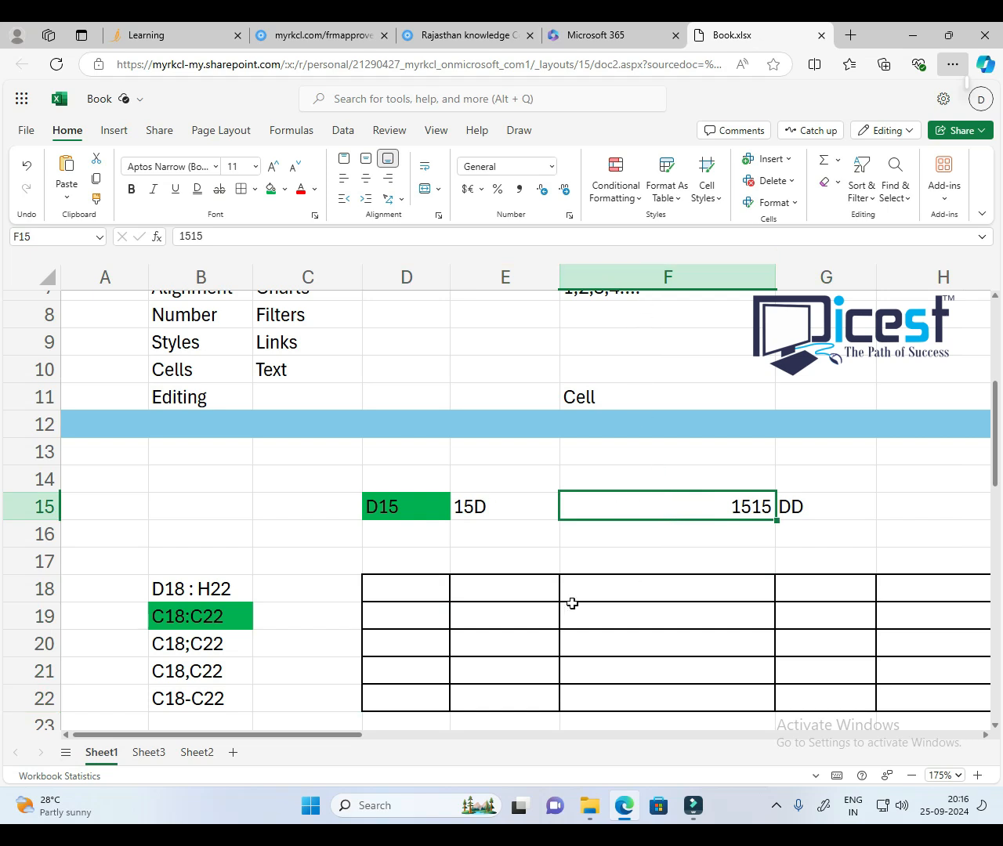
pyautogui.moveTo(387, 591); pyautogui.dragTo(825, 698)
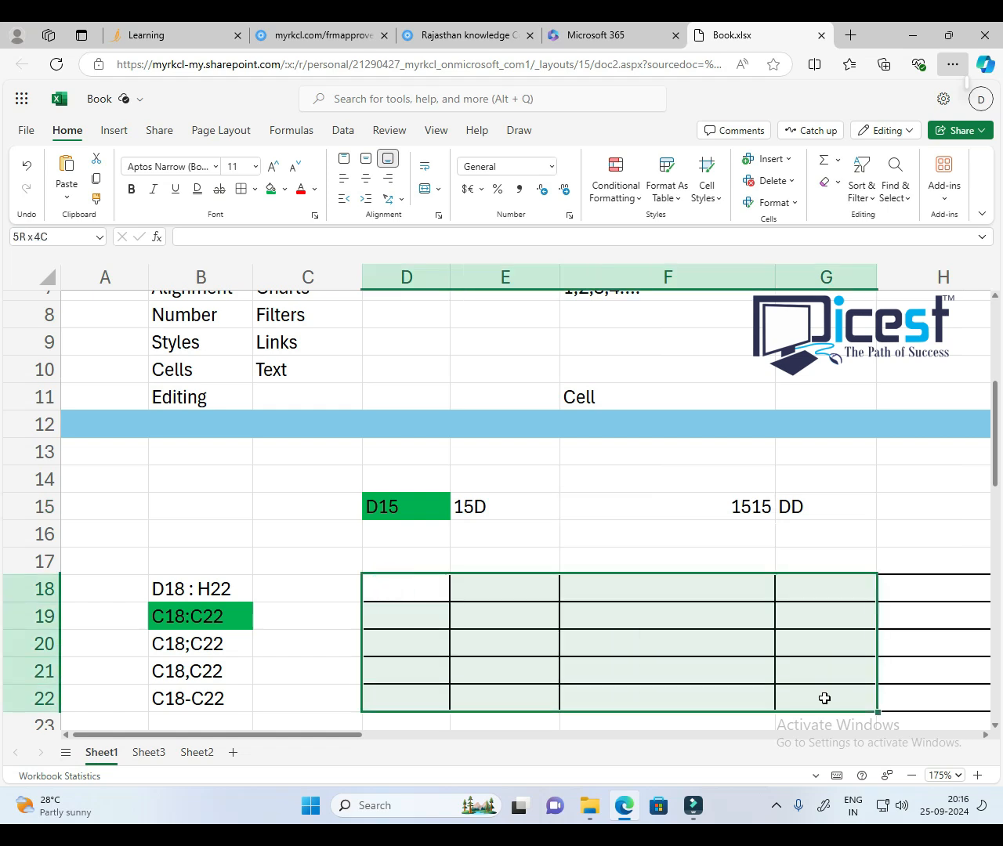
# Step: Enter the text "A1" in cell A1 of Sheet1
pyautogui.scroll(5, 262, 573)
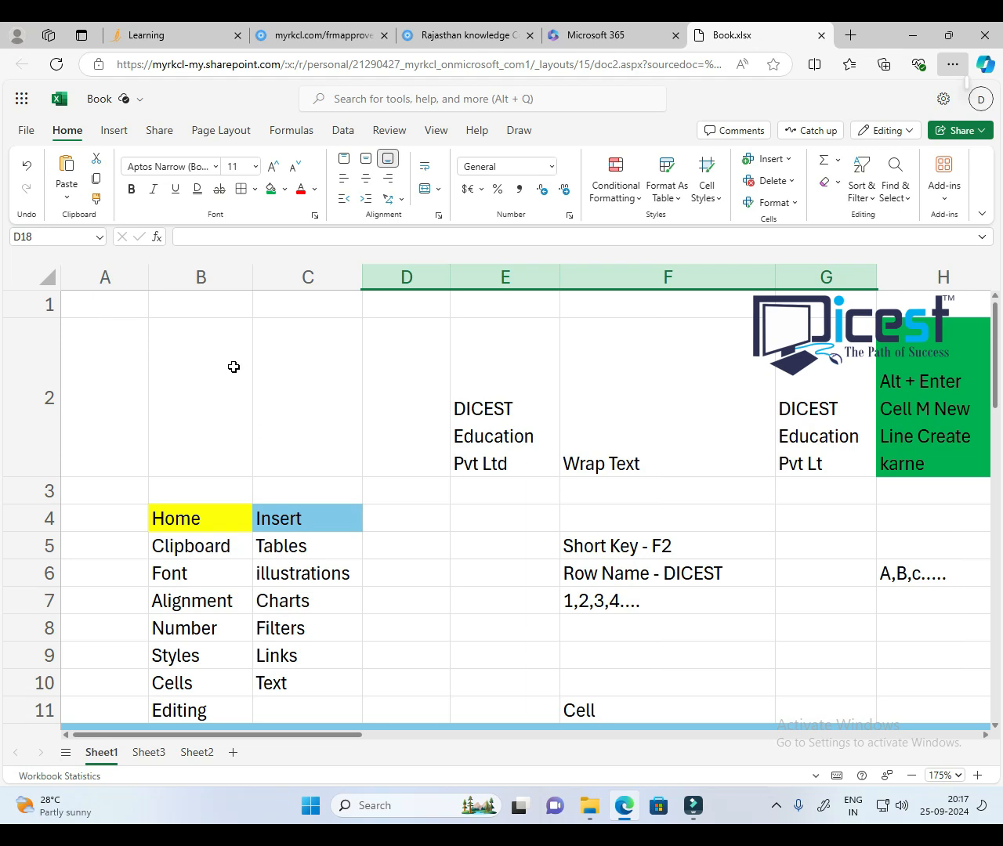
pyautogui.click(105, 315)
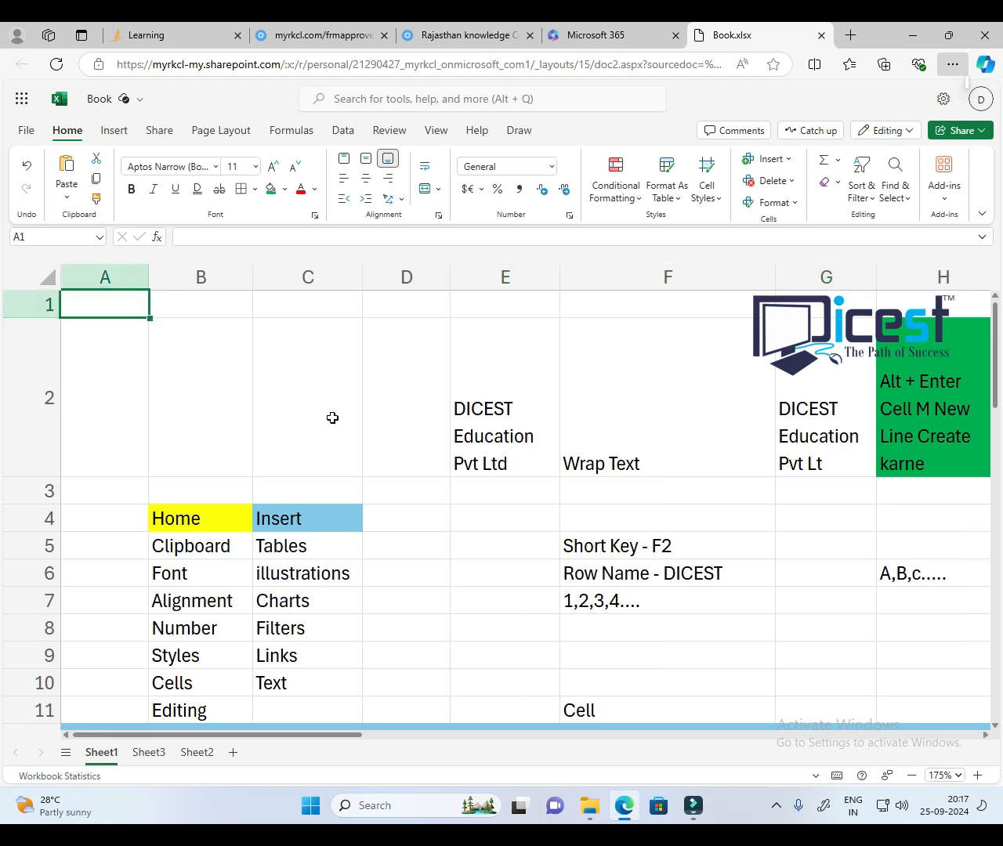
pyautogui.click(85, 304)
pyautogui.write('A1')
pyautogui.press('Return')
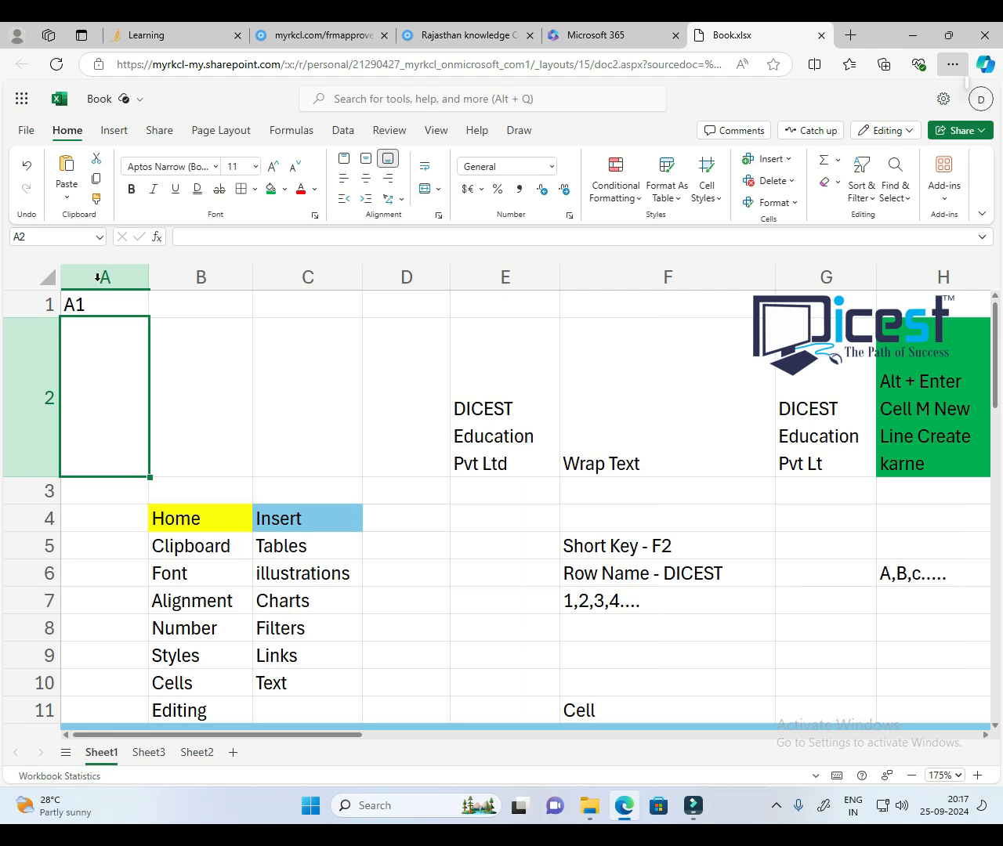
# Step: Enter the label "CtRL+C" in cell B2, above the Home list
pyautogui.click(374, 445)
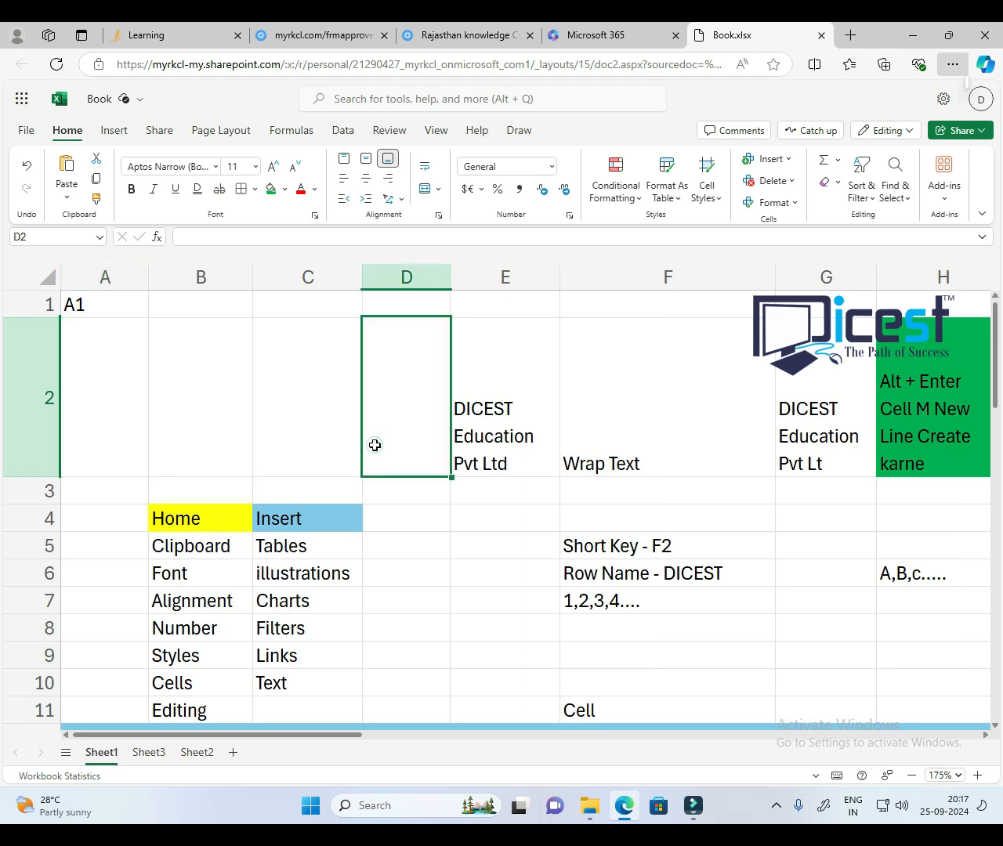
pyautogui.click(217, 400)
pyautogui.scroll(-3, 394, 479)
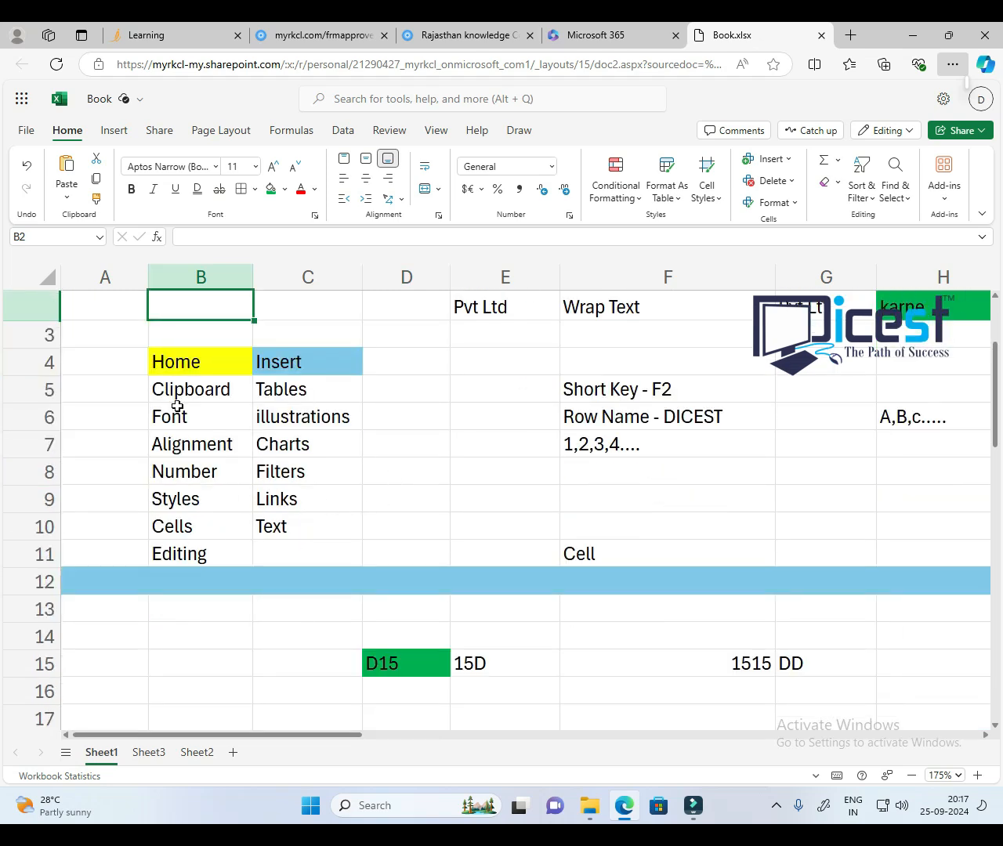
pyautogui.moveTo(190, 358); pyautogui.dragTo(197, 549)
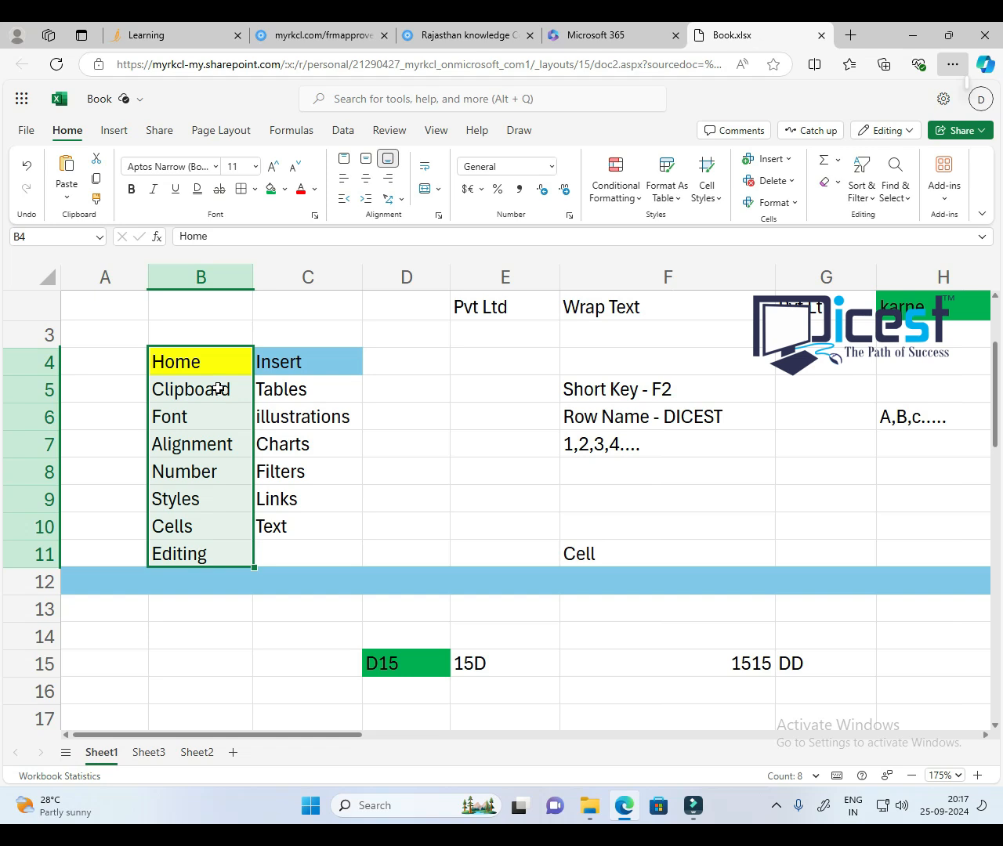
pyautogui.click(213, 309)
pyautogui.write('CtRL+C')
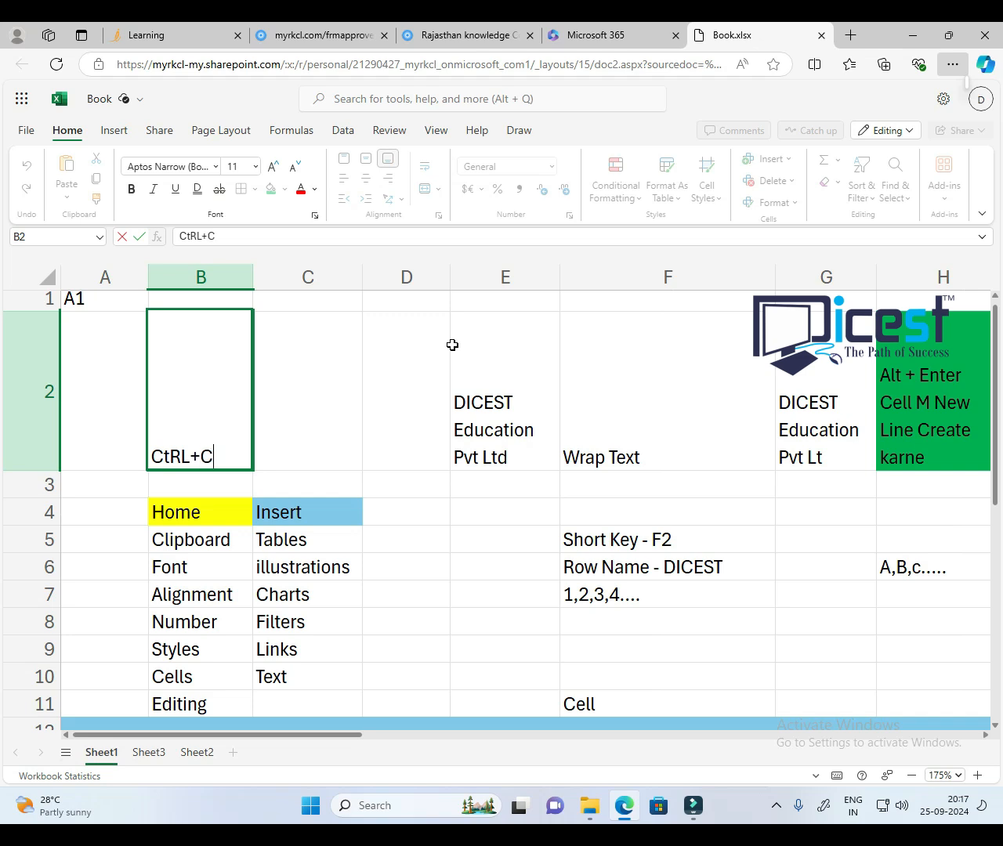
pyautogui.press('Return')
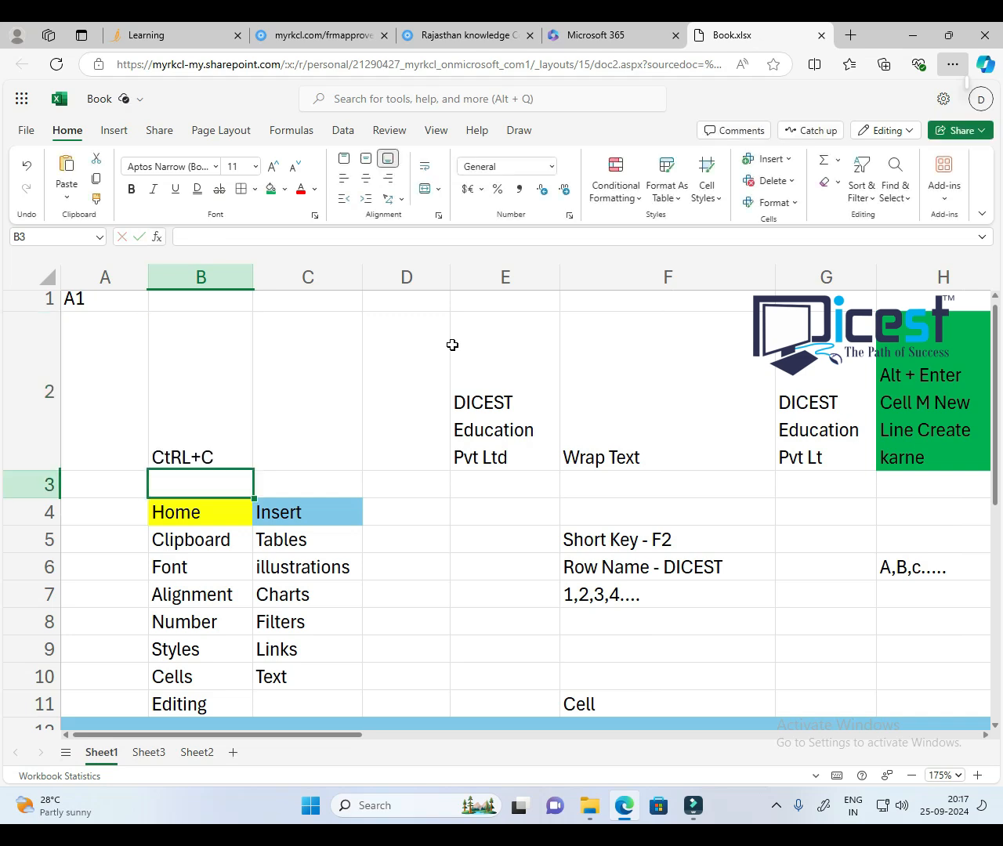
# Step: Copy the Home list in B4:B11 and paste it starting at cell B15
pyautogui.scroll(-3, 258, 478)
pyautogui.moveTo(227, 364); pyautogui.dragTo(197, 540)
pyautogui.hotkey('ctrl', 'c')
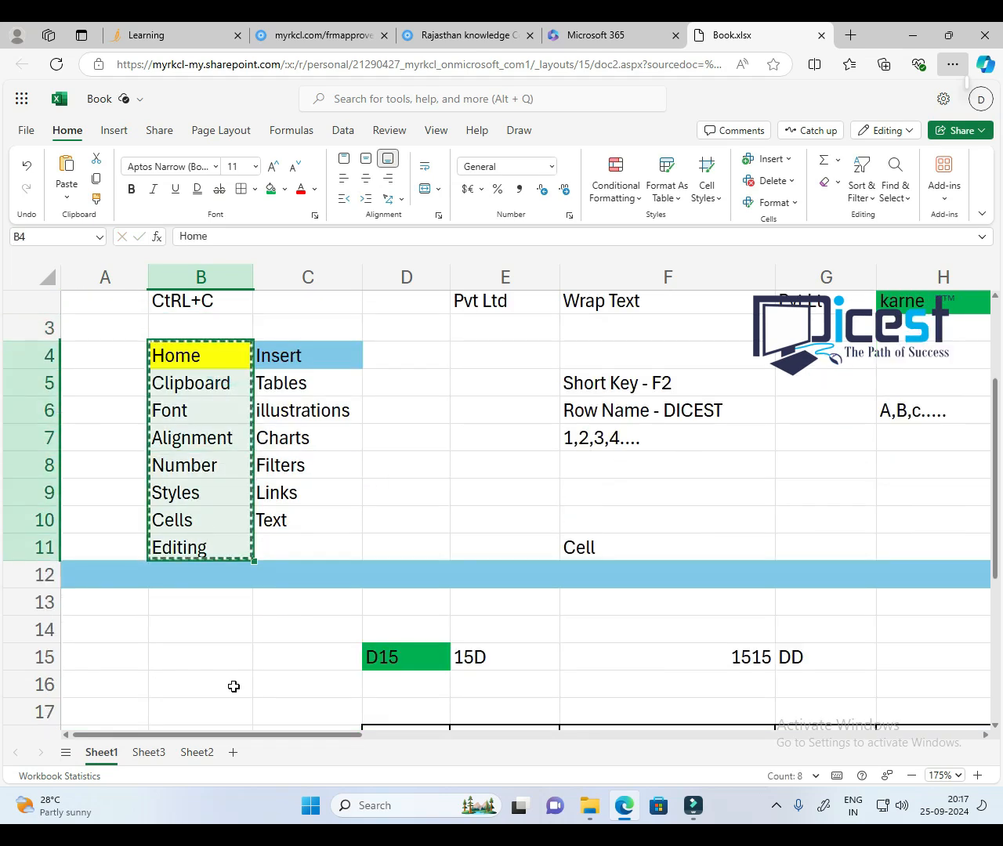
pyautogui.click(203, 656)
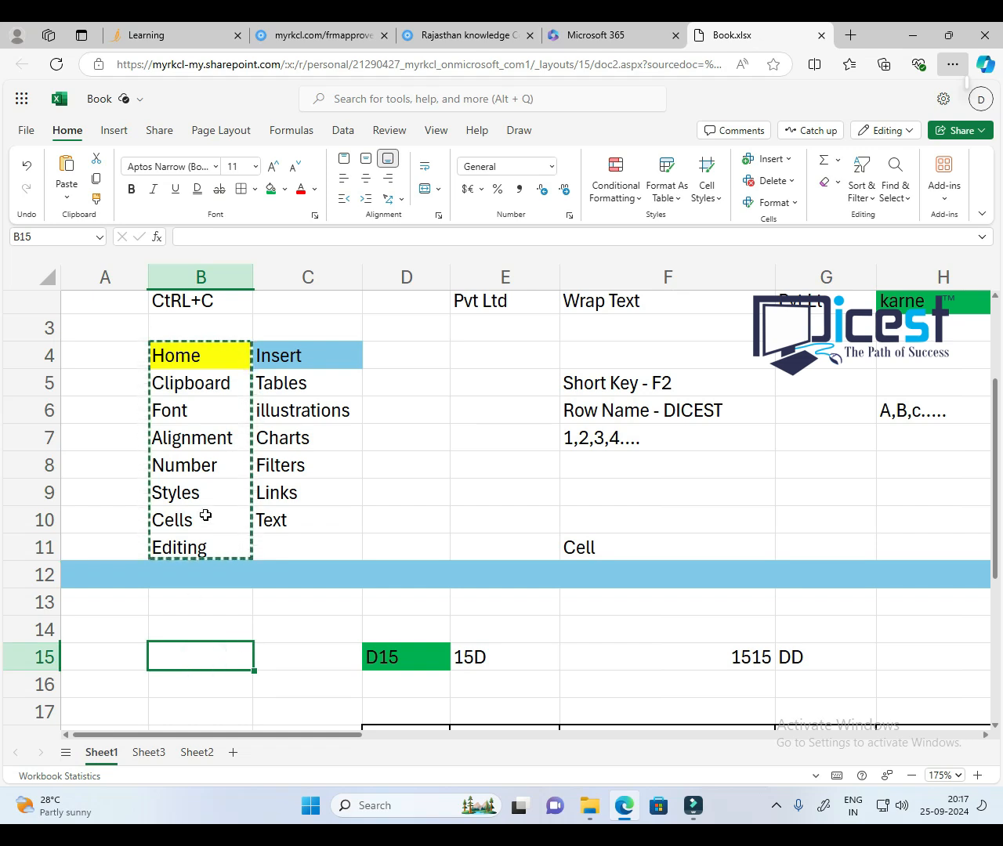
pyautogui.hotkey('ctrl', 'v')
pyautogui.scroll(-3, 243, 611)
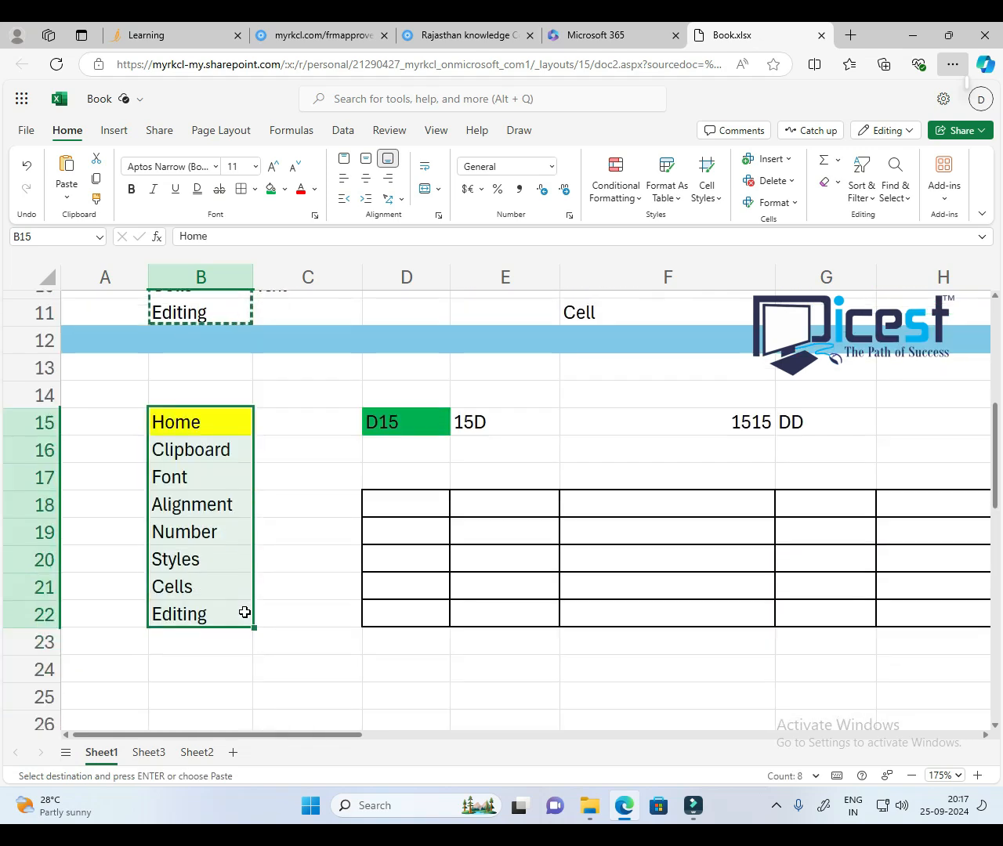
# Step: Paste the copied Home list again starting at cell D4, and end copy mode
pyautogui.scroll(4, 278, 561)
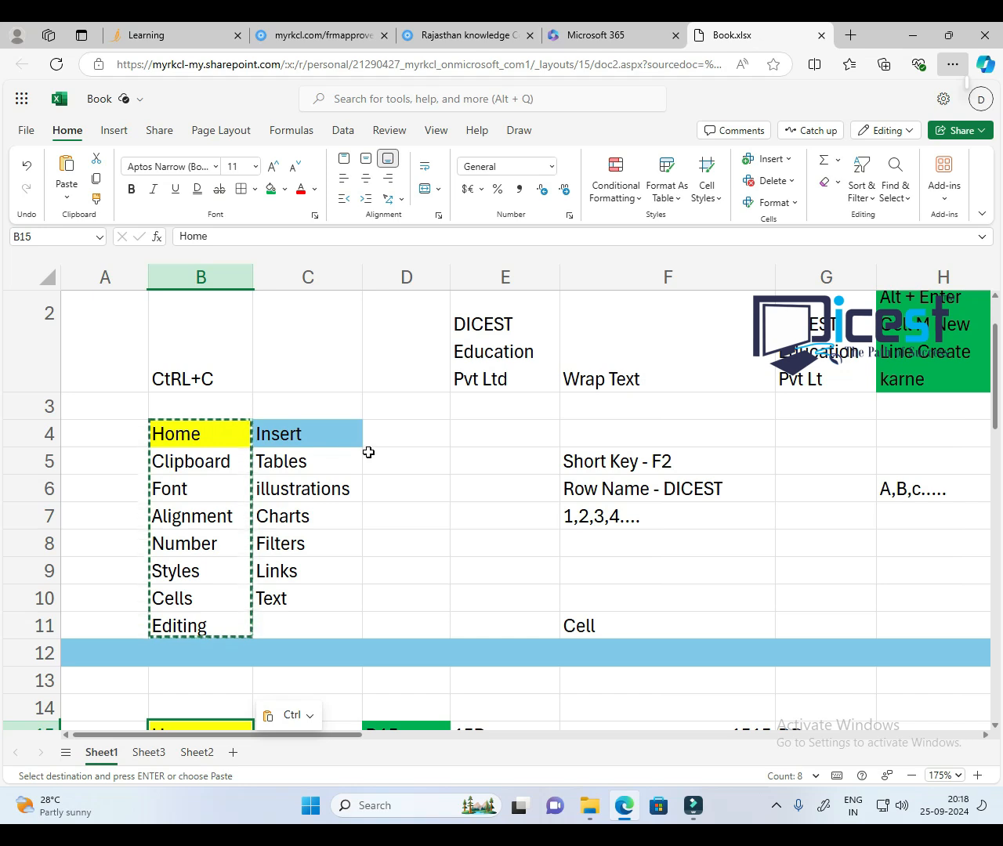
pyautogui.click(403, 435)
pyautogui.hotkey('ctrl', 'v')
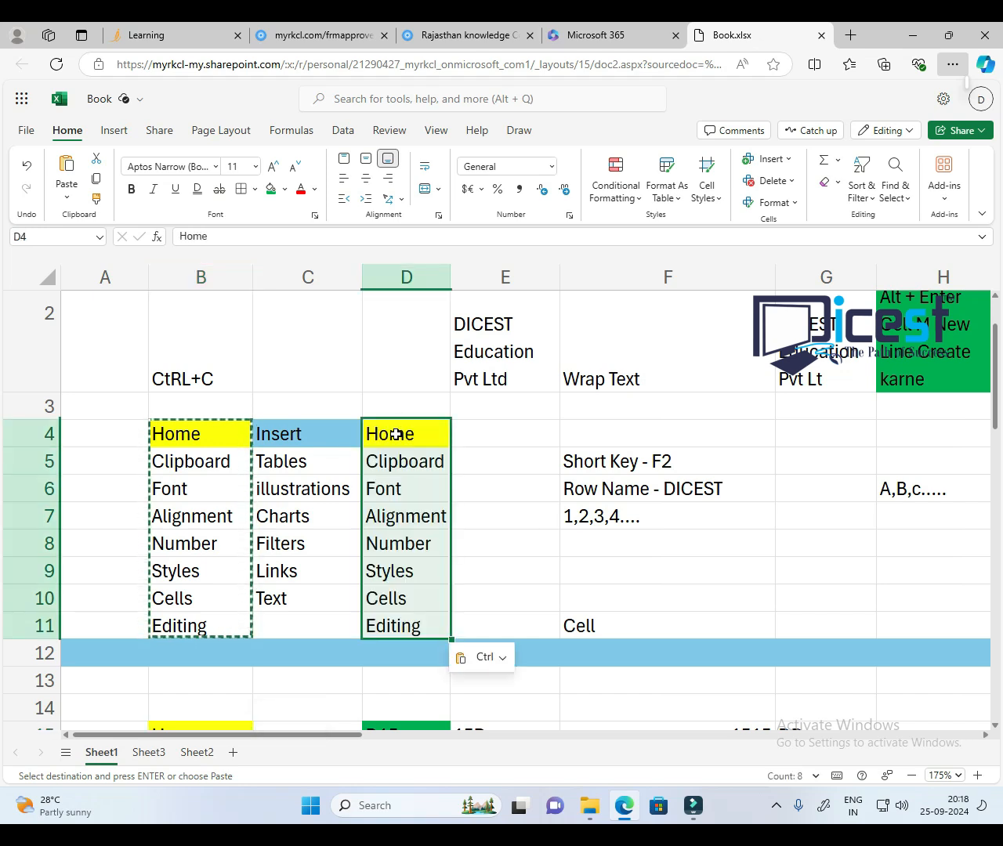
pyautogui.press('Escape')
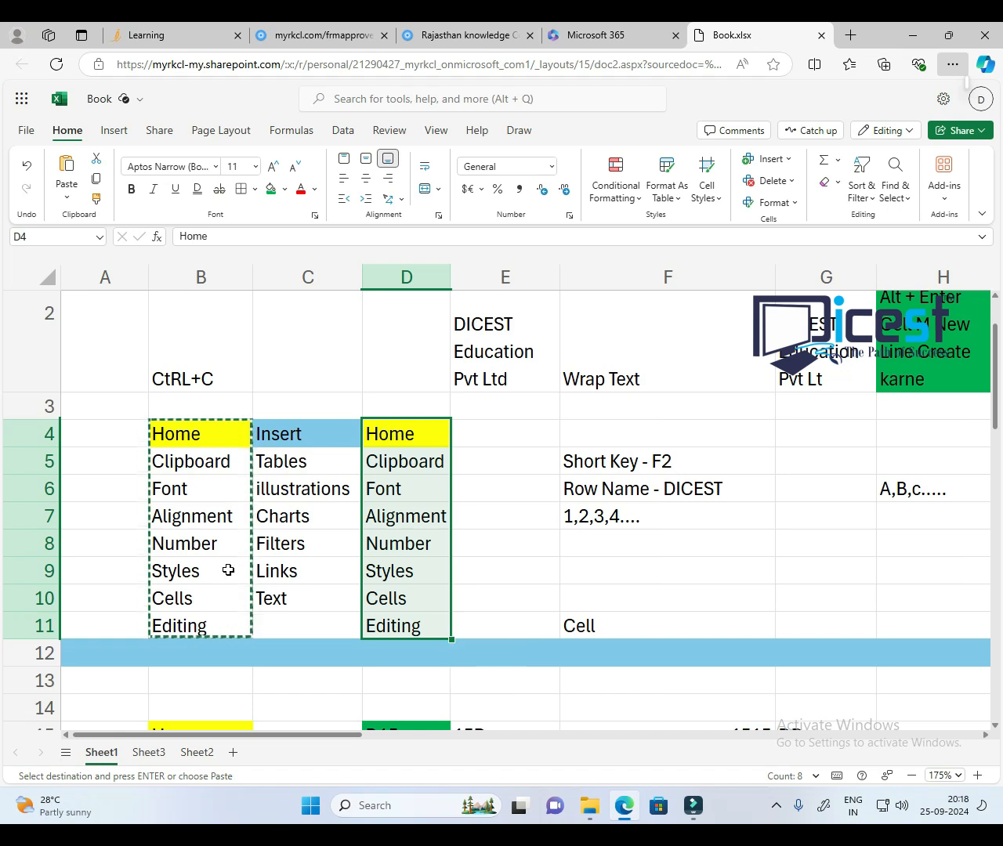
# Step: Enter the label "Ctrl + V" in cell B13, above the pasted Home list
pyautogui.scroll(-5, 246, 549)
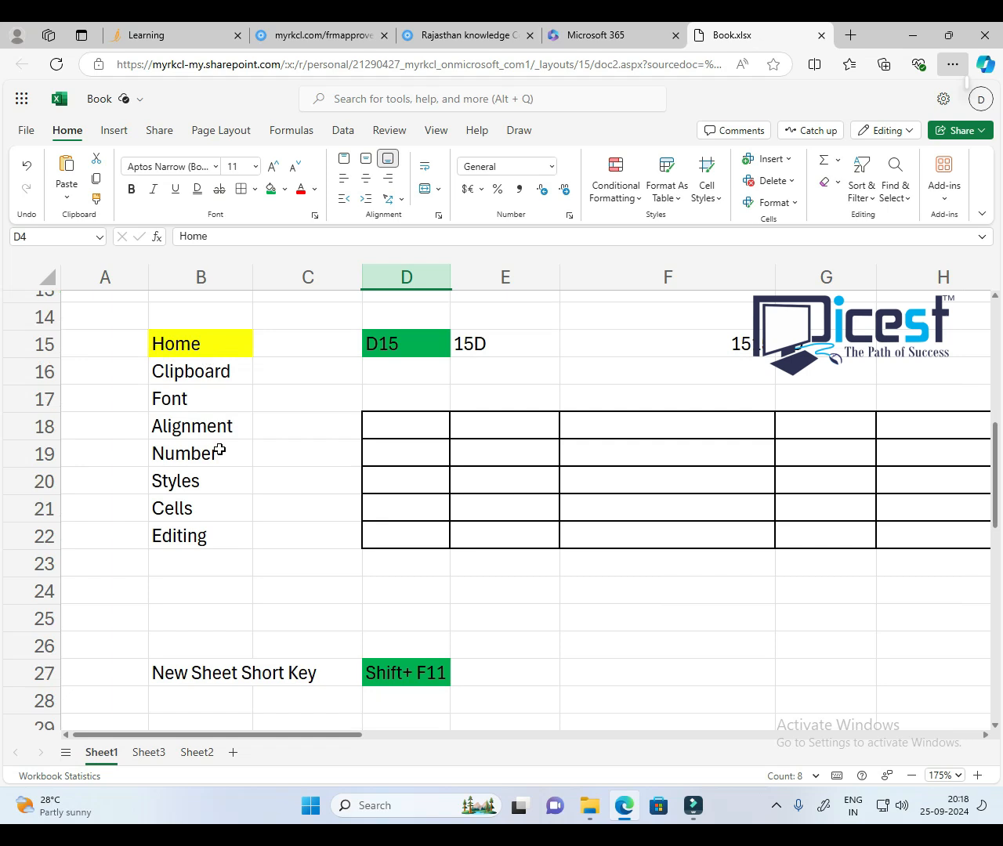
pyautogui.scroll(3, 220, 451)
pyautogui.click(196, 468)
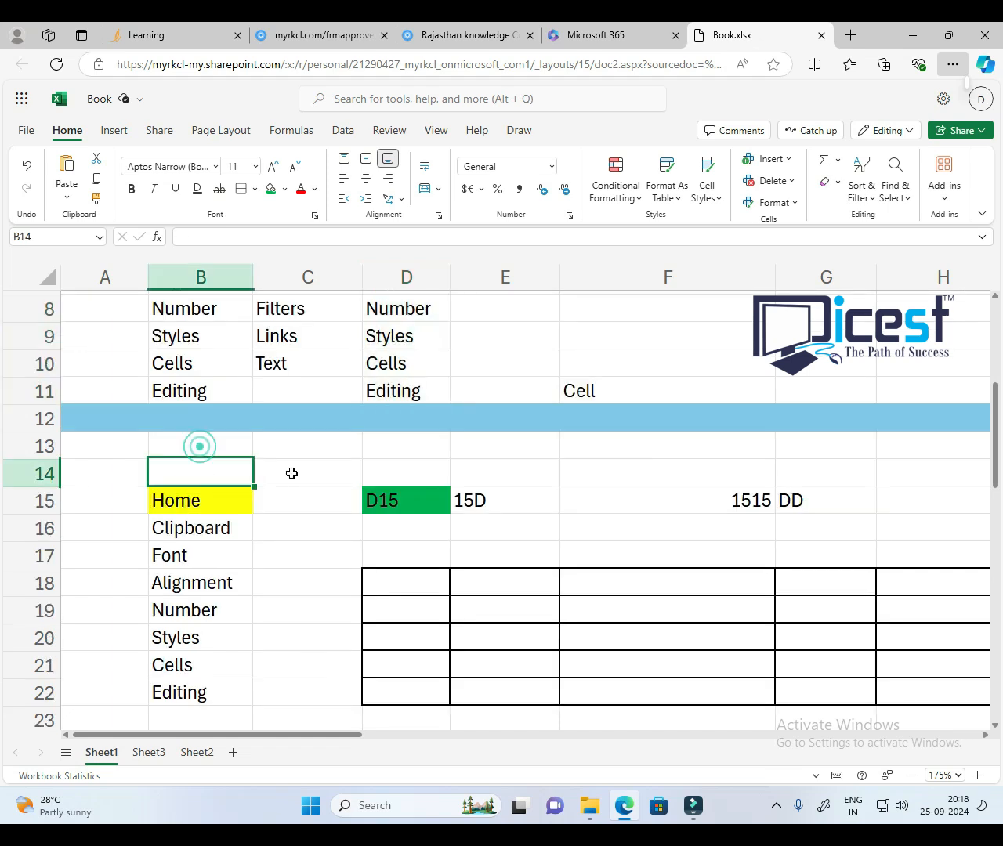
pyautogui.click(196, 446)
pyautogui.write('Ctrl + V')
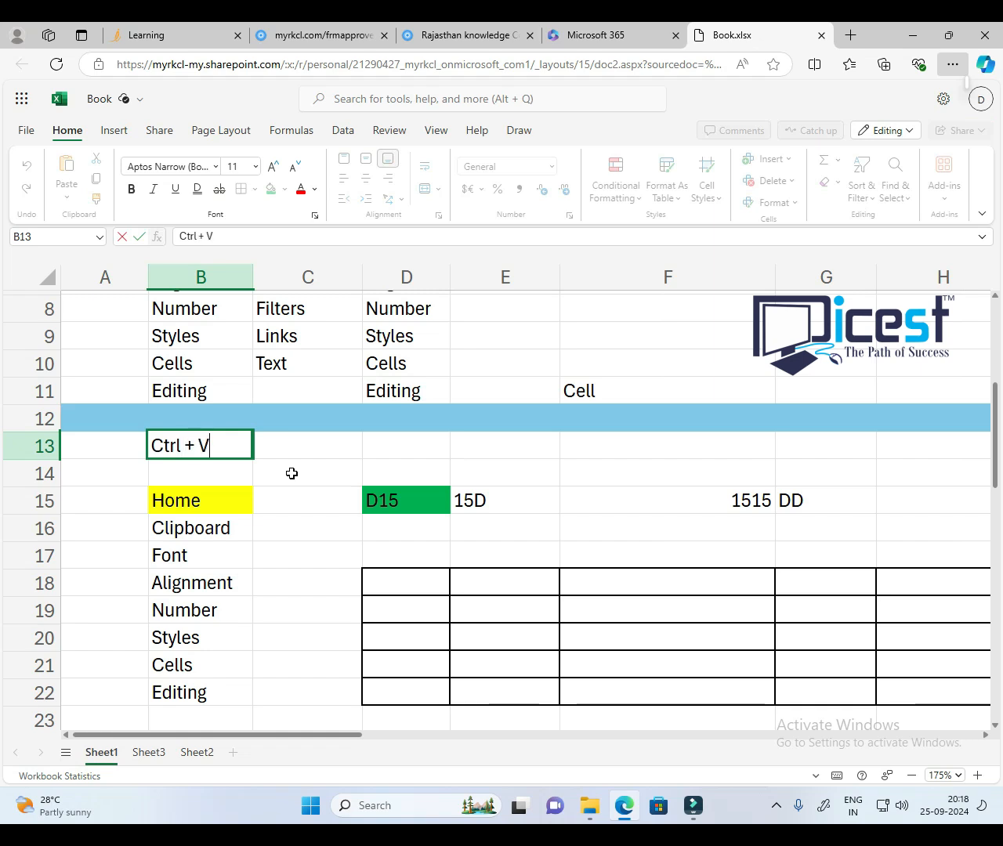
pyautogui.press('Return')
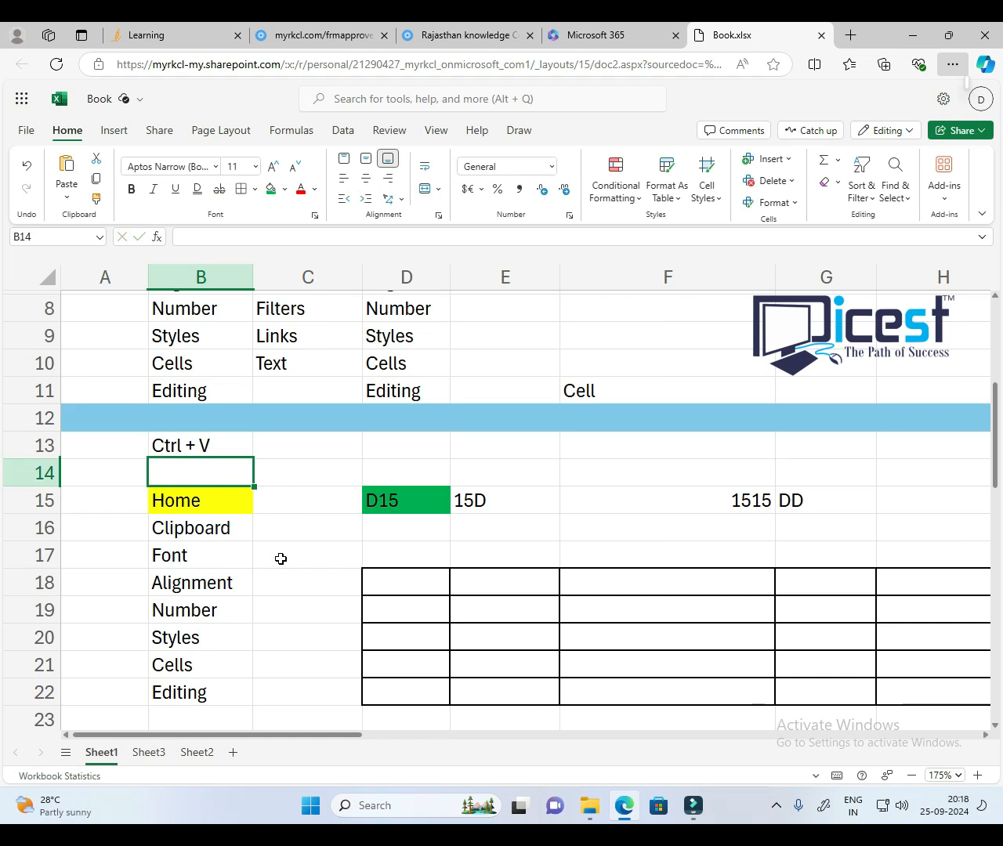
# Step: Copy the "New Sheet Short Key" text from cell B27 and paste it once into cell B37
pyautogui.scroll(-3, 280, 557)
pyautogui.scroll(-6, 363, 600)
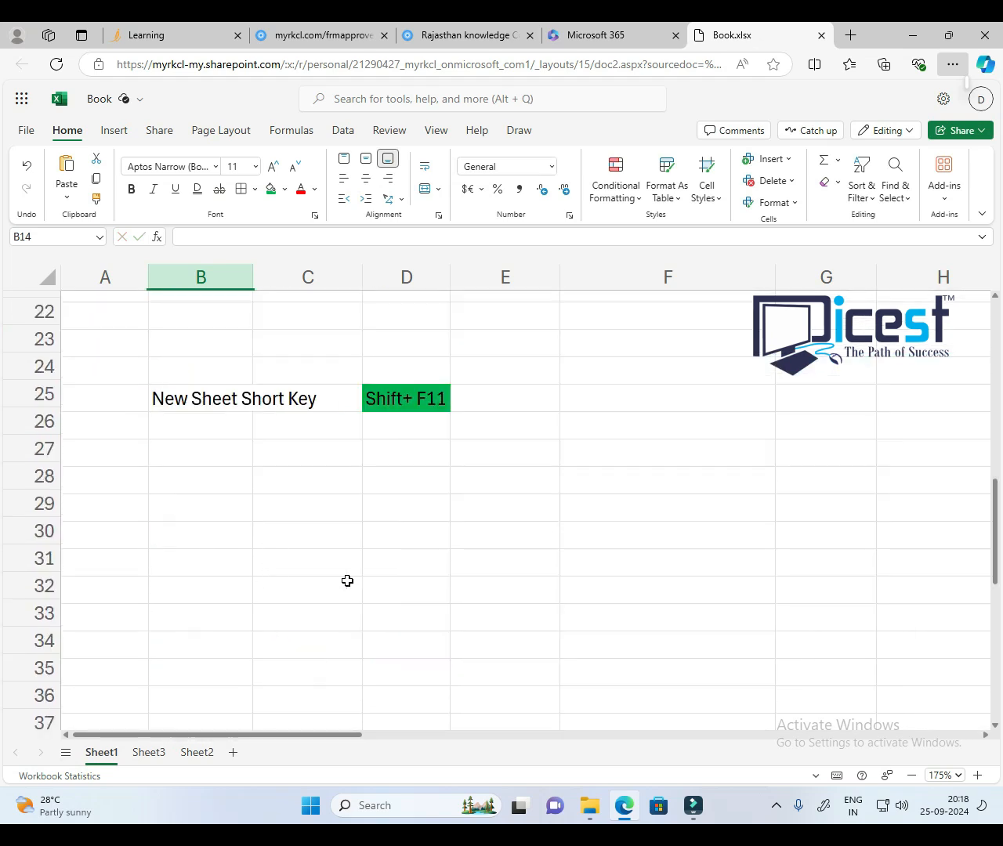
pyautogui.scroll(5, 279, 576)
pyautogui.scroll(2, 236, 489)
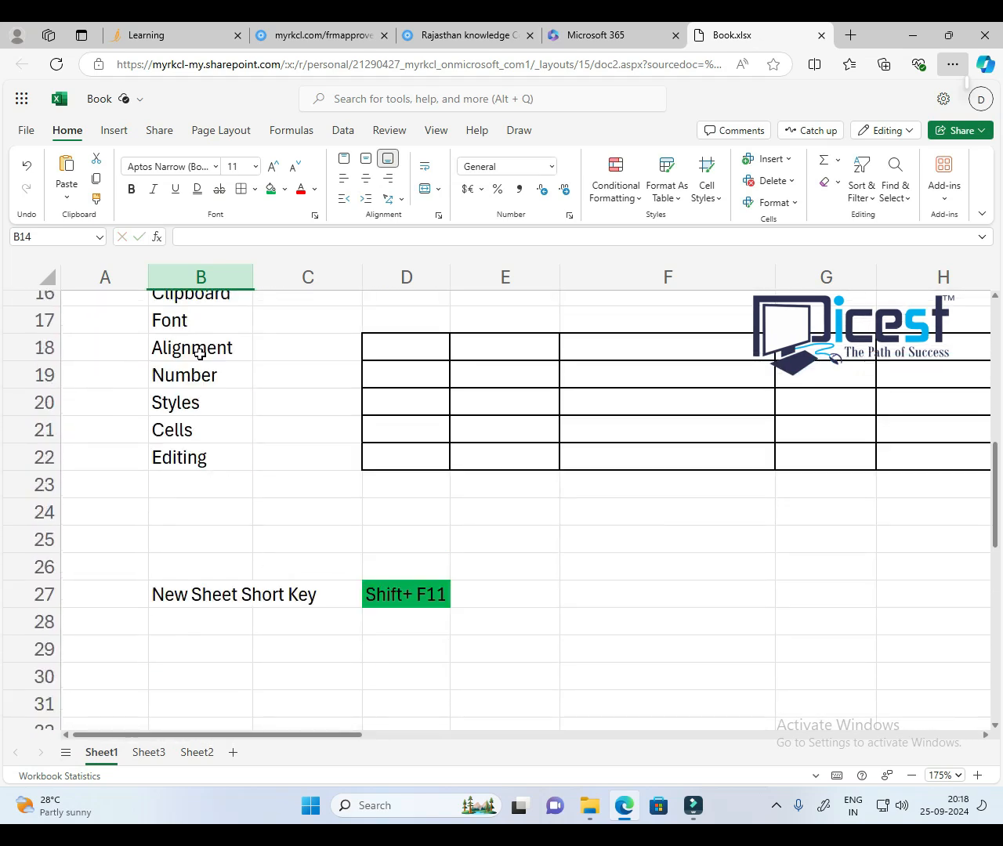
pyautogui.moveTo(210, 346); pyautogui.dragTo(206, 427)
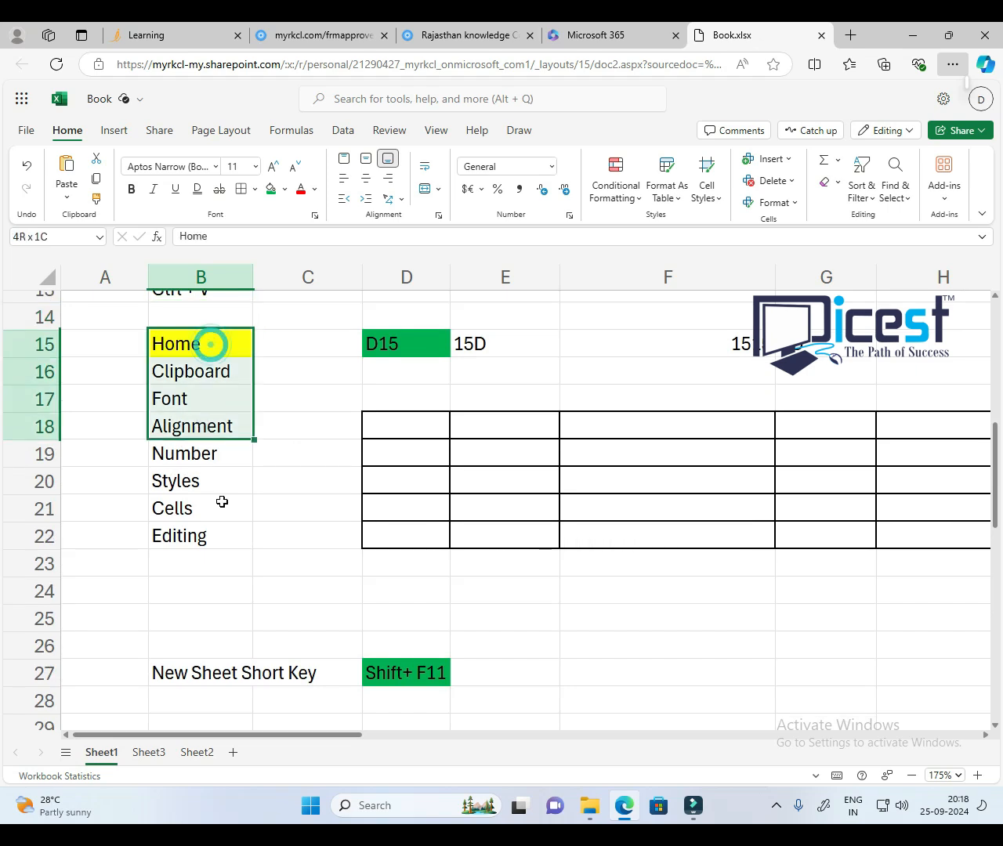
pyautogui.click(233, 573)
pyautogui.click(203, 673)
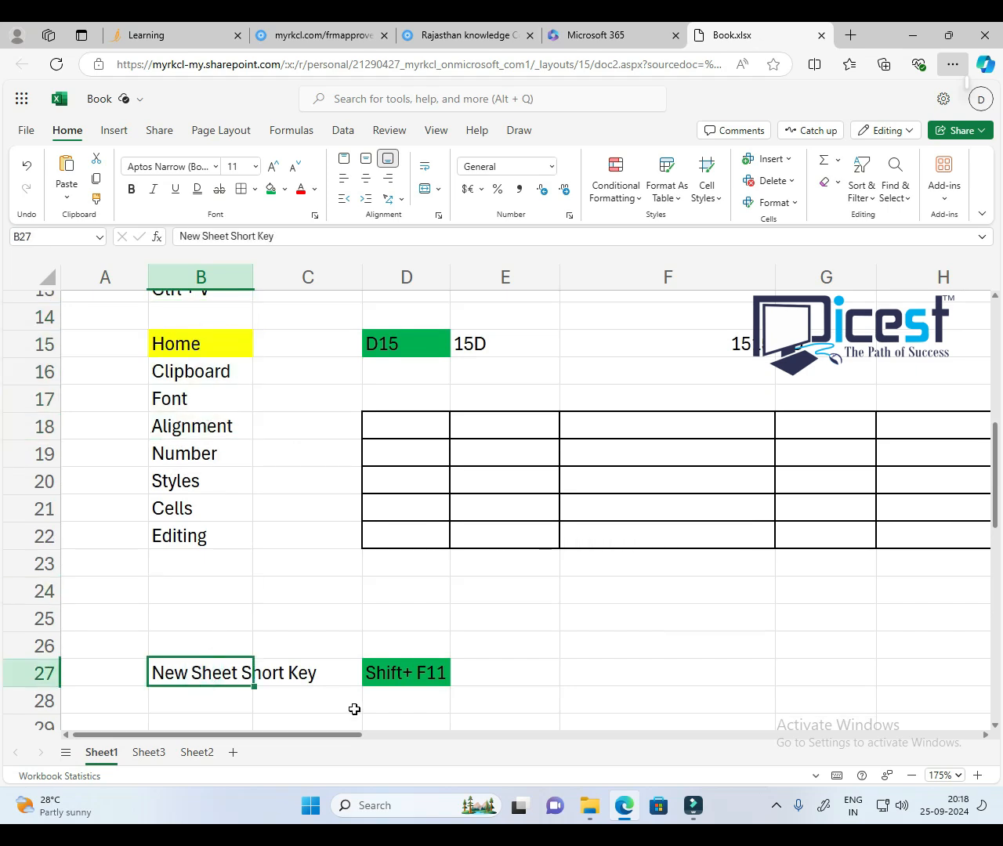
pyautogui.hotkey('ctrl', 'c')
pyautogui.scroll(-6, 196, 510)
pyautogui.click(187, 479)
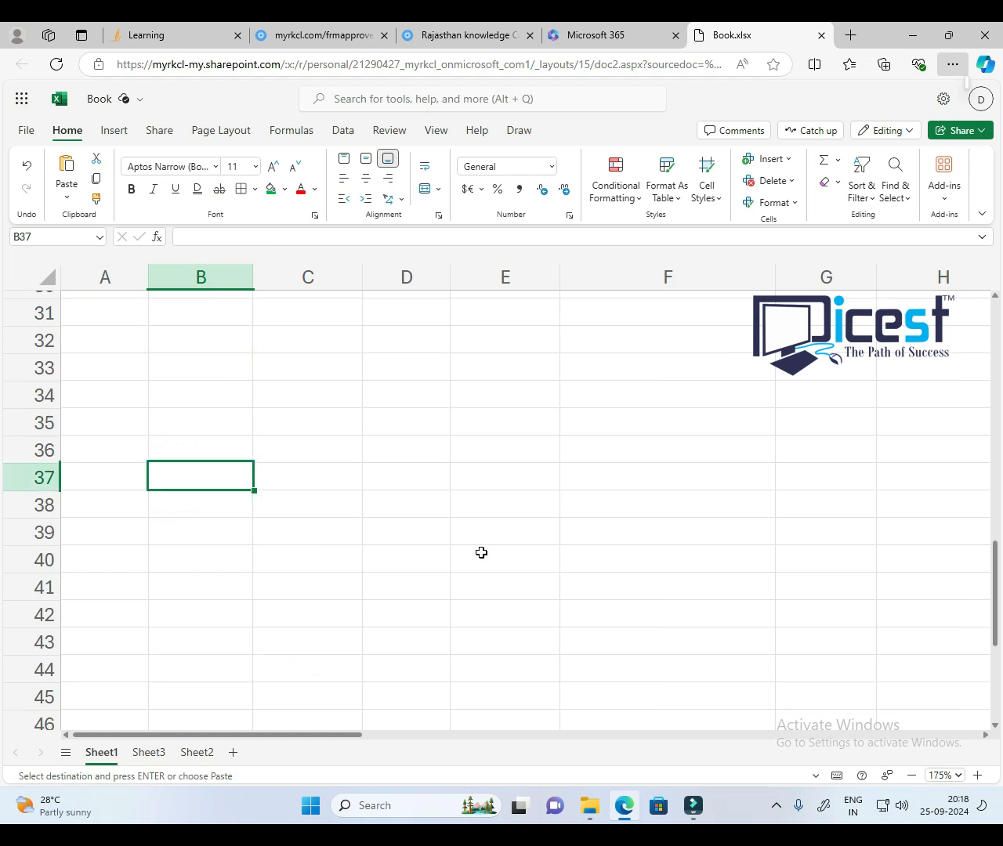
pyautogui.press('Return')
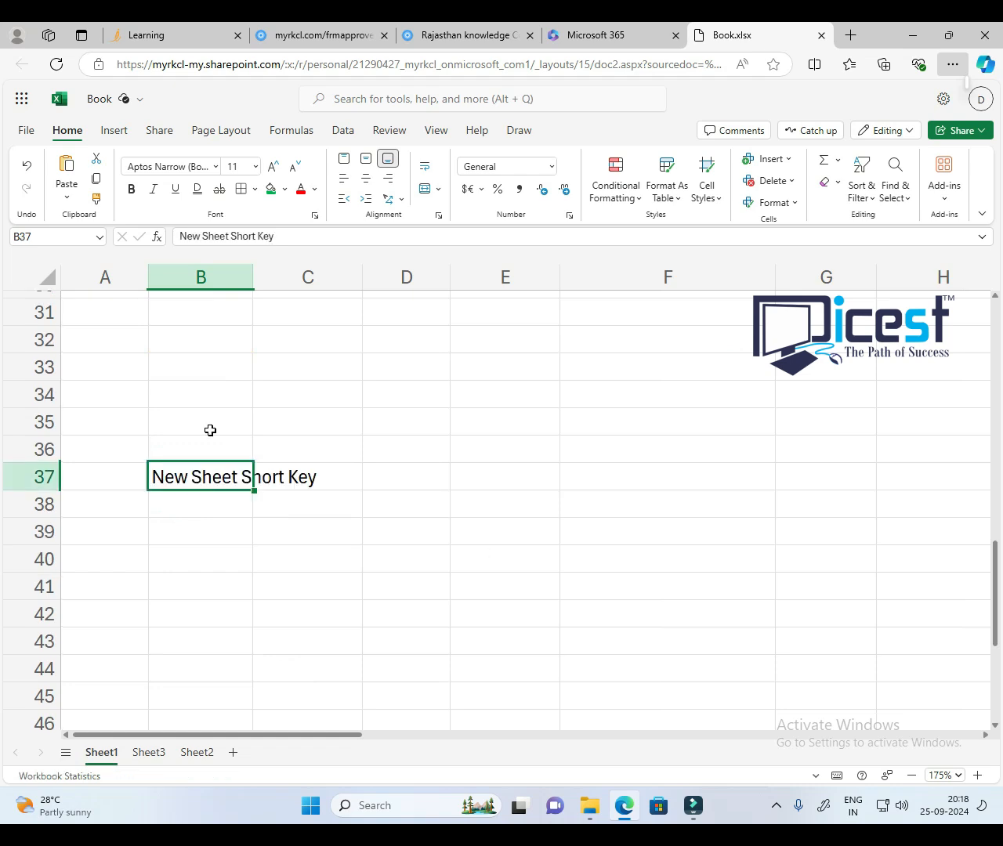
# Step: Enter the label "Ctrl + X --- Cut" in cell B35, above the pasted "New Sheet Short Key" text
pyautogui.click(209, 427)
pyautogui.write('Ctrl + ')
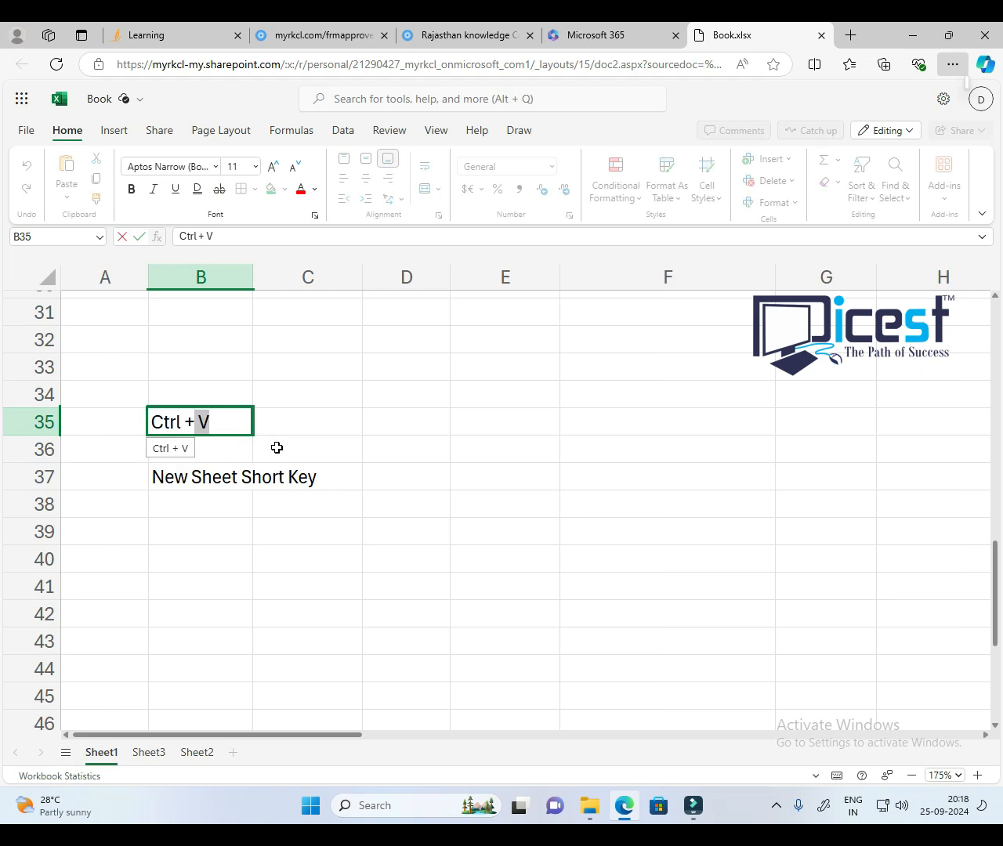
pyautogui.write('X')
pyautogui.write('--- Cut')
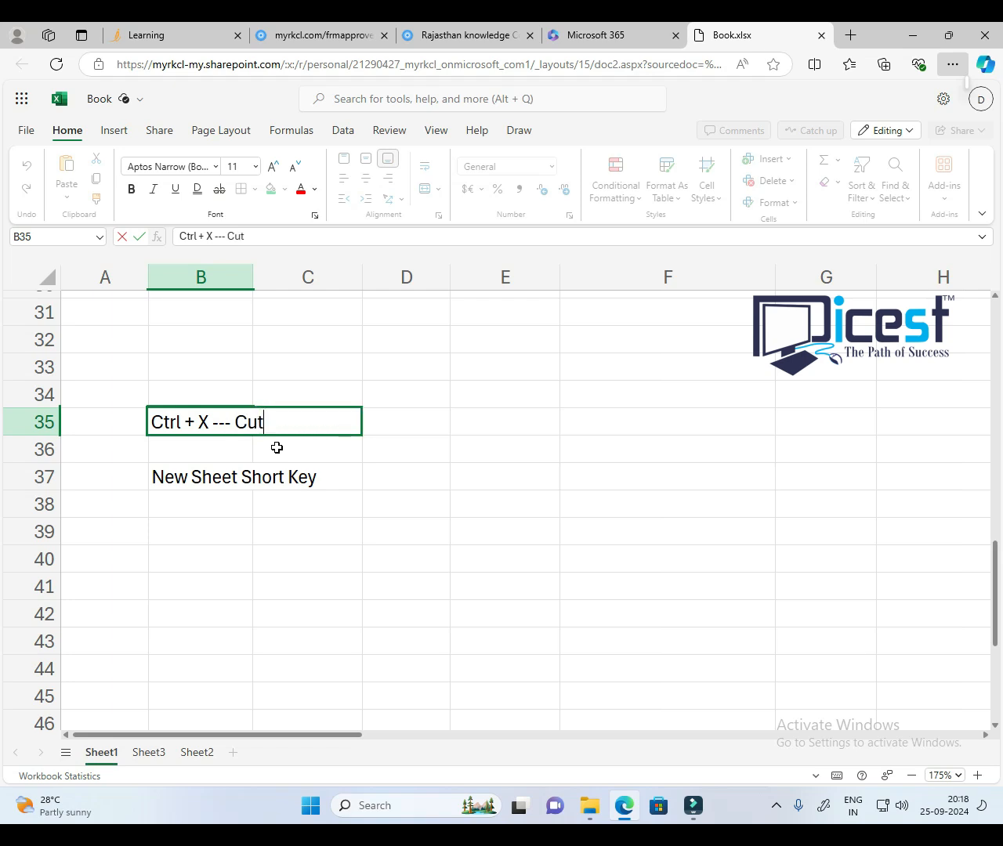
pyautogui.press('Return')
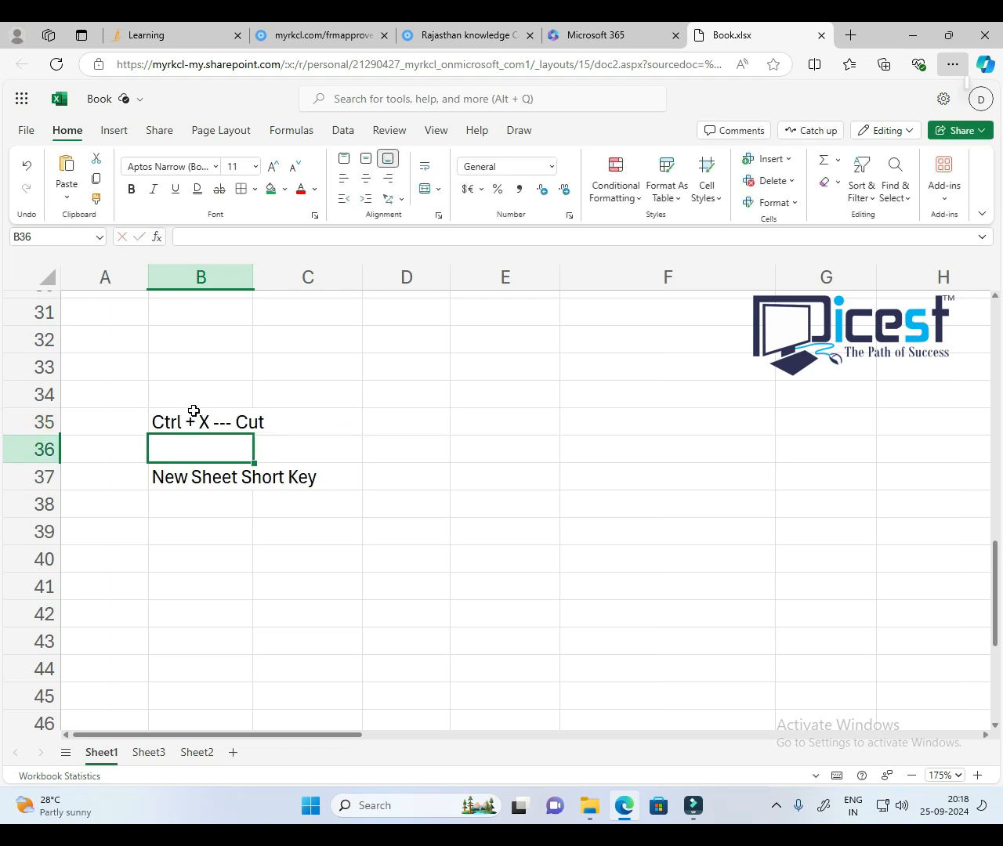
# Step: Widen column E so that the wrapped "DICEST Education Pvt Ltd" text in cell E2 fits on one line
pyautogui.scroll(10, 251, 534)
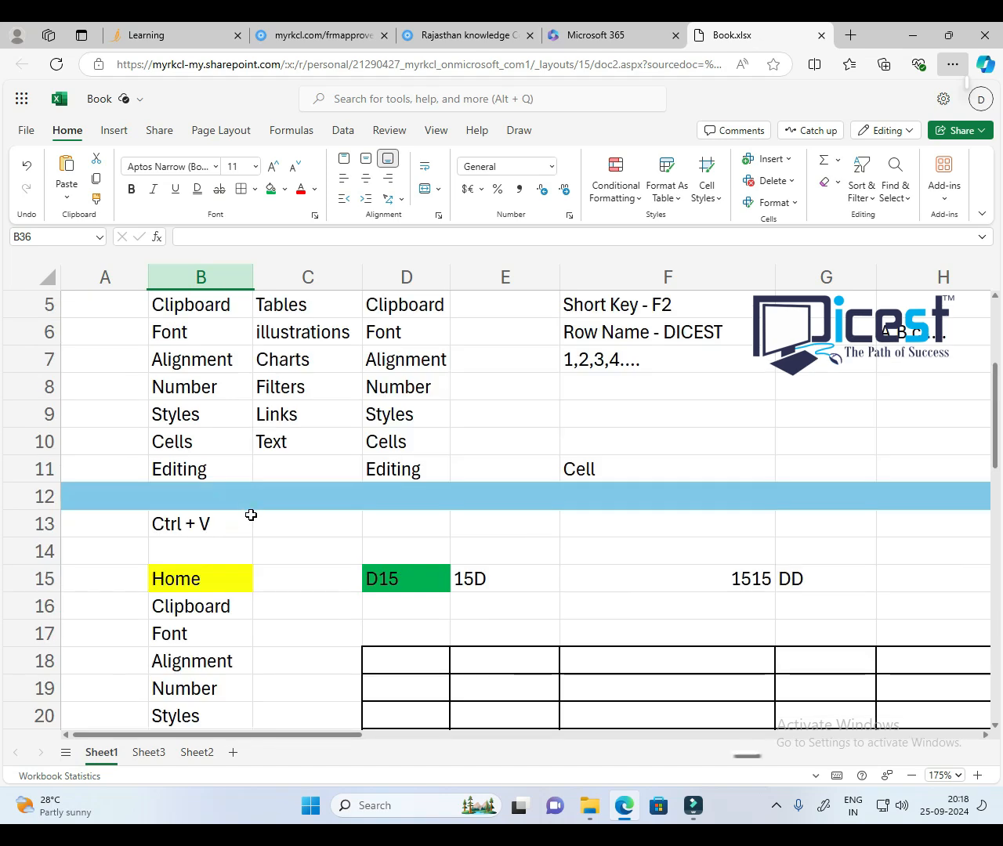
pyautogui.scroll(3, 249, 515)
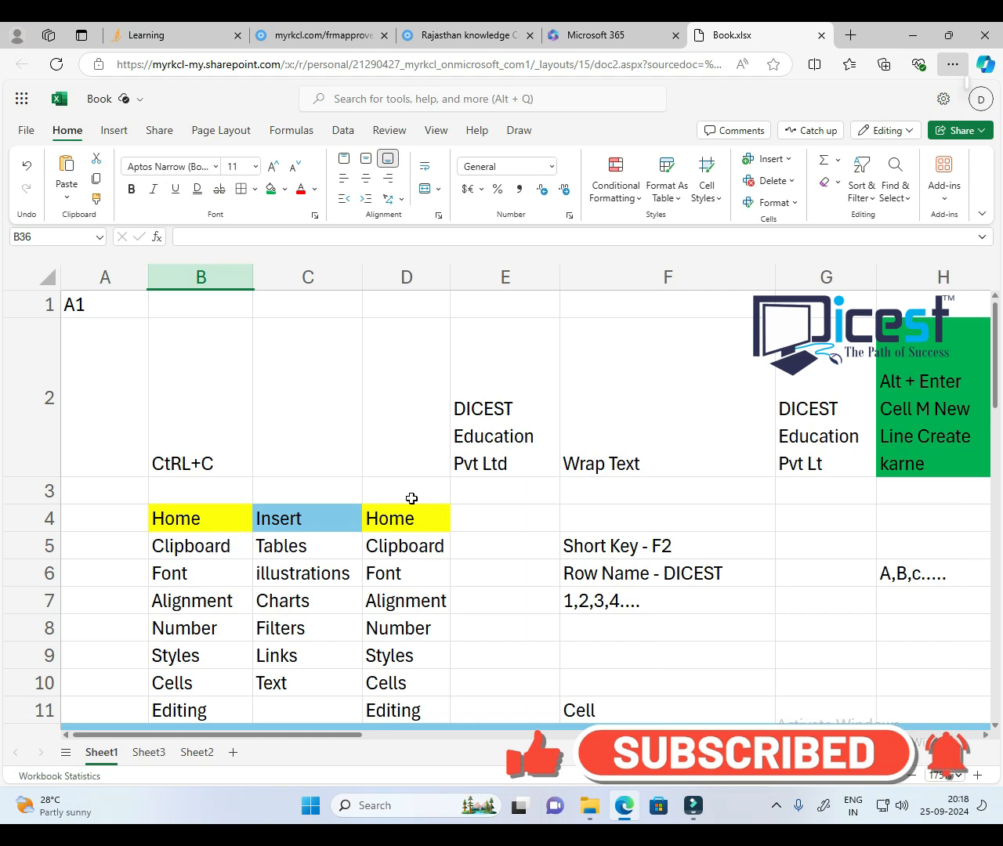
pyautogui.click(408, 412)
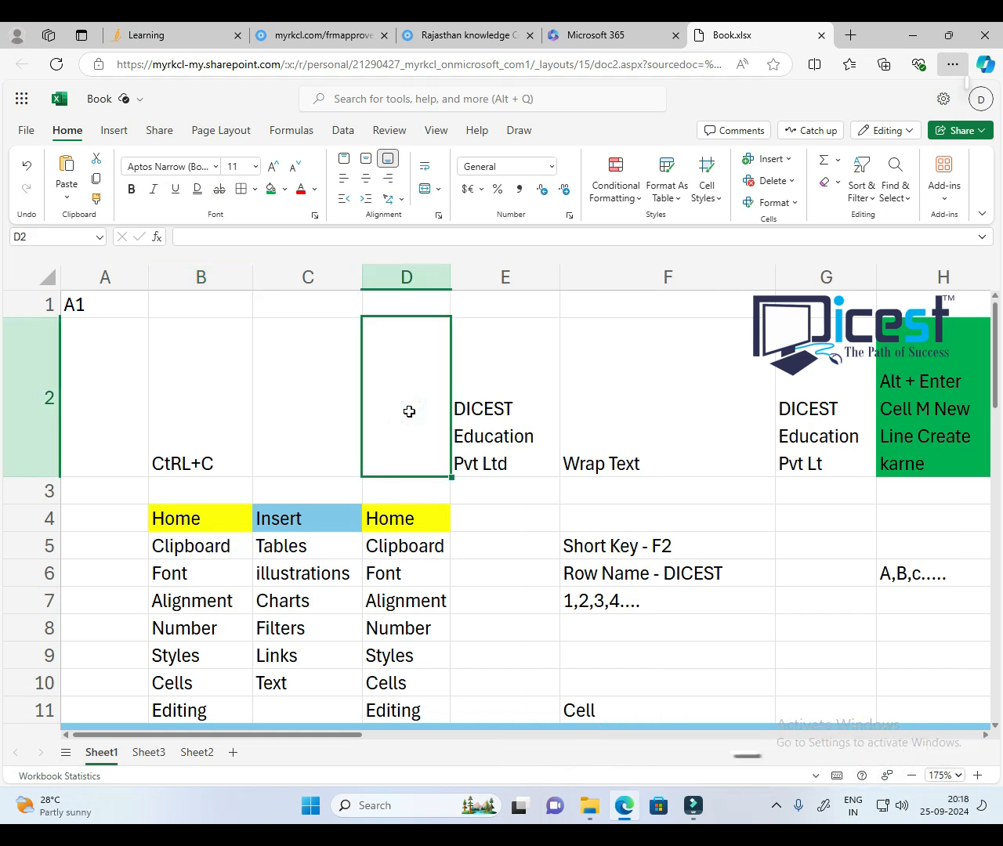
pyautogui.click(533, 409)
pyautogui.moveTo(562, 279); pyautogui.dragTo(686, 279)
pyautogui.click(598, 441)
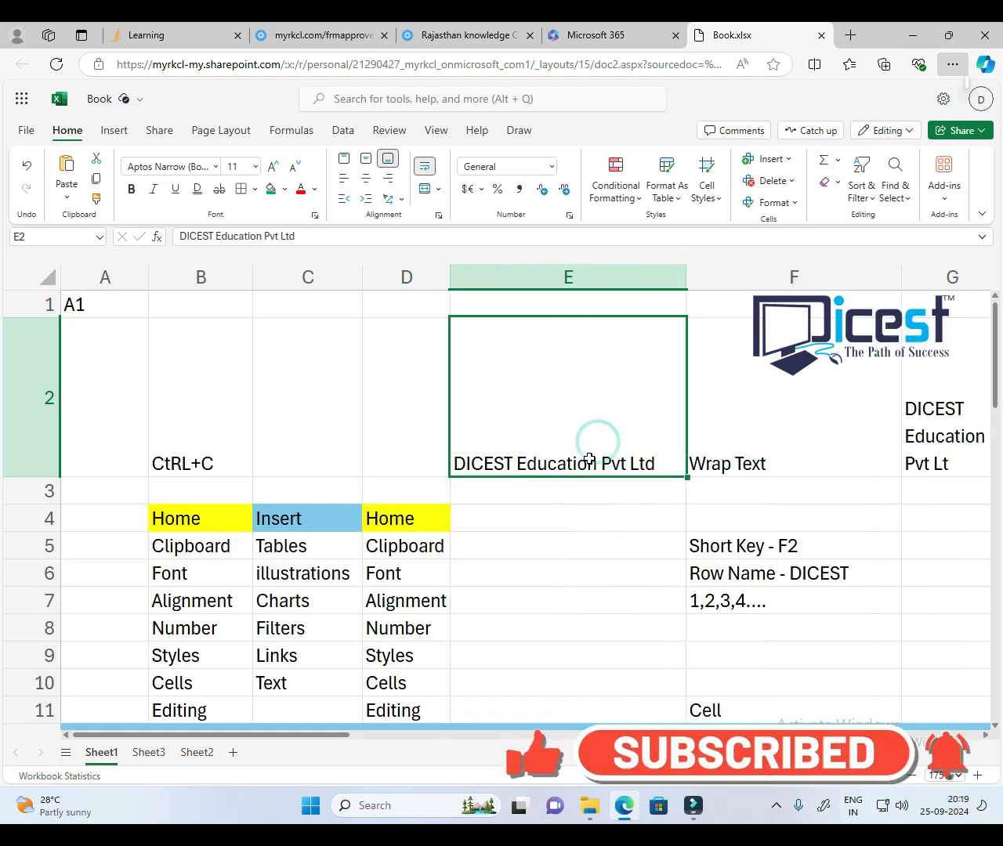
# Step: Switch cell E2's vertical alignment through top and middle to bottom, and widen column E further
pyautogui.click(343, 163)
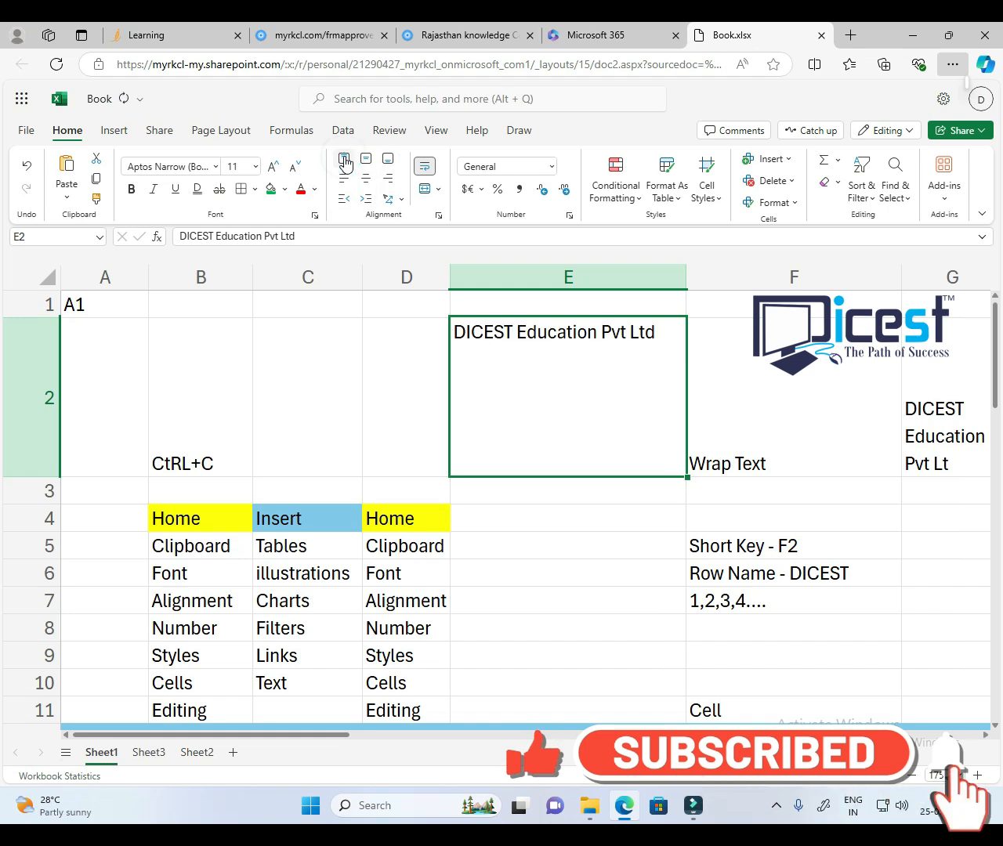
pyautogui.click(369, 164)
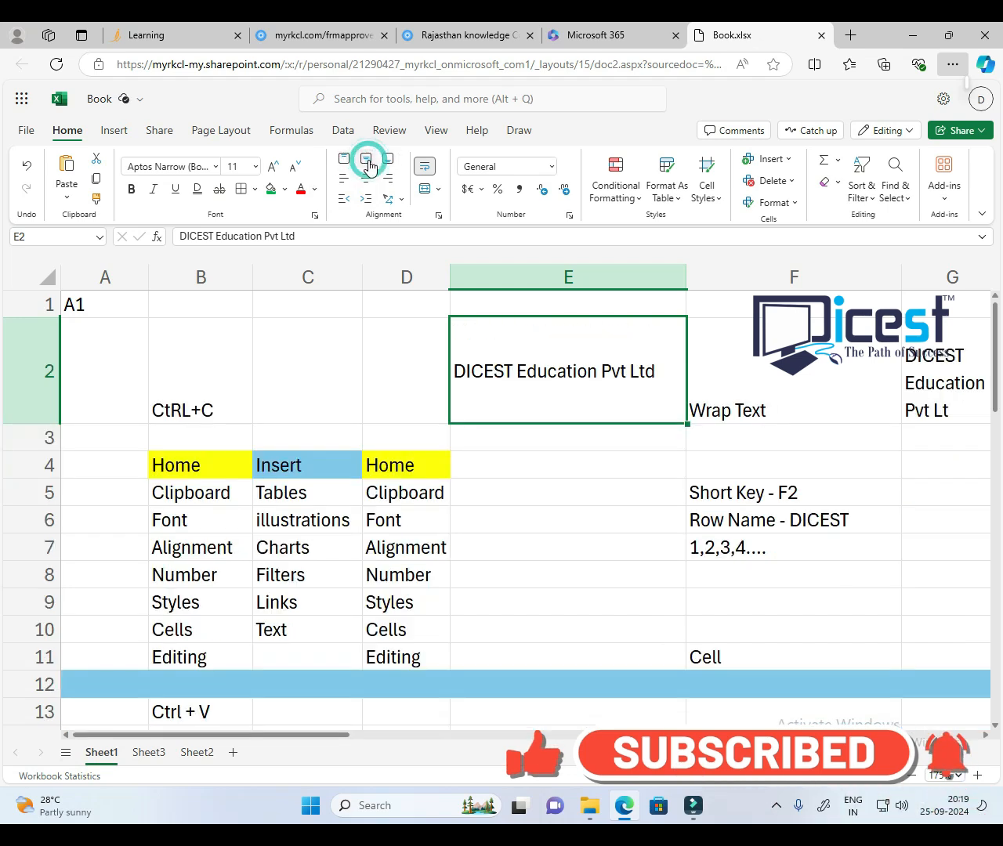
pyautogui.click(387, 164)
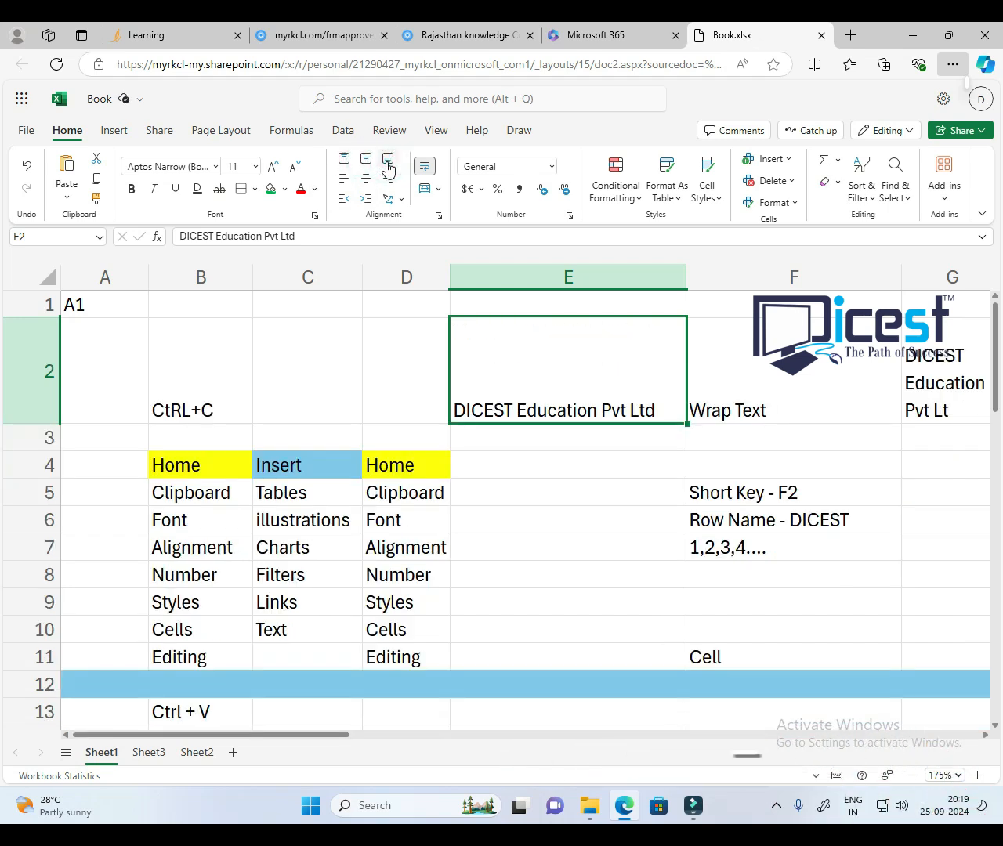
pyautogui.moveTo(687, 279); pyautogui.dragTo(787, 280)
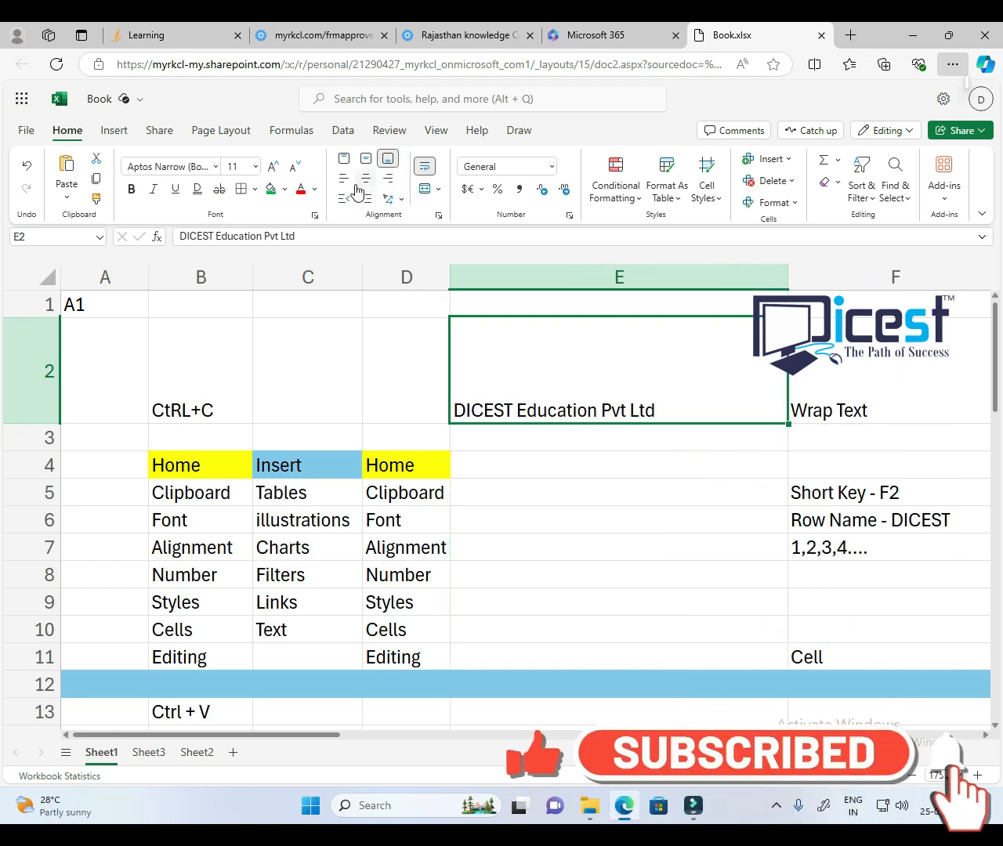
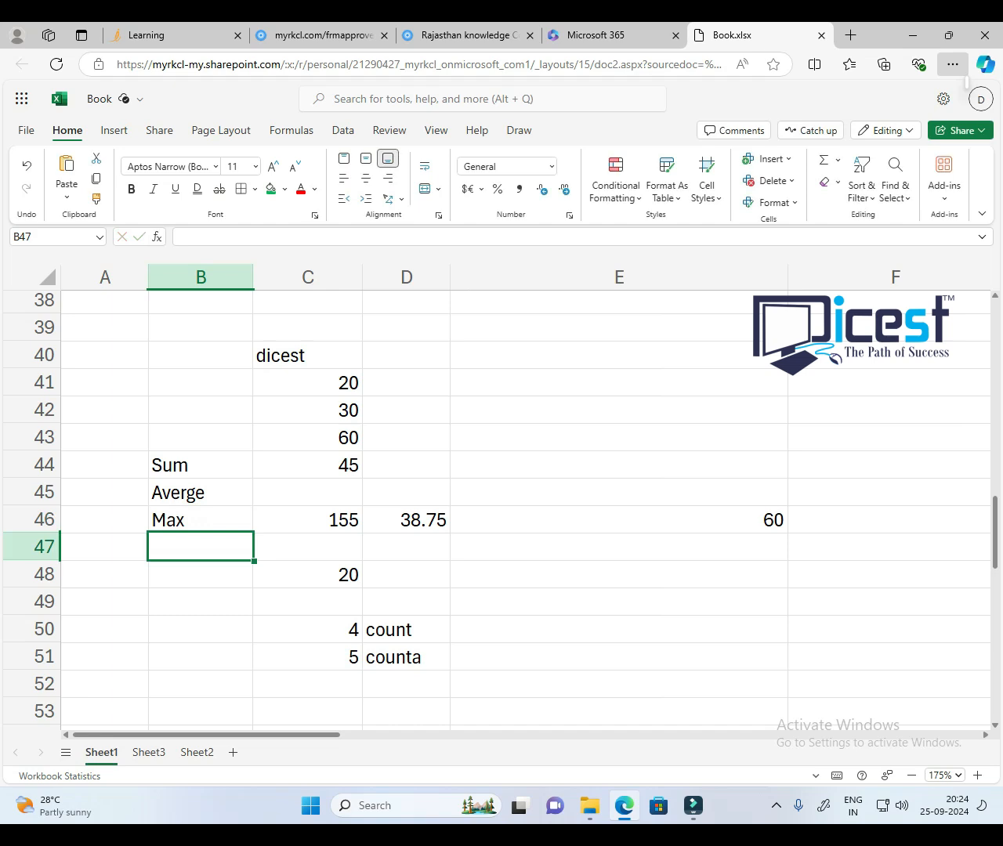
# Step: Enter the function labels "Min", "Count" and "Counta" in cells B47 to B49
pyautogui.press('Return')
pyautogui.write('Count')
pyautogui.press('Return')
pyautogui.write('Counta')
pyautogui.press('Return')
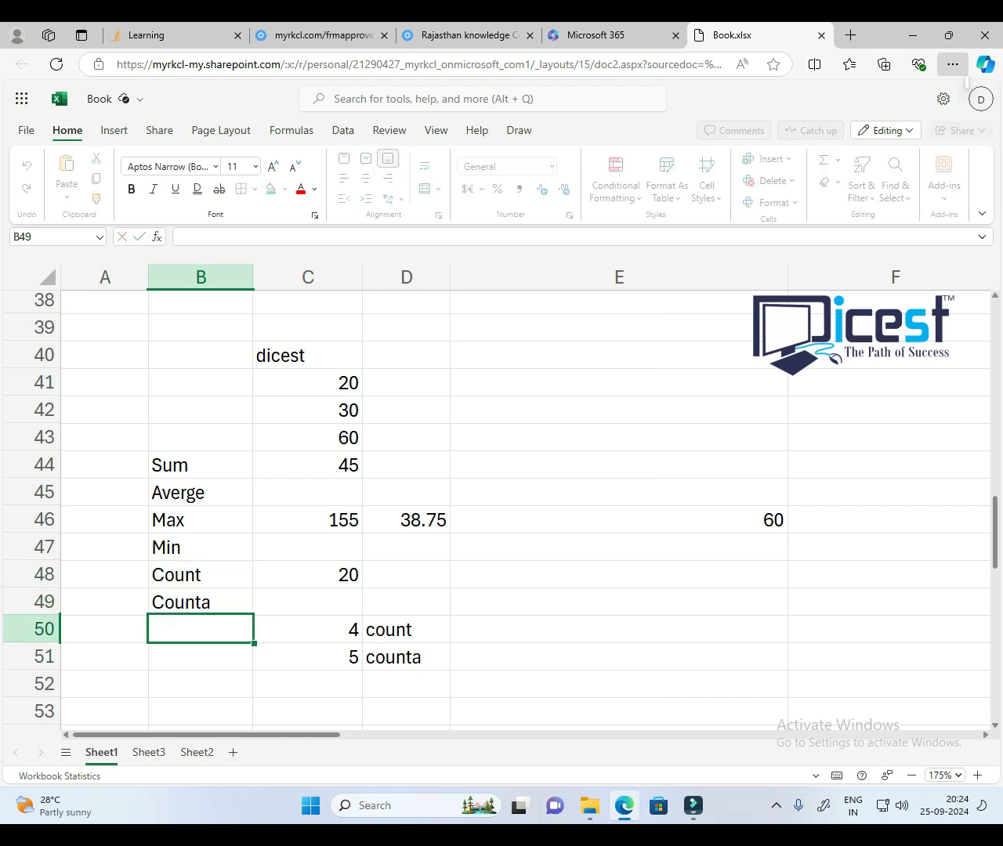
# Step: Enter the label "if" in cell B51, below the other function names
pyautogui.moveTo(206, 467); pyautogui.dragTo(206, 494)
pyautogui.moveTo(205, 551); pyautogui.dragTo(200, 600)
pyautogui.click(187, 661)
pyautogui.write('if')
pyautogui.press('Return')
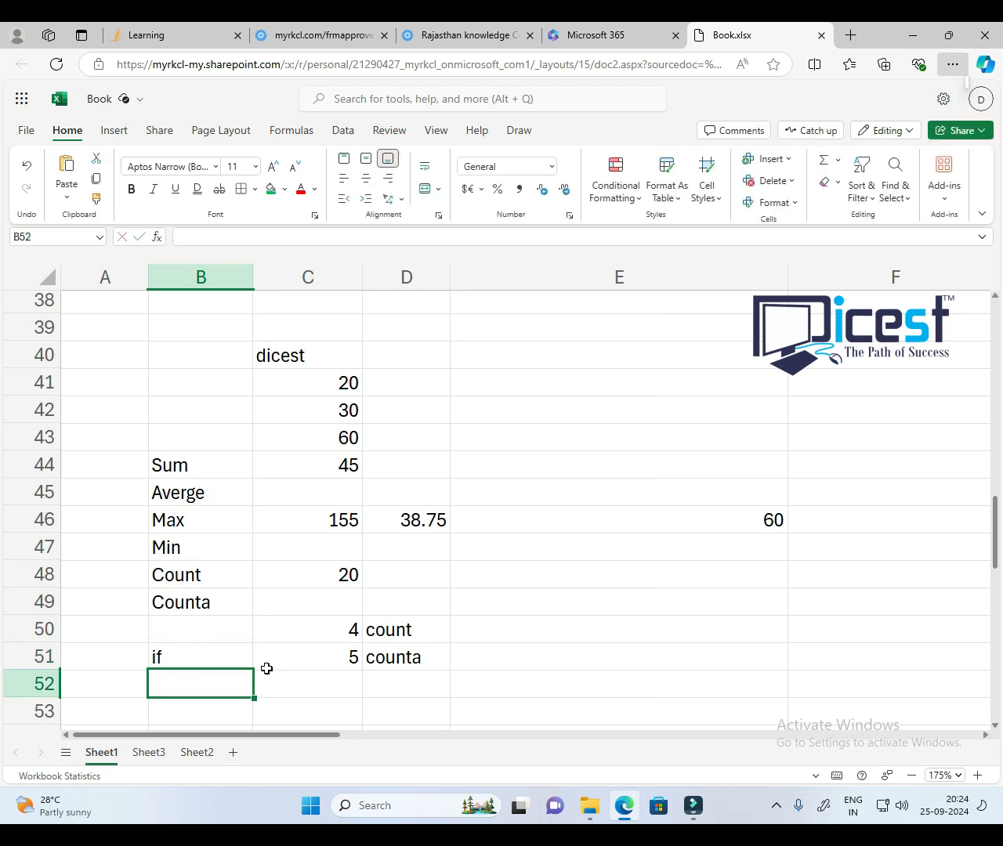
# Step: Enter the values 78 and 67 in cells C54 and C55
pyautogui.scroll(-3, 313, 611)
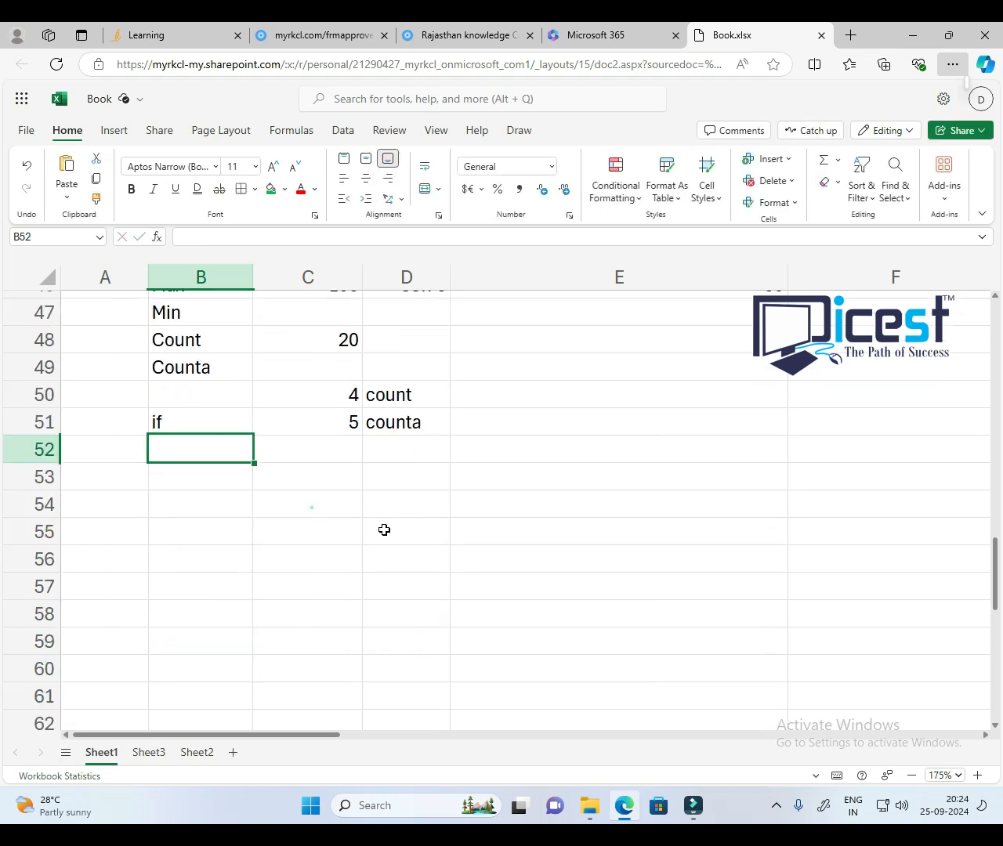
pyautogui.click(311, 504)
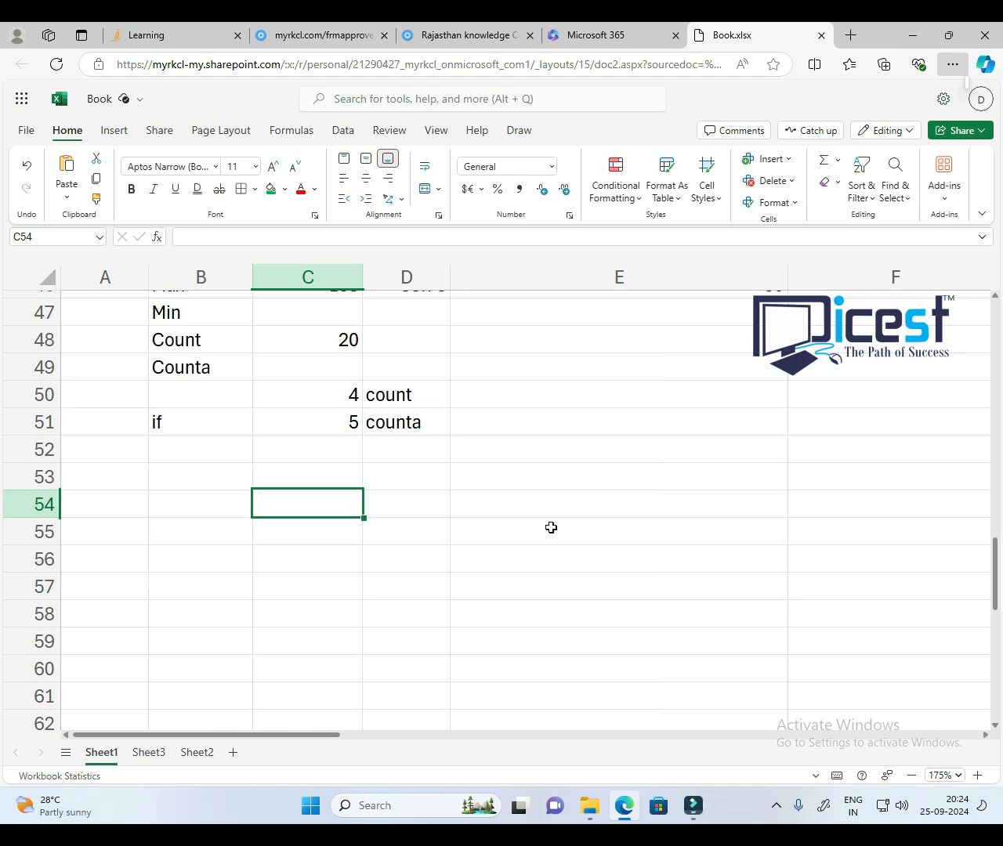
pyautogui.write('78')
pyautogui.press('Return')
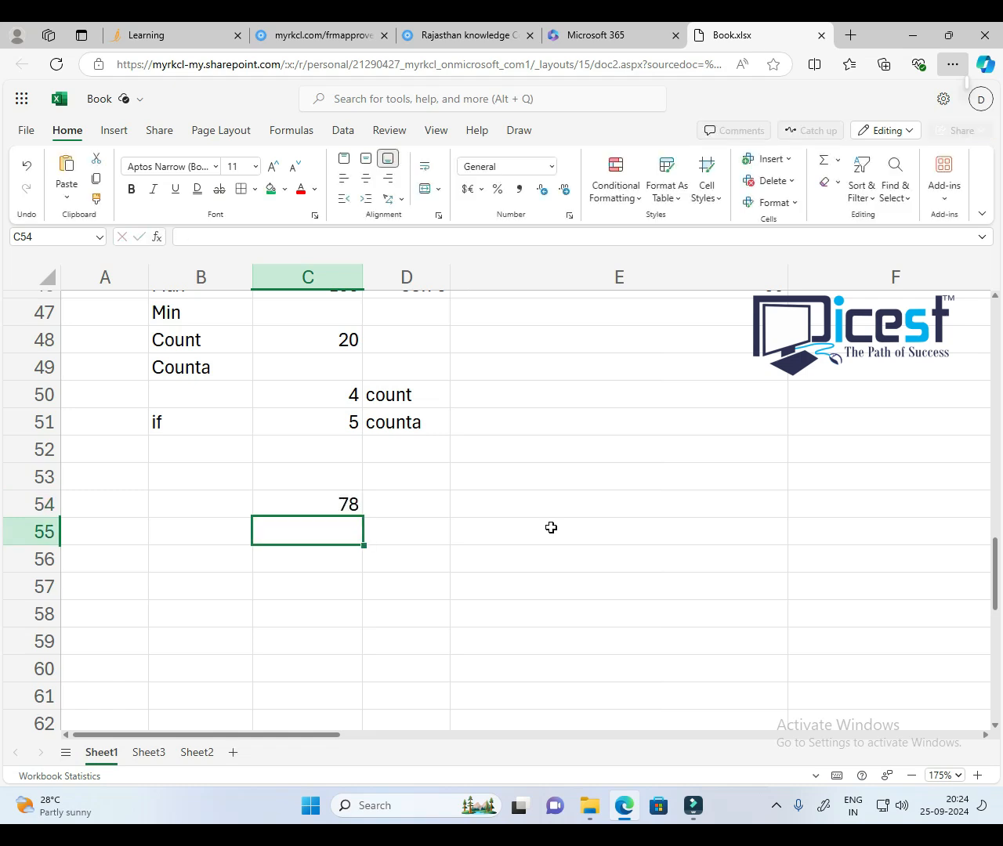
pyautogui.write('67')
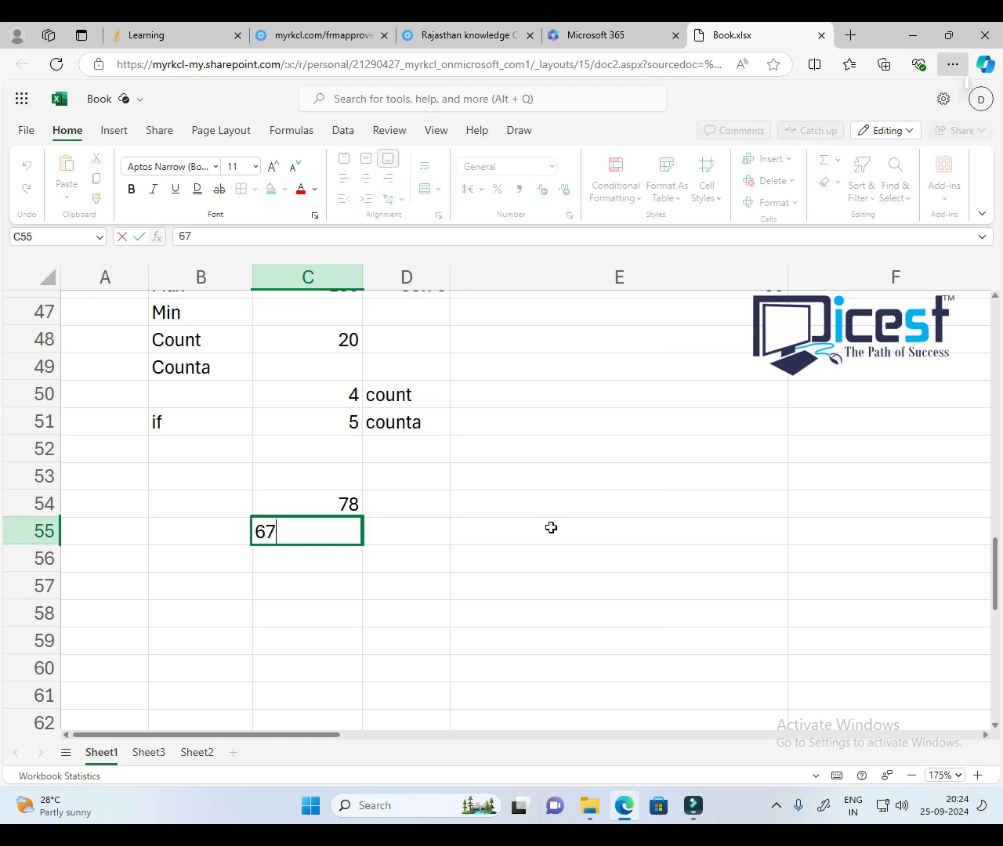
pyautogui.press('Return')
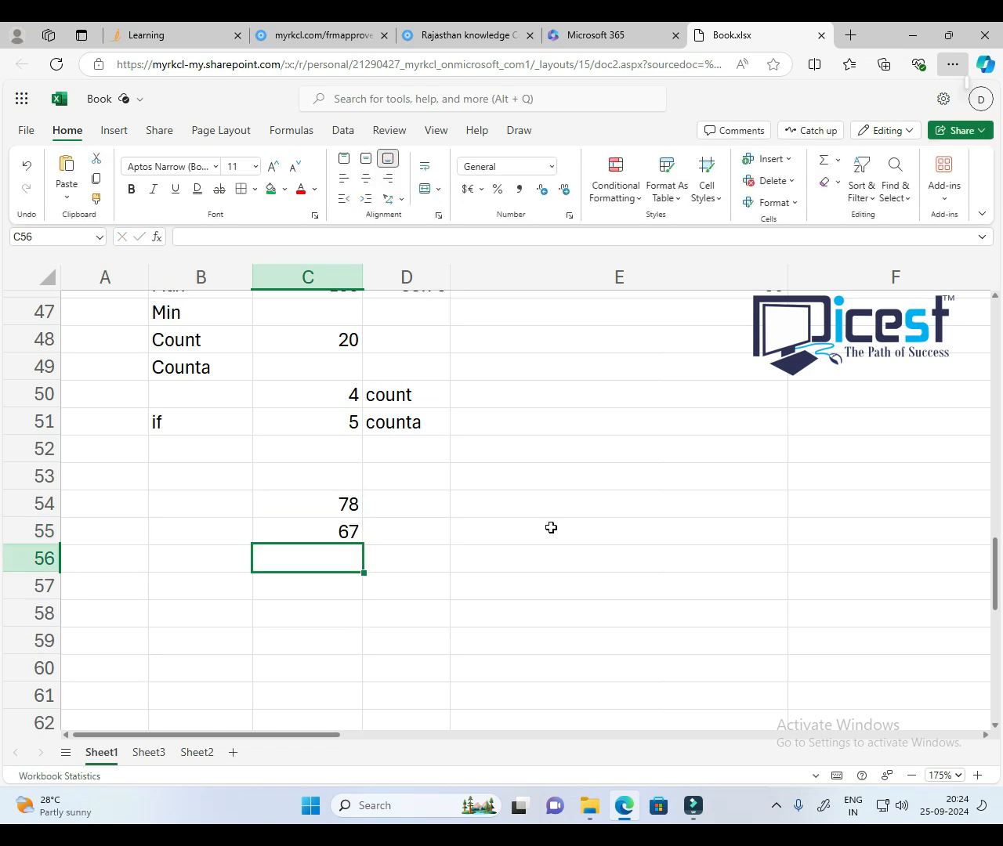
# Step: Enter 400 in each of the cells B54, B55 and B56
pyautogui.press('Up')
pyautogui.press('Up')
pyautogui.press('Up')
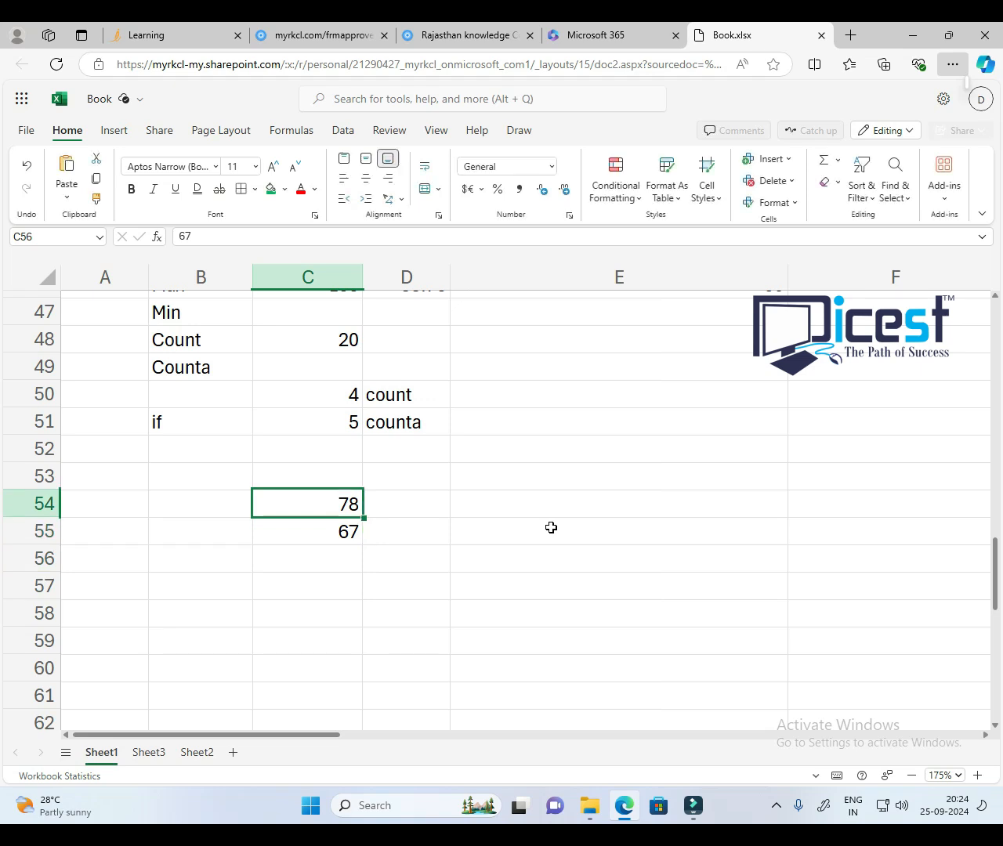
pyautogui.press('Down')
pyautogui.press('Left')
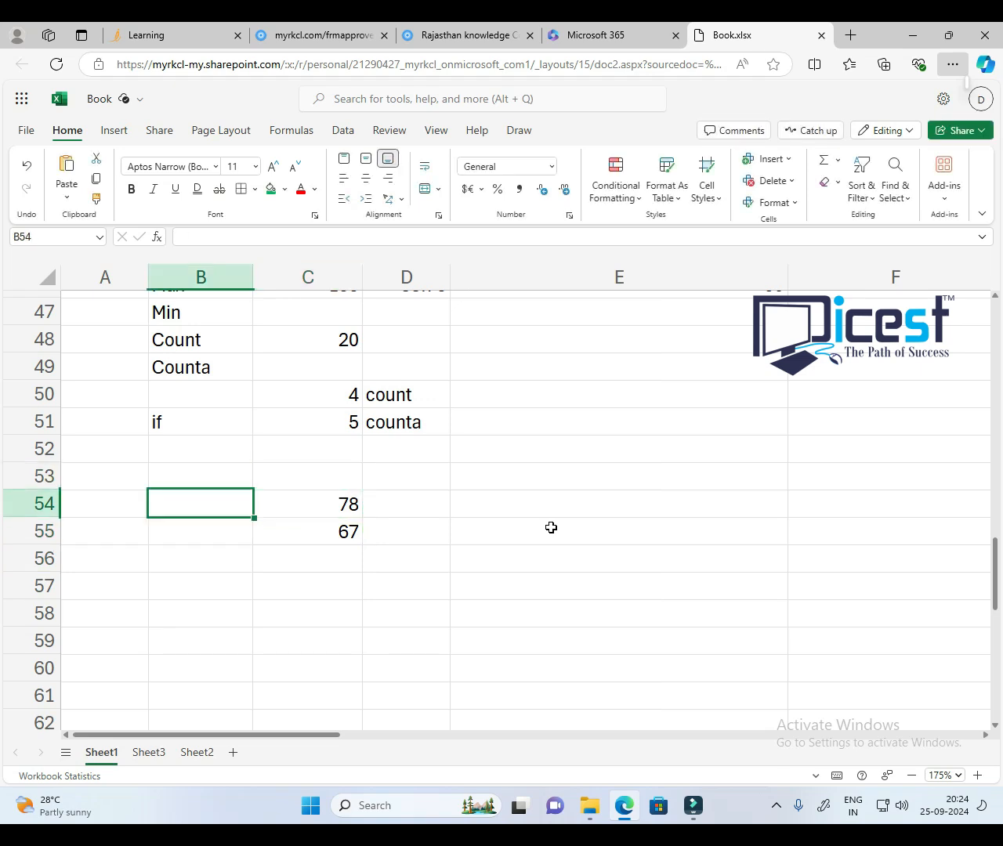
pyautogui.write('400')
pyautogui.press('Return')
pyautogui.write('400')
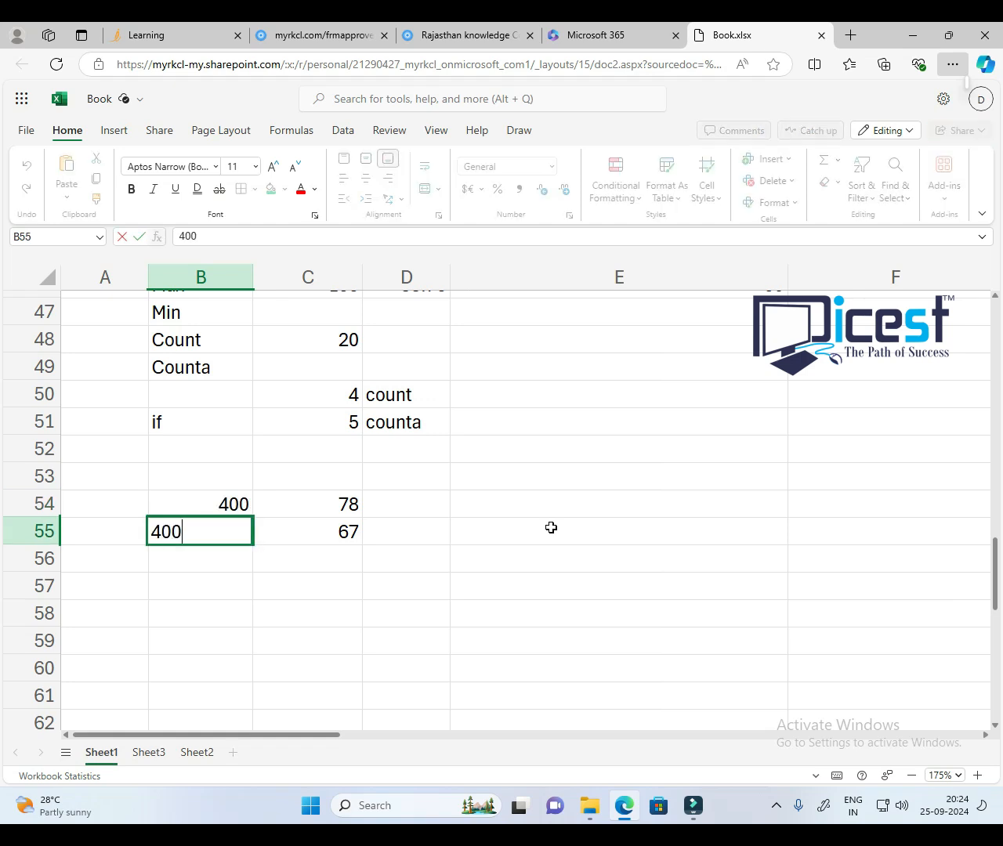
pyautogui.press('Return')
pyautogui.write('400')
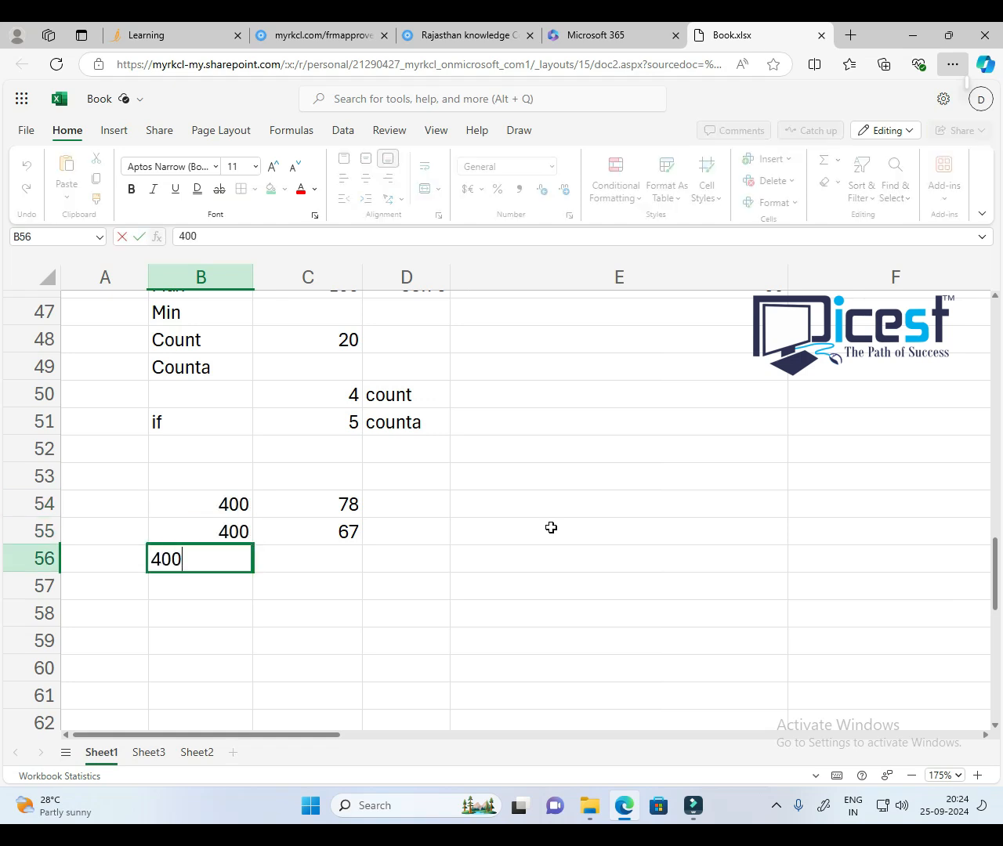
pyautogui.press('Up')
# Step: Enter the column headings "Total" in cell B53 and "Obtain" in cell C53
pyautogui.press('Up')
pyautogui.press('Up')
pyautogui.write('Total')
pyautogui.press('Tab')
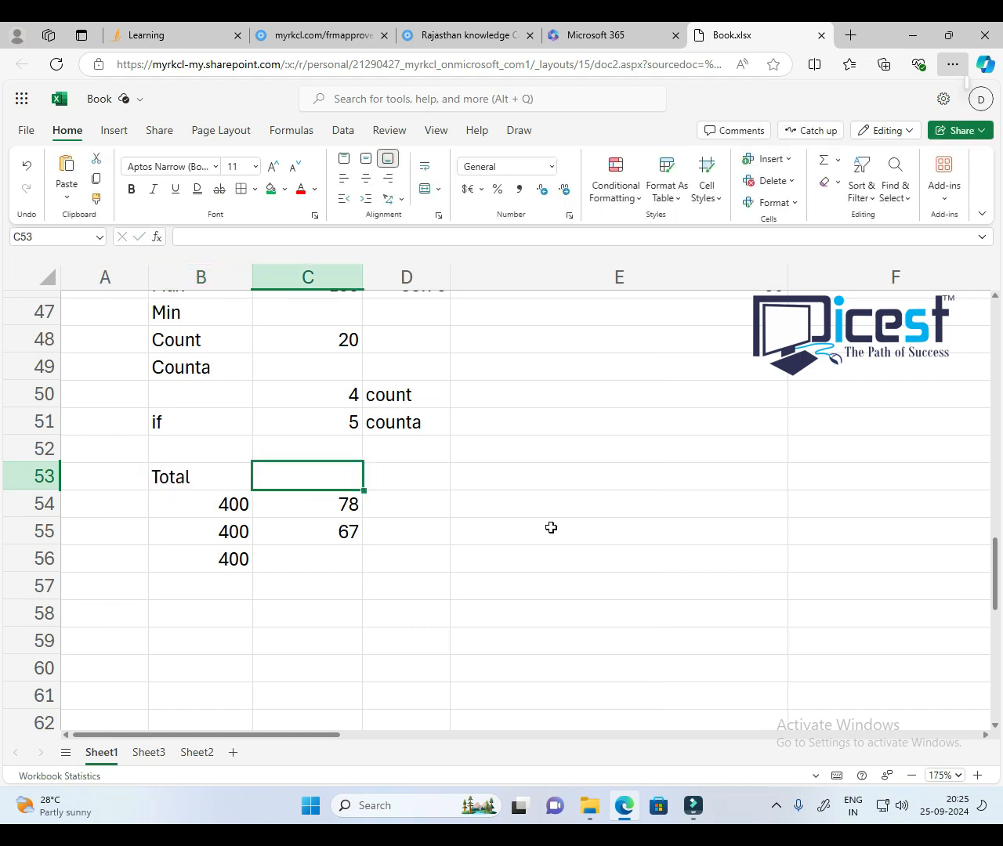
pyautogui.write('Obtain')
pyautogui.press('Tab')
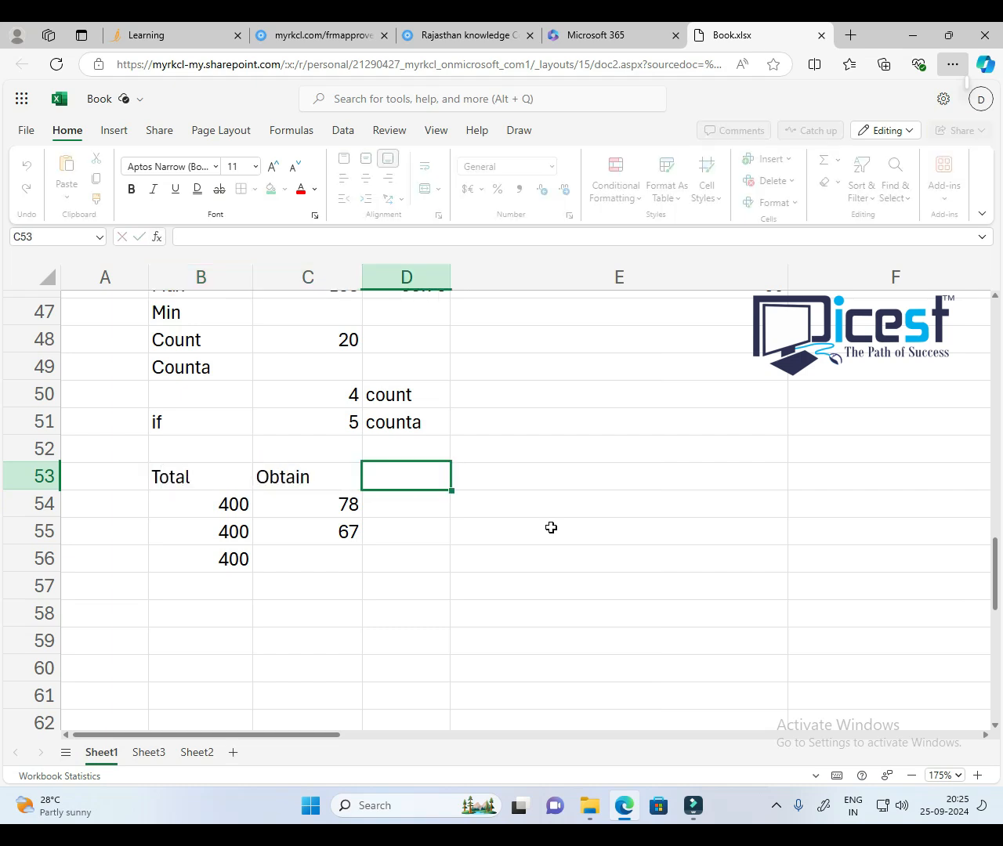
# Step: Enter 150, 250 and 300 as the obtained marks in cells C54 to C56
pyautogui.press('Down')
pyautogui.press('Left')
pyautogui.write('150')
pyautogui.press('Return')
pyautogui.write('250')
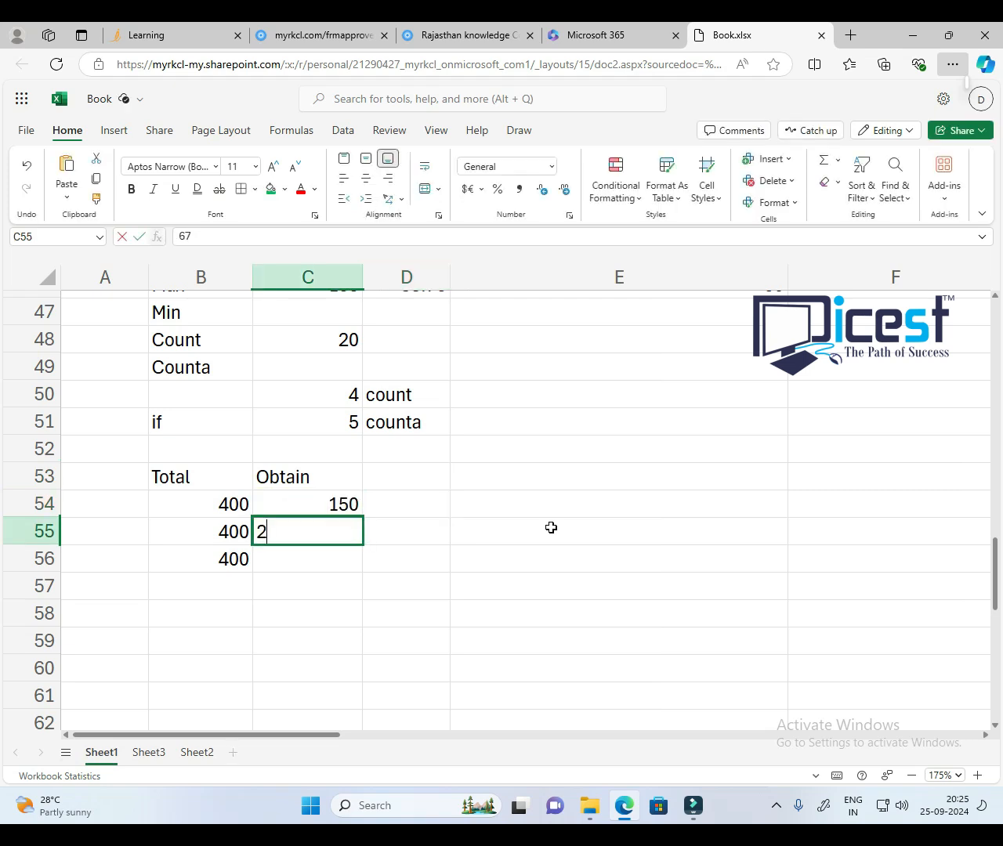
pyautogui.press('Return')
pyautogui.write('300')
pyautogui.press('Return')
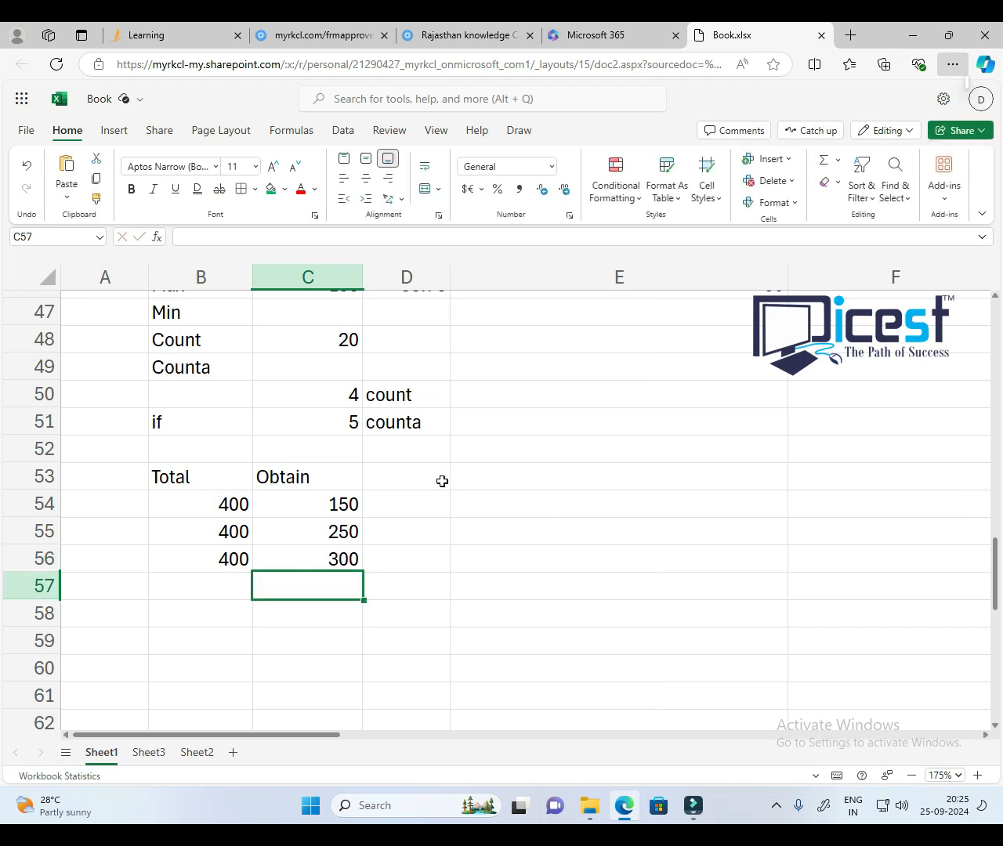
# Step: Enter the column heading "Pass / Fail" in cell D53
pyautogui.click(442, 480)
pyautogui.write('Pa')
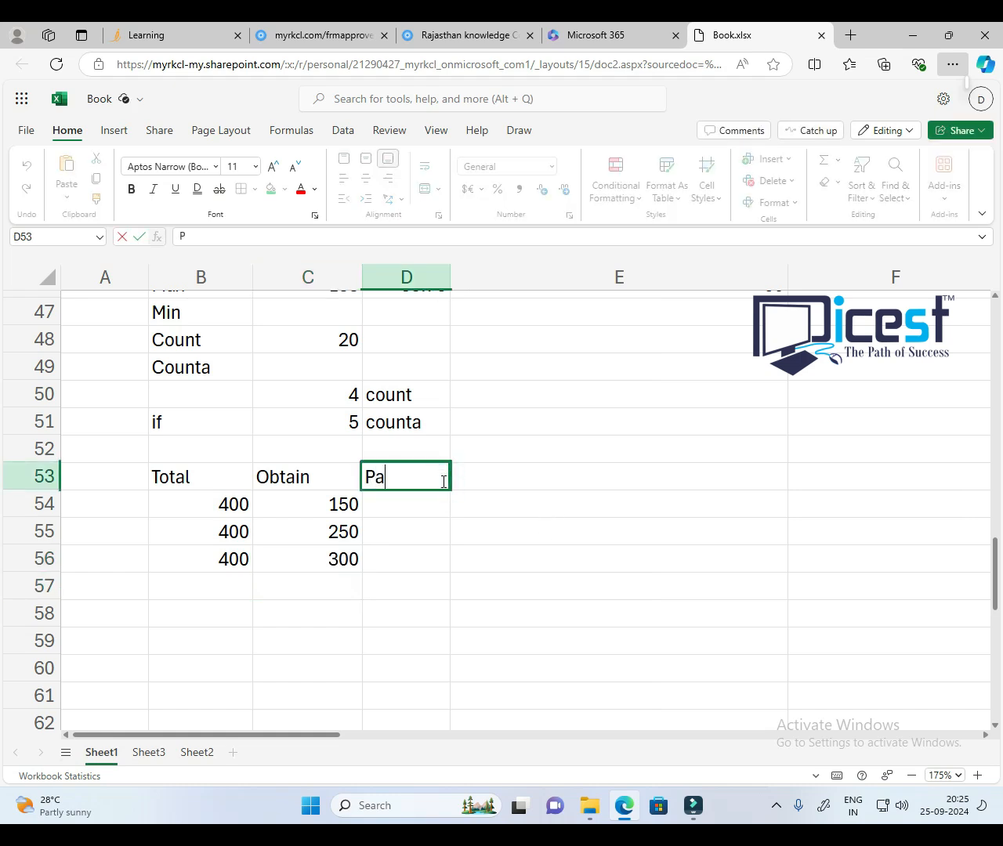
pyautogui.write('ss / Fail')
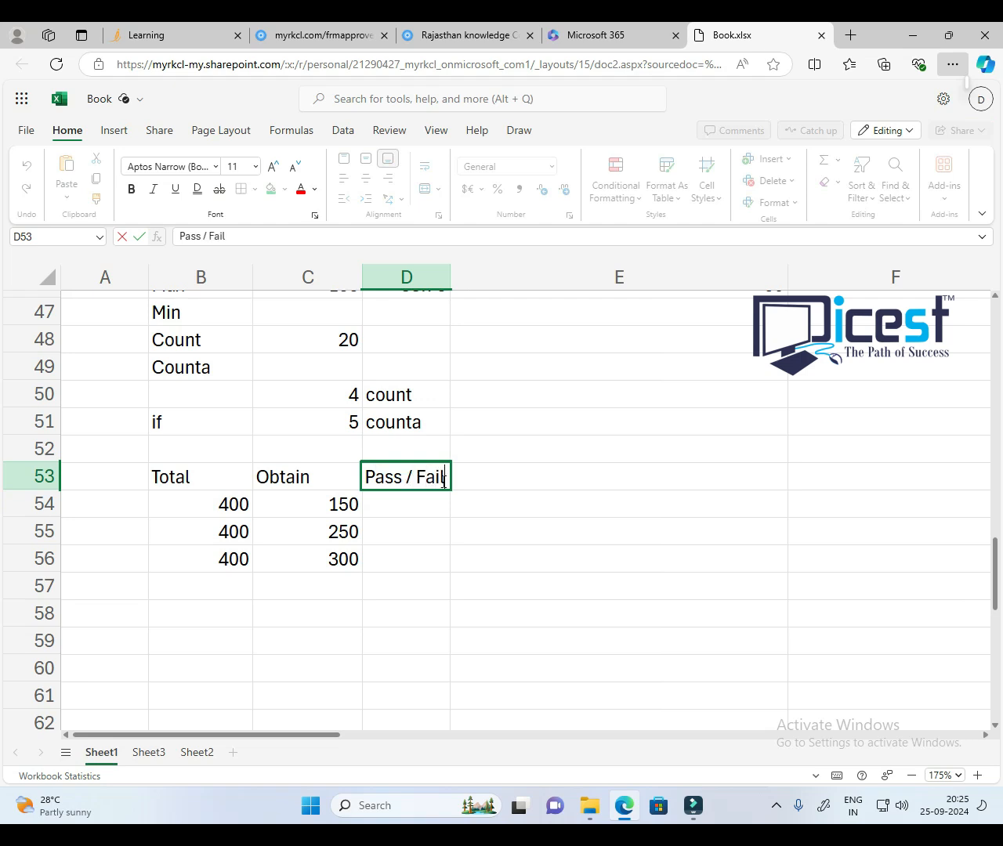
pyautogui.press('Return')
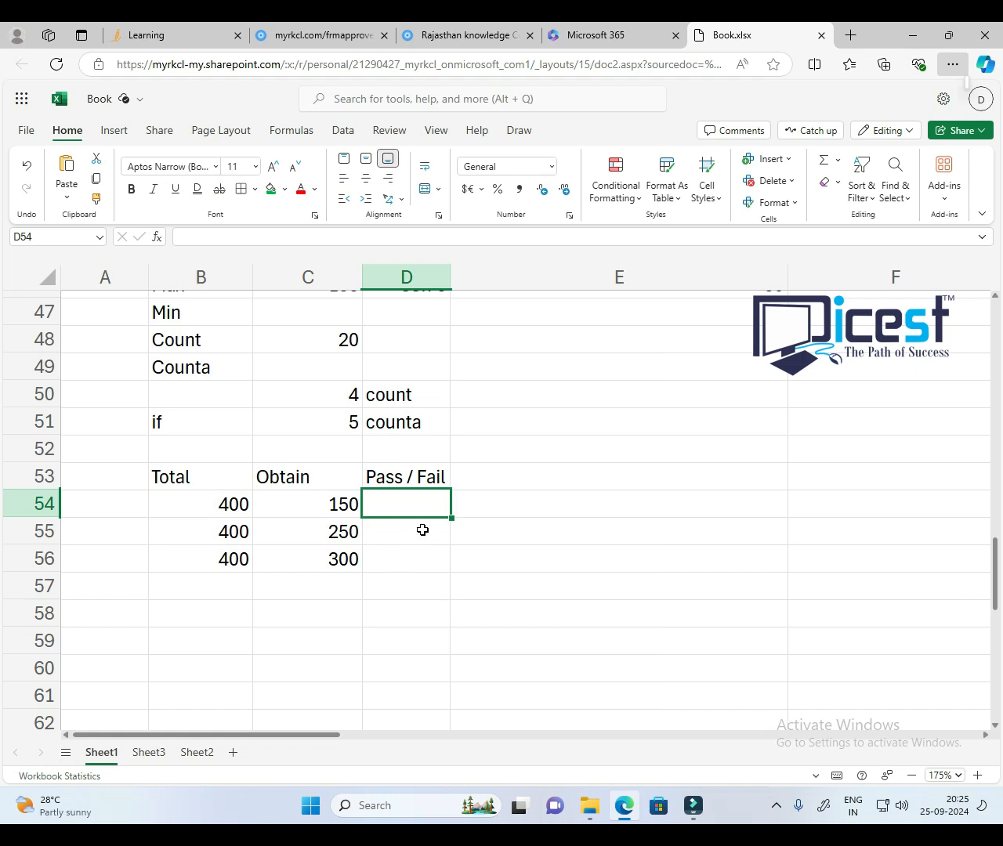
pyautogui.write('=if')
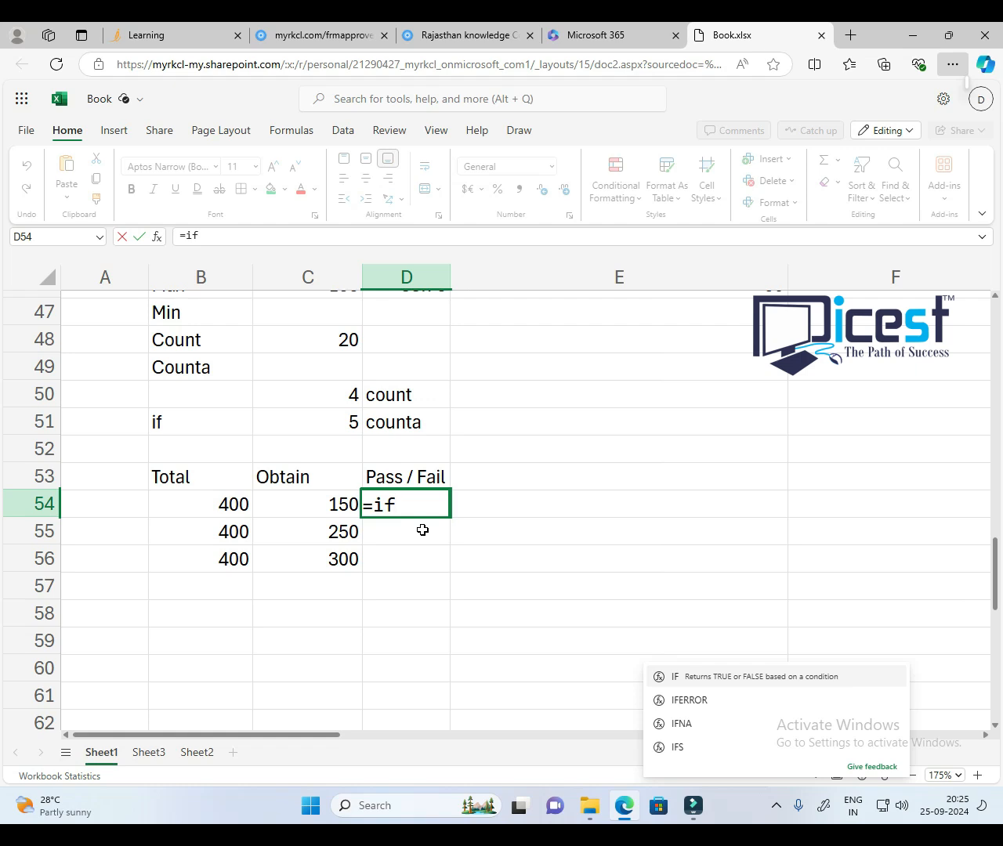
pyautogui.write('(')
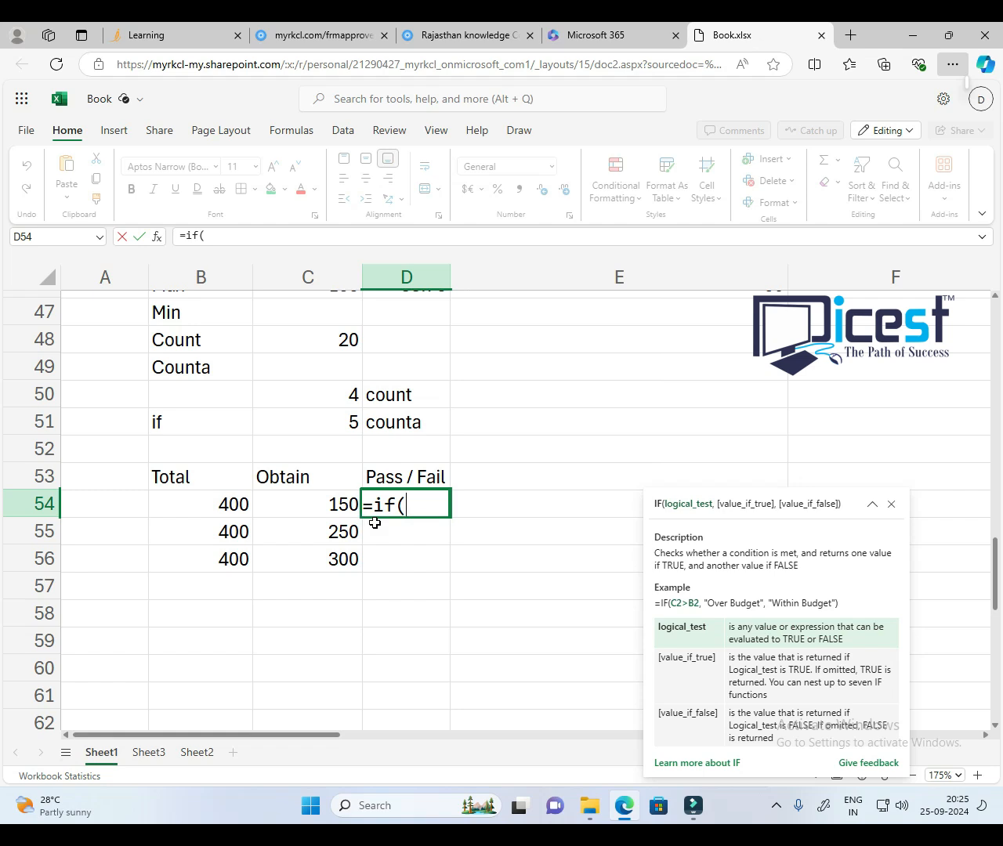
pyautogui.click(321, 505)
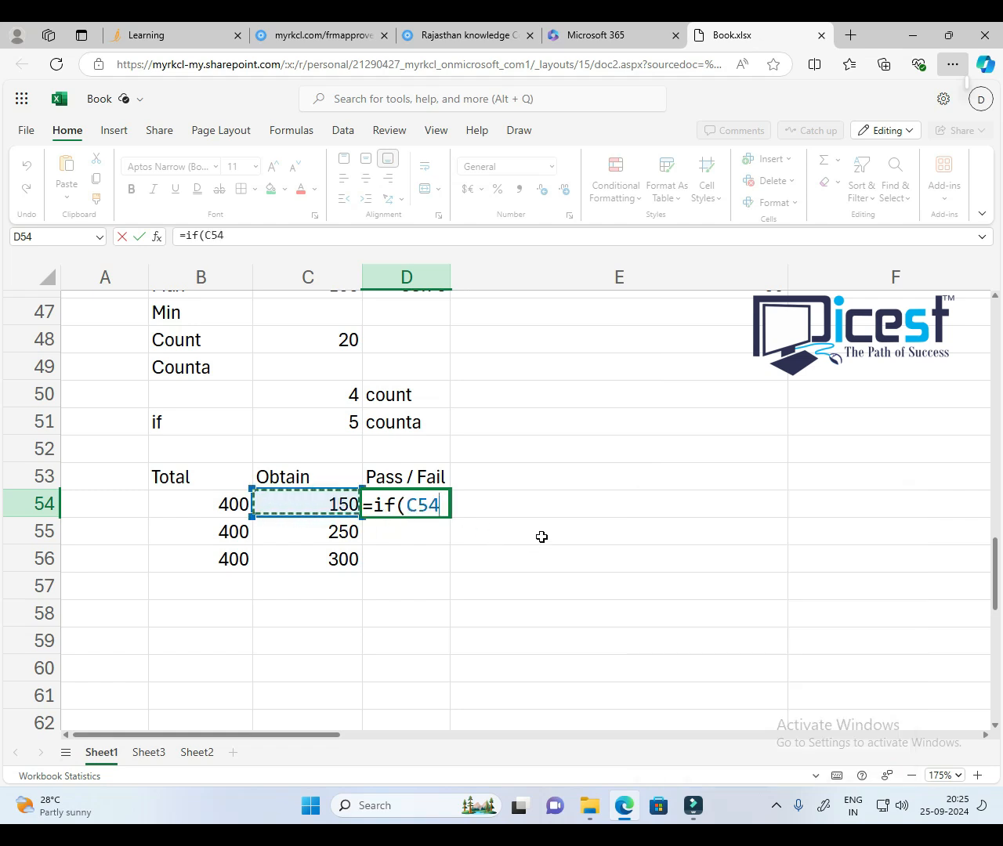
pyautogui.write('>299')
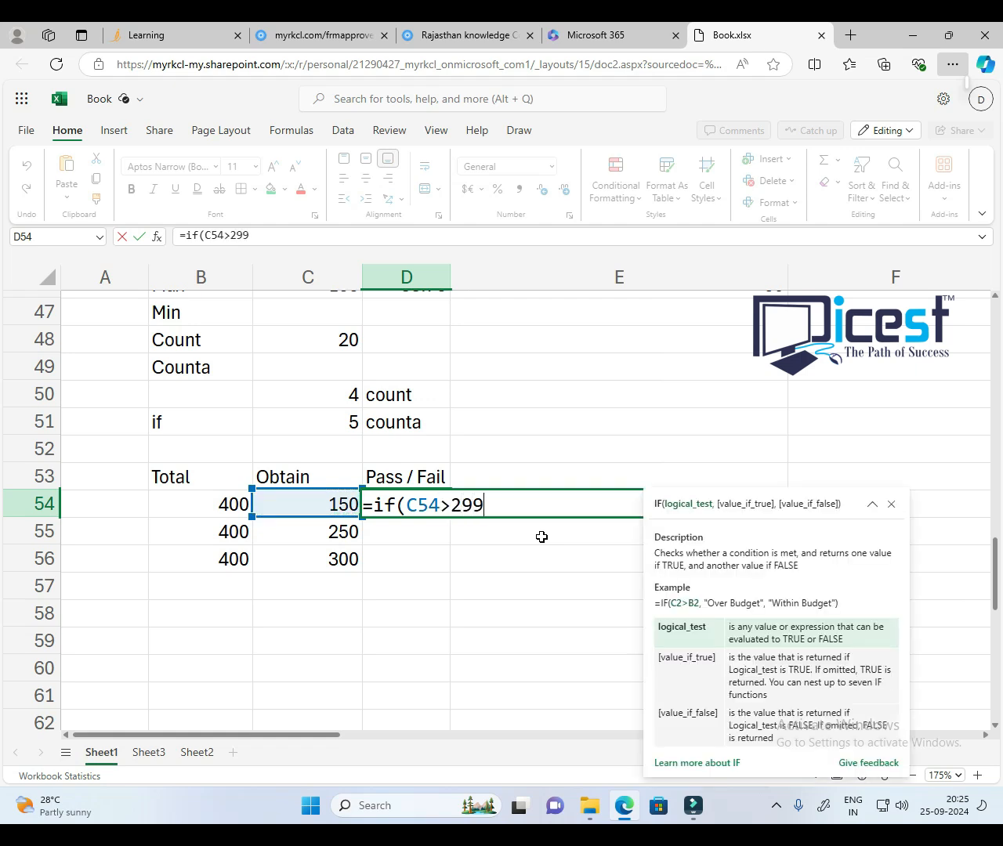
pyautogui.press('BackSpace')
pyautogui.press('BackSpace')
pyautogui.write('00, "PASS",')
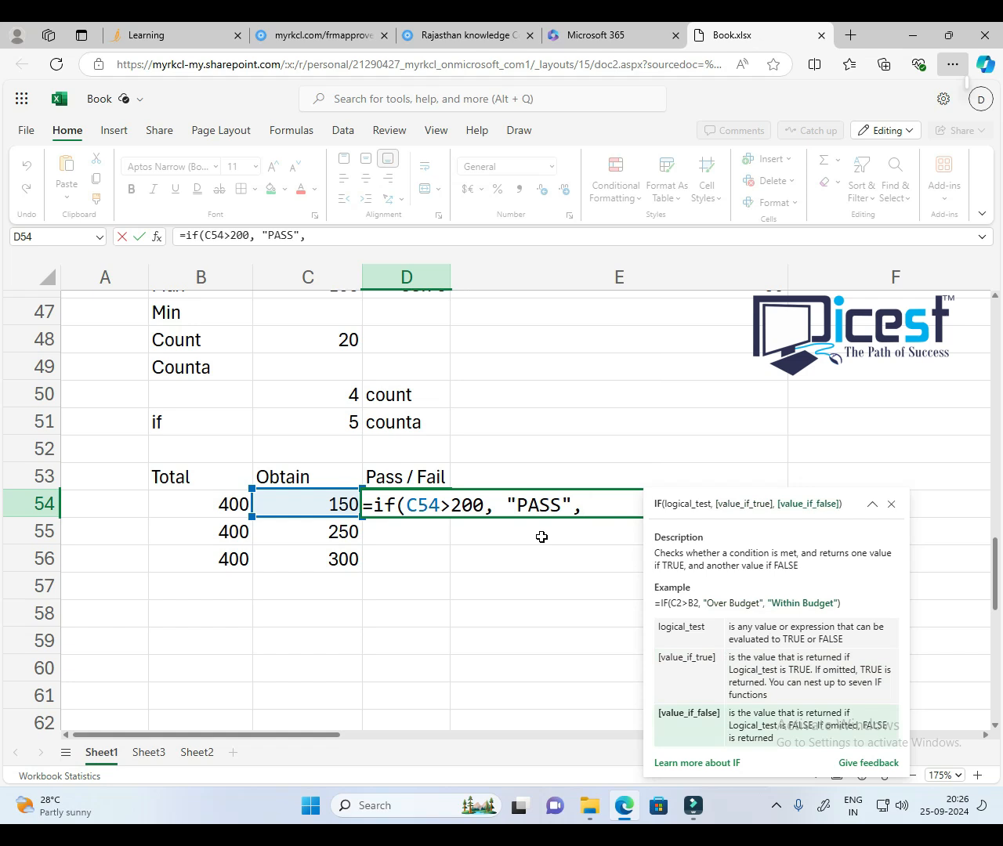
pyautogui.press('BackSpace')
pyautogui.write('"Fa')
pyautogui.press('BackSpace')
pyautogui.press('BackSpace')
pyautogui.write('FAIL")')
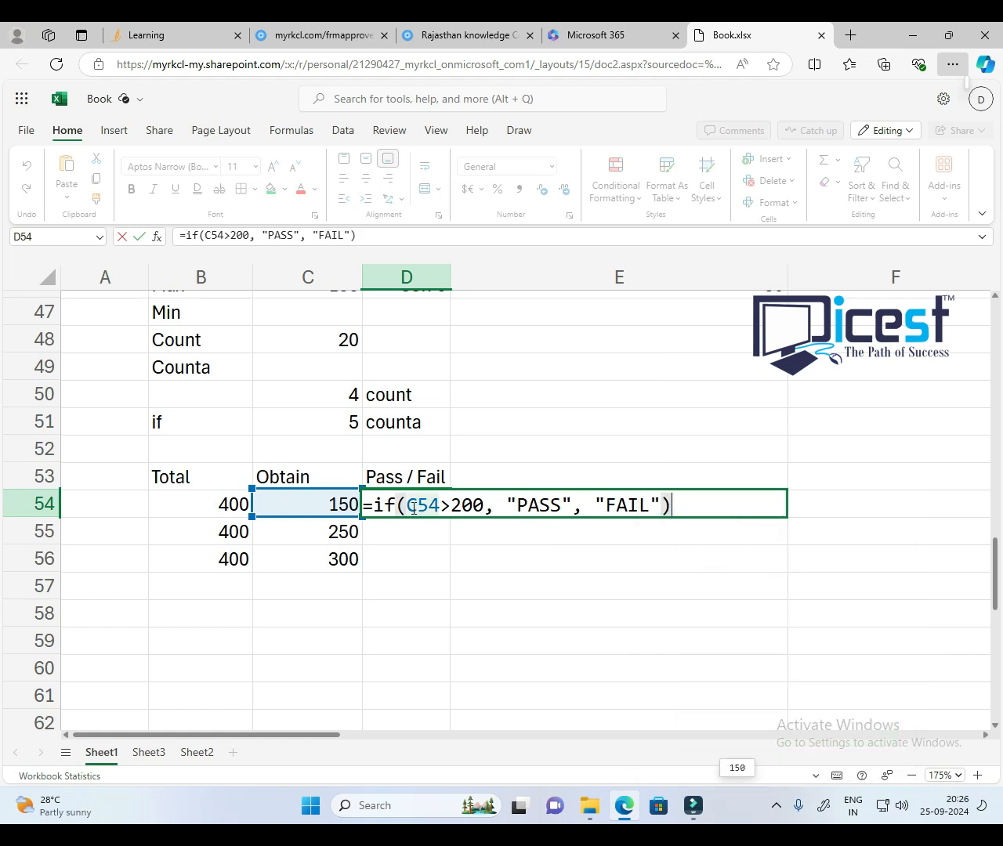
pyautogui.moveTo(407, 506); pyautogui.dragTo(484, 509)
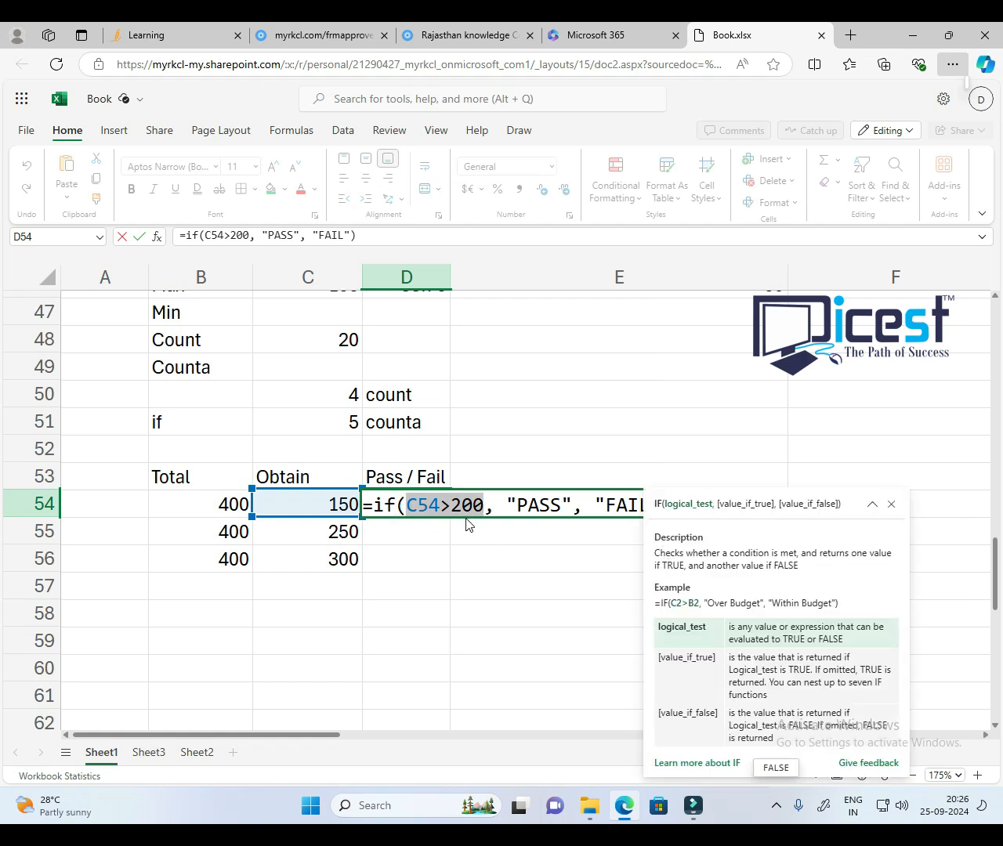
pyautogui.moveTo(506, 505); pyautogui.dragTo(572, 506)
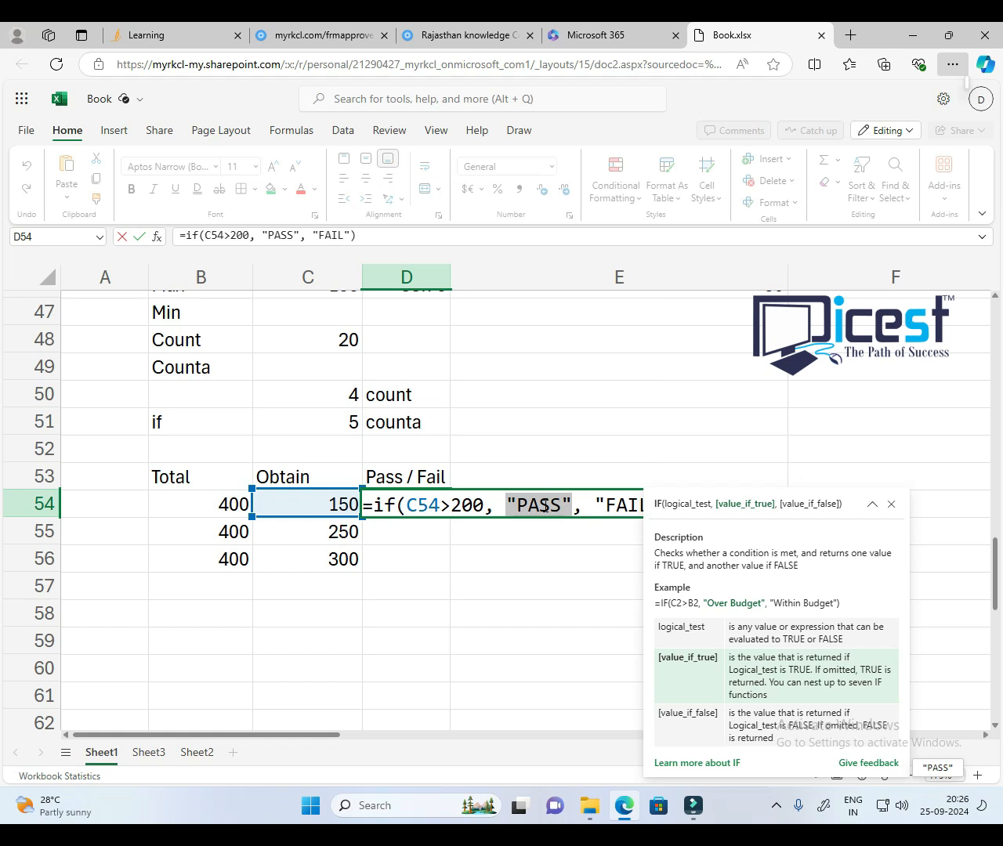
pyautogui.moveTo(583, 506); pyautogui.dragTo(641, 506)
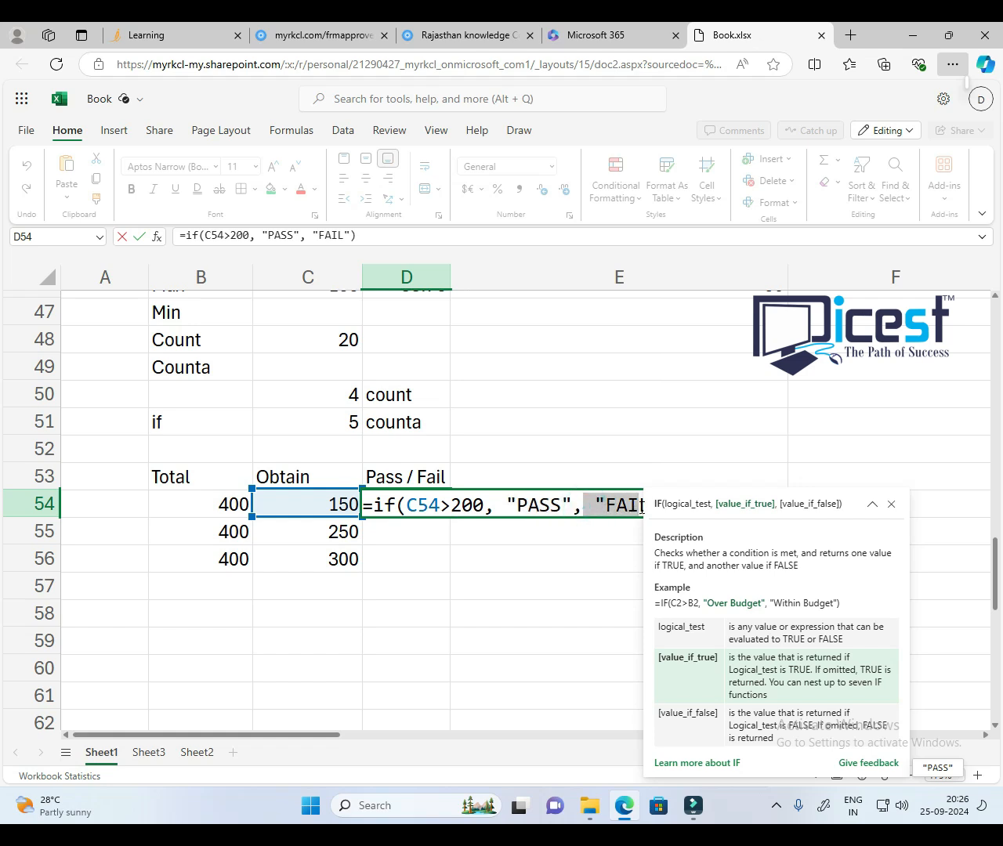
pyautogui.click(776, 447)
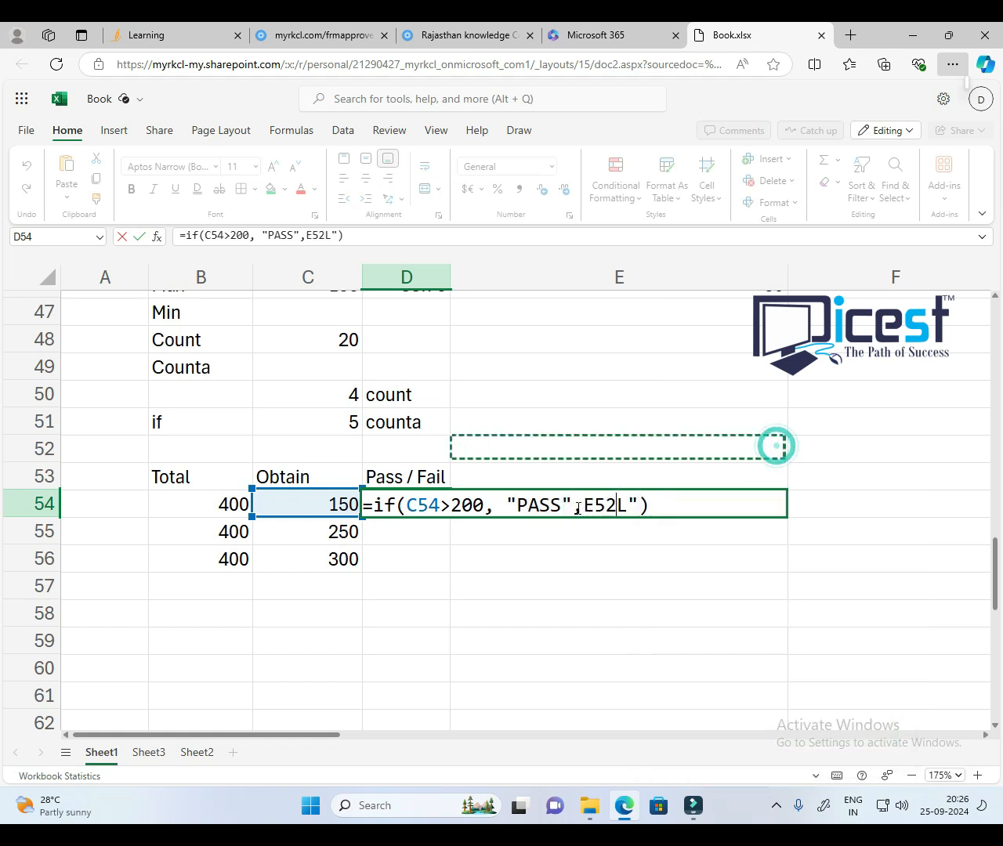
pyautogui.press('Escape')
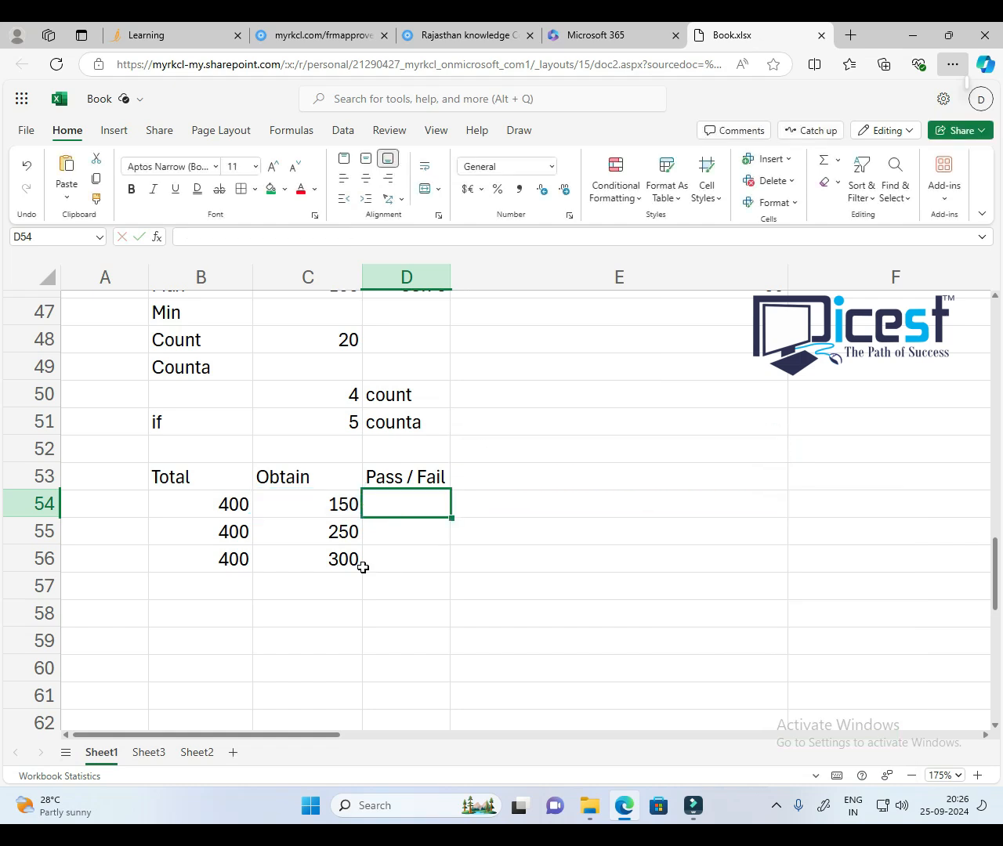
# Step: Enter an IF formula in D54 that returns "PASS" when C54 is greater than 200 and "FAIL" otherwise
pyautogui.write('=if(')
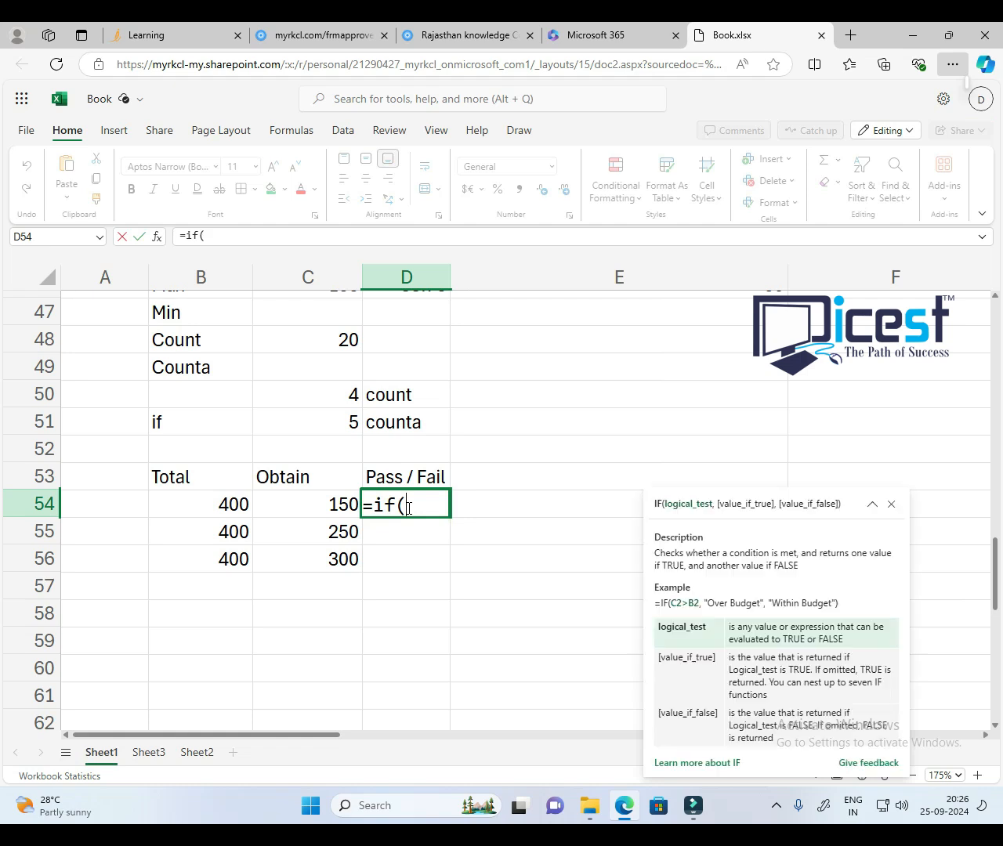
pyautogui.click(316, 504)
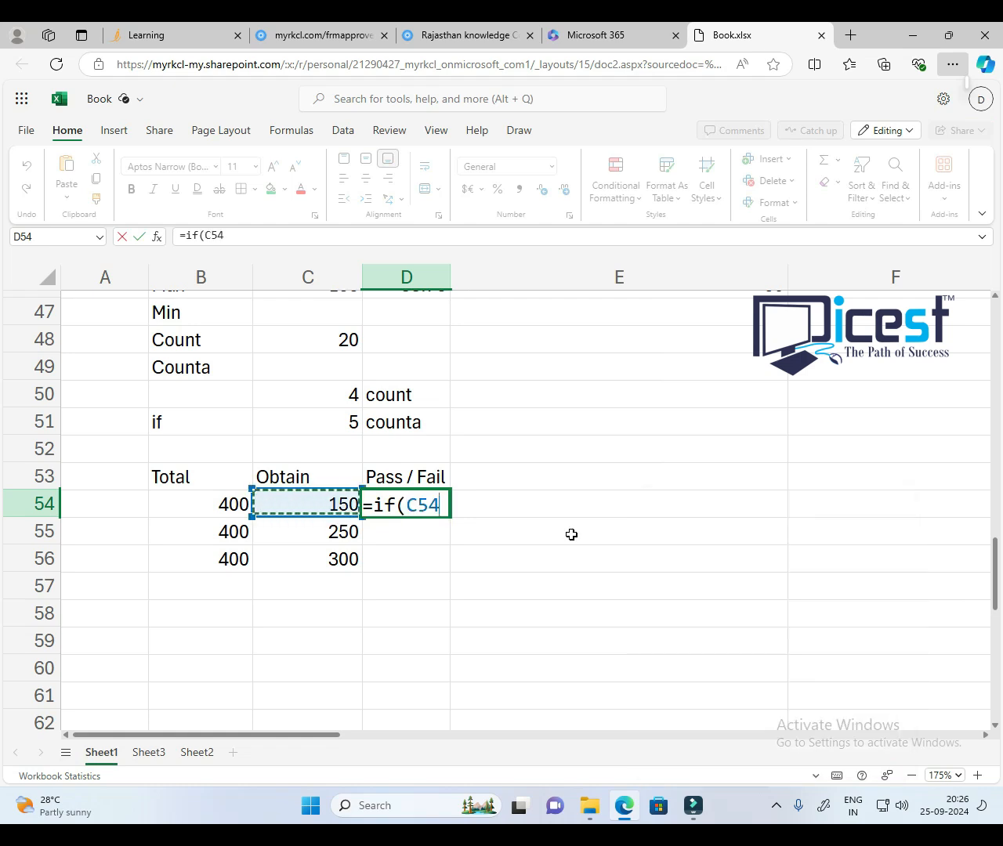
pyautogui.write('>200')
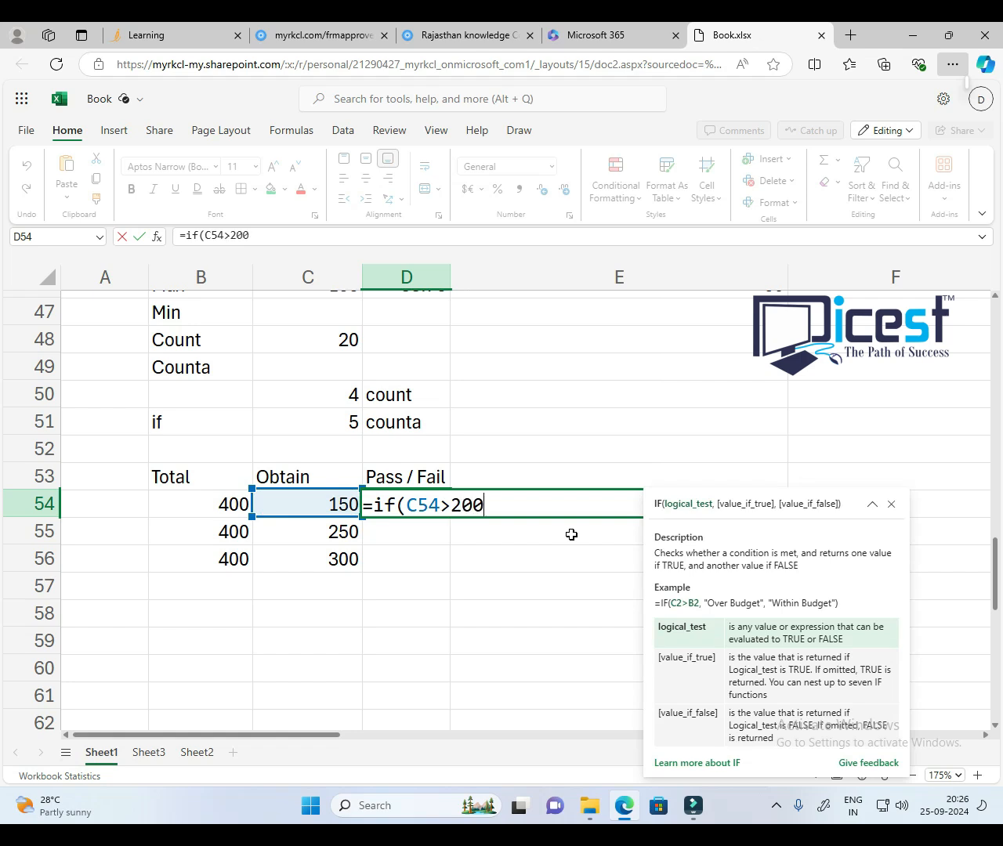
pyautogui.write(' , "PASS","FAIL')
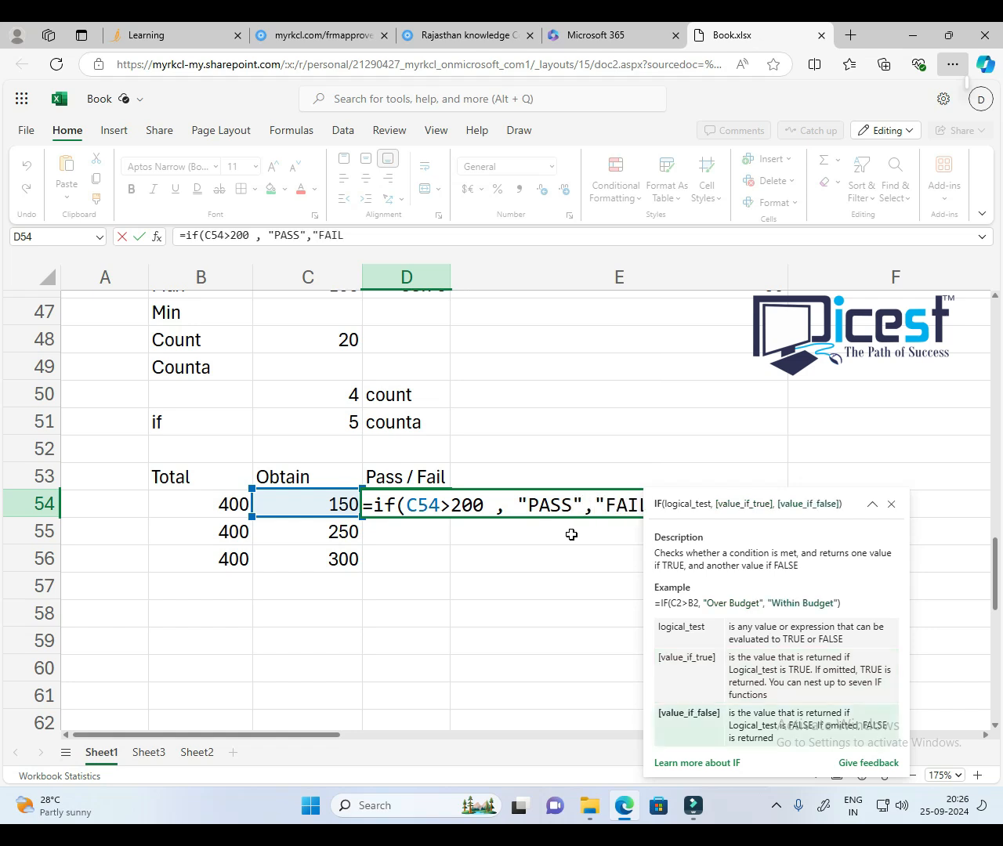
pyautogui.write('")')
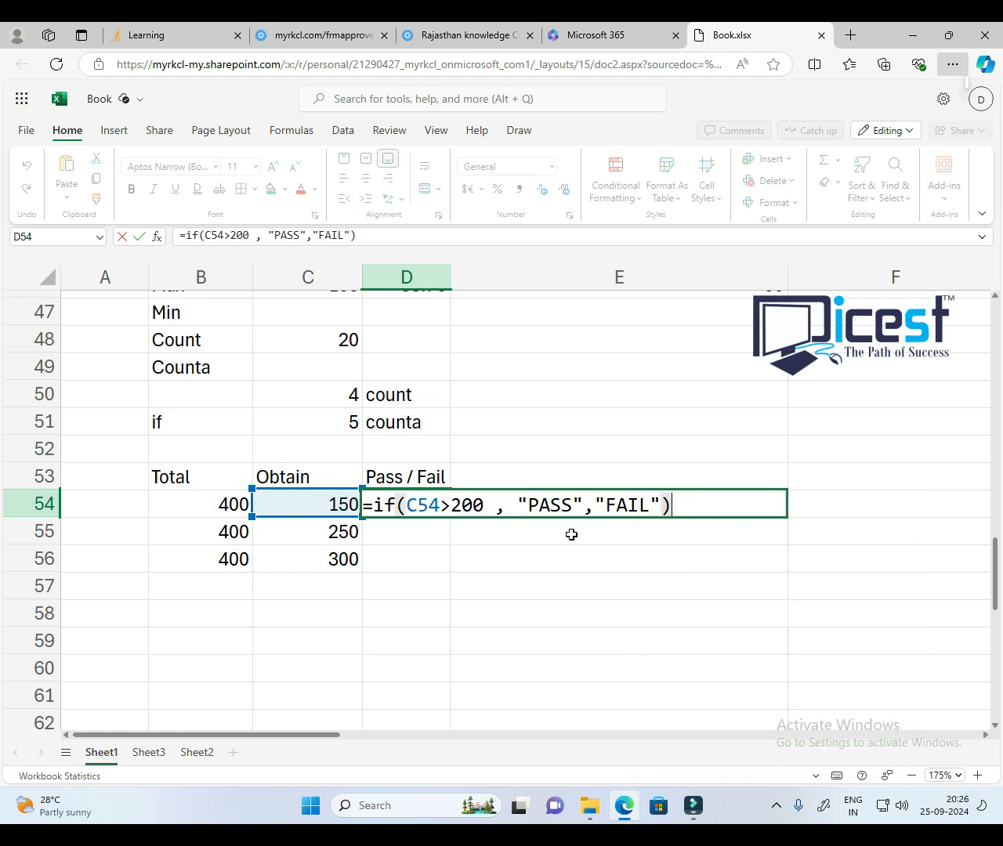
pyautogui.press('Return')
pyautogui.click(426, 505)
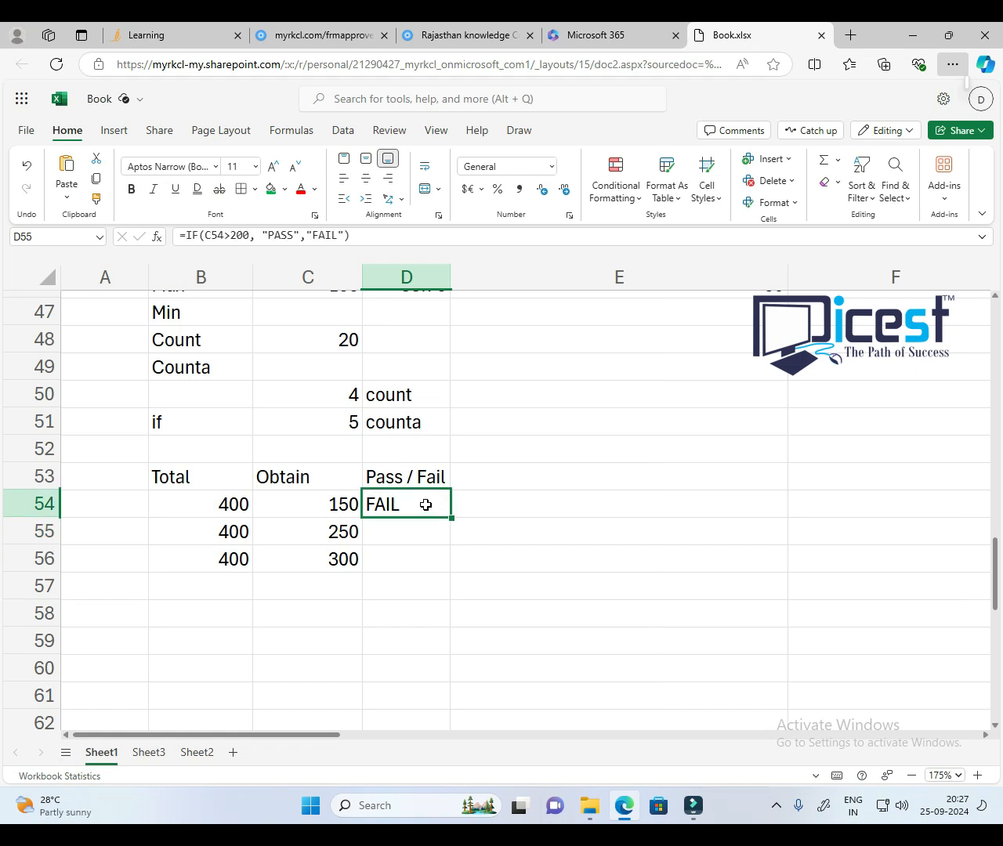
# Step: Enter an IF formula in D55 that returns "PASS" when C55 is greater than 200 and "FAIL" otherwise
pyautogui.click(431, 530)
pyautogui.write('=if(')
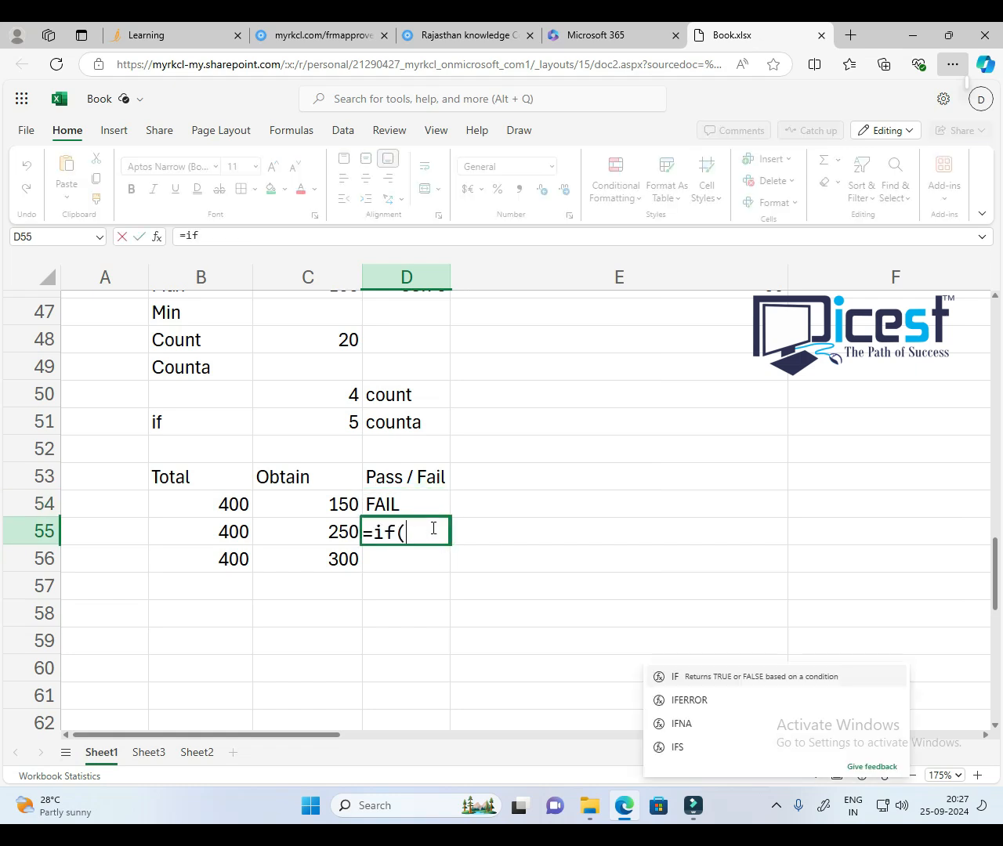
pyautogui.click(333, 531)
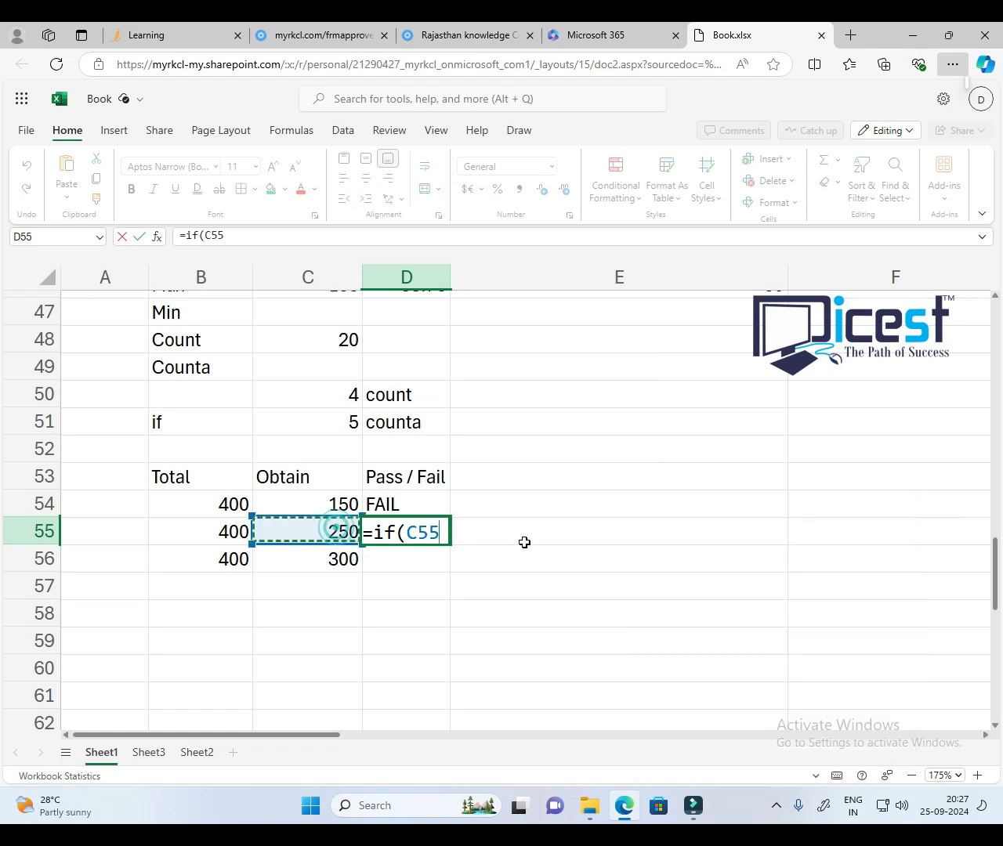
pyautogui.write('>200')
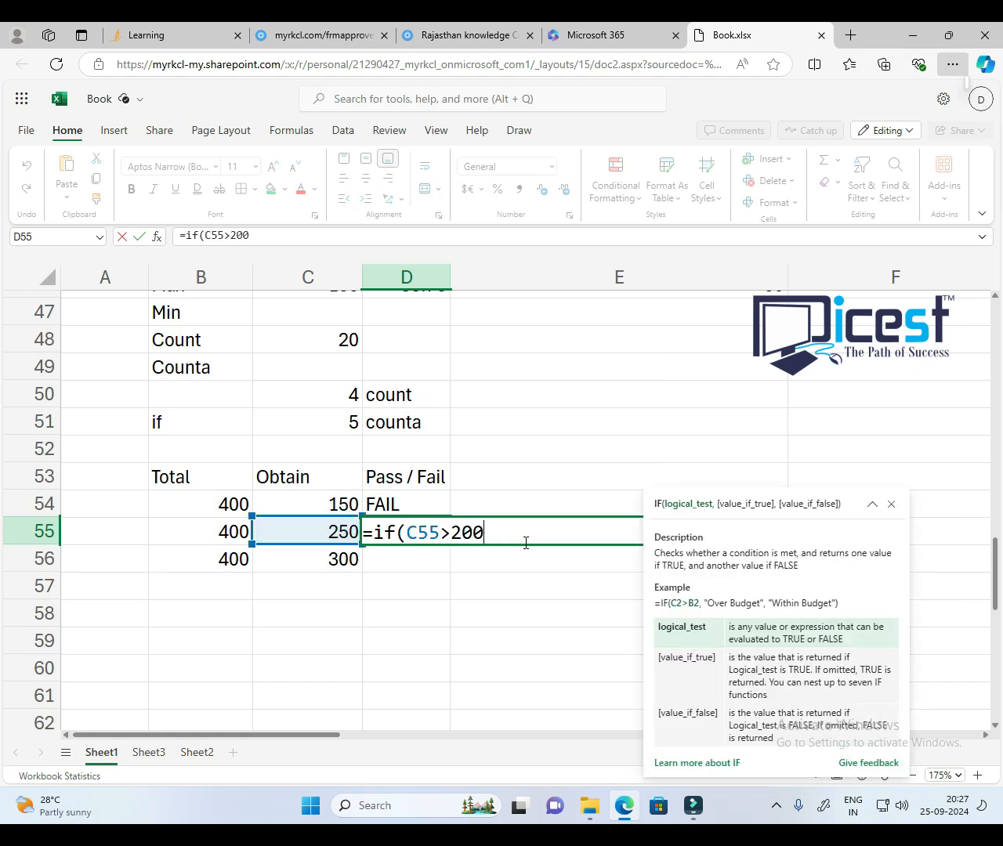
pyautogui.write(', "PA')
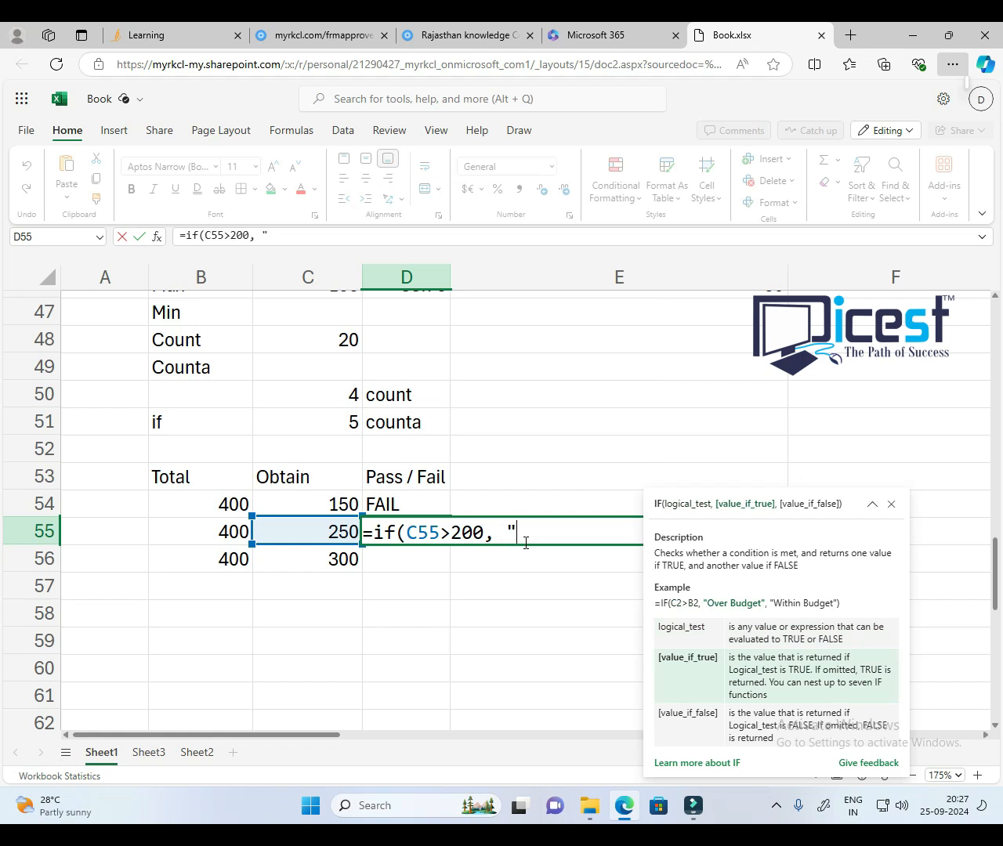
pyautogui.write('ss')
pyautogui.press('BackSpace')
pyautogui.press('BackSpace')
pyautogui.write('SS" , "F')
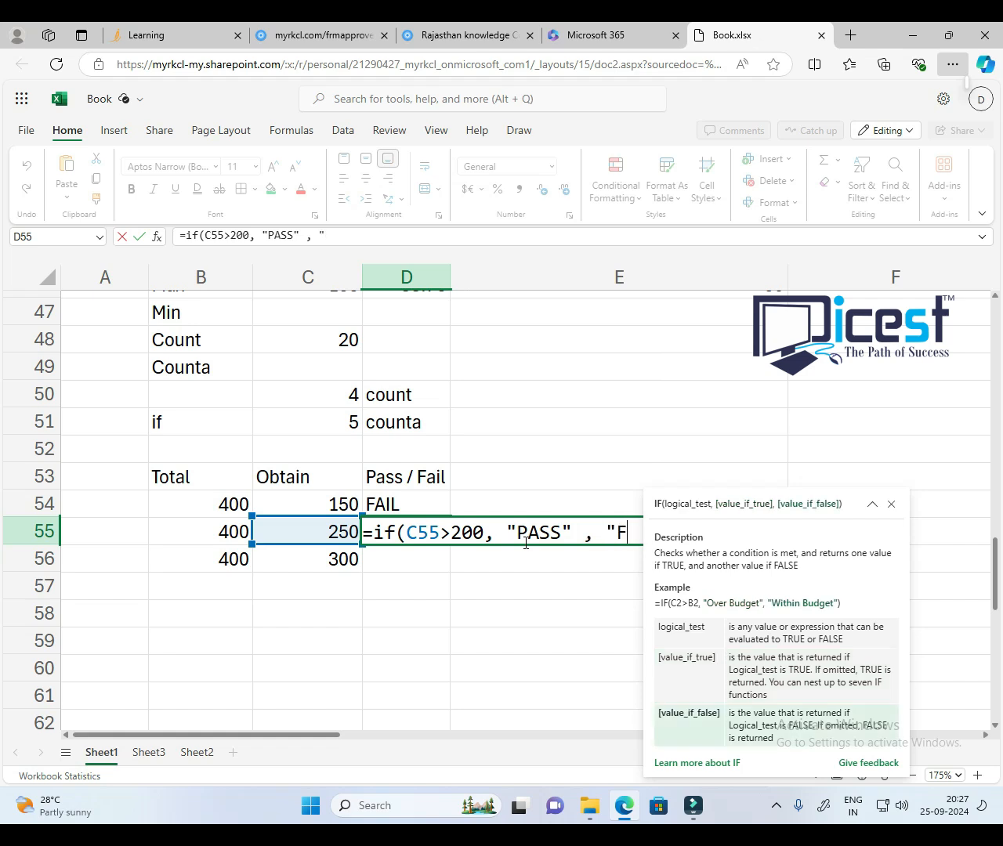
pyautogui.write('AIL")')
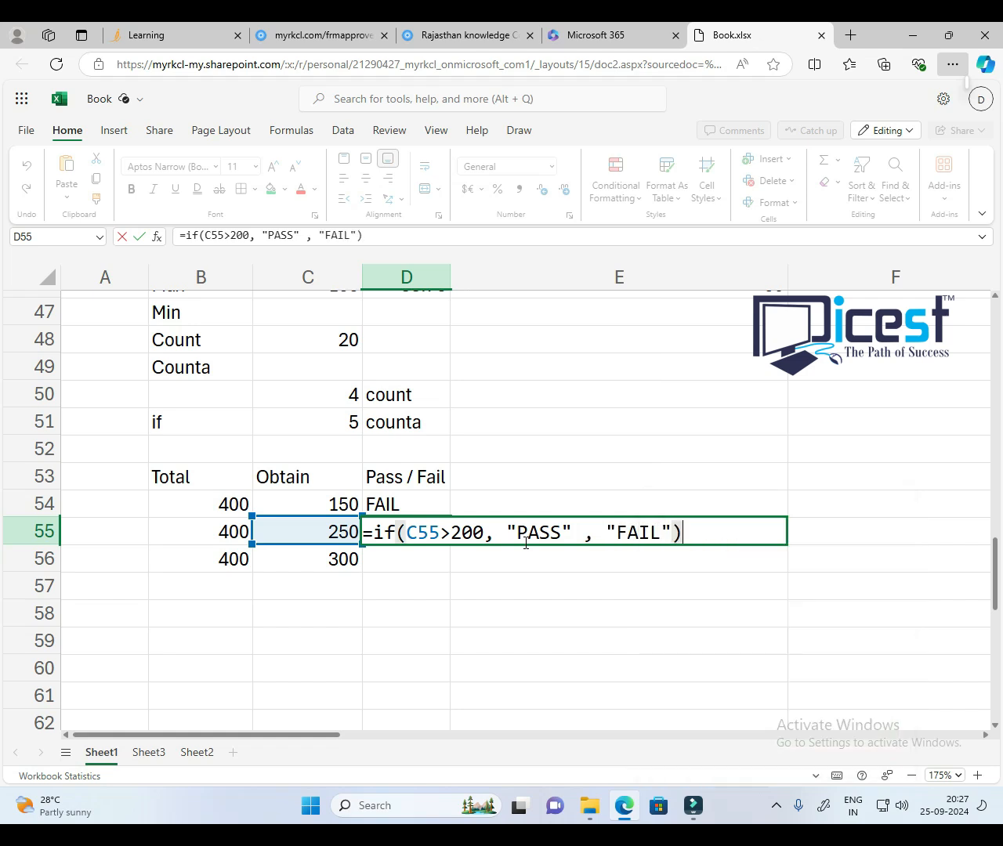
pyautogui.press('Return')
# Step: Fill the Pass / Fail formula from cell D55 down to D56
pyautogui.click(423, 539)
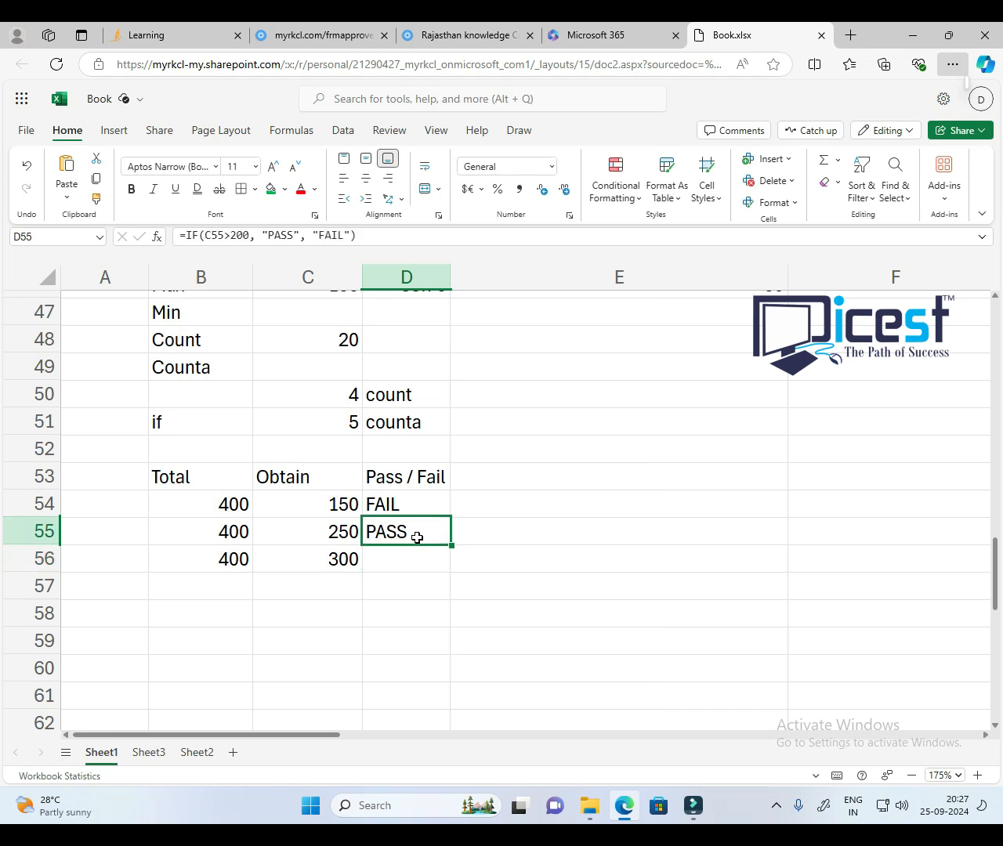
pyautogui.moveTo(452, 544); pyautogui.dragTo(443, 566)
pyautogui.click(424, 567)
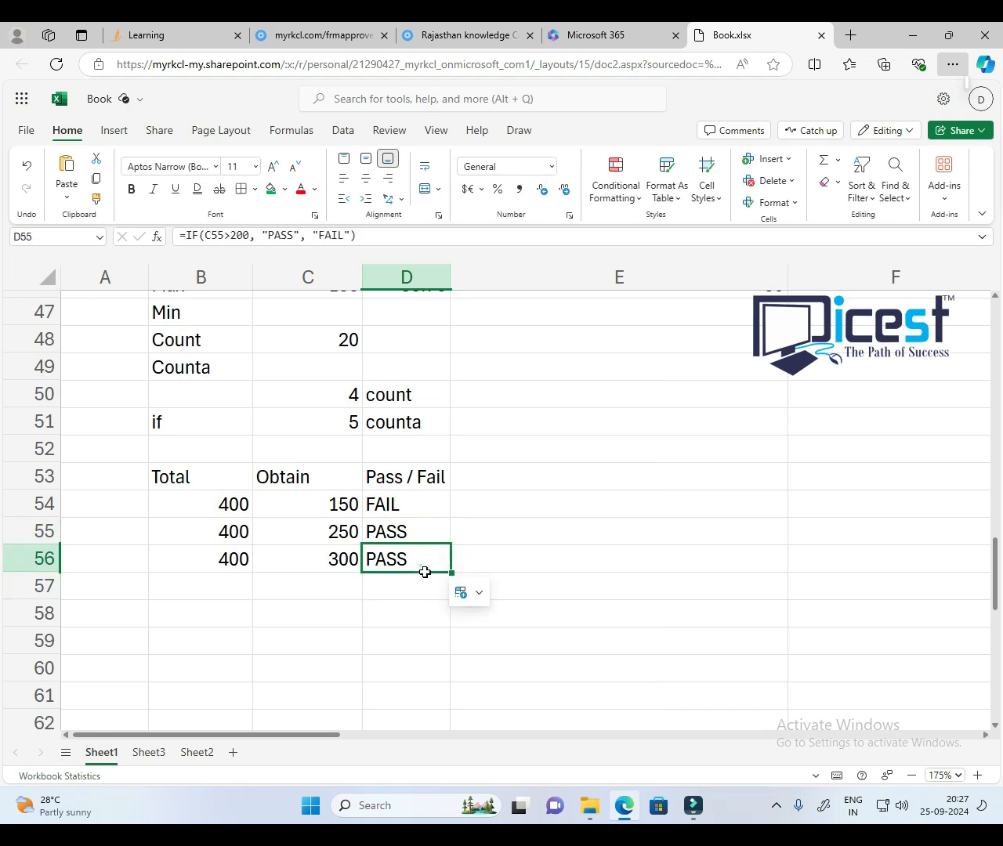
# Step: Examine the logical test and the value-if-true argument of the IF formula in D54
pyautogui.doubleClick(420, 500)
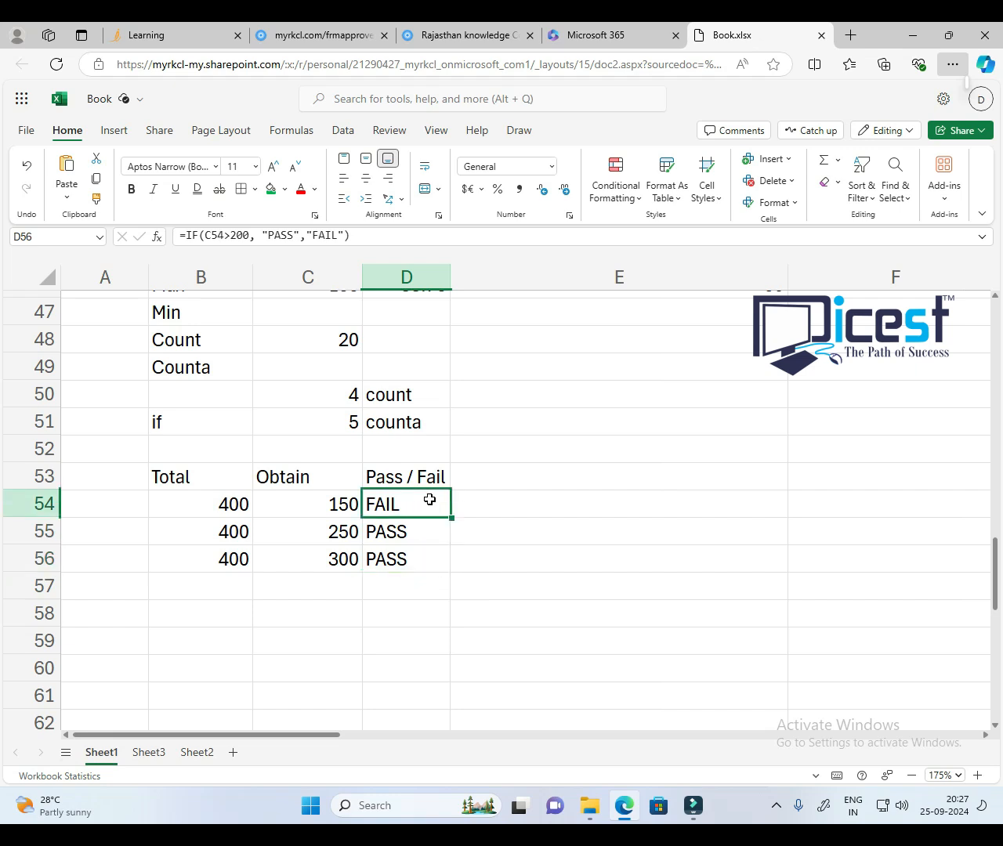
pyautogui.moveTo(405, 505); pyautogui.dragTo(485, 502)
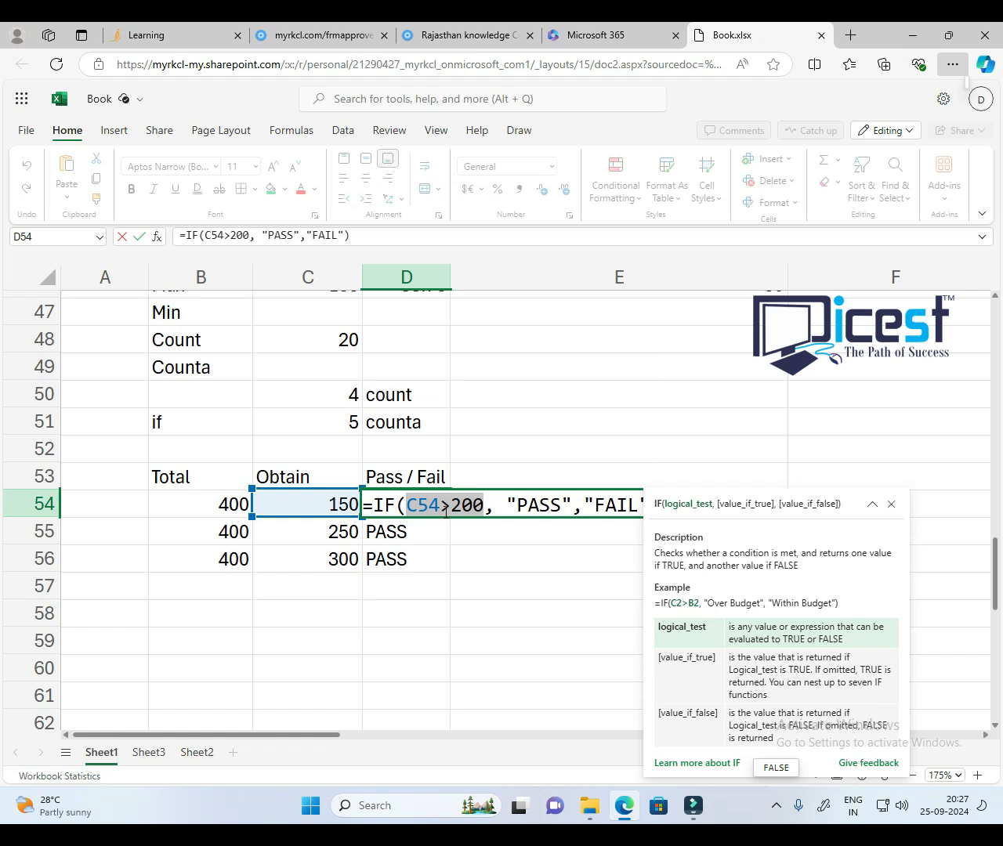
pyautogui.click(505, 506)
pyautogui.moveTo(505, 506); pyautogui.dragTo(570, 502)
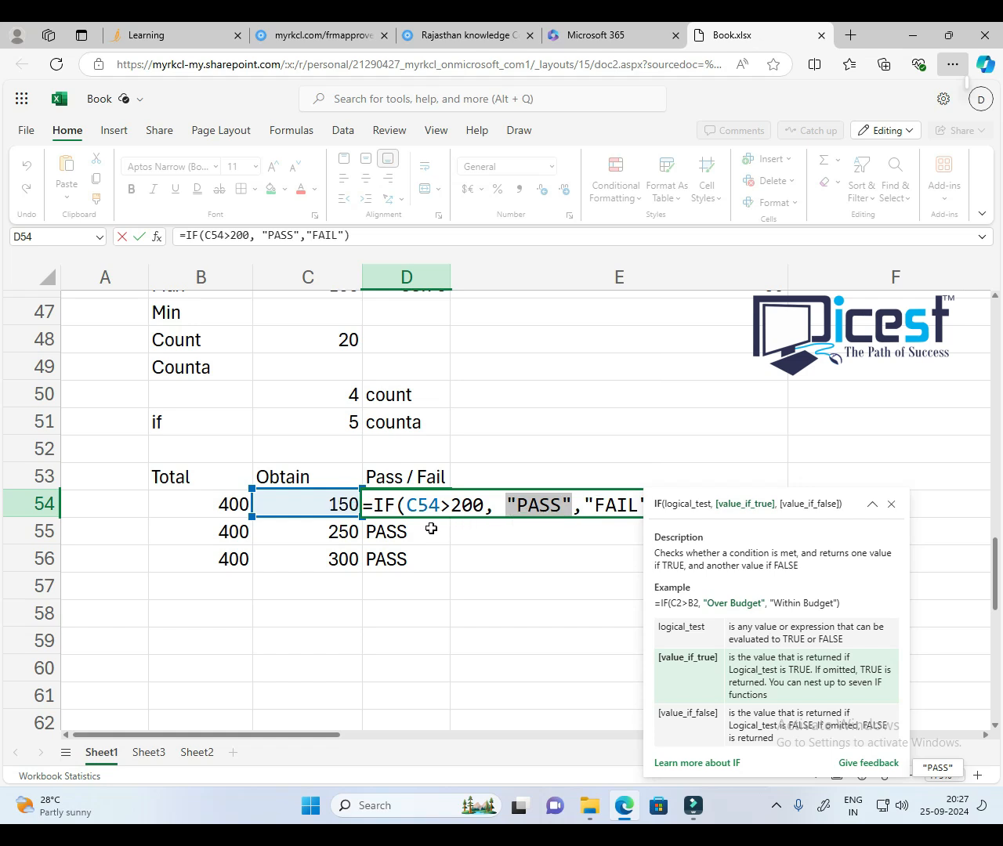
pyautogui.press('Return')
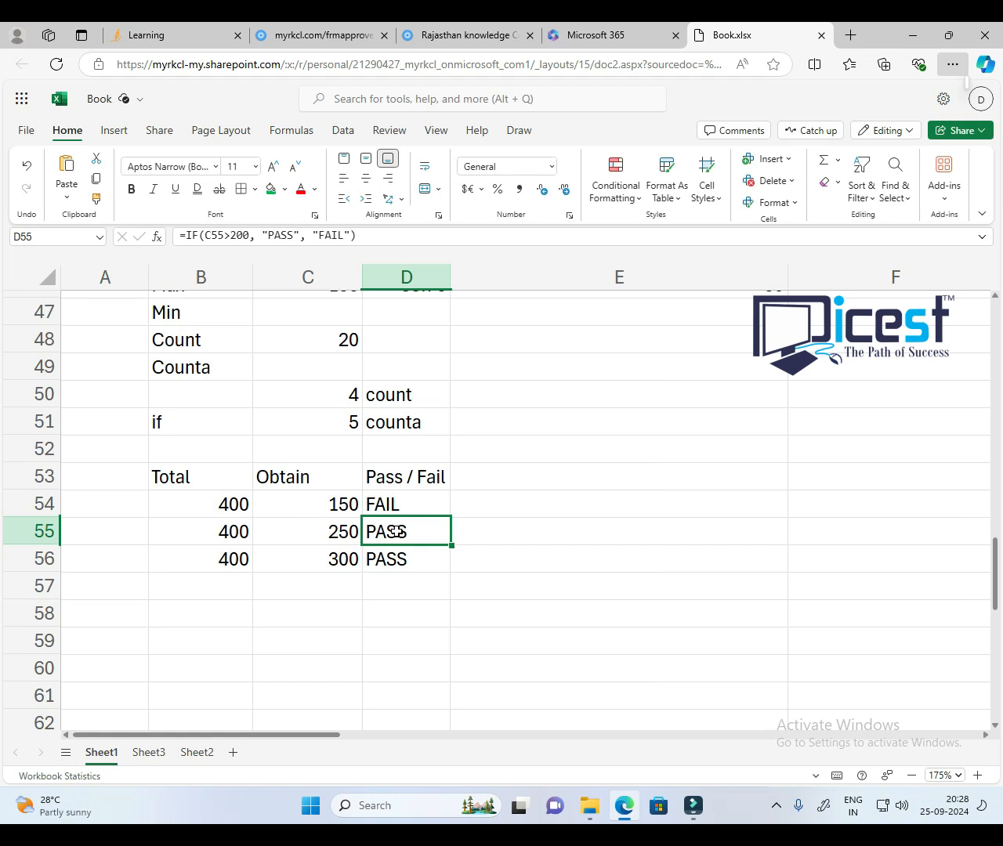
# Step: Examine the condition and the "PASS" and "FAIL" arguments of the IF formula in D55
pyautogui.doubleClick(386, 535)
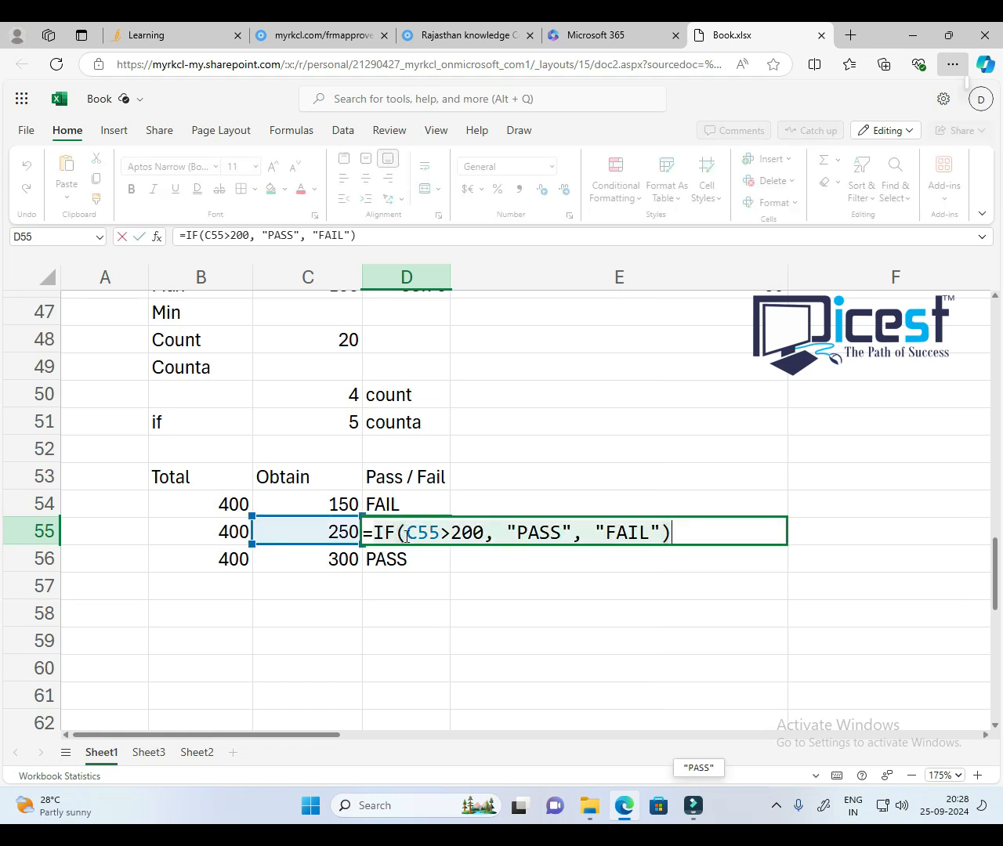
pyautogui.click(407, 535)
pyautogui.click(458, 535)
pyautogui.press('End')
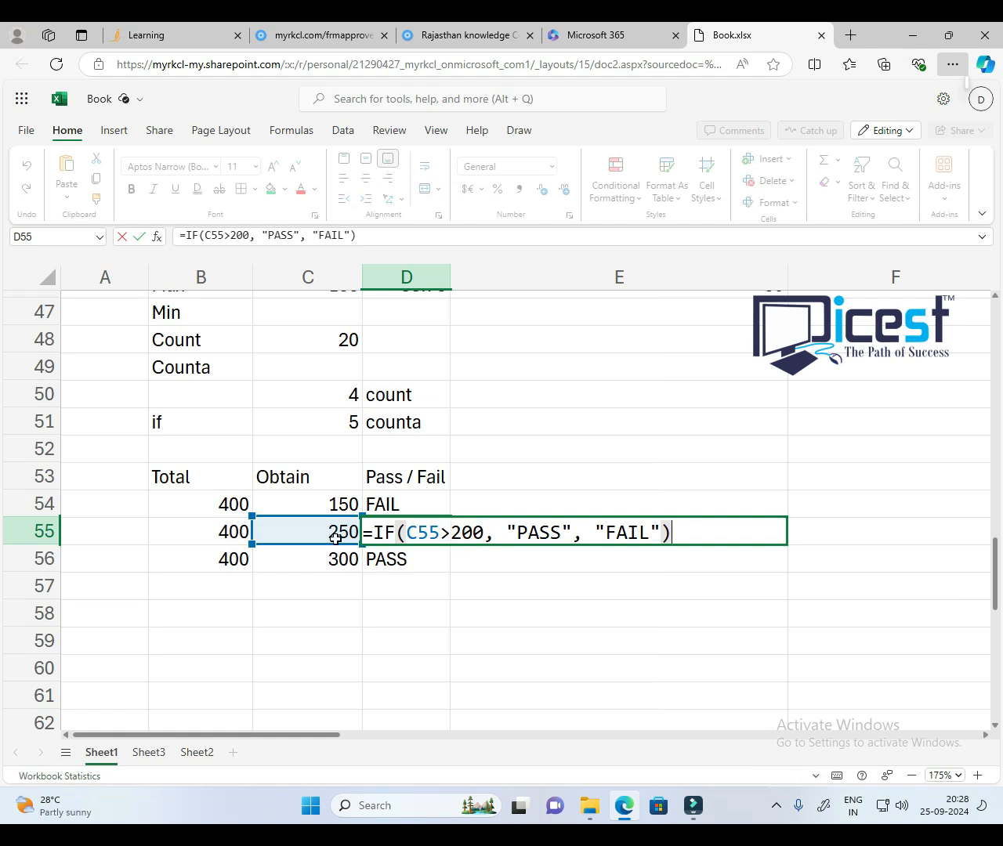
pyautogui.click(503, 535)
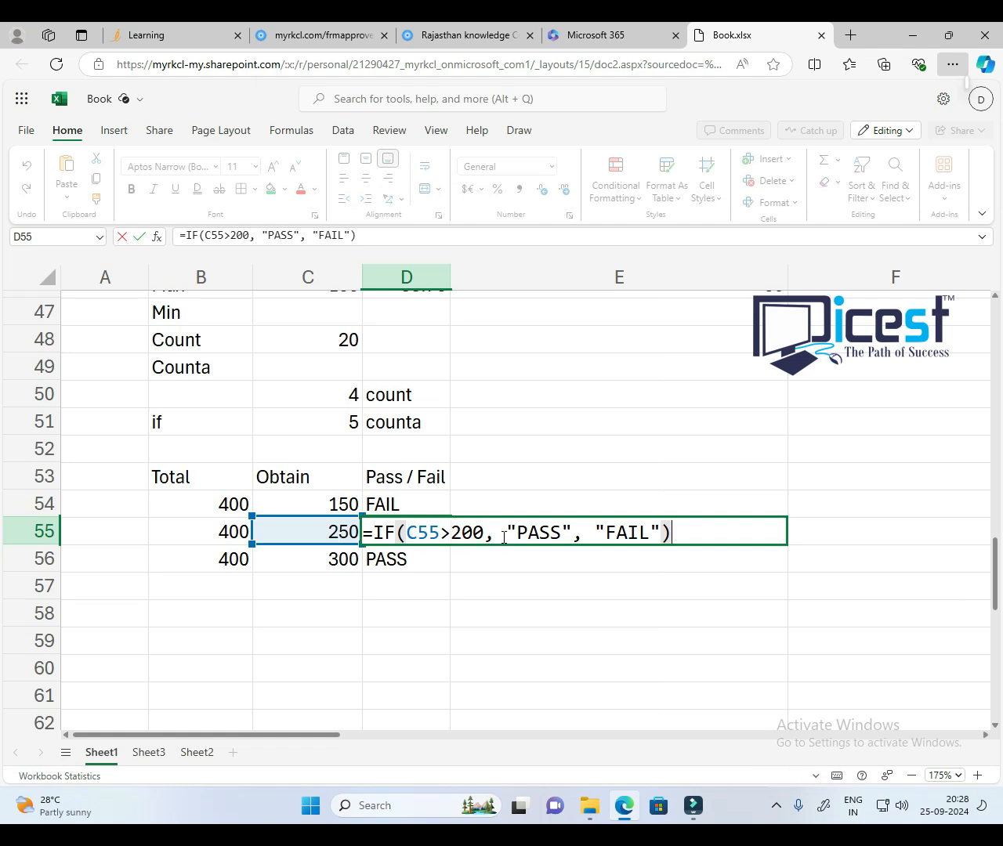
pyautogui.click(549, 532)
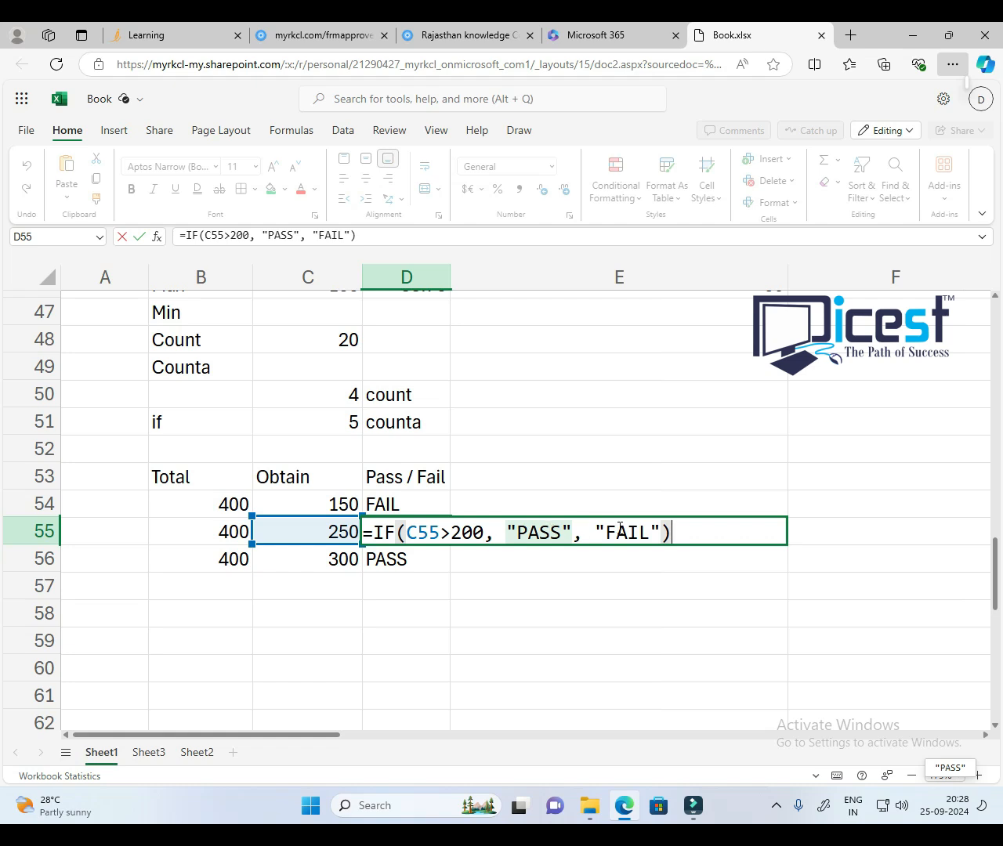
pyautogui.moveTo(620, 531)
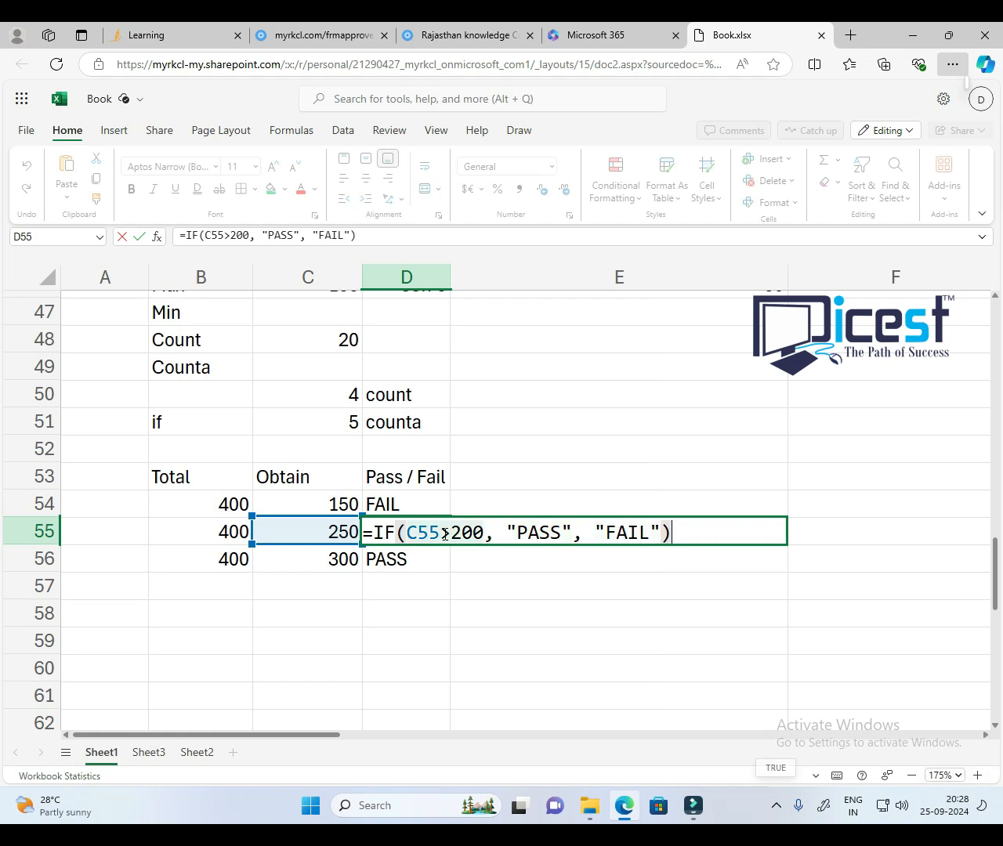
pyautogui.moveTo(467, 532)
pyautogui.press('Return')
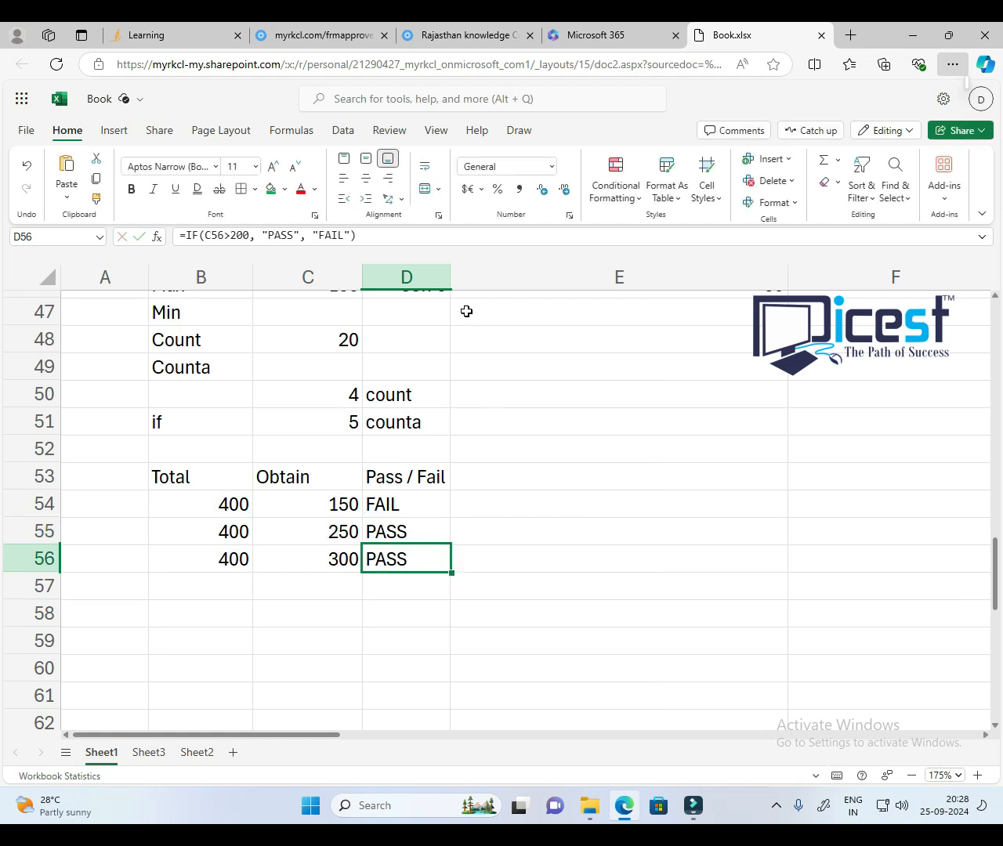
# Step: Widen column D slightly so the Pass / Fail column has more room
pyautogui.moveTo(451, 277); pyautogui.dragTo(480, 292)
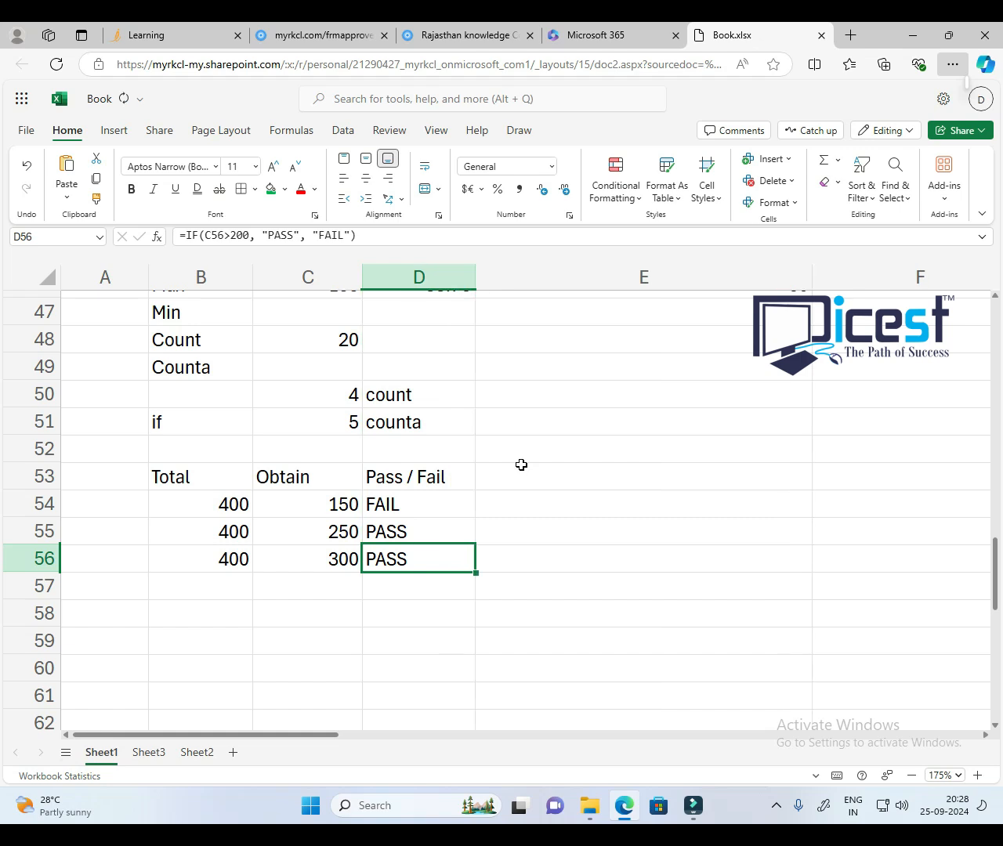
pyautogui.click(528, 475)
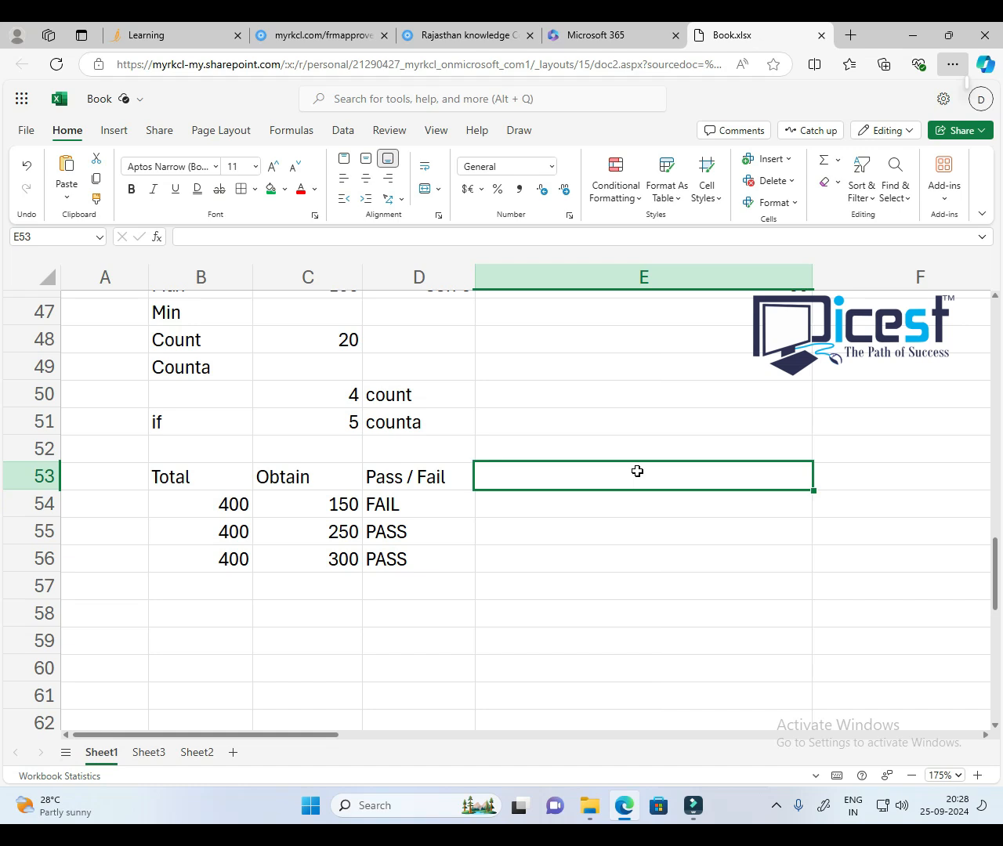
pyautogui.press('Down')
pyautogui.press('Down')
pyautogui.press('Down')
pyautogui.press('Down')
pyautogui.press('Down')
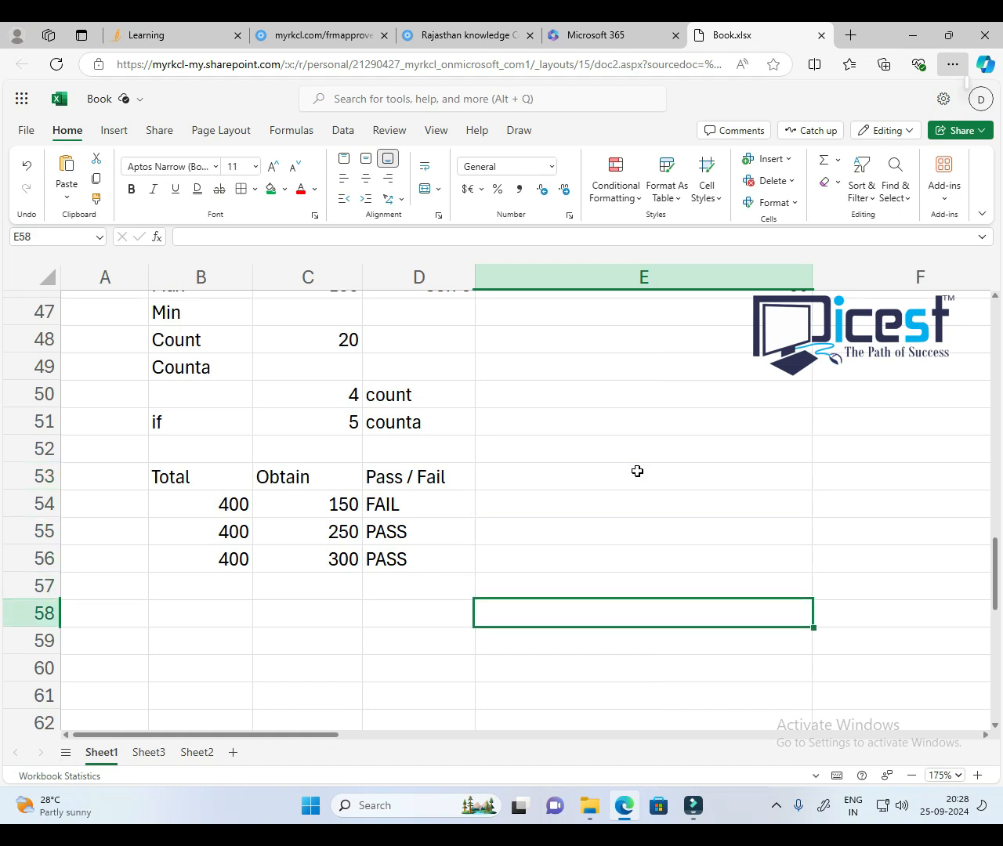
pyautogui.press('Left')
pyautogui.press('Up')
pyautogui.press('Up')
pyautogui.press('Up')
pyautogui.press('Up')
pyautogui.press('Up')
pyautogui.press('Right')
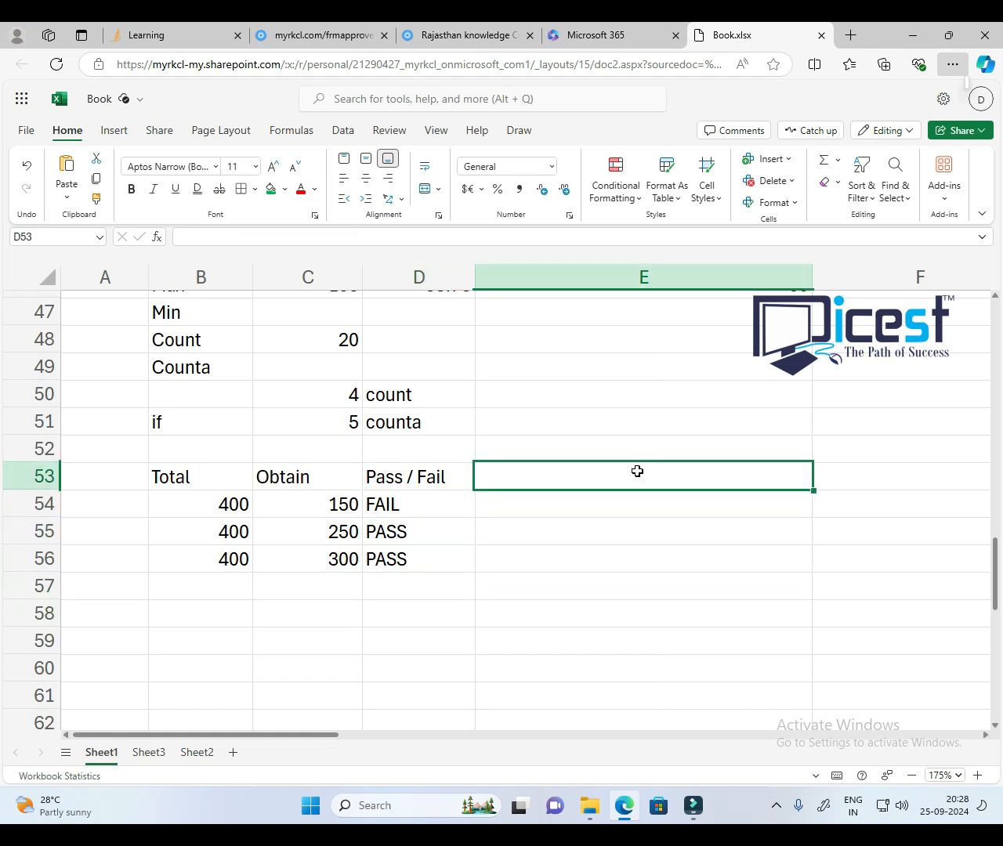
# Step: Enter the heading "percentage" in E53, beside the Pass / Fail heading
pyautogui.write('perce')
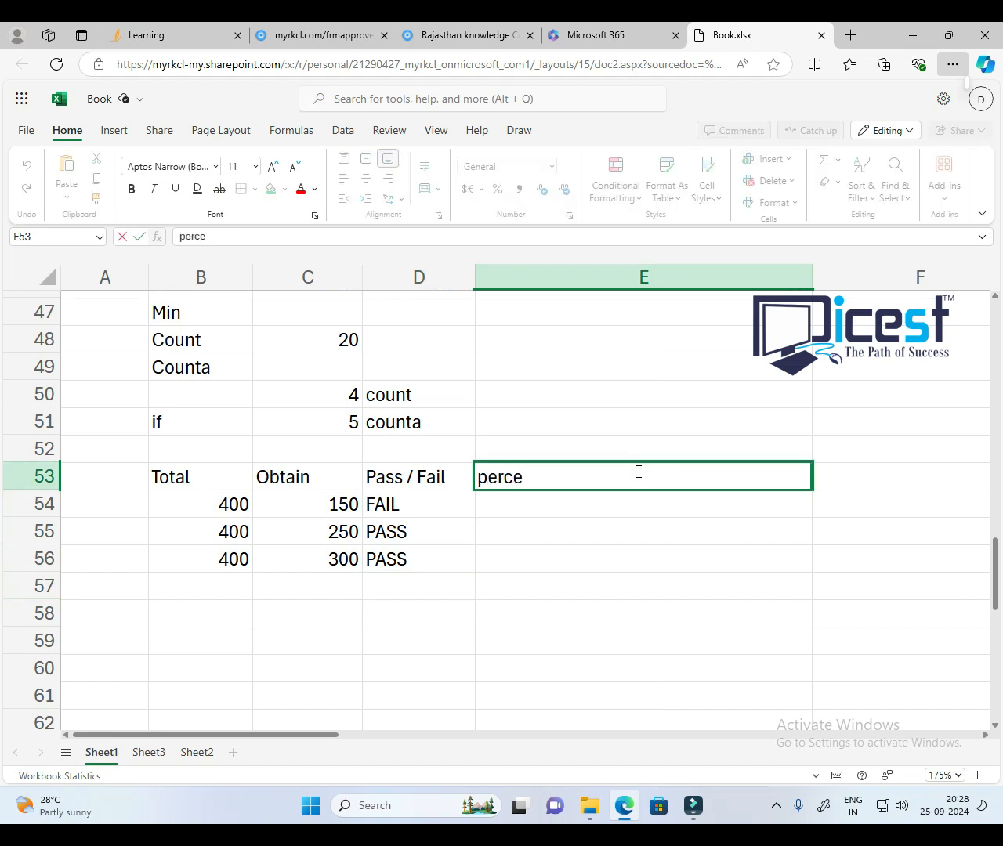
pyautogui.write('ntage')
pyautogui.press('Return')
# Step: Enter the formula =C54/B54*100 in E54 to calculate the percentage from the obtained and total marks
pyautogui.write('=')
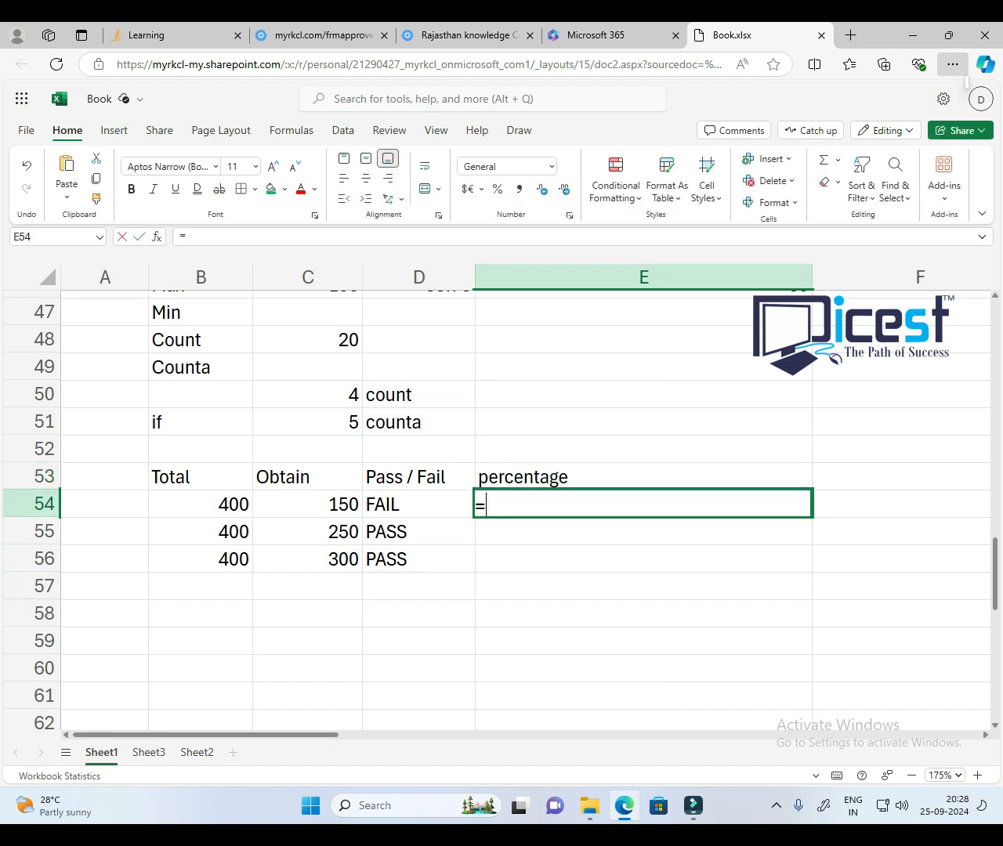
pyautogui.click(349, 503)
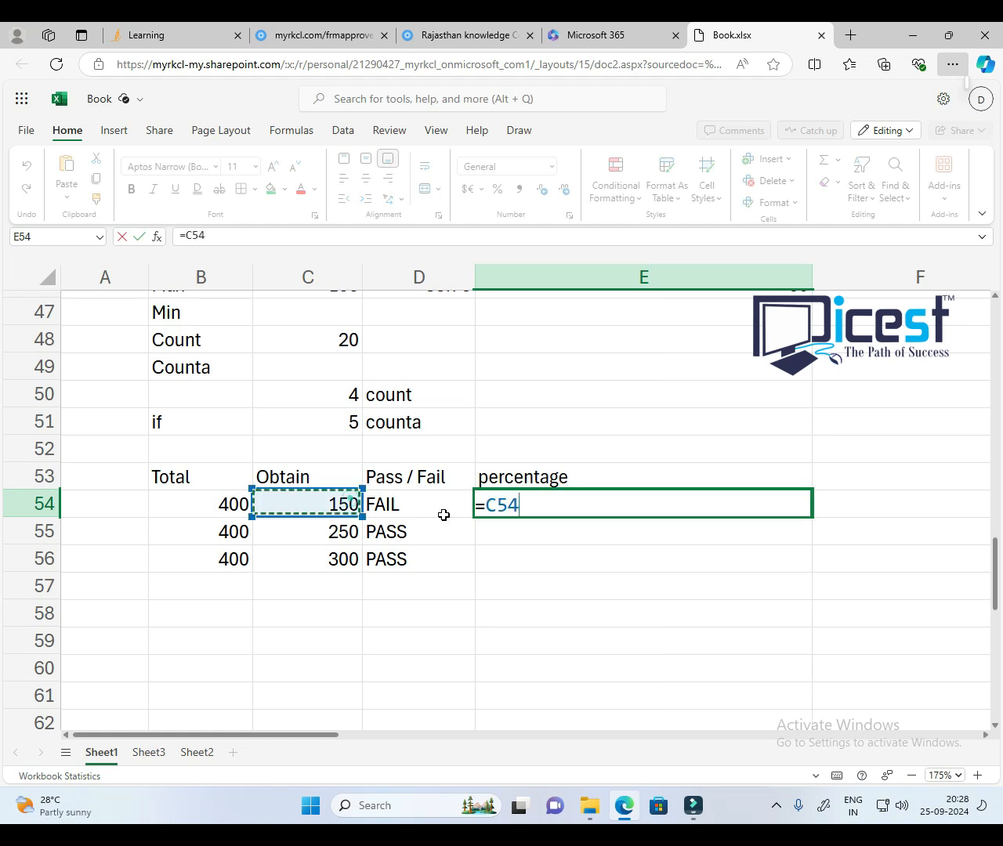
pyautogui.write('/')
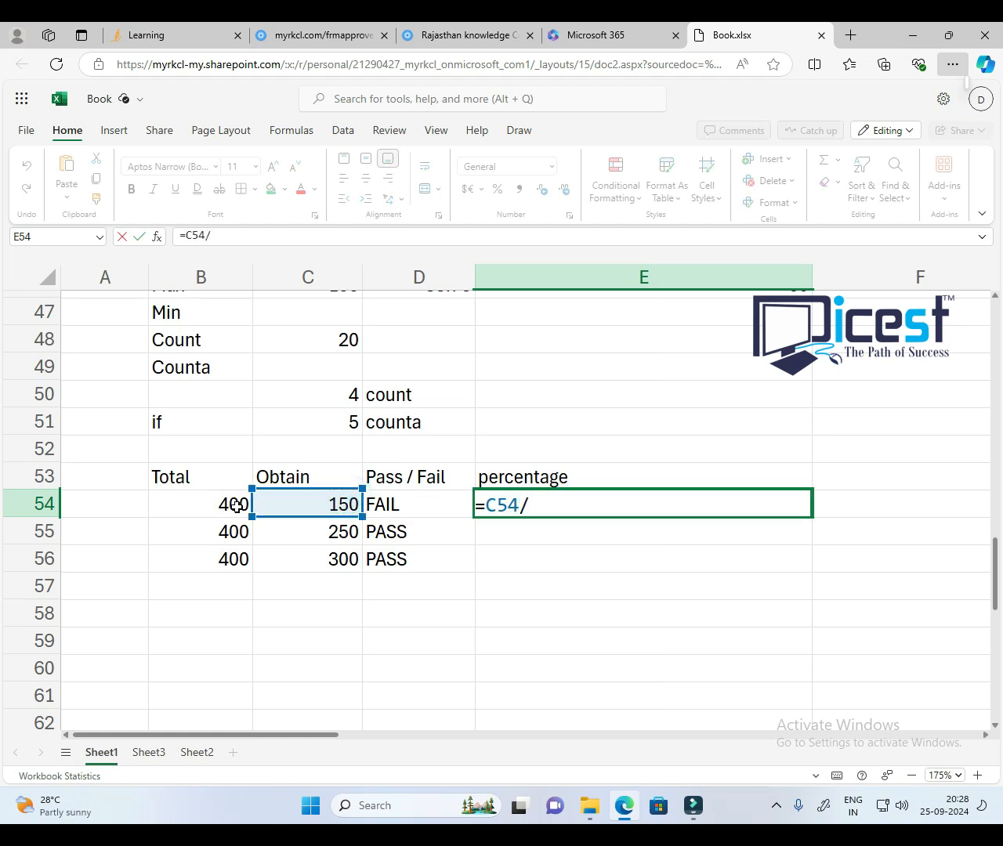
pyautogui.click(235, 505)
pyautogui.write('*100')
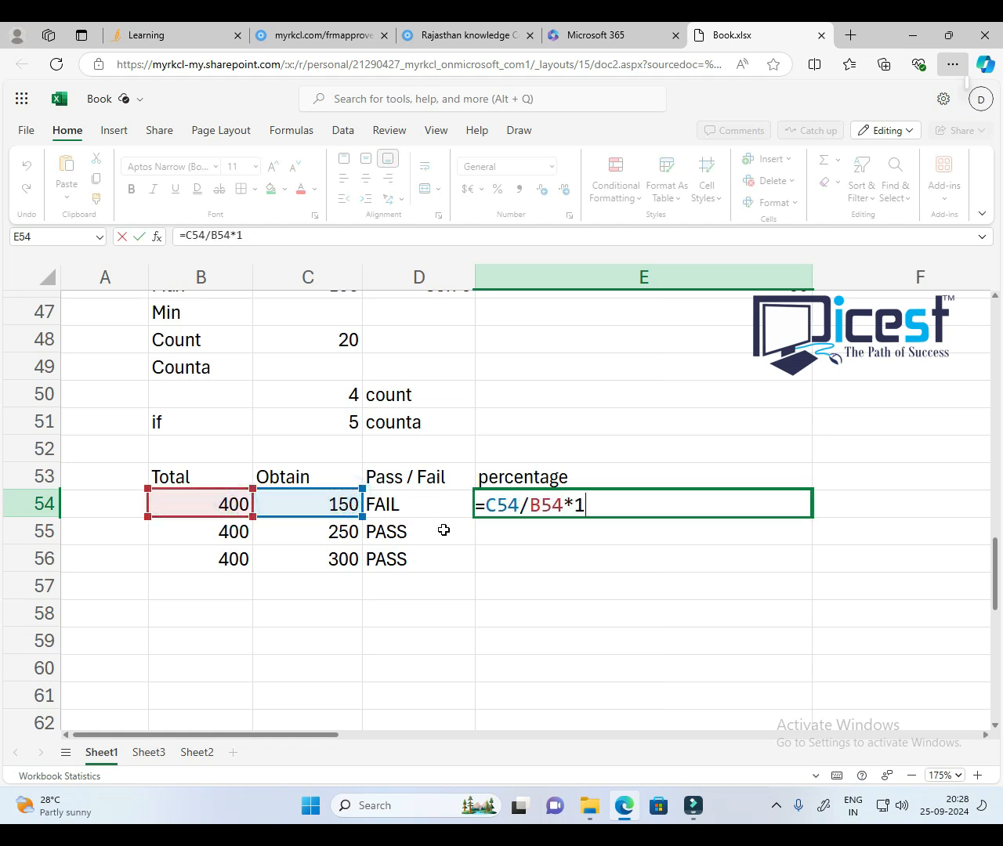
pyautogui.press('Return')
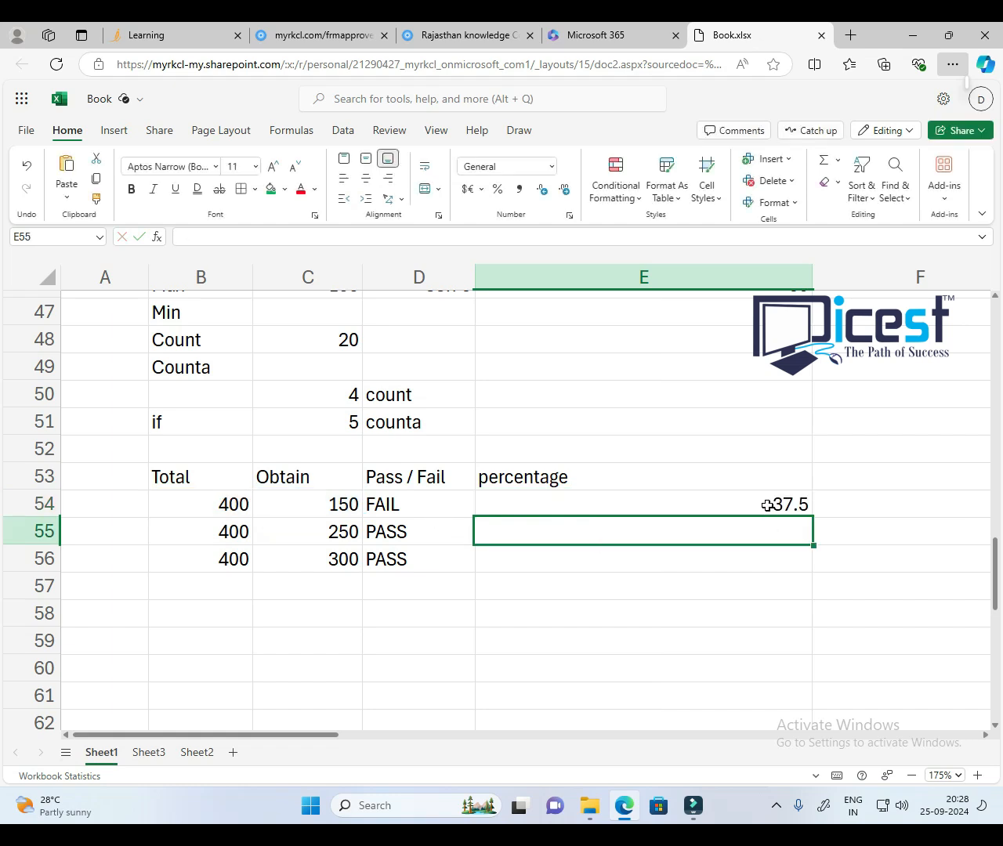
# Step: Narrow column E and enter the heading "Grade" in F53
pyautogui.click(766, 504)
pyautogui.moveTo(813, 278); pyautogui.dragTo(624, 325)
pyautogui.click(674, 475)
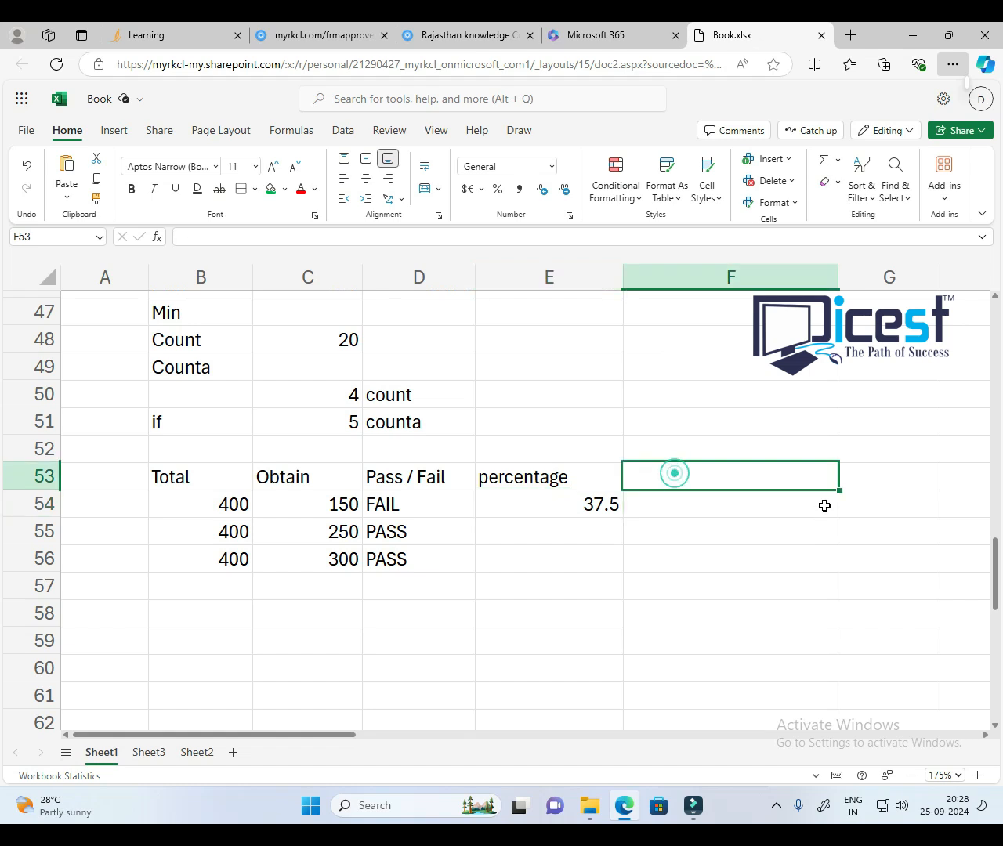
pyautogui.write('Grade')
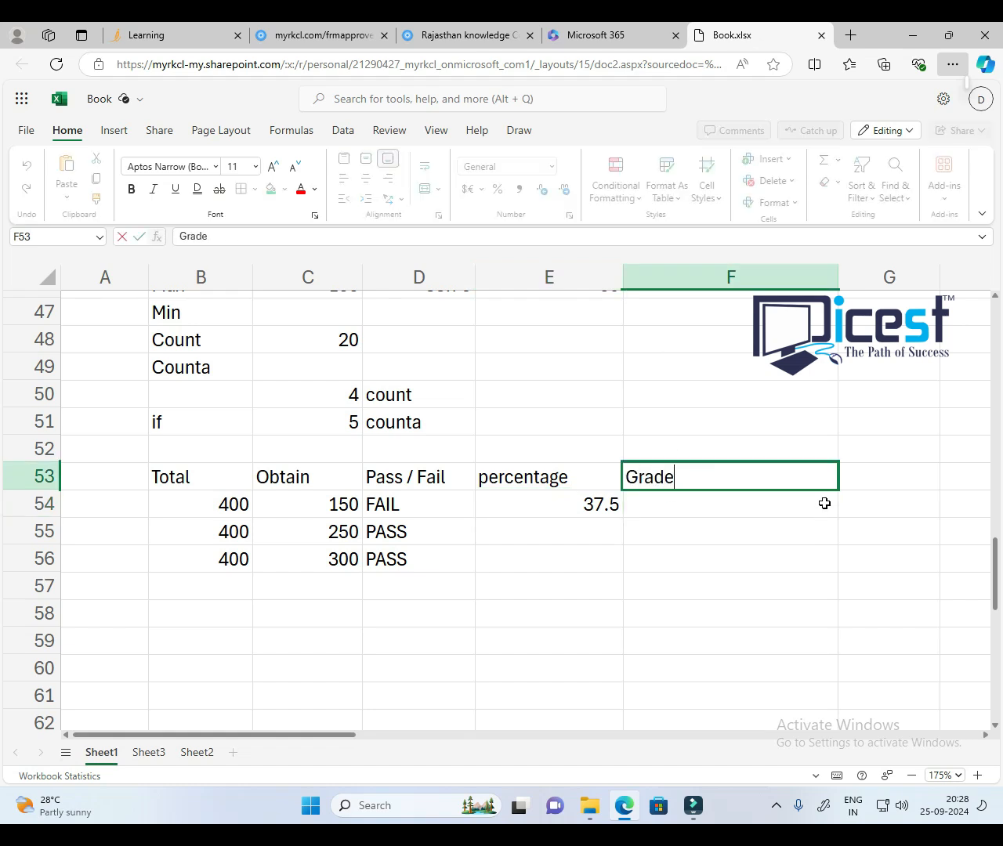
pyautogui.press('Return')
# Step: Start an IF formula in F54 that returns "GRADE A" when E54 is greater than 80
pyautogui.write('=')
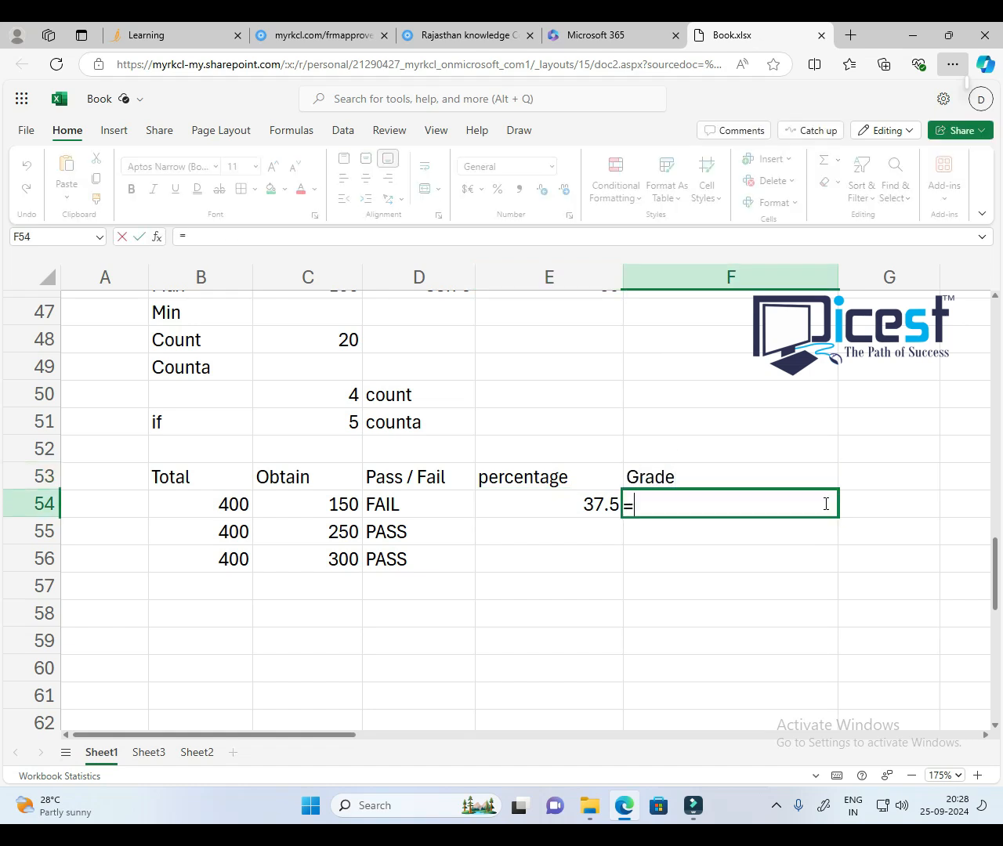
pyautogui.write('if(')
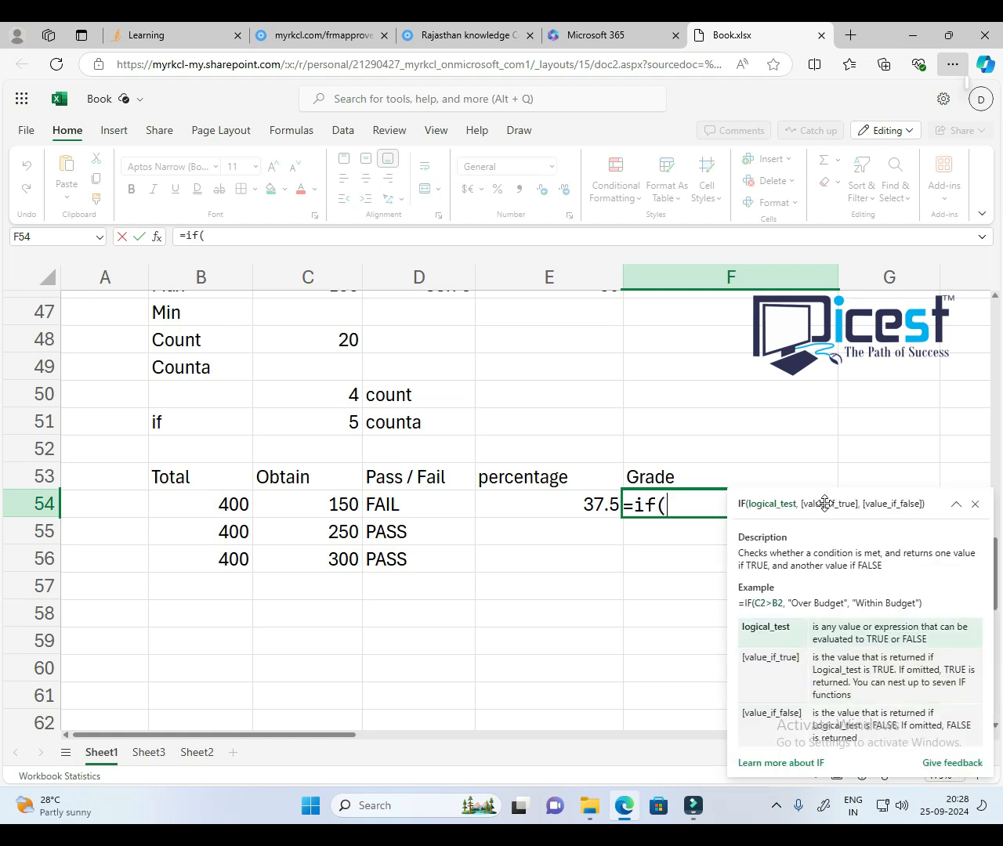
pyautogui.click(540, 502)
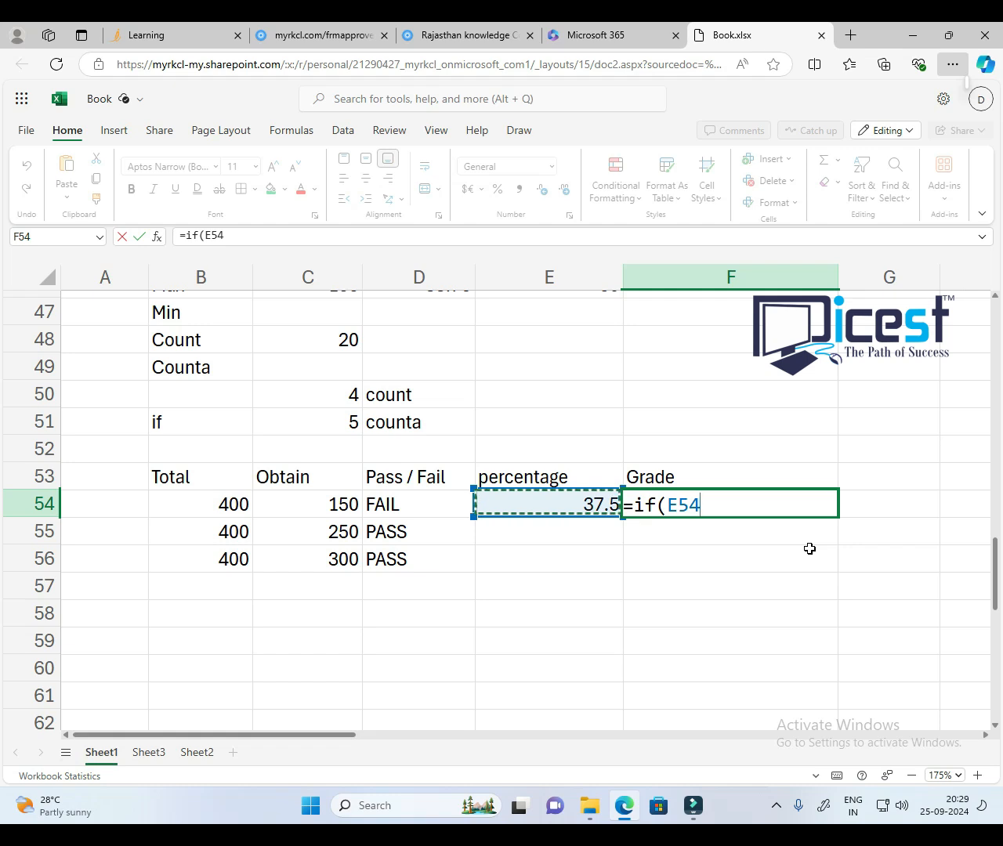
pyautogui.write('>80')
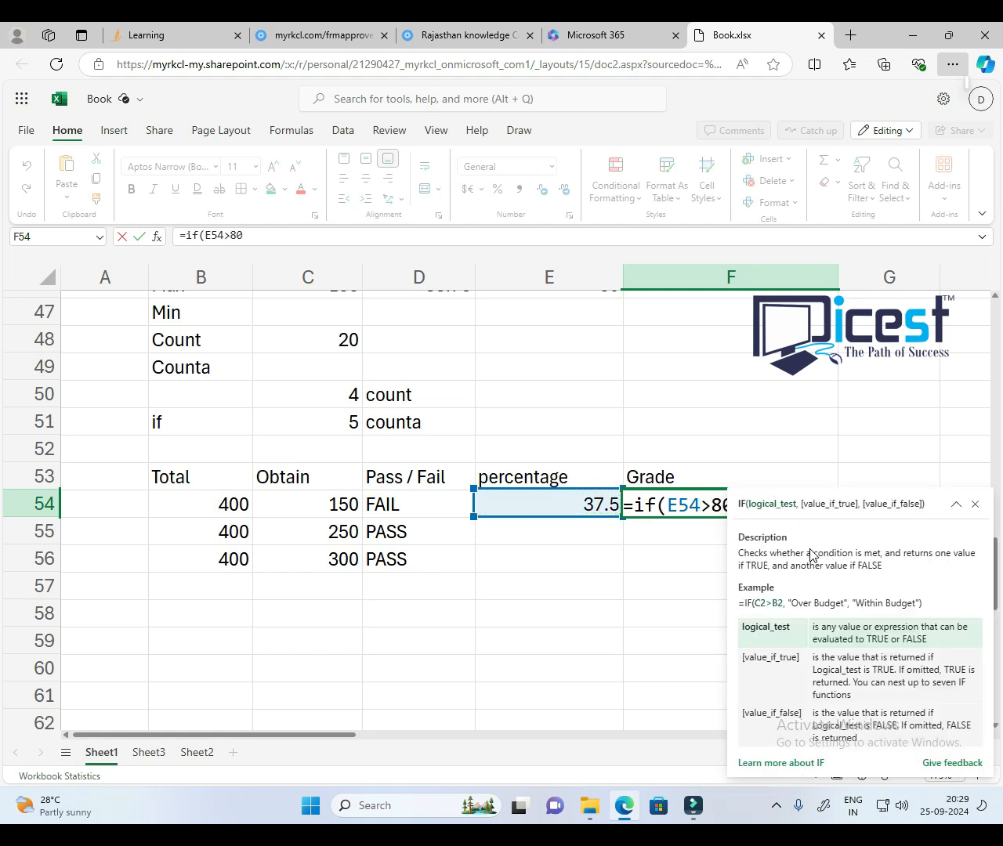
pyautogui.write(',"')
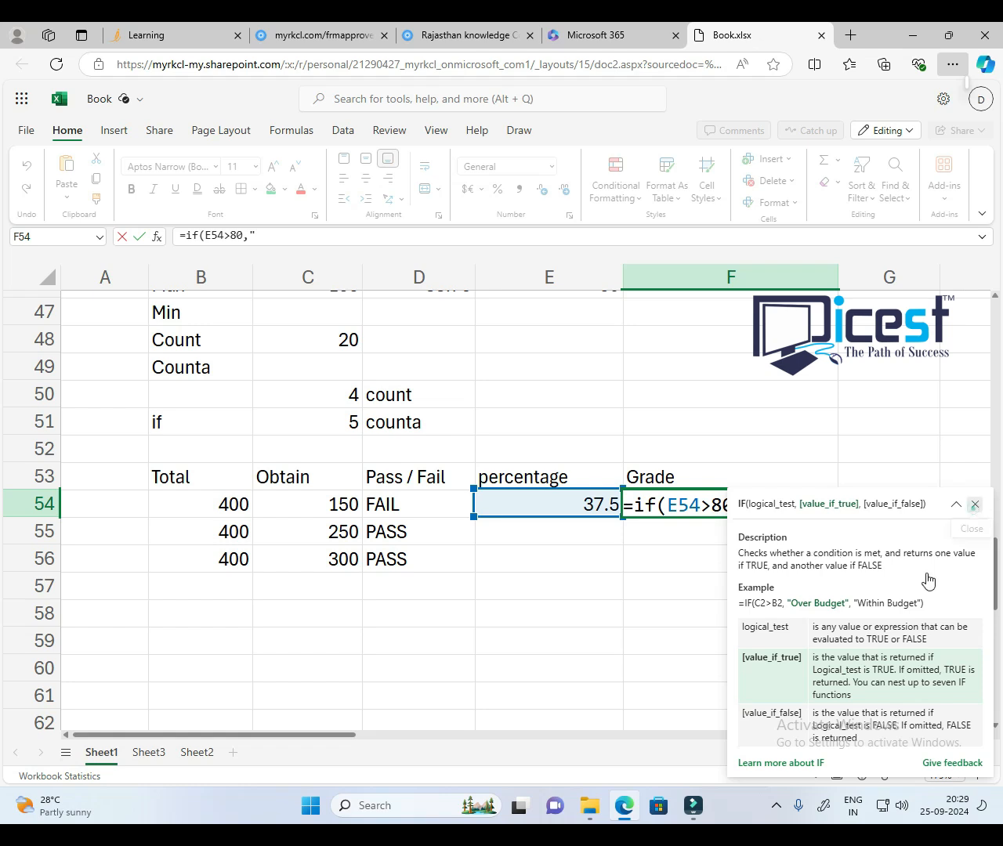
pyautogui.write('GRADE A')
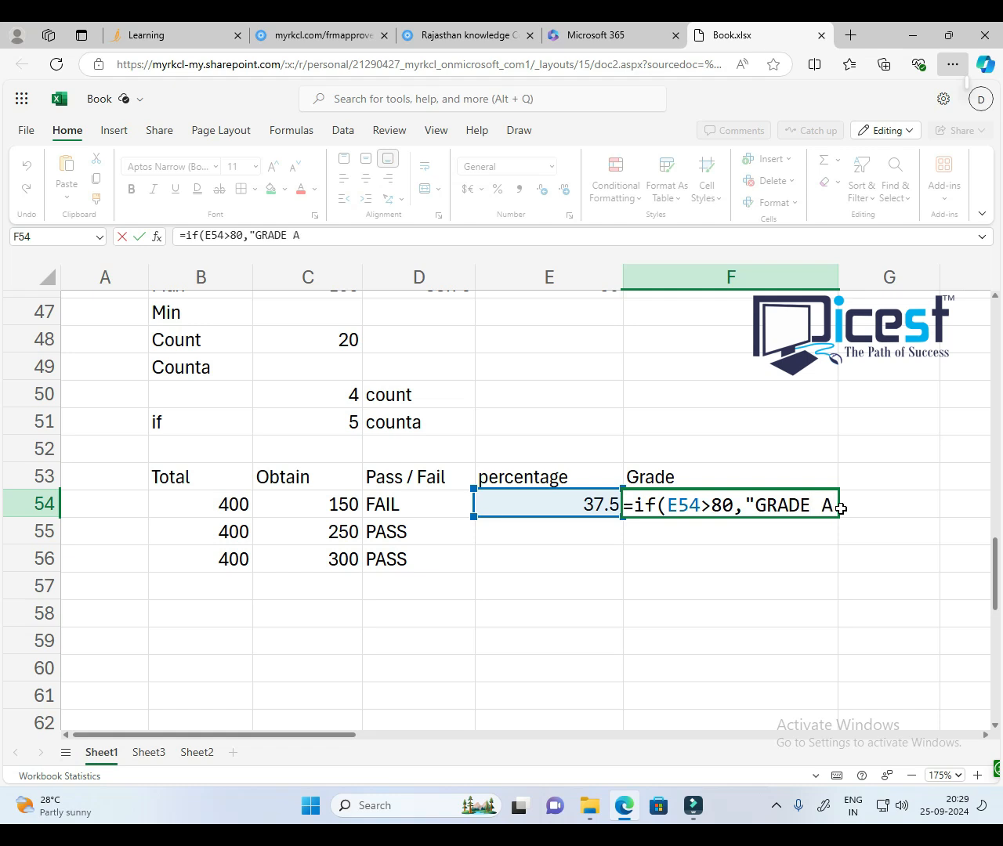
pyautogui.write('"')
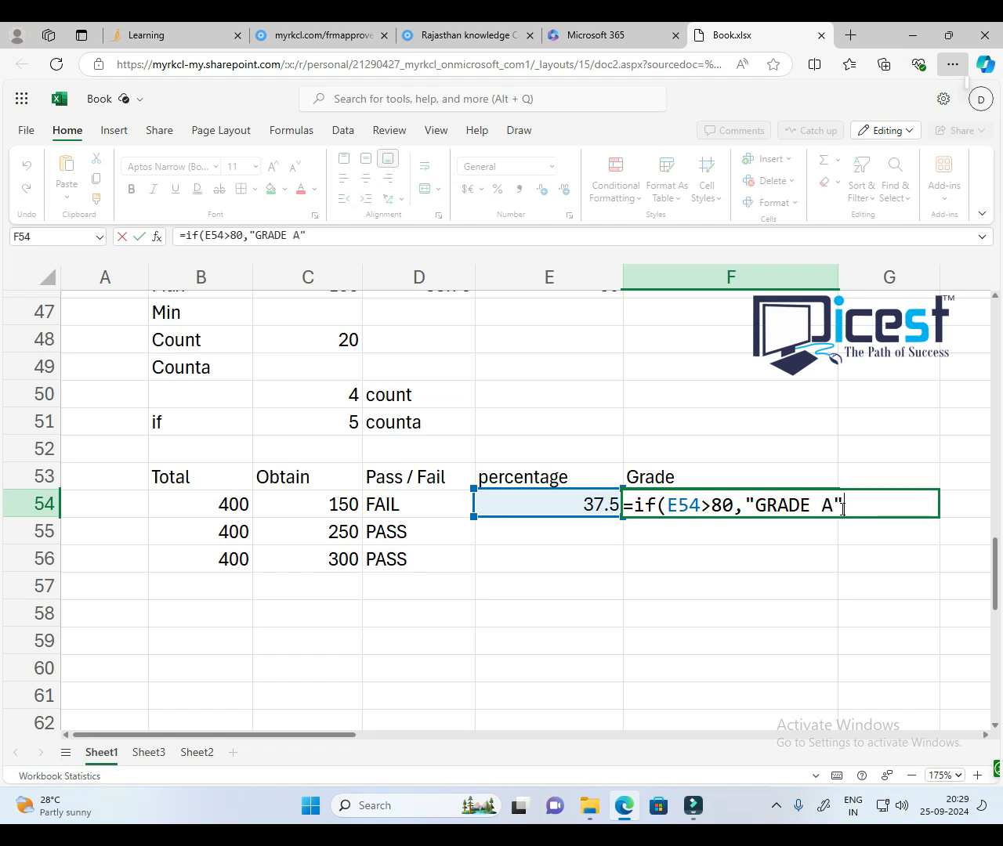
# Step: Nest a second IF in the F54 formula that returns "GRADE B" when E54 is greater than 70
pyautogui.write(', if')
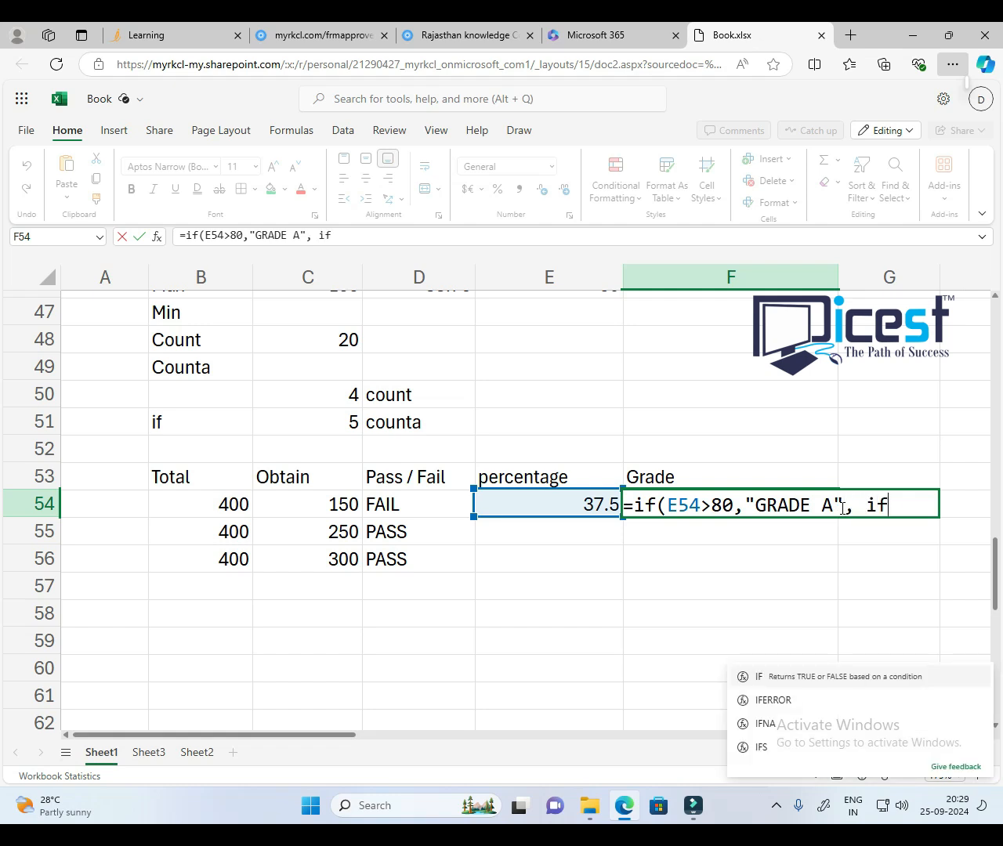
pyautogui.write('(')
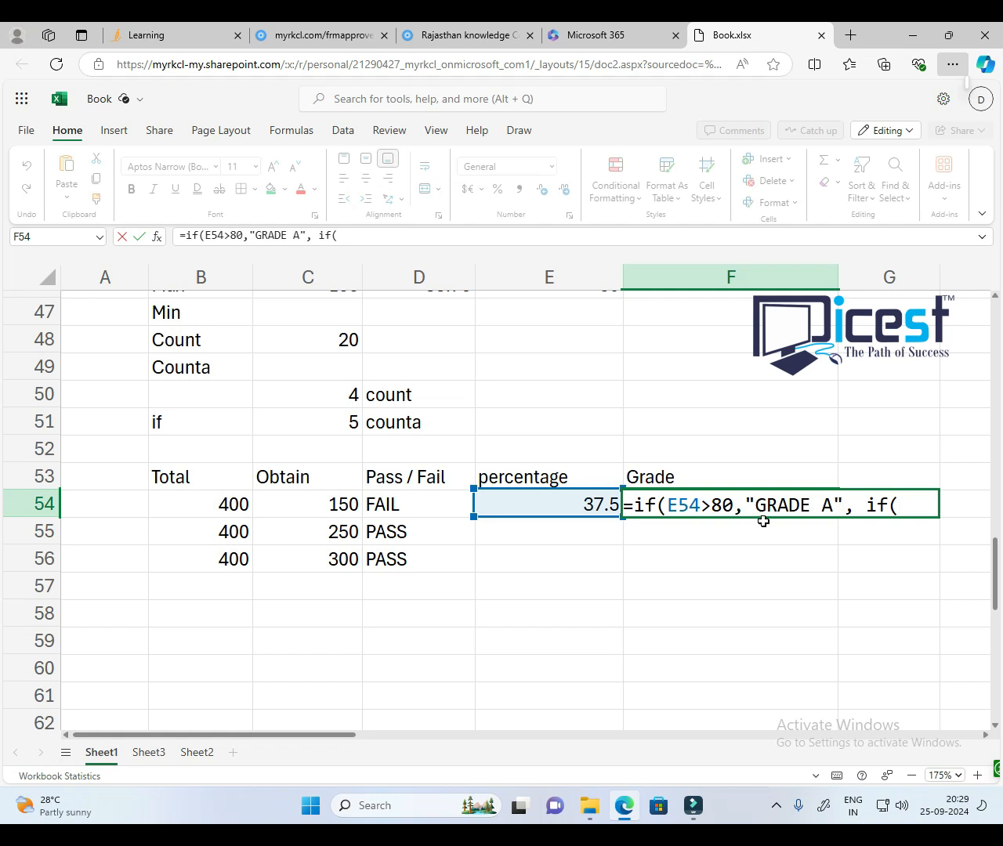
pyautogui.click(595, 506)
pyautogui.write('>70')
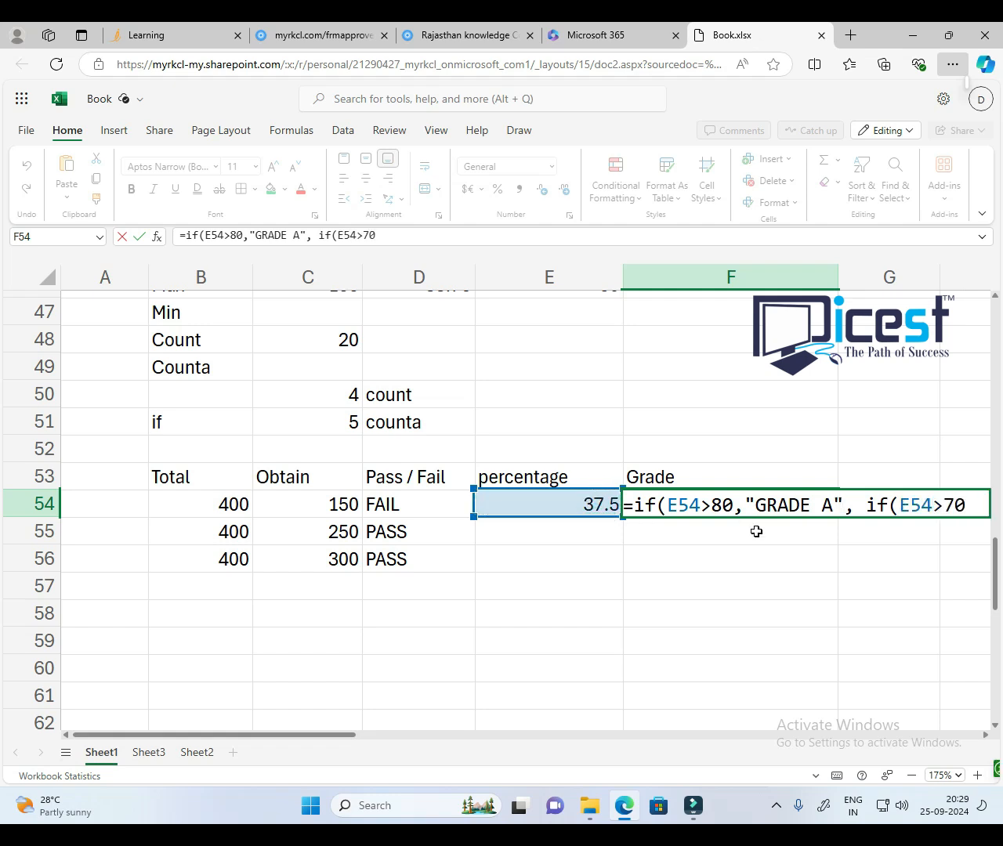
pyautogui.write(', "GRADE ')
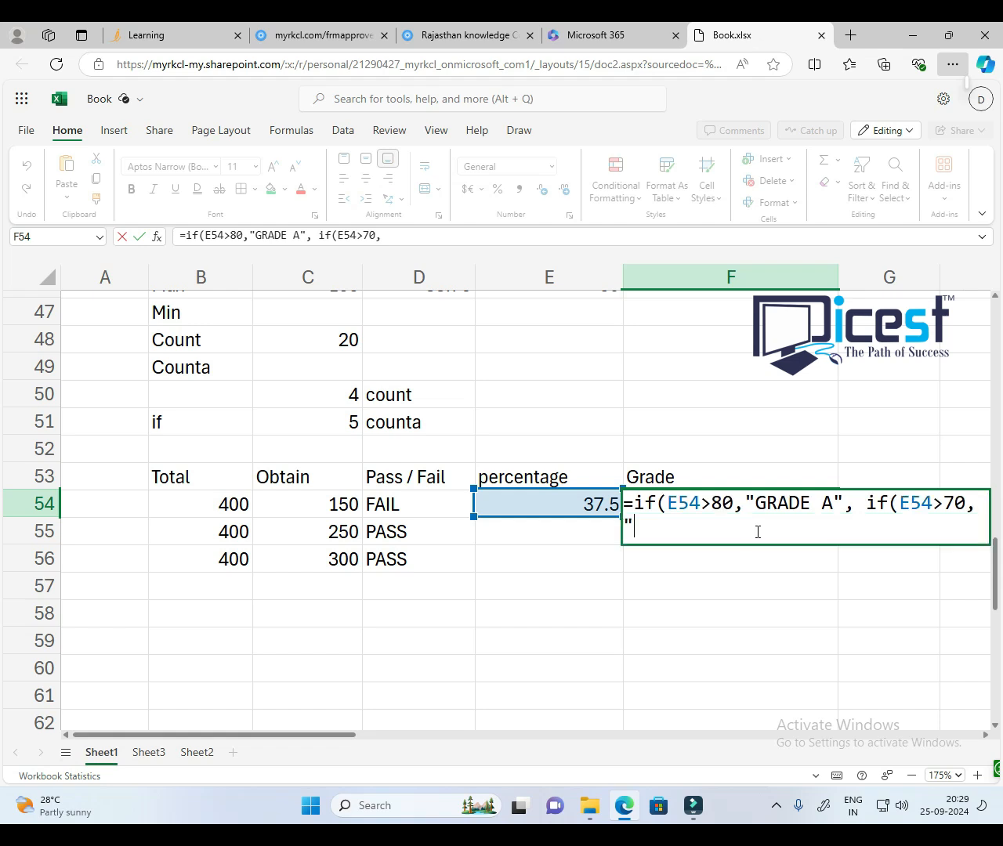
pyautogui.write('B')
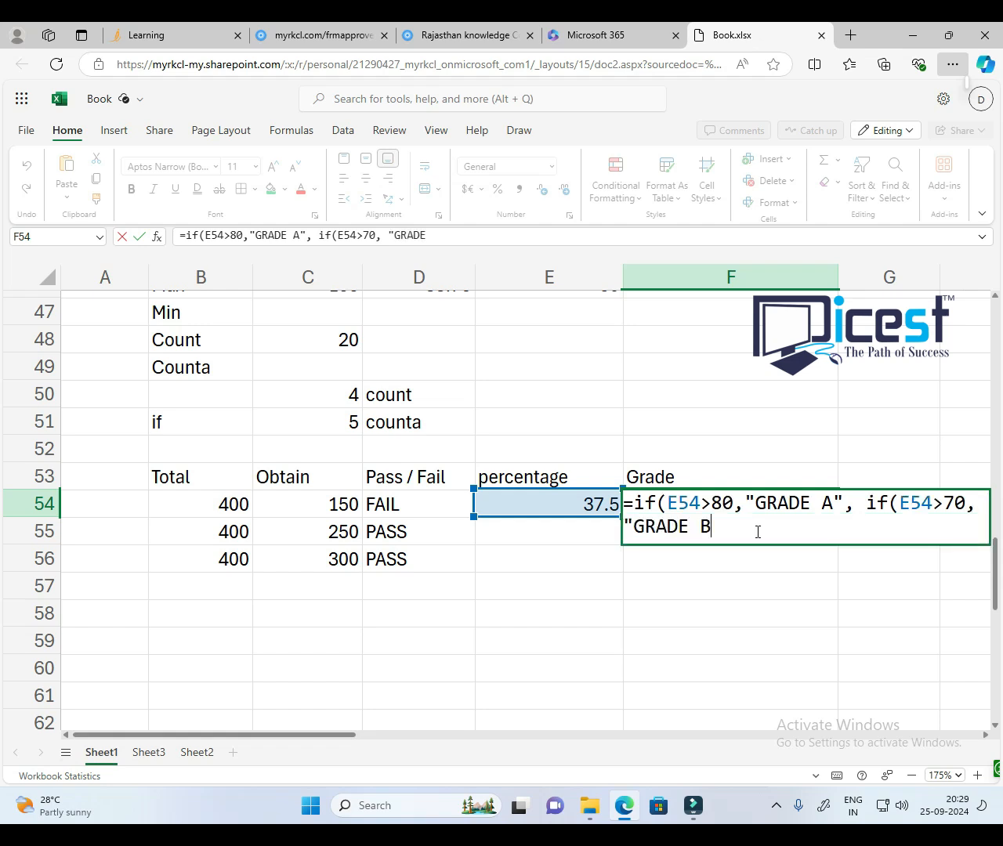
# Step: Nest a third IF in the F54 formula that returns "GRADE C" when E54 is greater than 60
pyautogui.write('", if(')
pyautogui.click(558, 503)
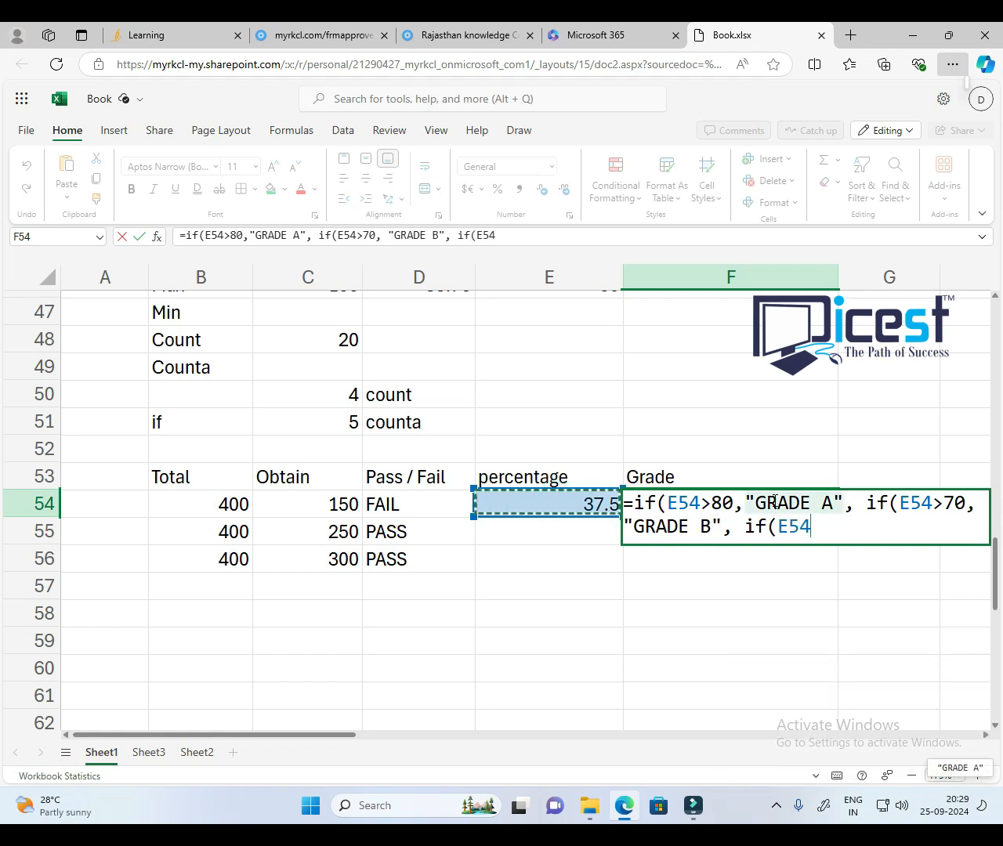
pyautogui.write('>60')
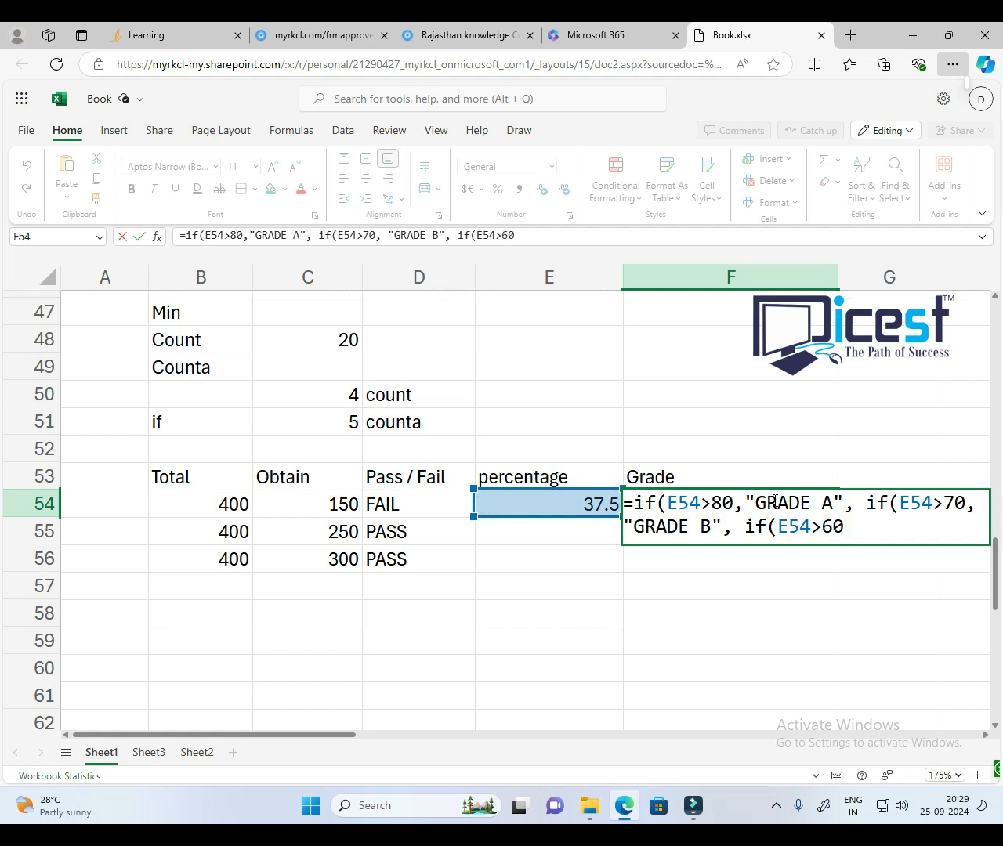
pyautogui.write(',"GRADE C')
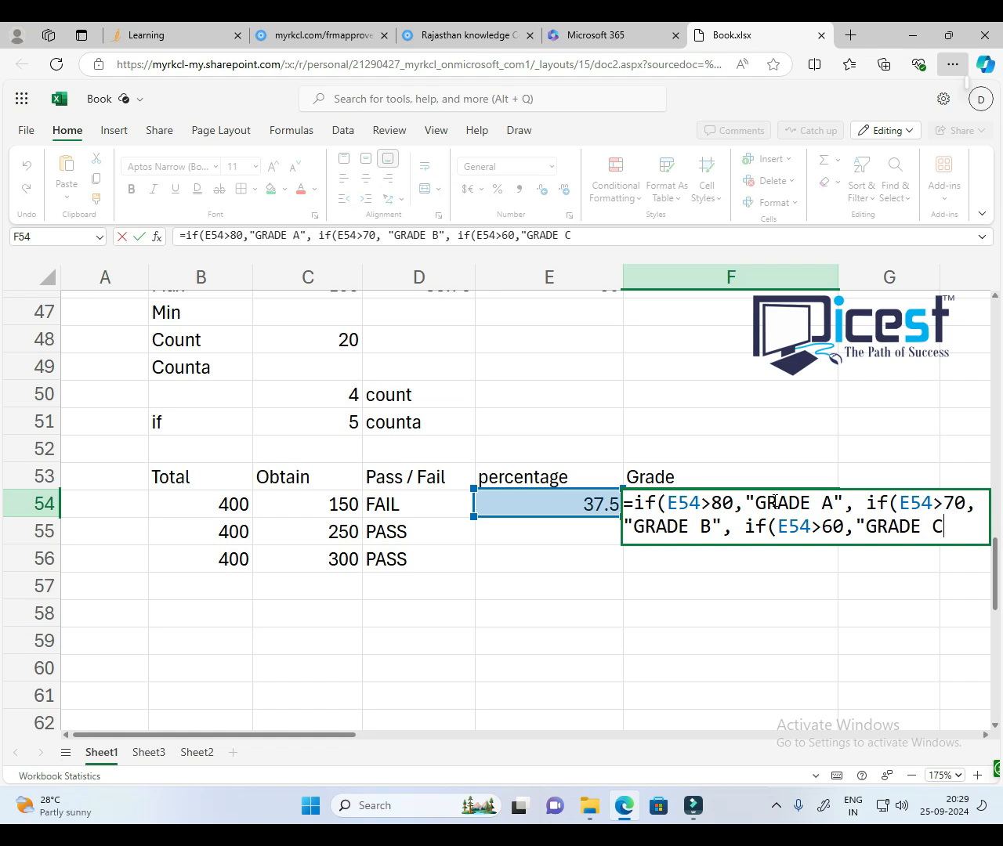
# Step: Complete the F54 formula with a fourth nested IF returning "GRADE D" when E54 is greater than 50 and "FAIL" otherwise
pyautogui.write('",if(')
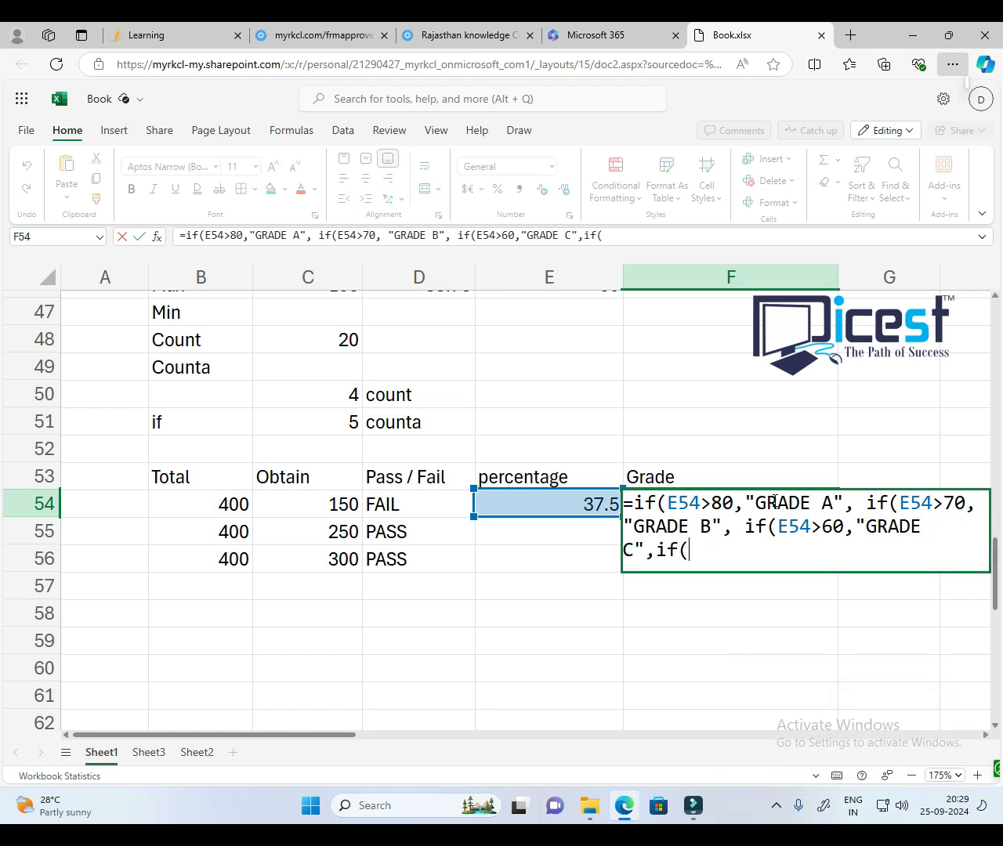
pyautogui.click(589, 503)
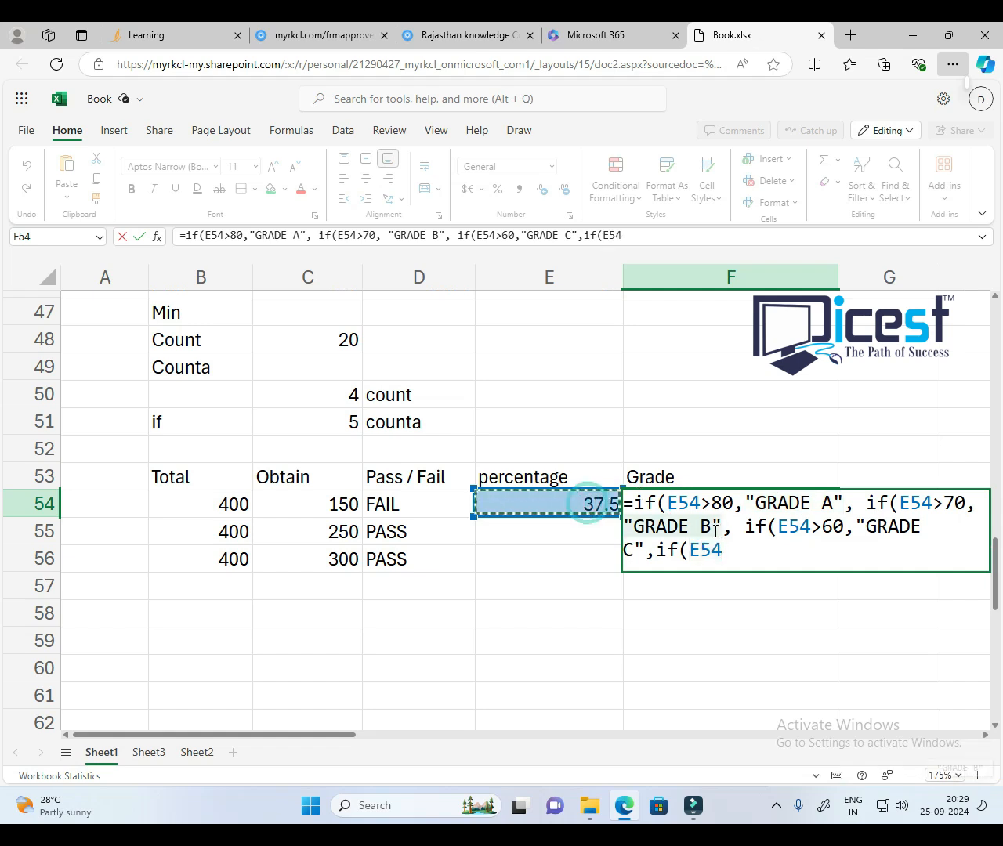
pyautogui.write('>5')
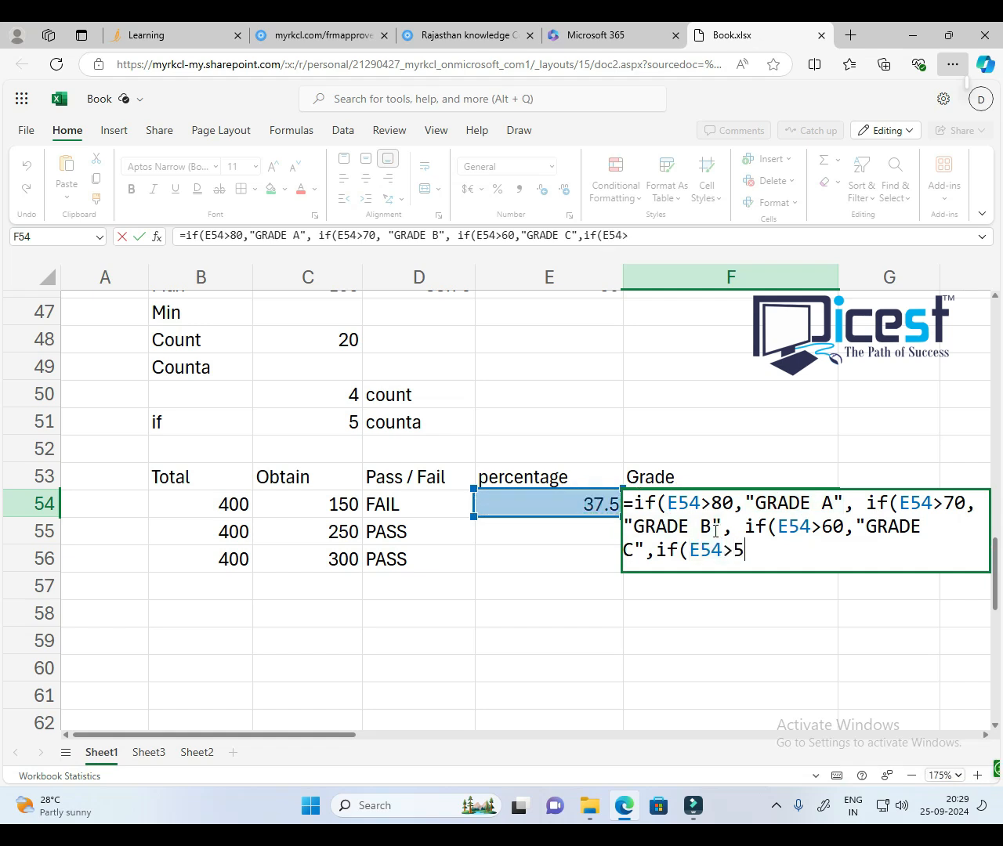
pyautogui.write('0, "GRDE')
pyautogui.press('BackSpace')
pyautogui.press('BackSpace')
pyautogui.press('BackSpace')
pyautogui.write('RADE')
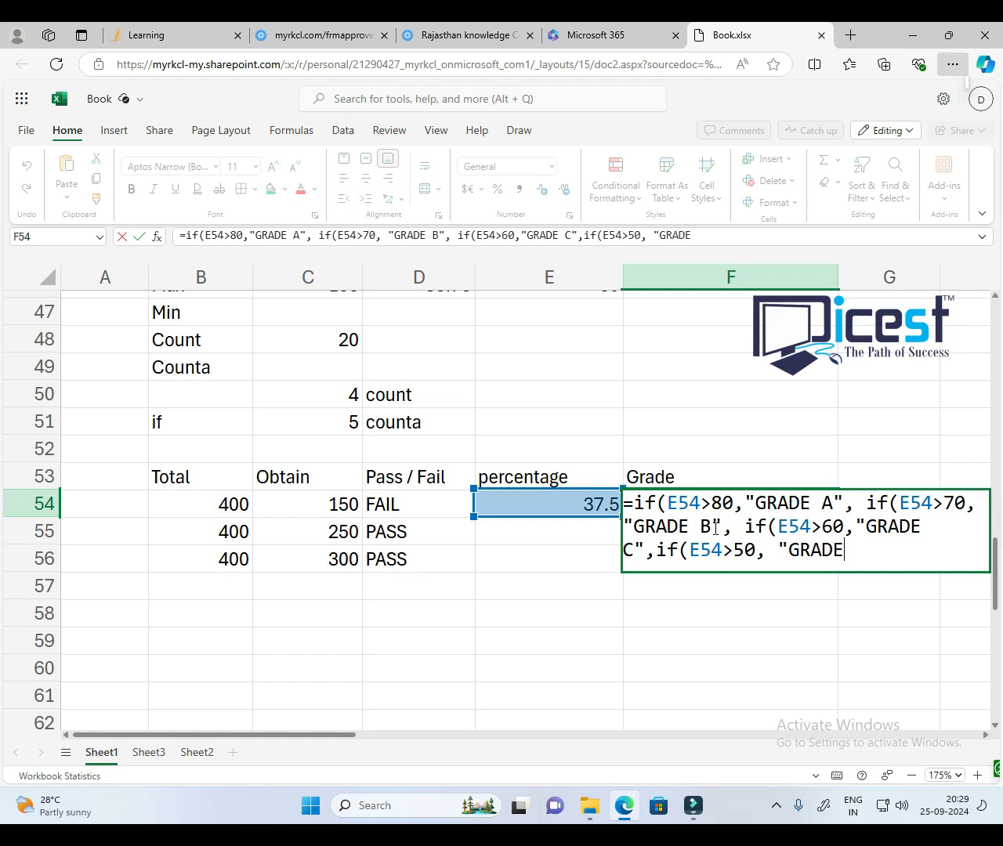
pyautogui.write(' D')
pyautogui.write('", "FAIL')
pyautogui.write('")))')
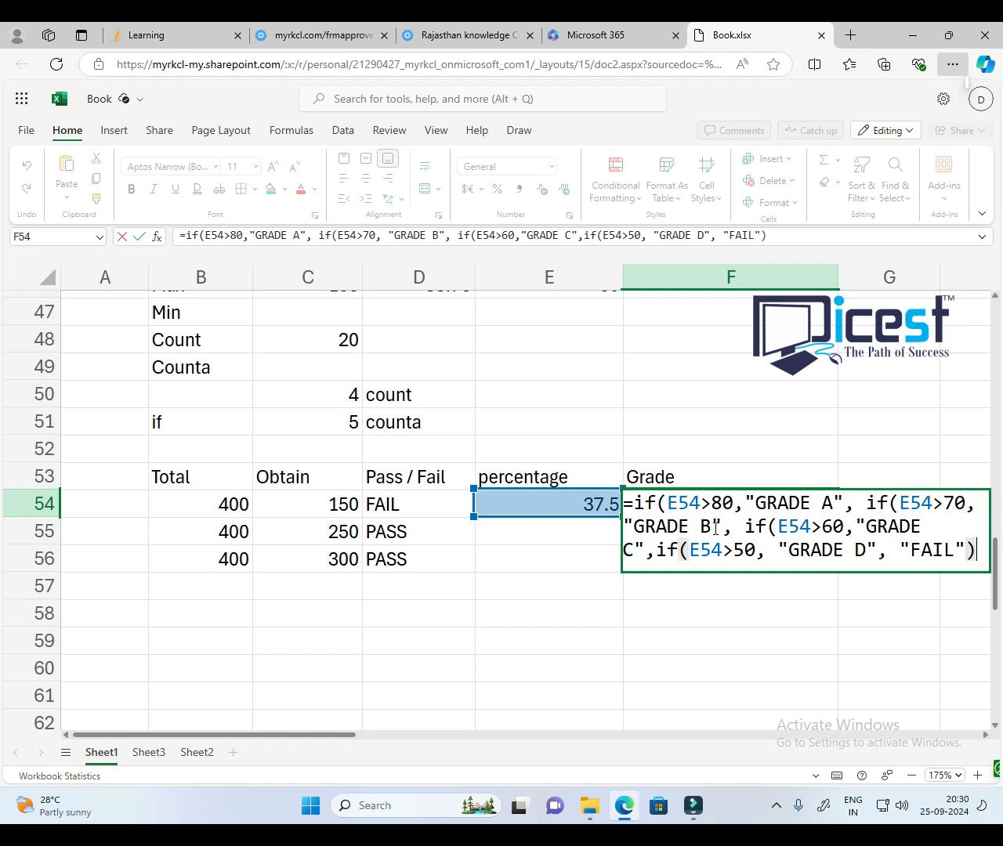
pyautogui.write(')')
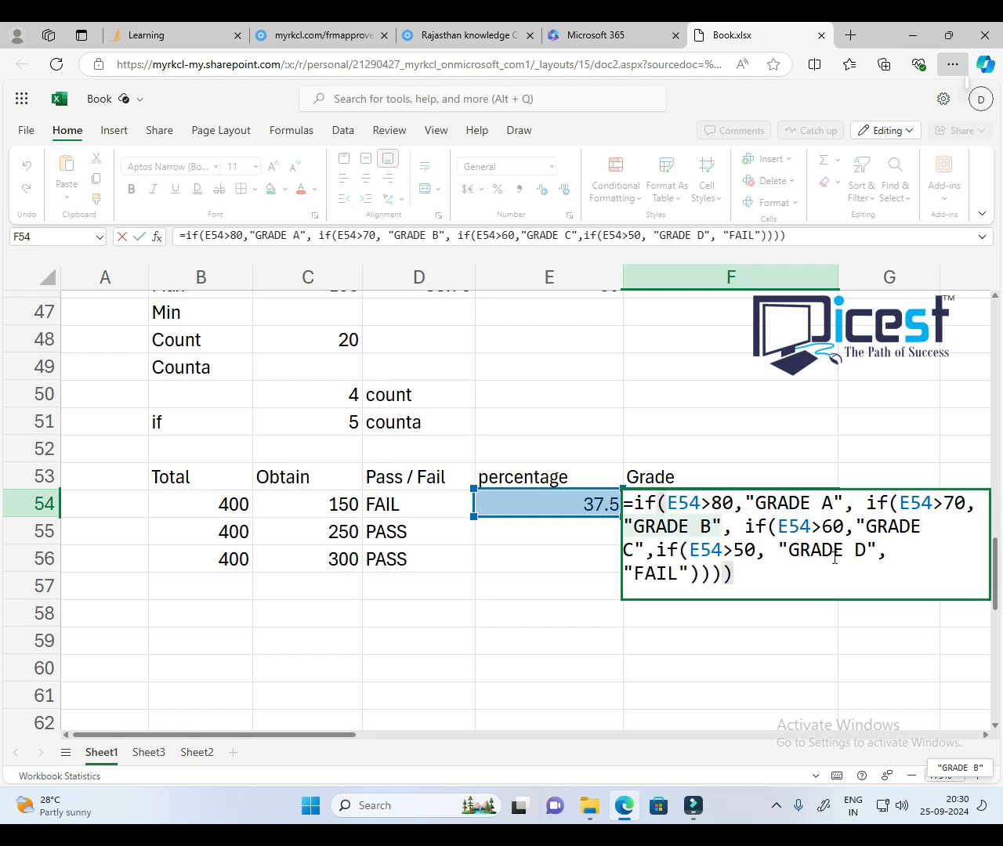
pyautogui.press('Return')
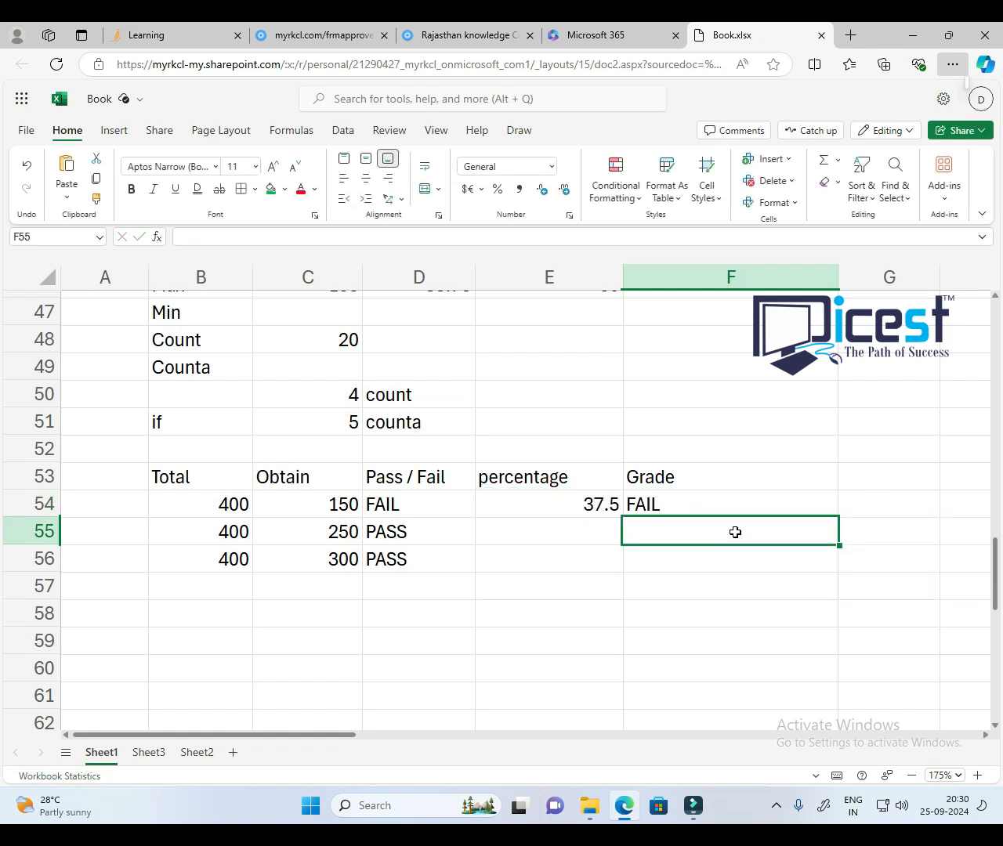
# Step: Fill the percentage formula from E54 and the Grade formula from F54 down to row 56
pyautogui.click(717, 511)
pyautogui.click(576, 508)
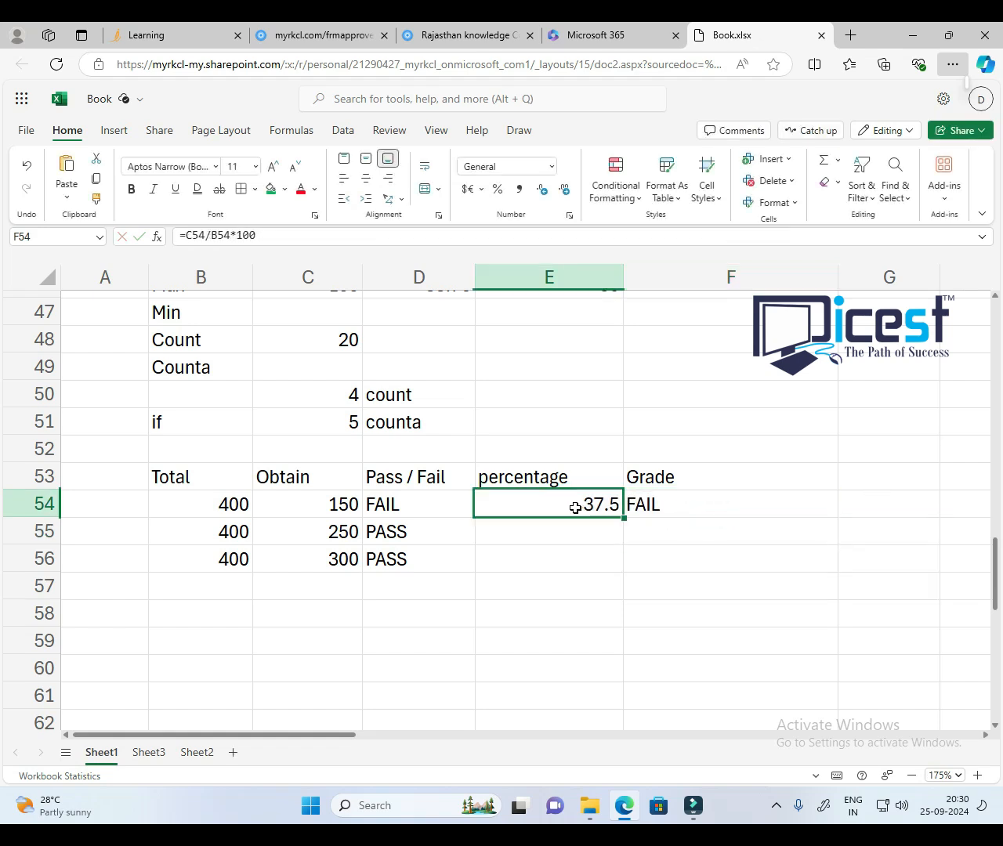
pyautogui.moveTo(624, 518); pyautogui.dragTo(623, 561)
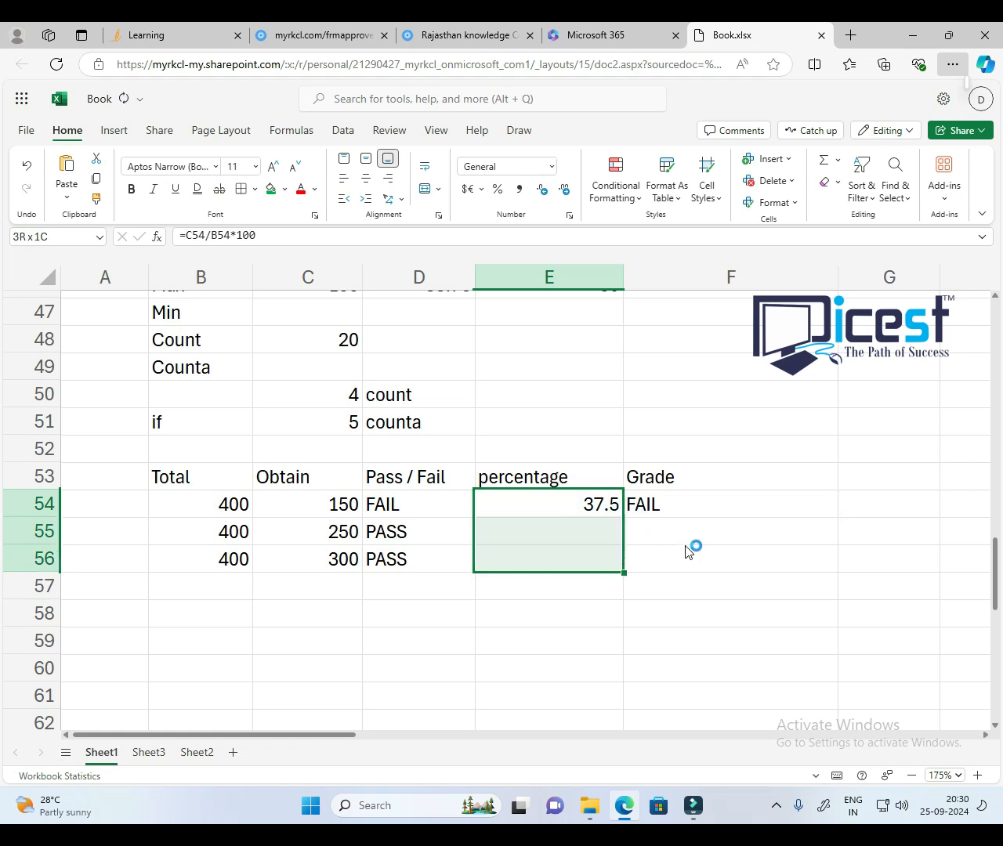
pyautogui.click(684, 506)
pyautogui.moveTo(837, 518); pyautogui.dragTo(827, 558)
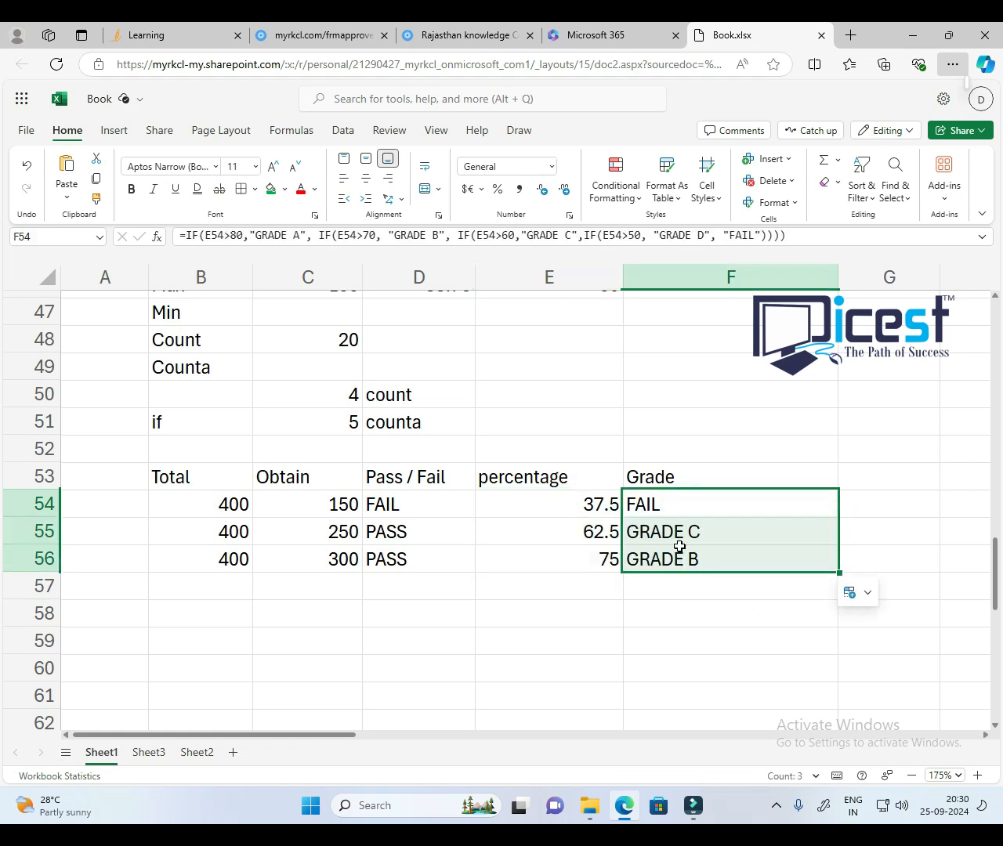
# Step: Check the percentage and Grade results for rows 54 to 56 against the nested IF formula
pyautogui.click(549, 586)
pyautogui.click(683, 533)
pyautogui.click(670, 563)
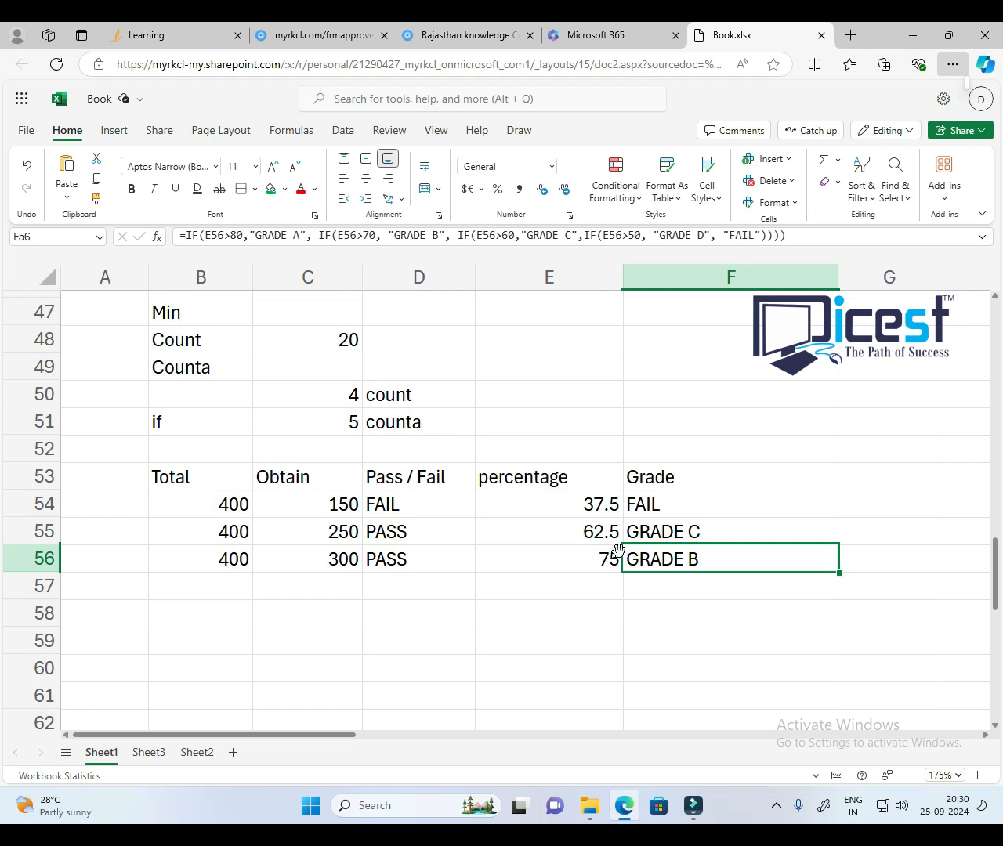
pyautogui.click(577, 508)
pyautogui.click(655, 507)
pyautogui.click(690, 535)
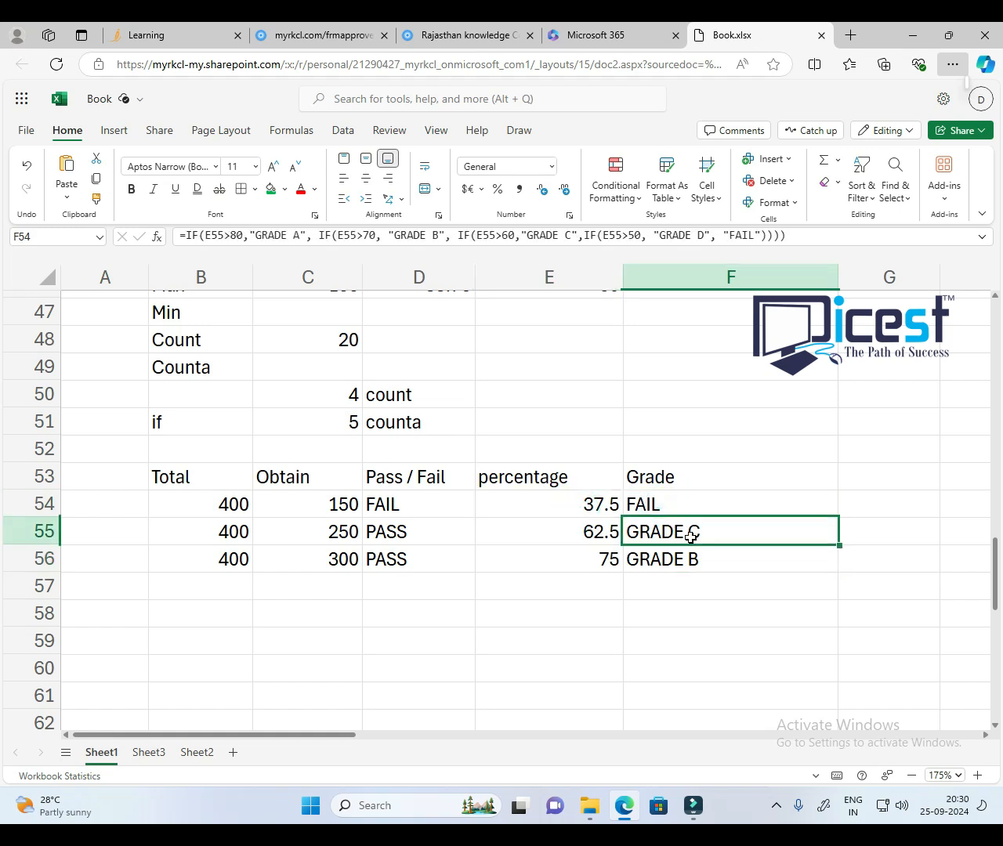
pyautogui.click(666, 559)
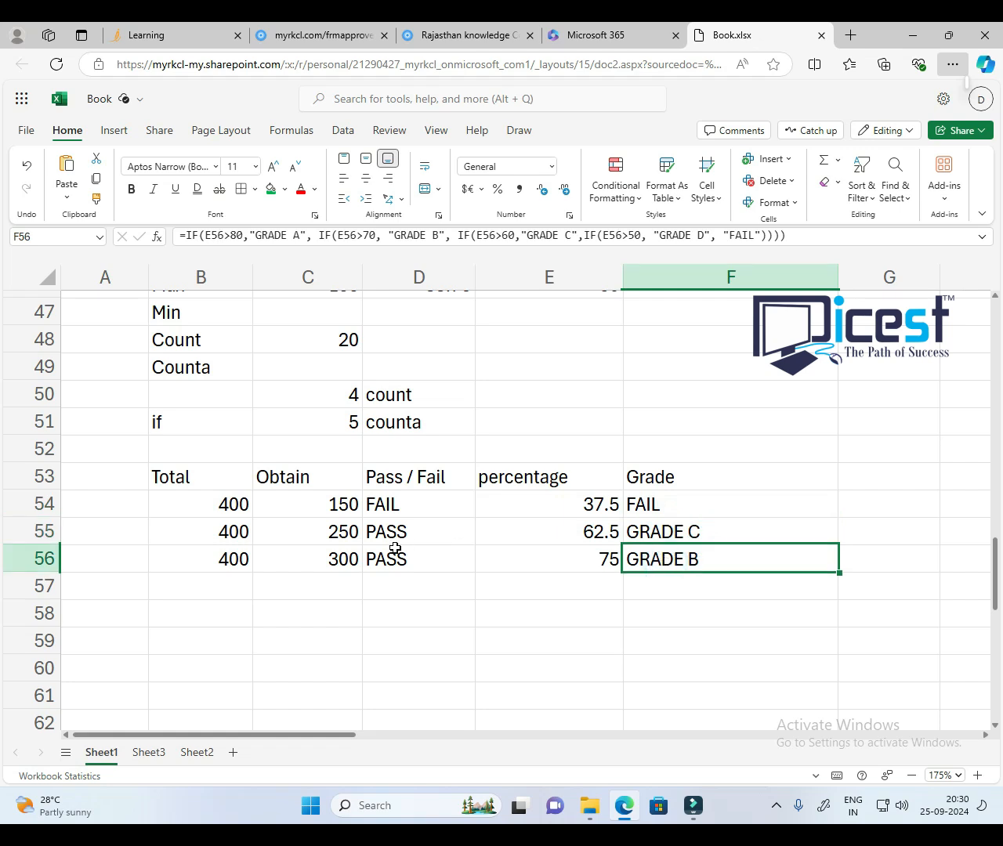
# Step: Set the obtained marks in C56 to 370 and check that row's percentage and grade
pyautogui.click(354, 559)
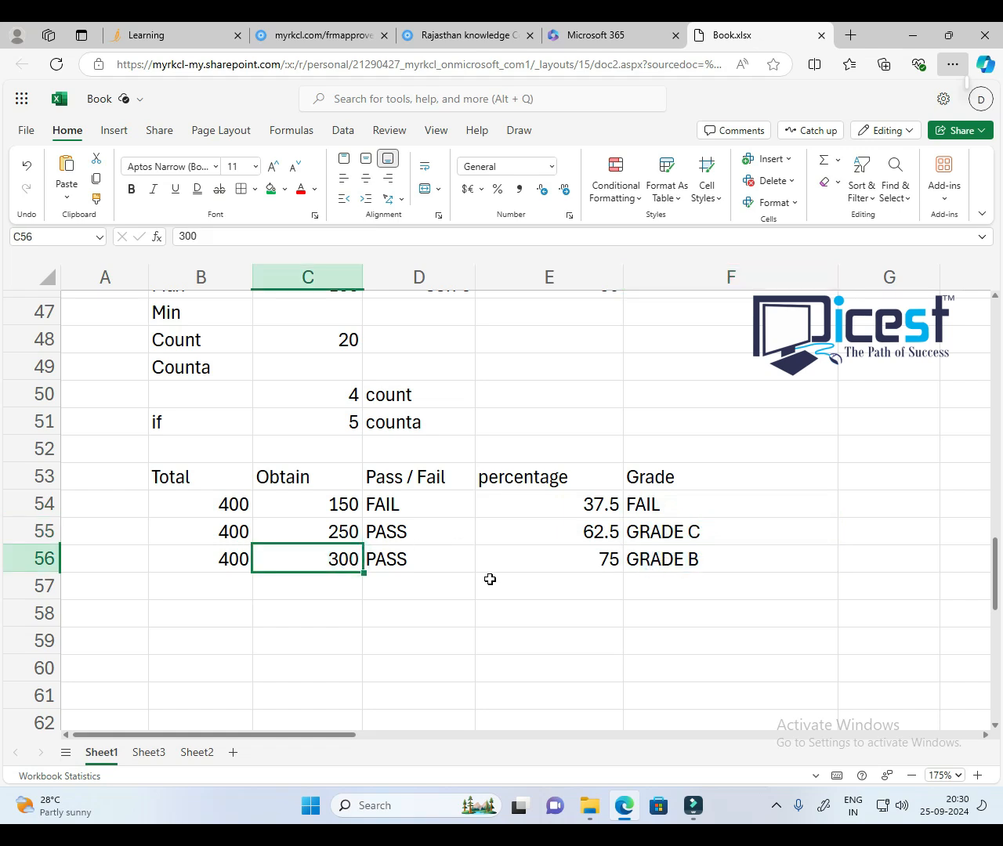
pyautogui.write('3')
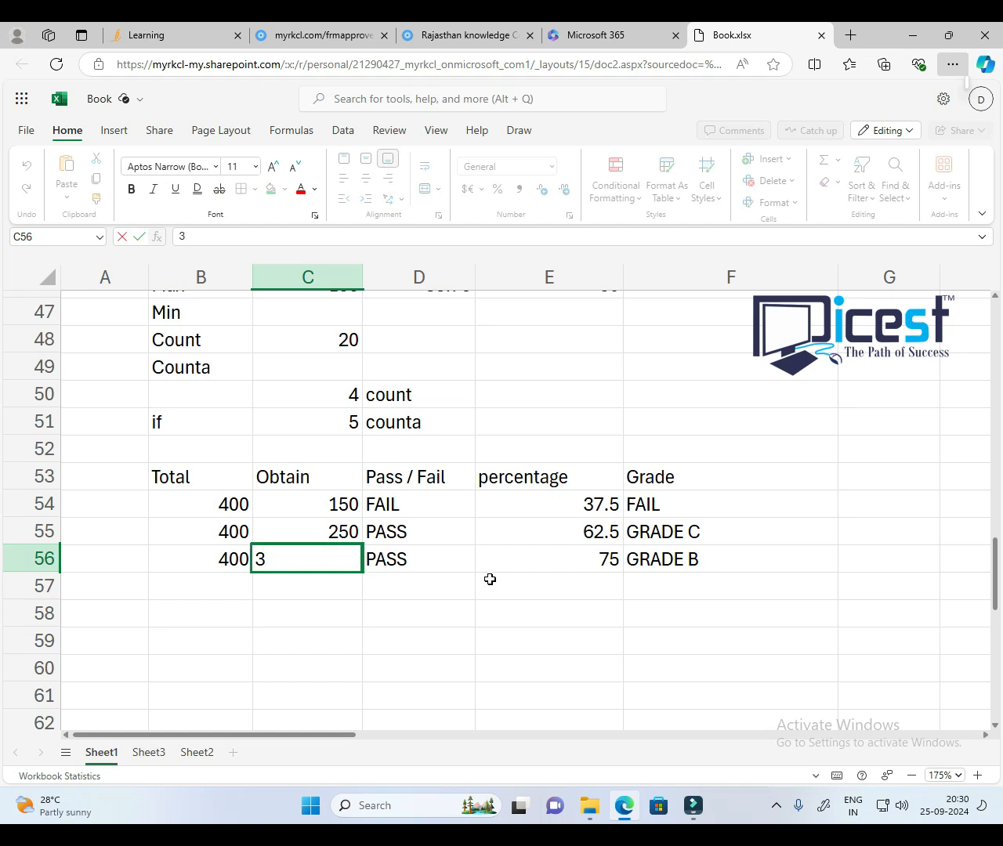
pyautogui.write('70')
pyautogui.press('Return')
pyautogui.click(600, 563)
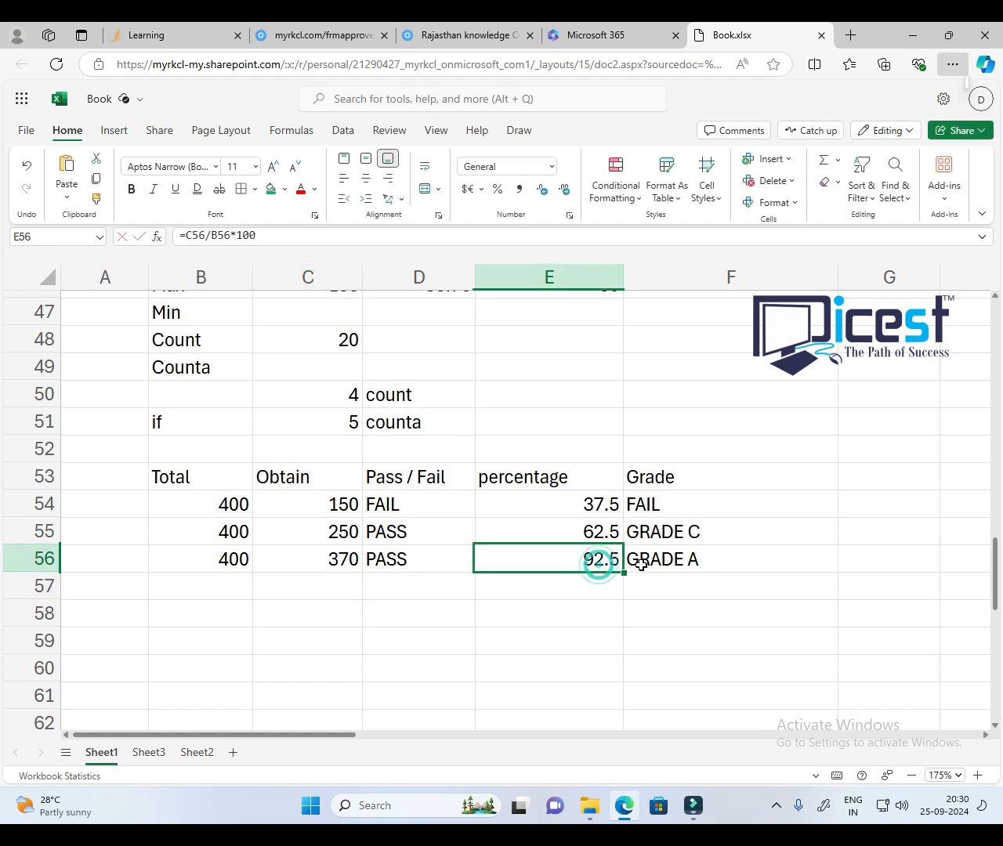
pyautogui.click(671, 564)
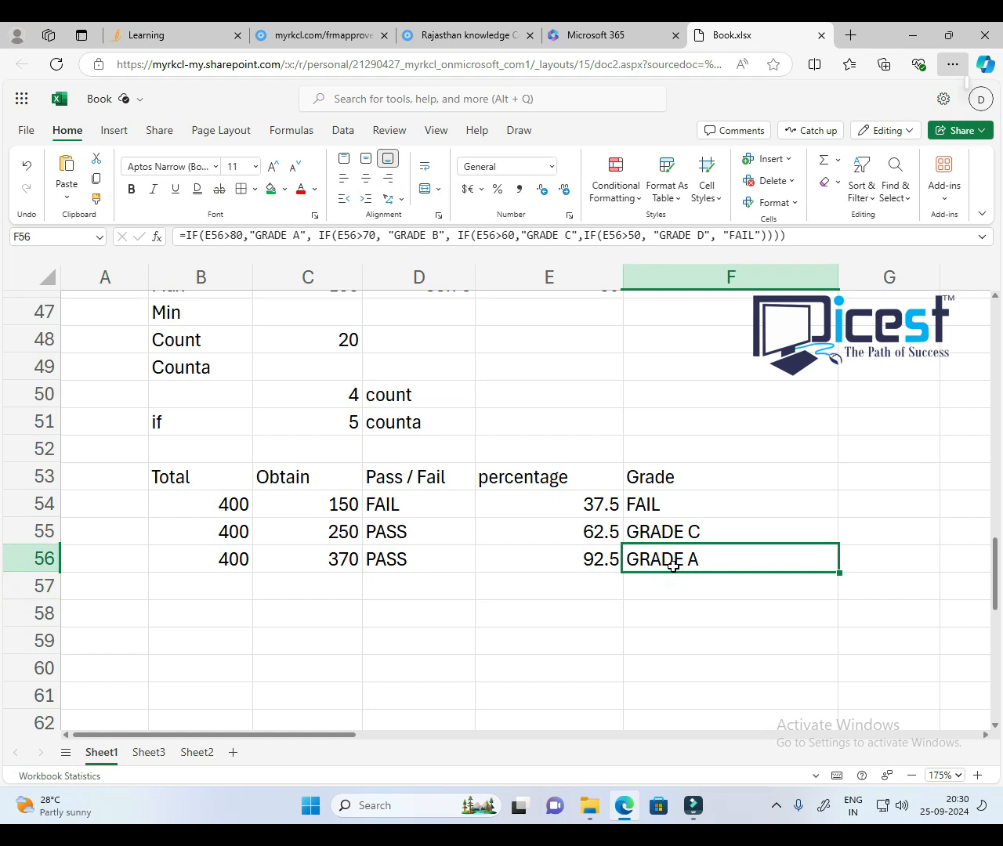
# Step: Set the obtained marks in C54 to 190
pyautogui.click(352, 505)
pyautogui.write('190')
pyautogui.press('Return')
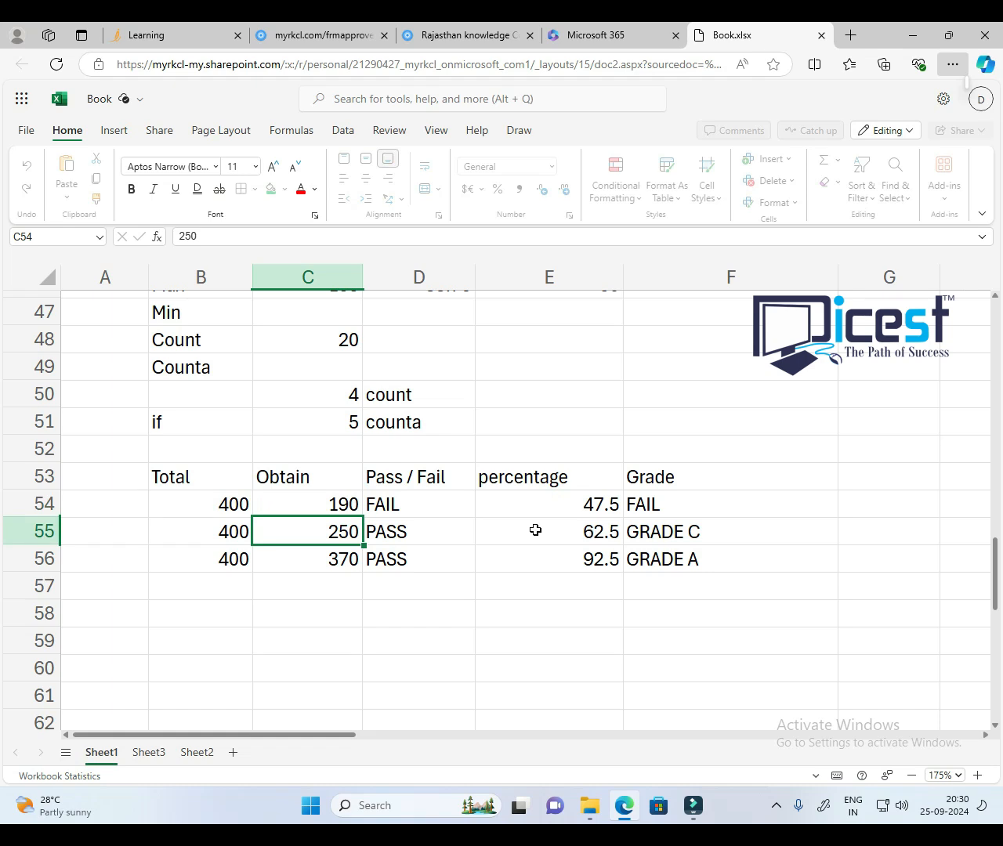
# Step: Set the obtained marks in C54 to 225 and check the grade in F54
pyautogui.click(348, 509)
pyautogui.write('225')
pyautogui.press('Return')
pyautogui.click(648, 504)
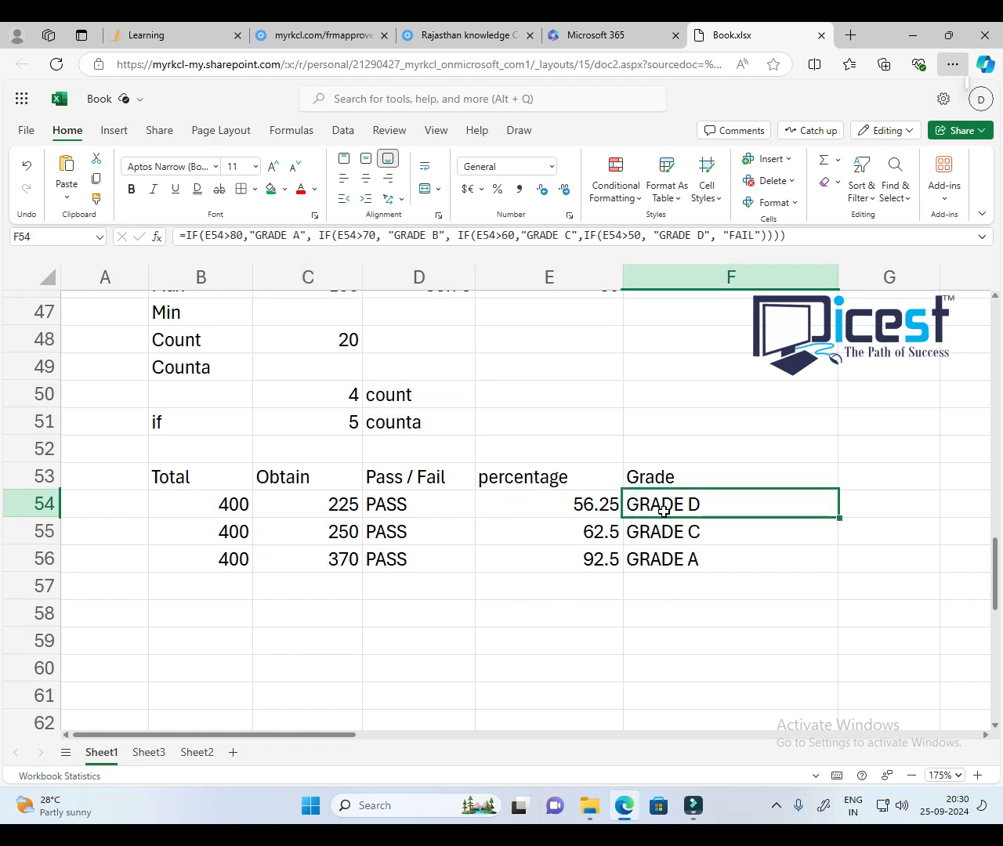
# Step: Review the nested IF formula in F54, the Pass / Fail and Obtain columns, and the function list in B44:D51
pyautogui.doubleClick(664, 510)
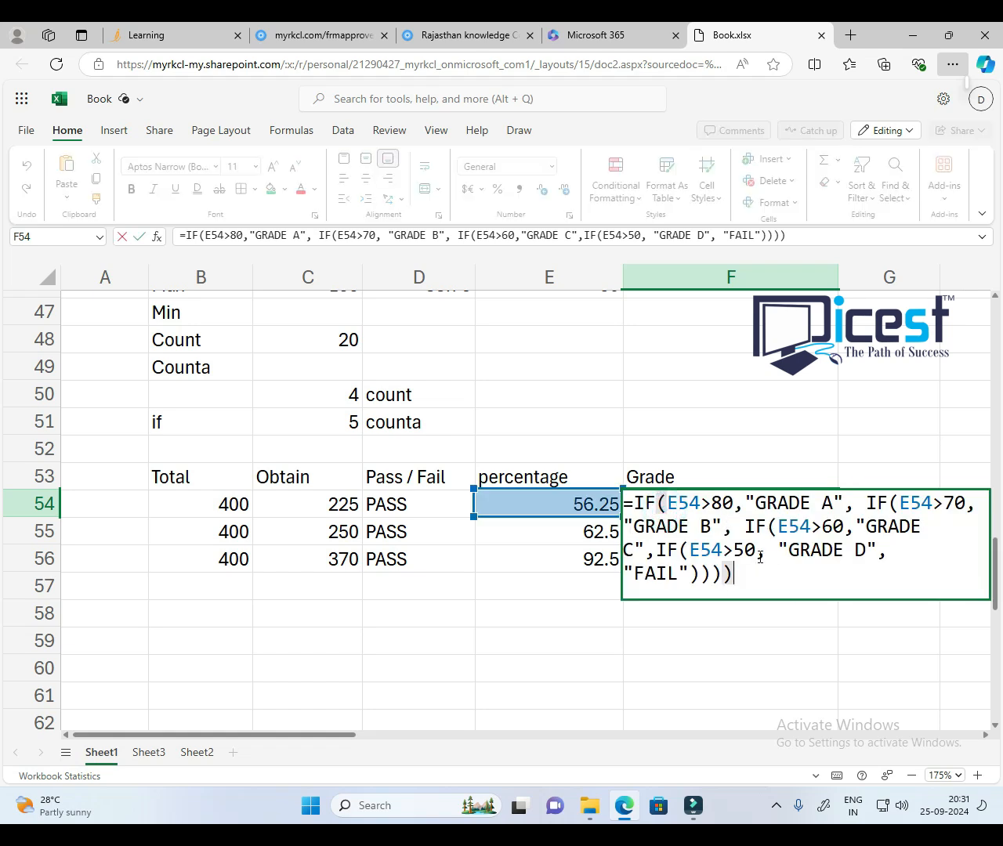
pyautogui.press('Return')
pyautogui.click(667, 508)
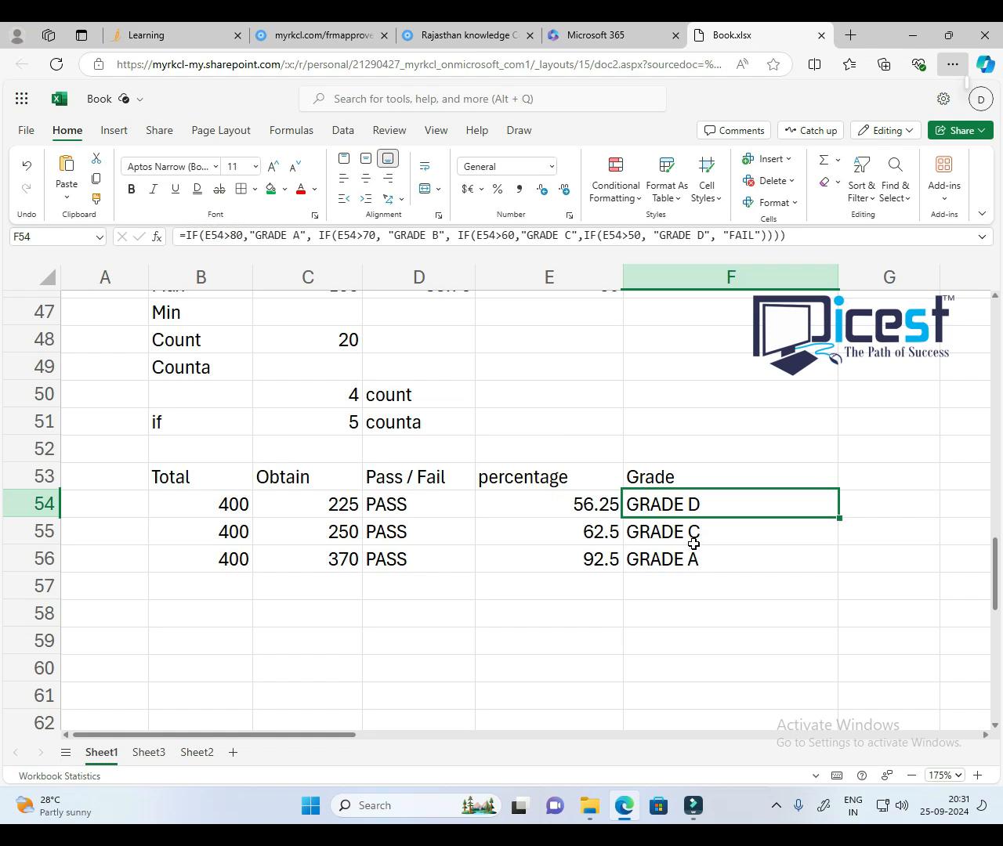
pyautogui.click(576, 509)
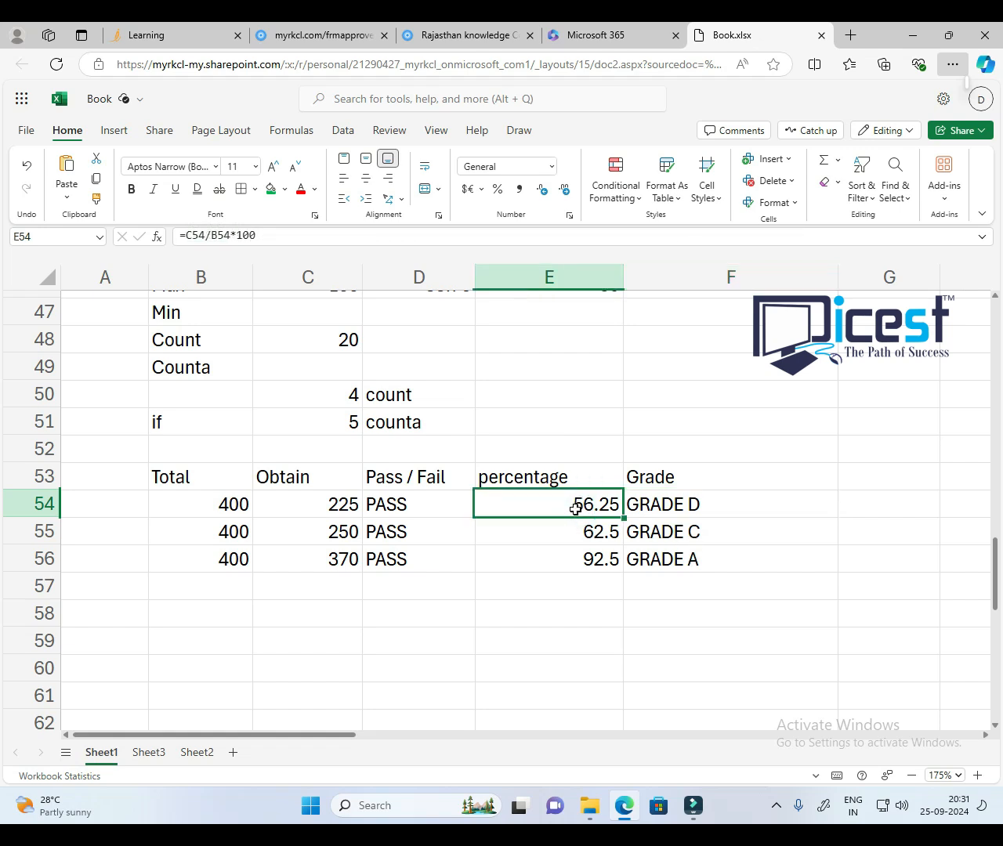
pyautogui.moveTo(420, 505); pyautogui.dragTo(420, 551)
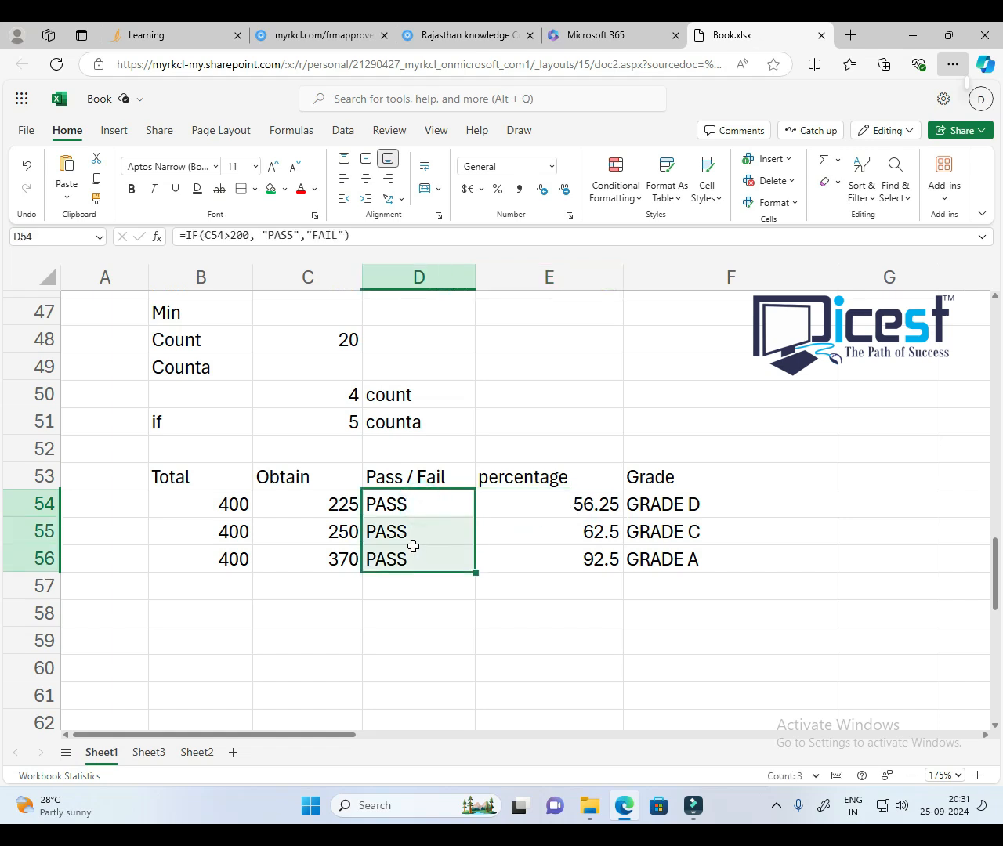
pyautogui.moveTo(316, 508); pyautogui.dragTo(316, 556)
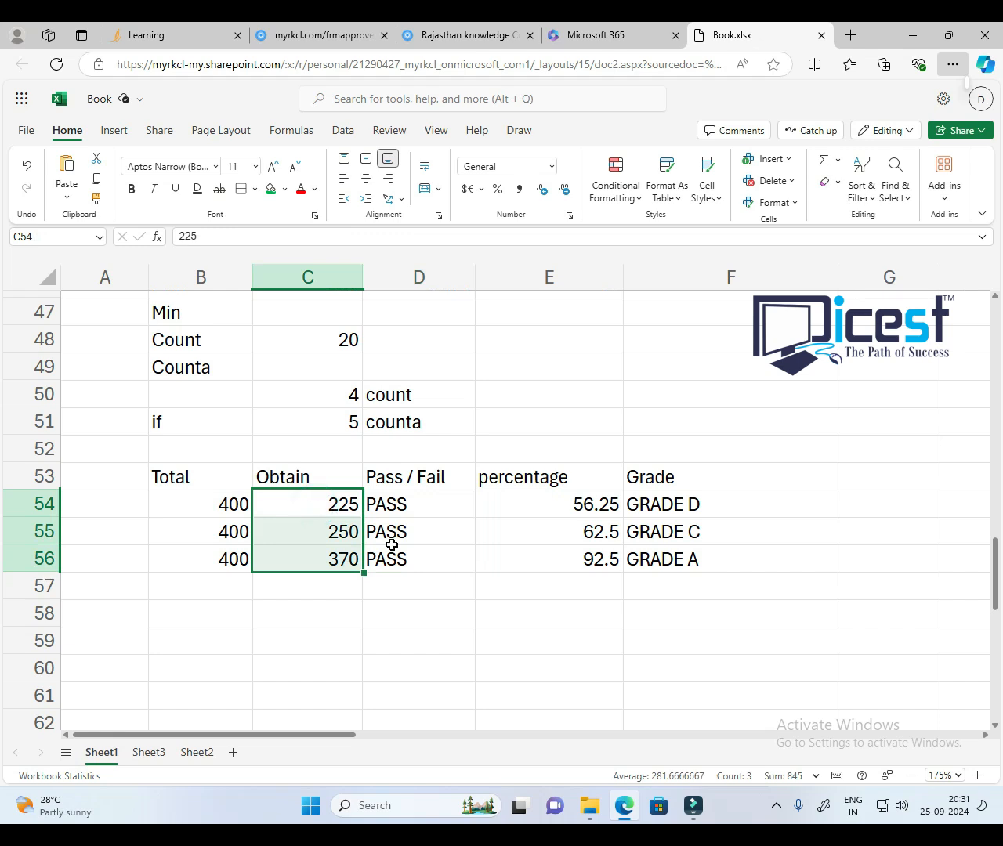
pyautogui.scroll(3, 392, 545)
pyautogui.moveTo(188, 475); pyautogui.dragTo(398, 666)
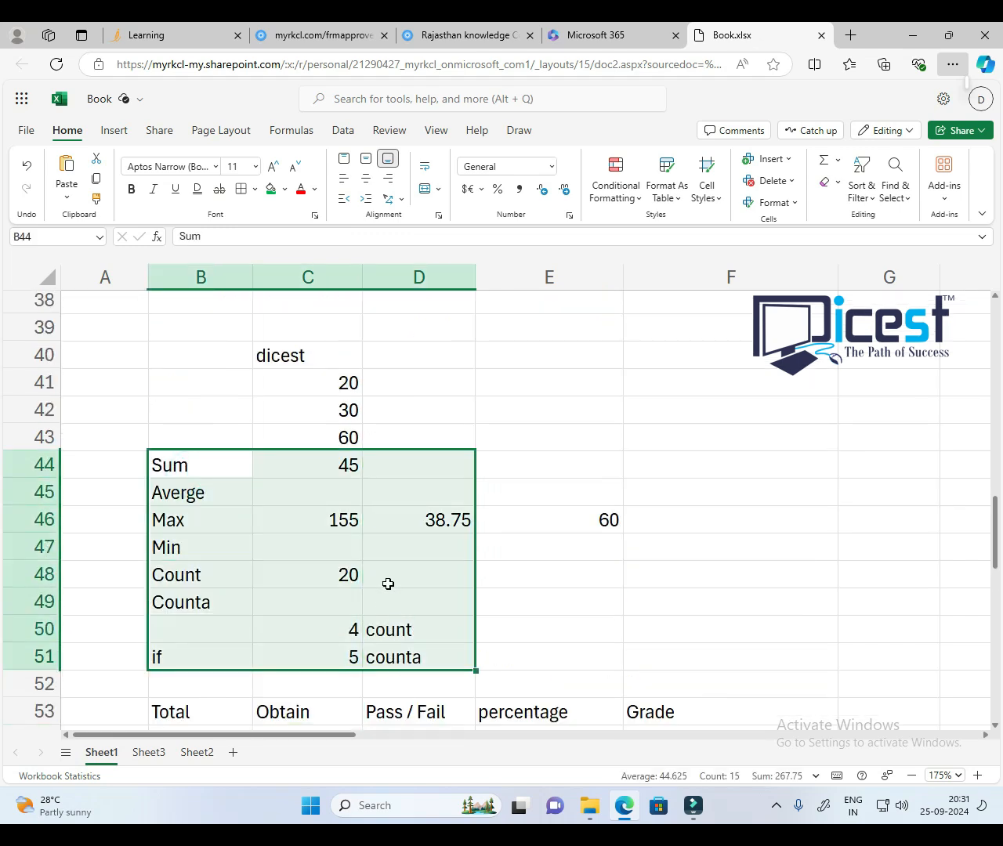
pyautogui.scroll(-4, 388, 579)
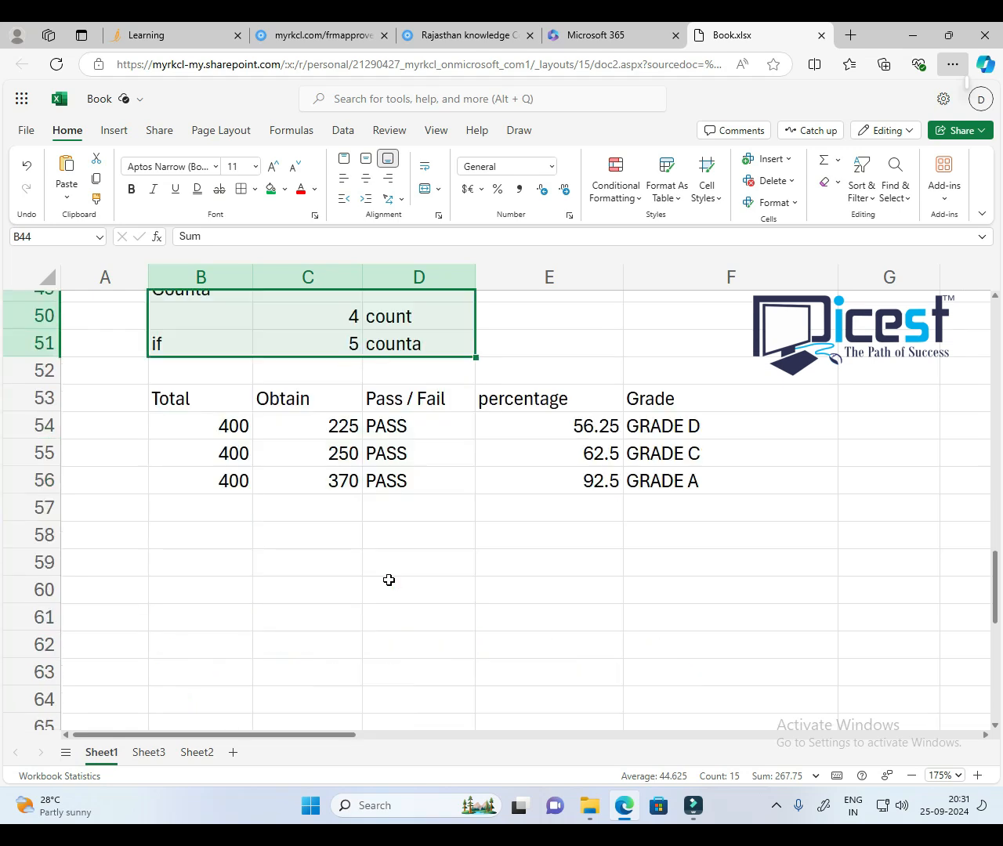
# Step: On Sheet3, enter the row labels IND in C8 and PAK in C9
pyautogui.click(147, 752)
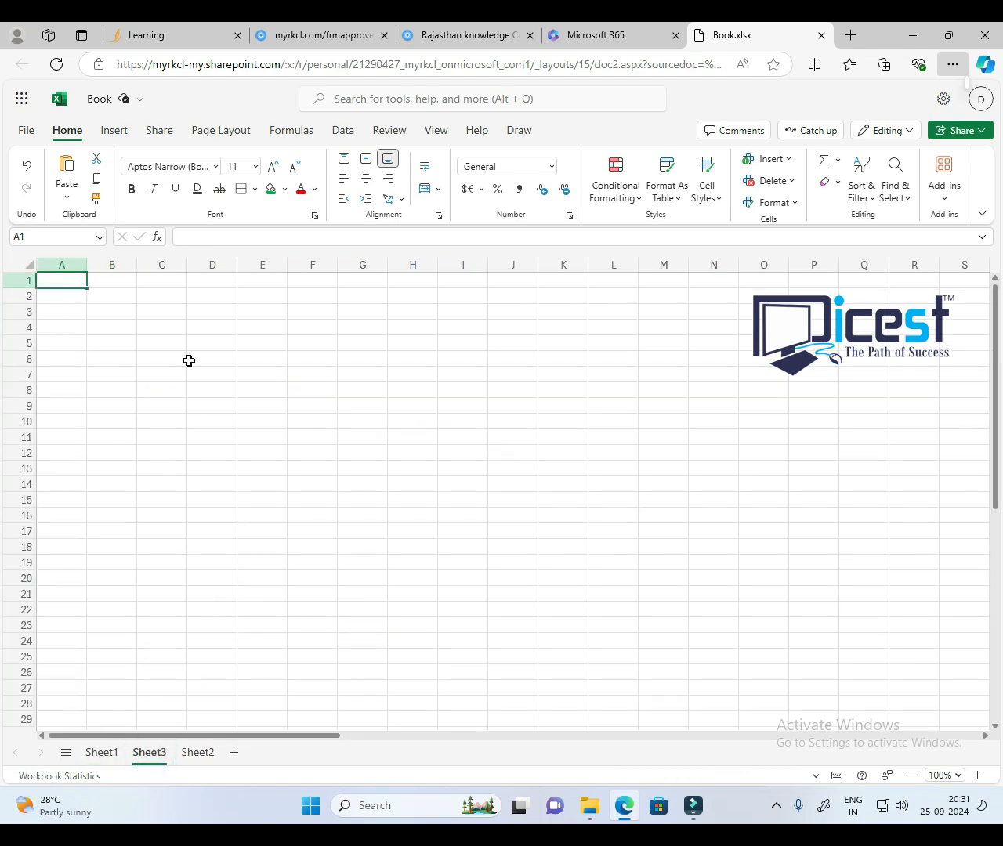
pyautogui.scroll(2, 210, 438)
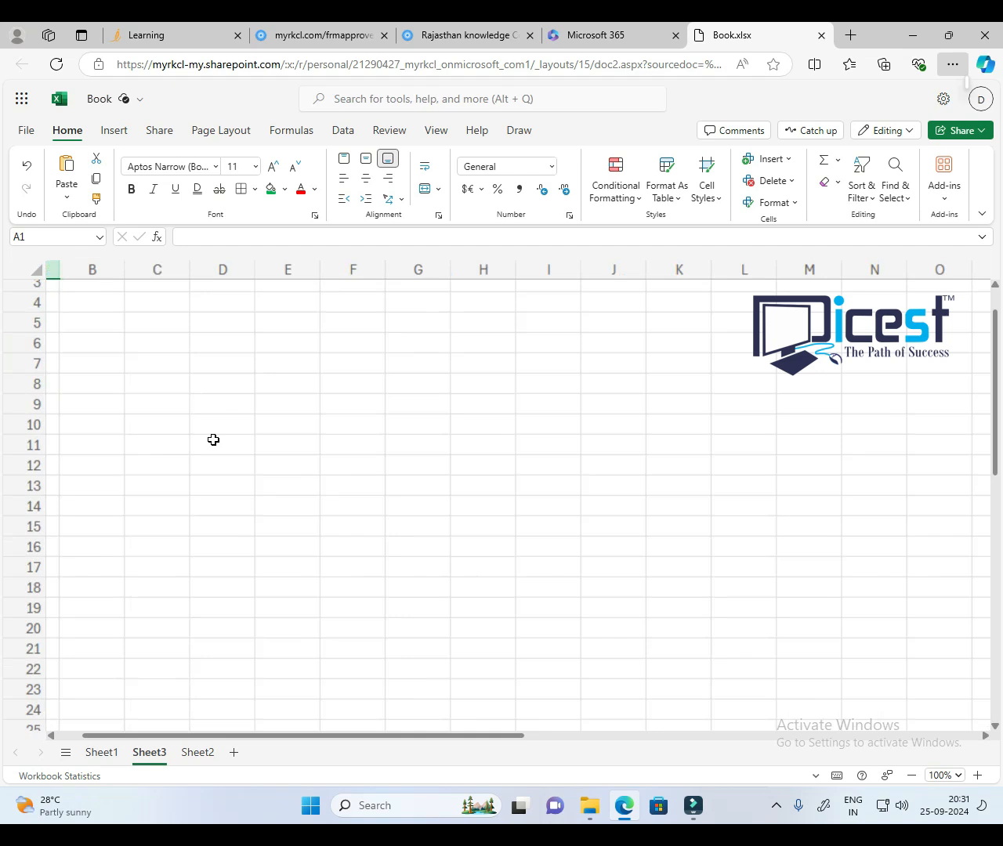
pyautogui.scroll(2, 213, 440)
pyautogui.click(114, 132)
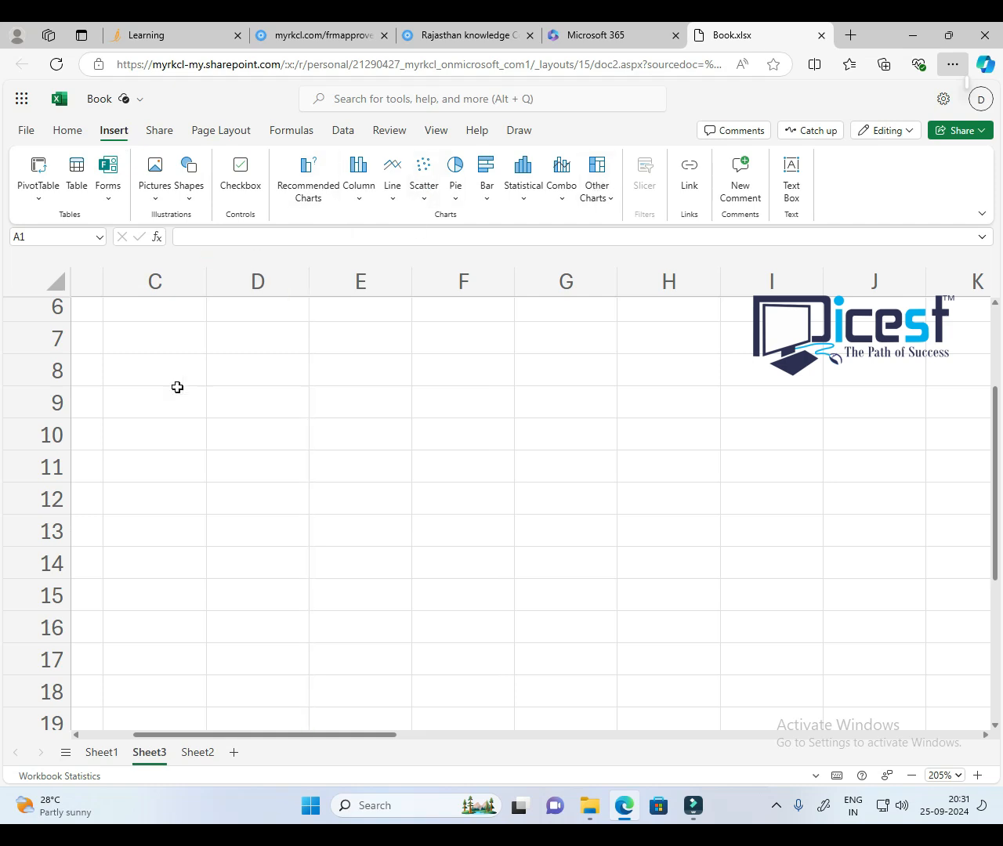
pyautogui.click(160, 365)
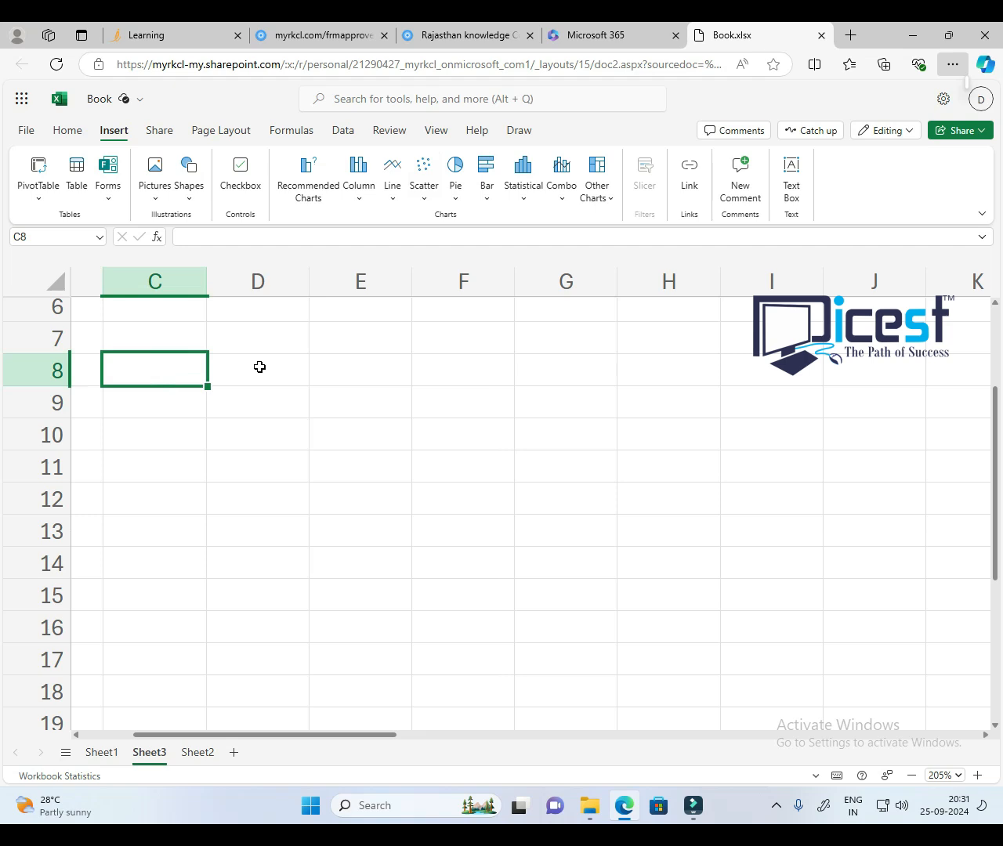
pyautogui.write('IND')
pyautogui.press('Return')
pyautogui.write('PAK')
pyautogui.press('Up')
# Step: Enter the column headers "1 over", "2 over" and "3 over" in D7:F7
pyautogui.press('Up')
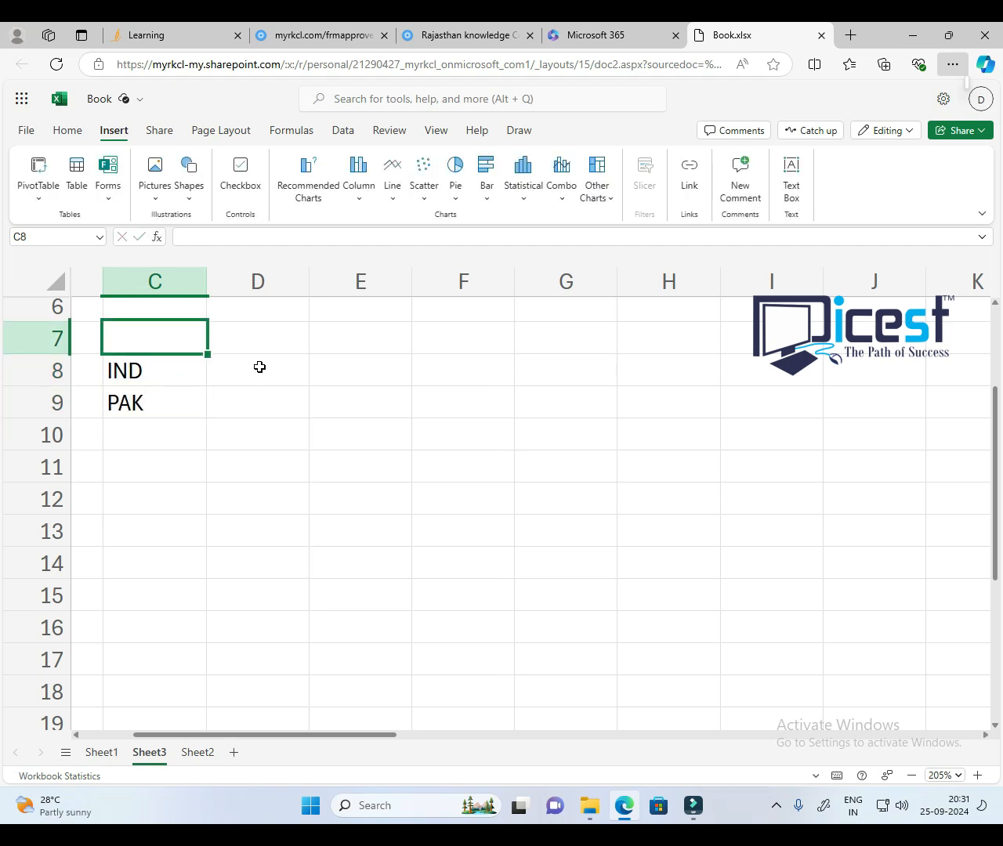
pyautogui.press('Right')
pyautogui.write('1 ove')
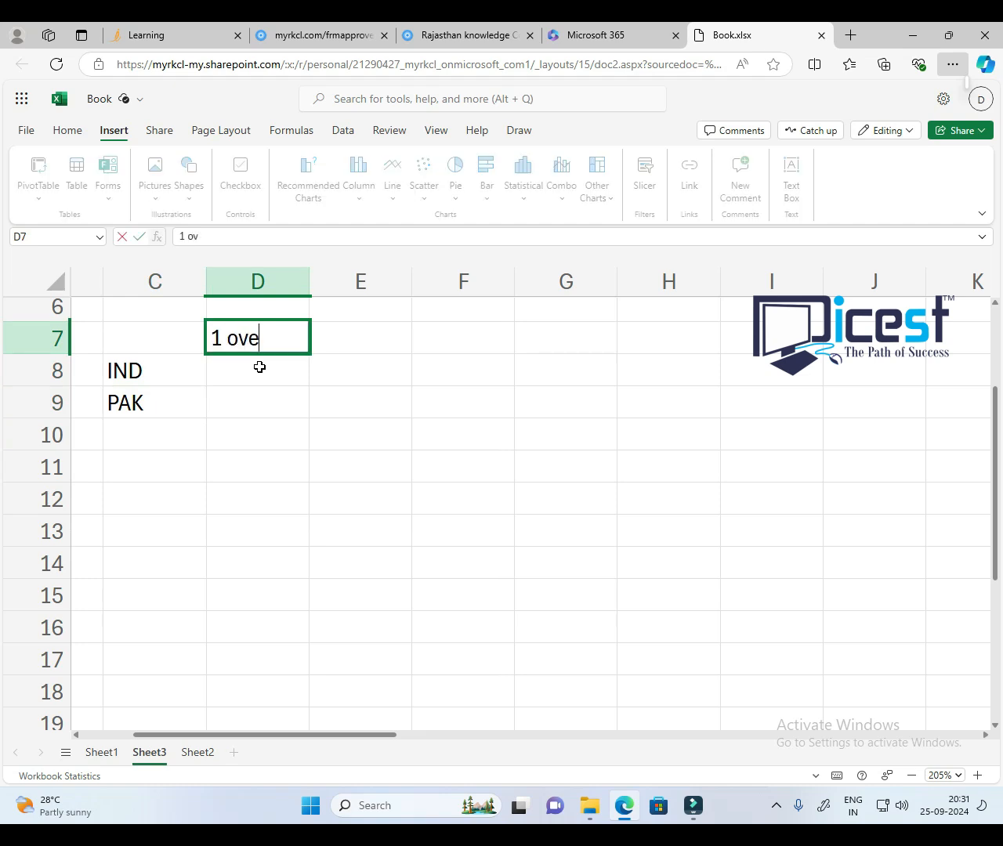
pyautogui.press('Right')
pyautogui.write('2 over')
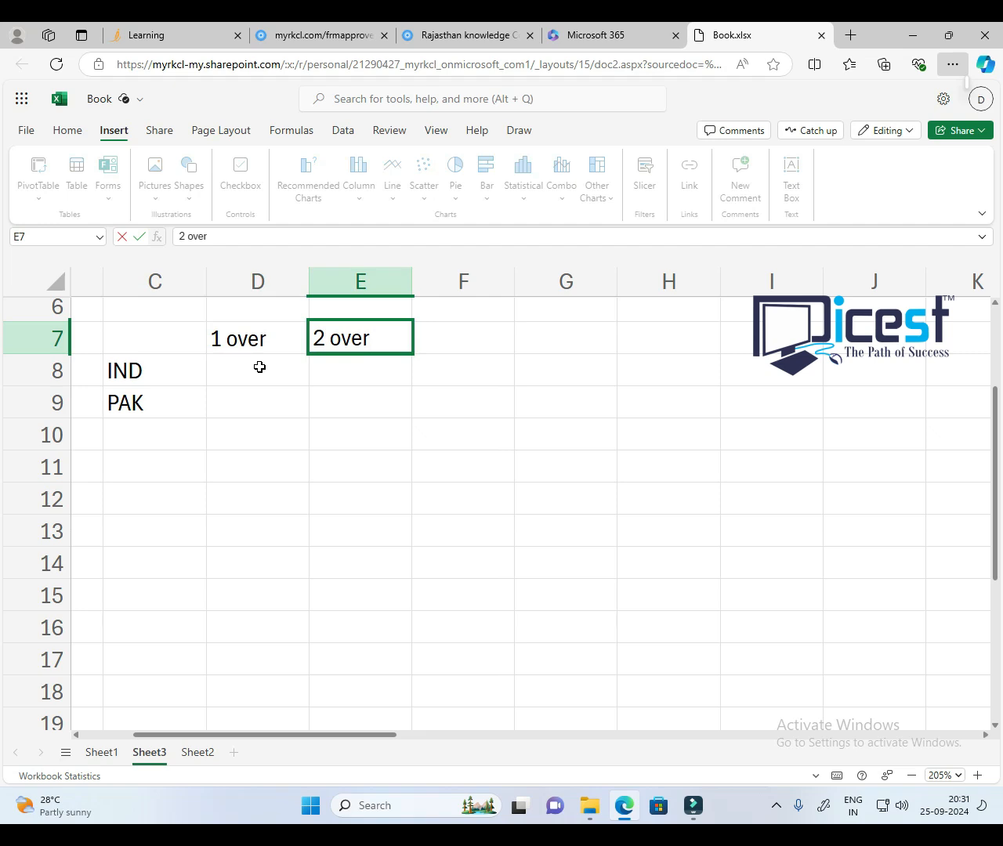
pyautogui.press('Right')
pyautogui.write('3 over')
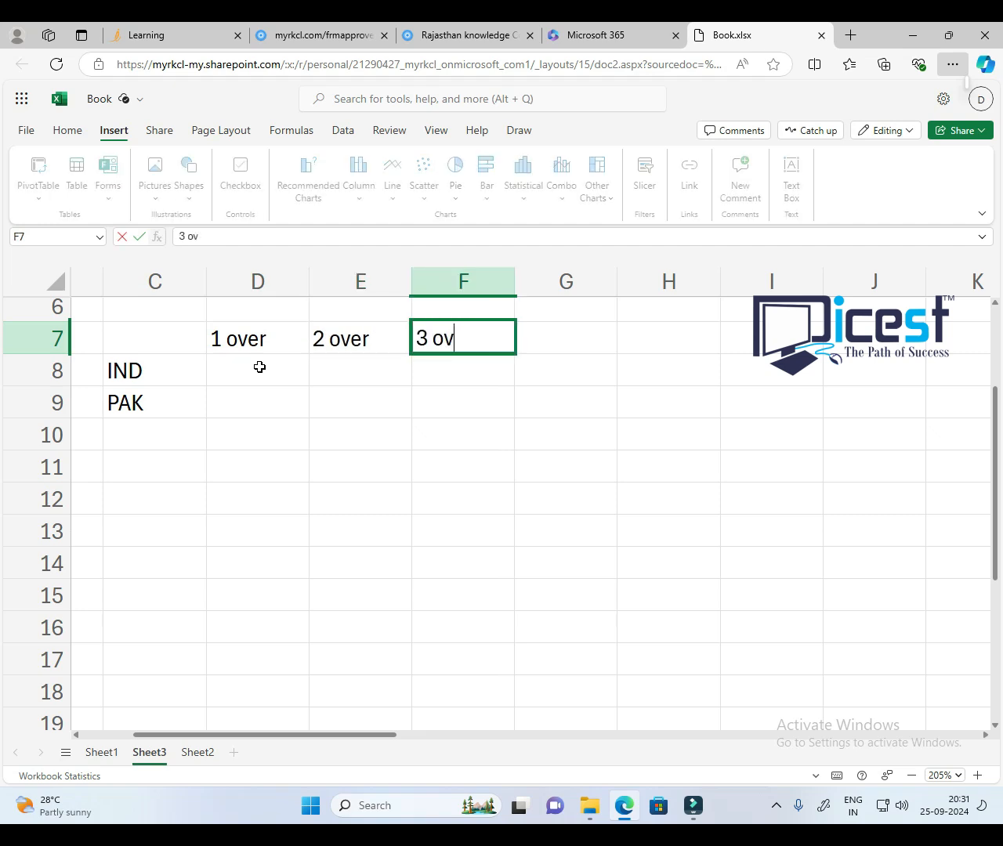
pyautogui.press('Return')
# Step: Enter the "1 over" scores: 30 for IND in D8 and 10 for PAK in D9
pyautogui.press('Left')
pyautogui.press('Left')
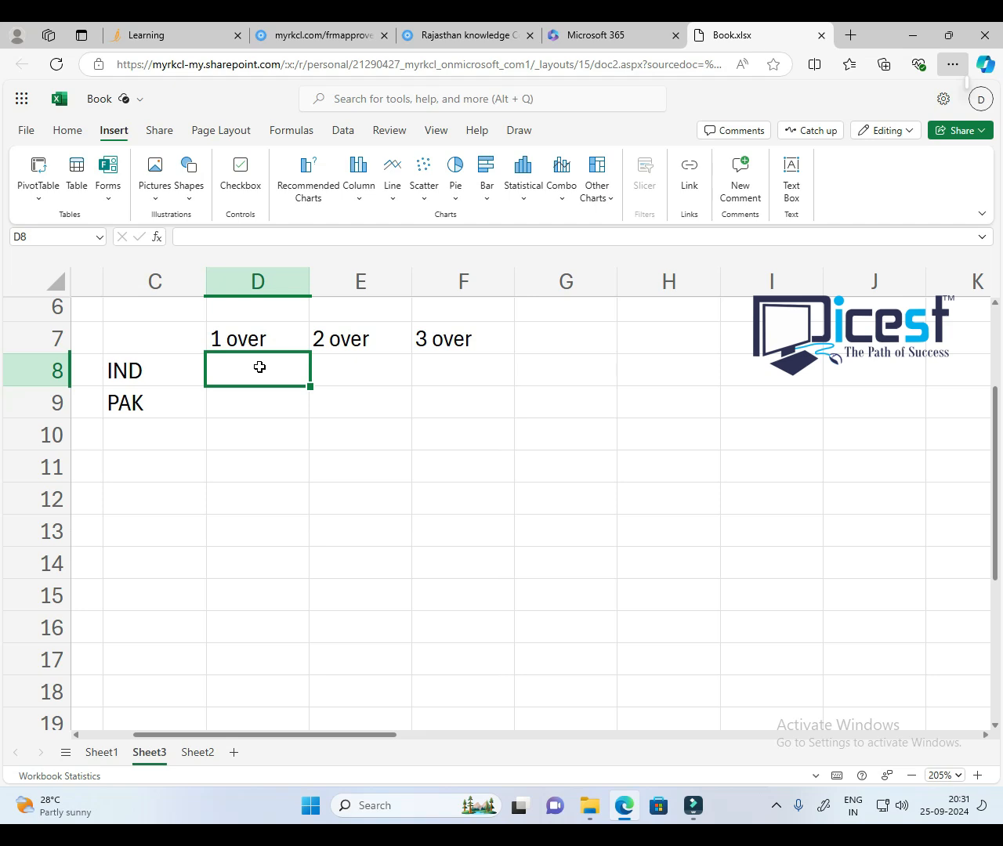
pyautogui.write('30')
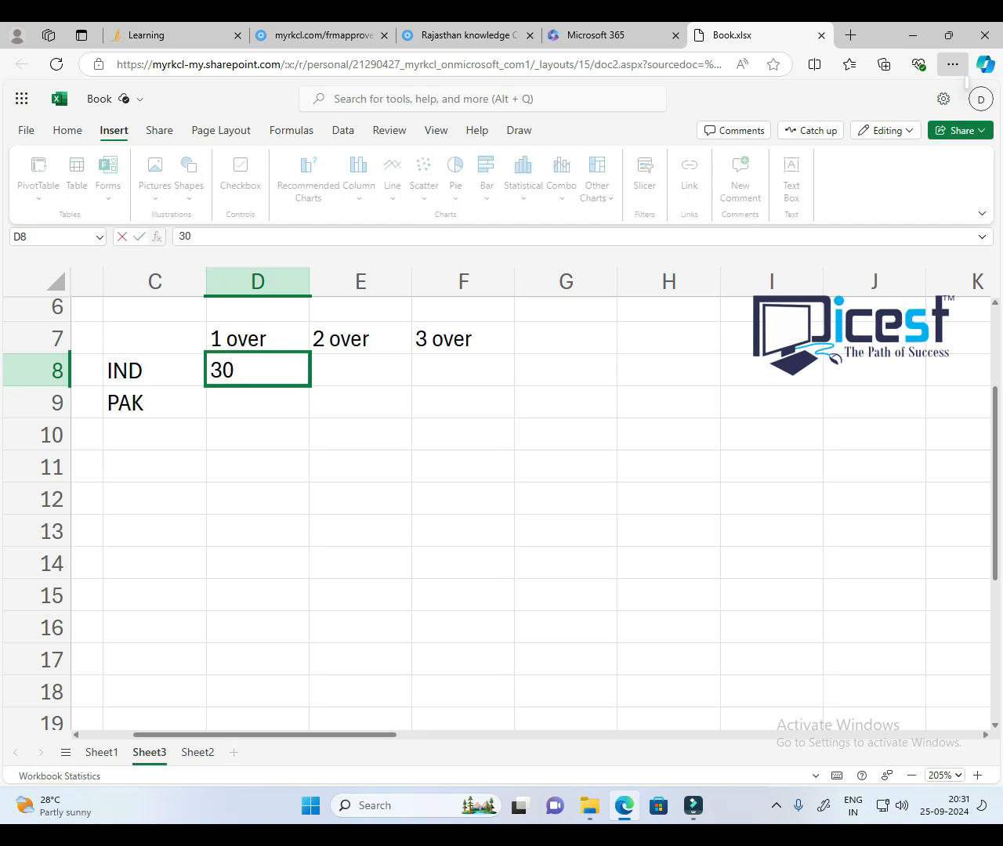
pyautogui.press('Return')
pyautogui.write('10')
pyautogui.press('Up')
# Step: Enter the "2 over" scores: 40 for IND in E8 and 15 for PAK in E9
pyautogui.press('Right')
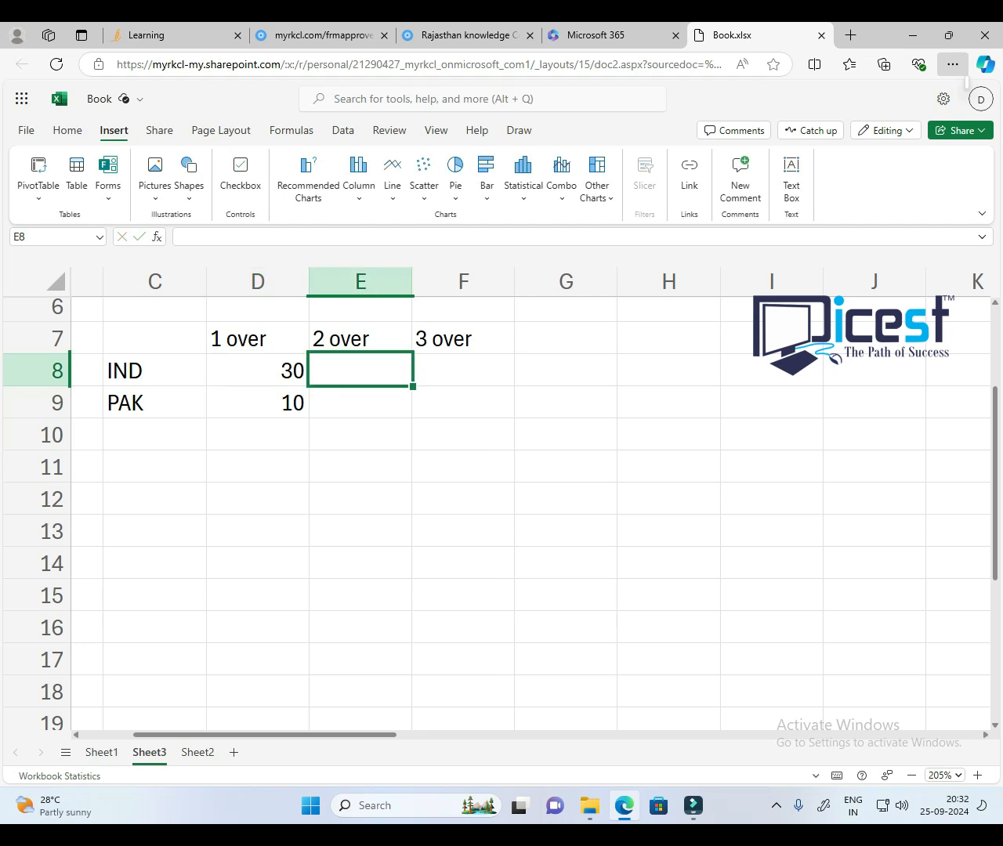
pyautogui.write('40')
pyautogui.press('Return')
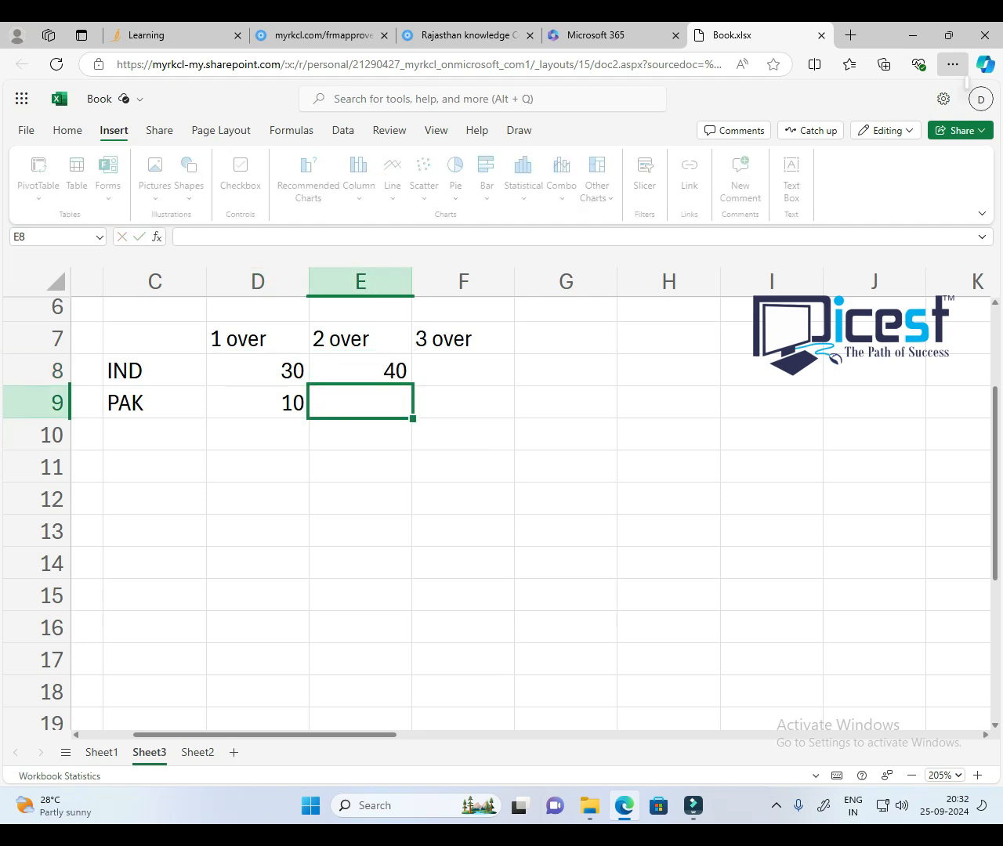
pyautogui.write('15')
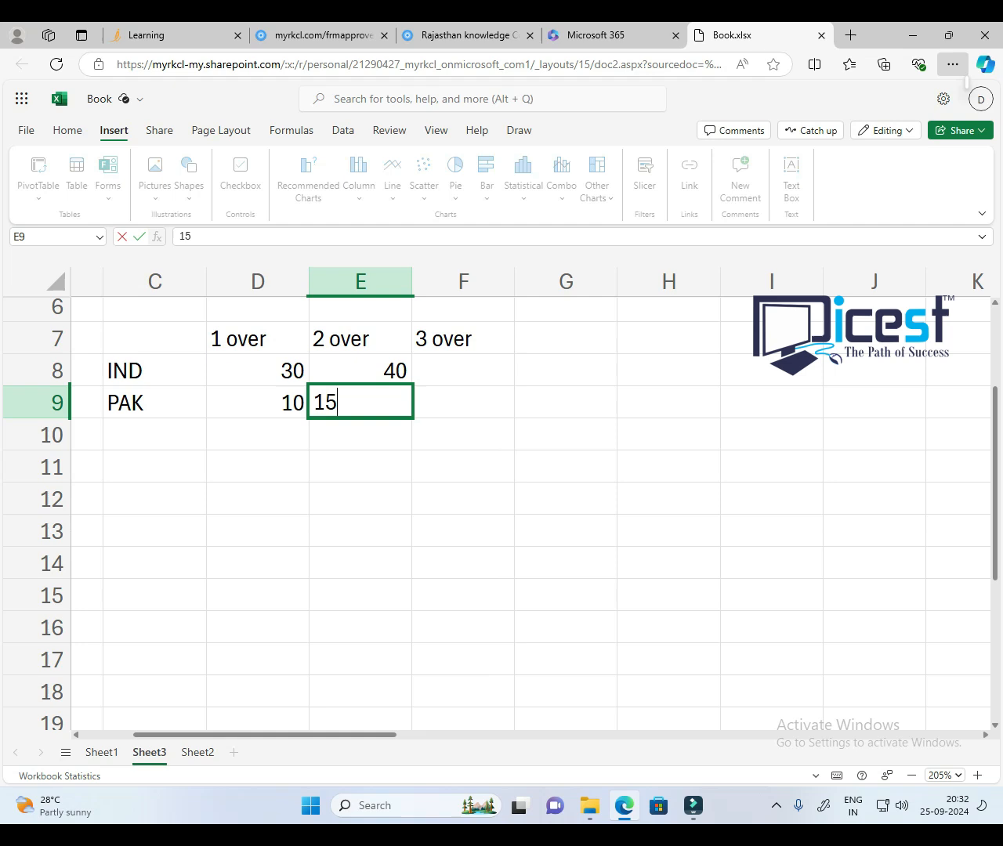
pyautogui.press('Return')
# Step: Enter the "3 over" scores: 10 for IND in F8 and 25 for PAK in F9
pyautogui.press('Up')
pyautogui.press('Up')
pyautogui.press('Right')
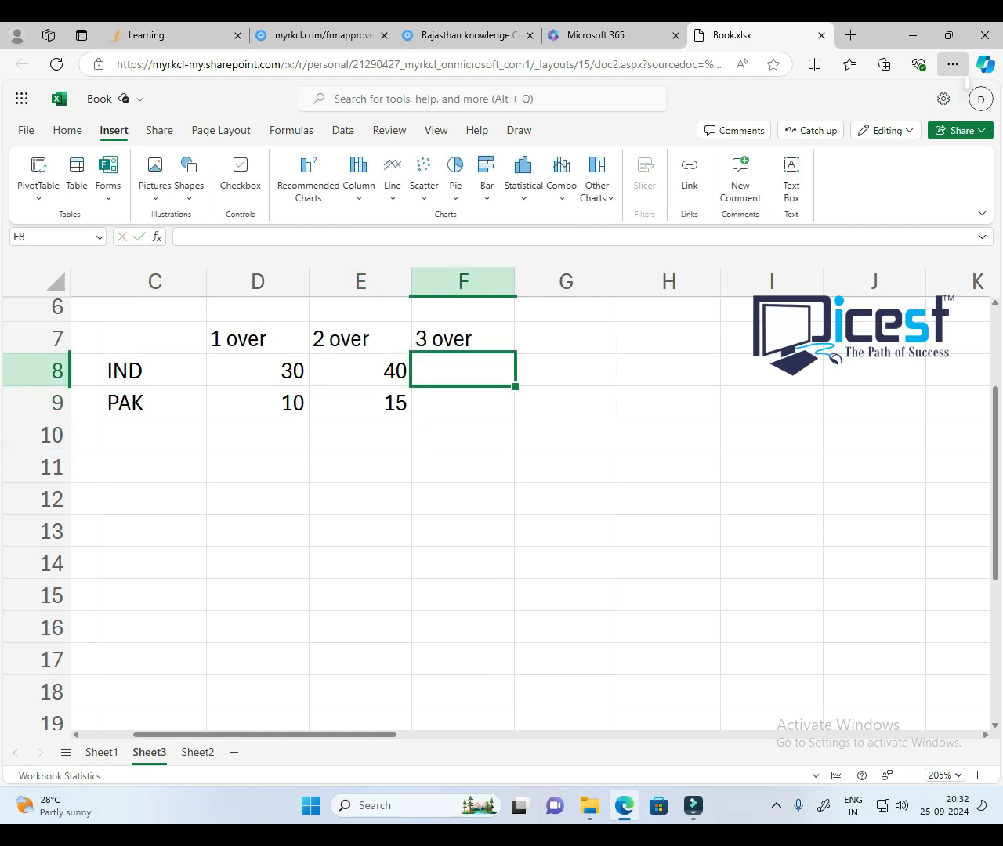
pyautogui.write('10')
pyautogui.press('Return')
pyautogui.write('25')
pyautogui.press('Return')
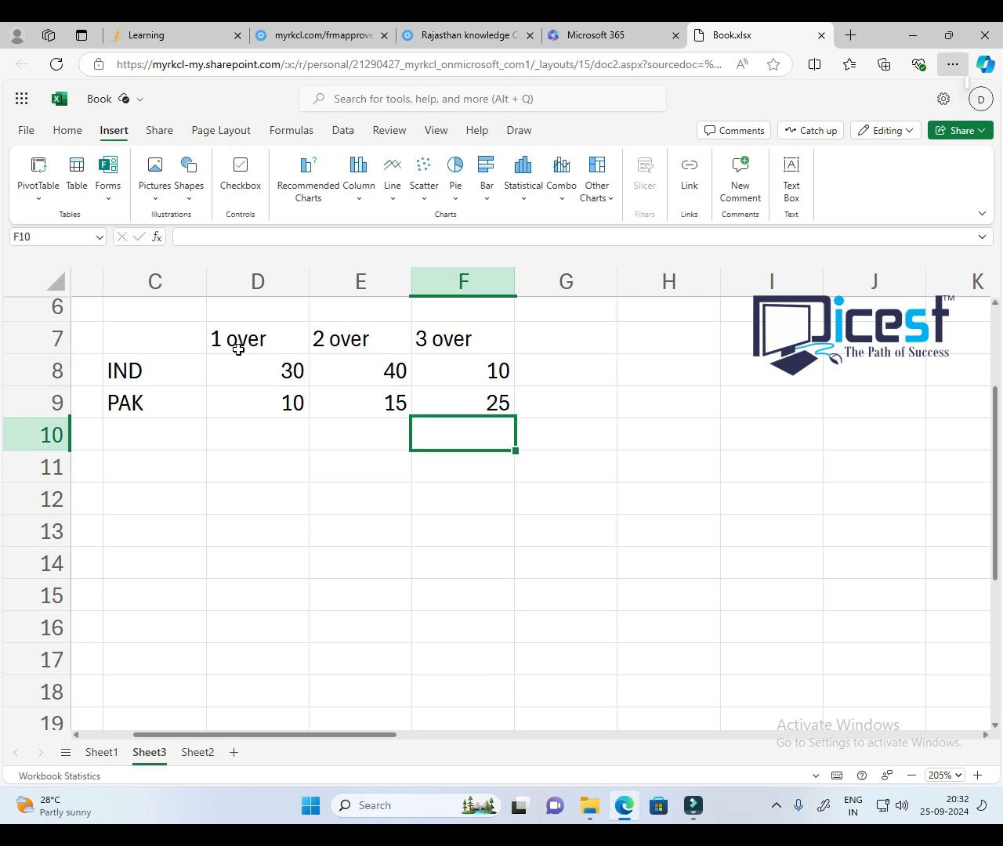
# Step: Insert a clustered column chart from the score table in C7:F9 and move it beside the table, clear of the data
pyautogui.moveTo(169, 337); pyautogui.dragTo(440, 396)
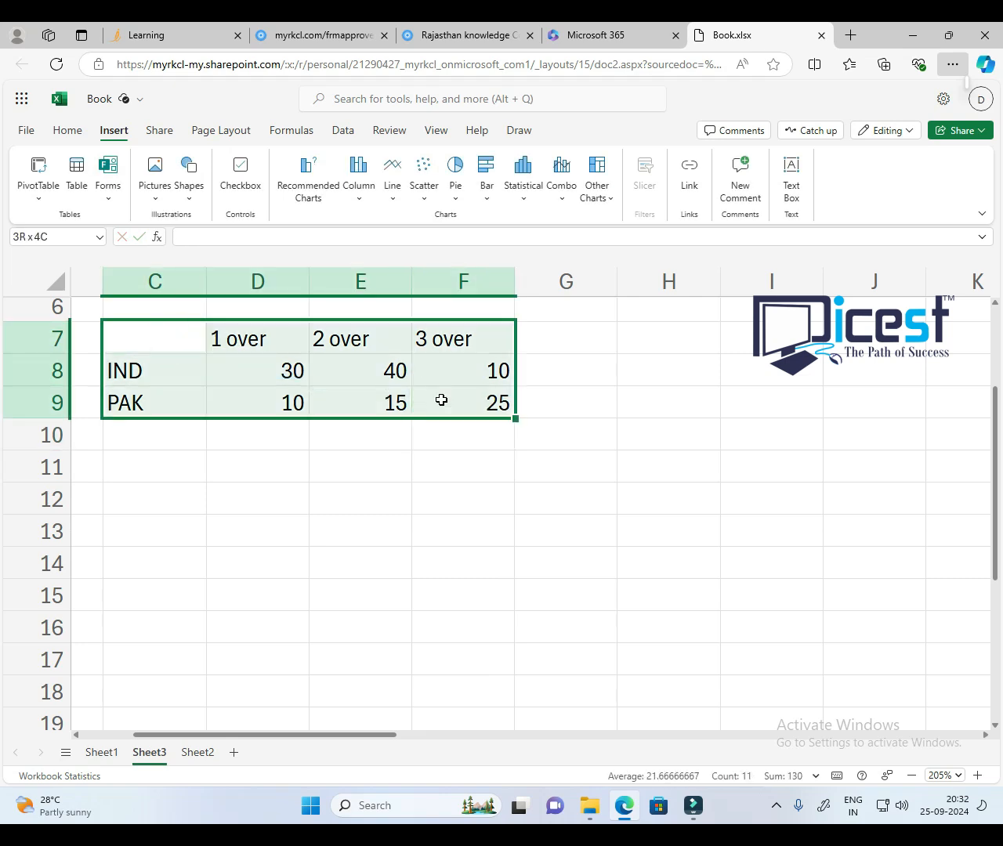
pyautogui.click(359, 197)
pyautogui.click(376, 272)
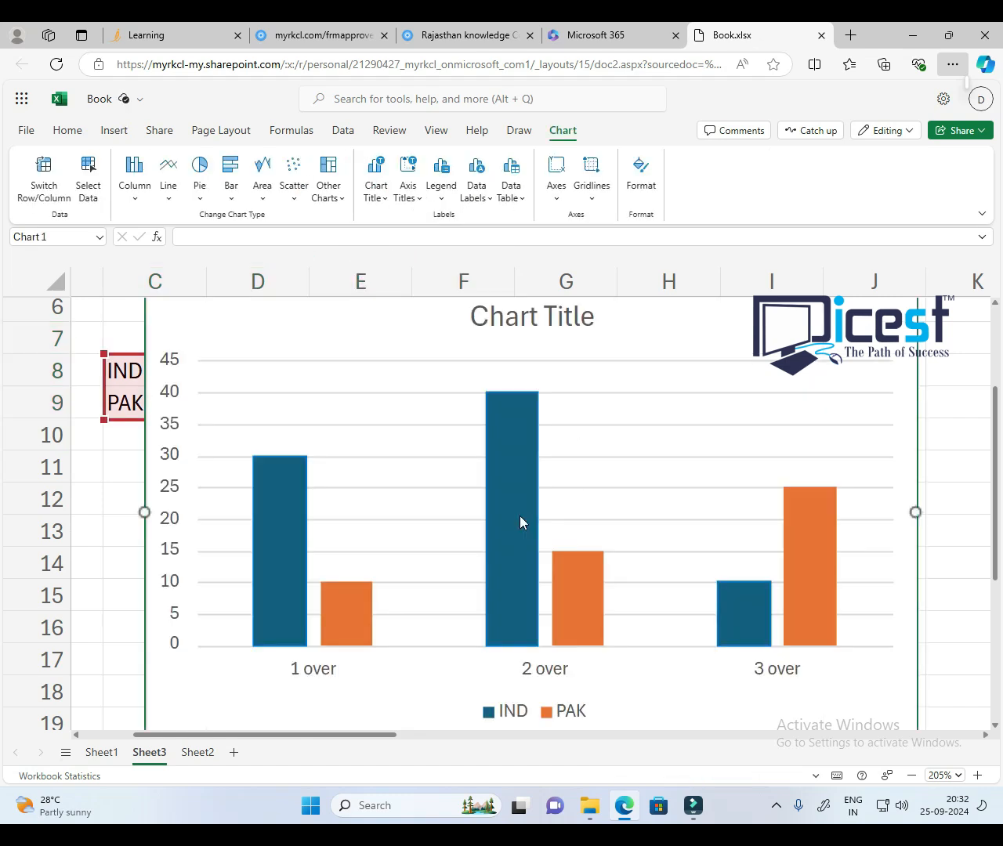
pyautogui.scroll(-3, 520, 516)
pyautogui.scroll(-1, 519, 515)
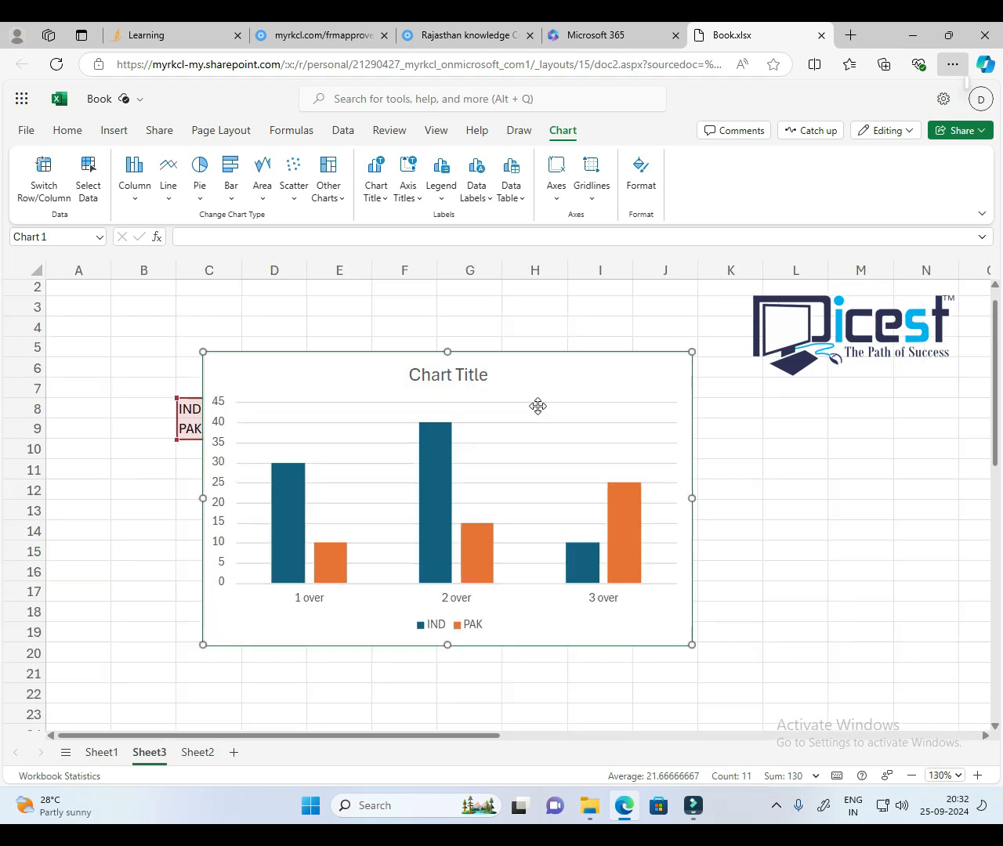
pyautogui.moveTo(541, 380); pyautogui.dragTo(793, 352)
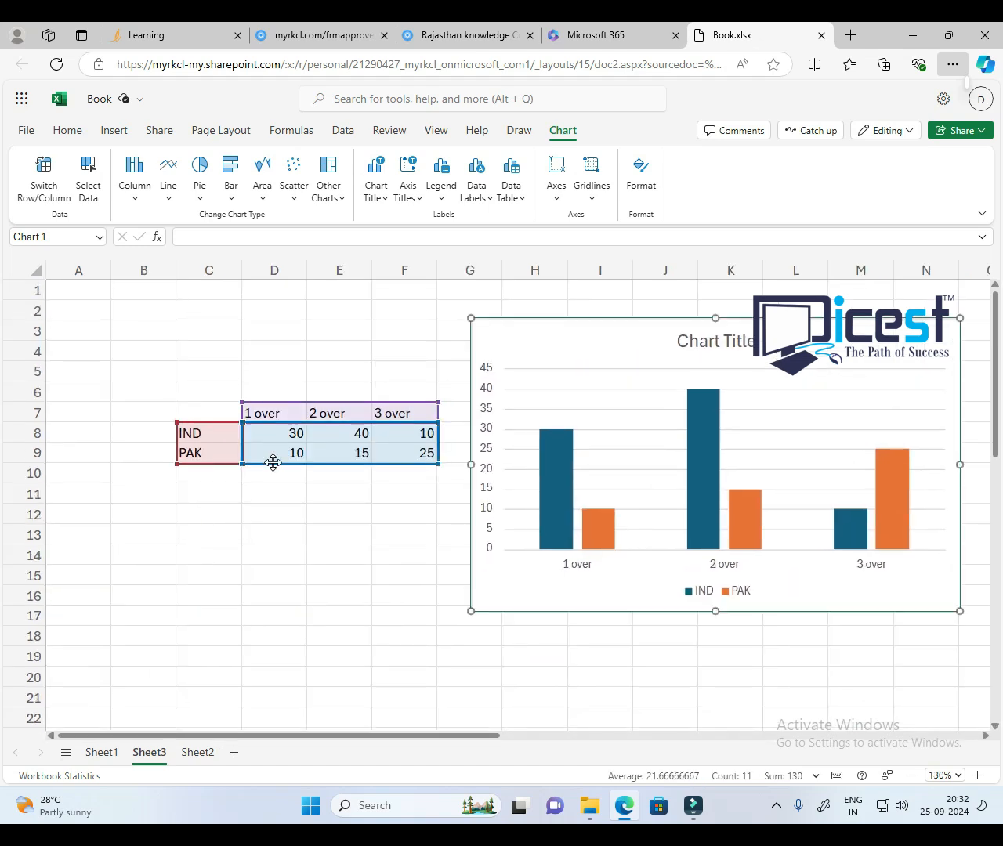
# Step: Switch the chart's type to 2-D stacked line and from that to 2-D pie
pyautogui.doubleClick(725, 345)
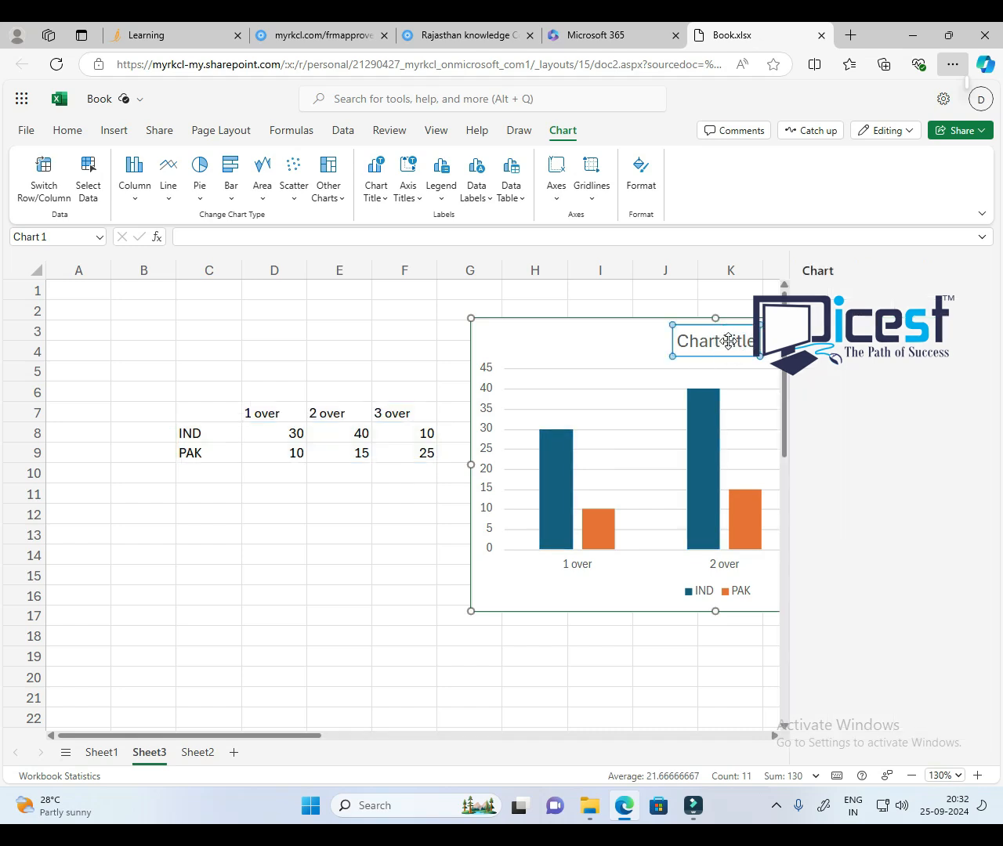
pyautogui.click(978, 269)
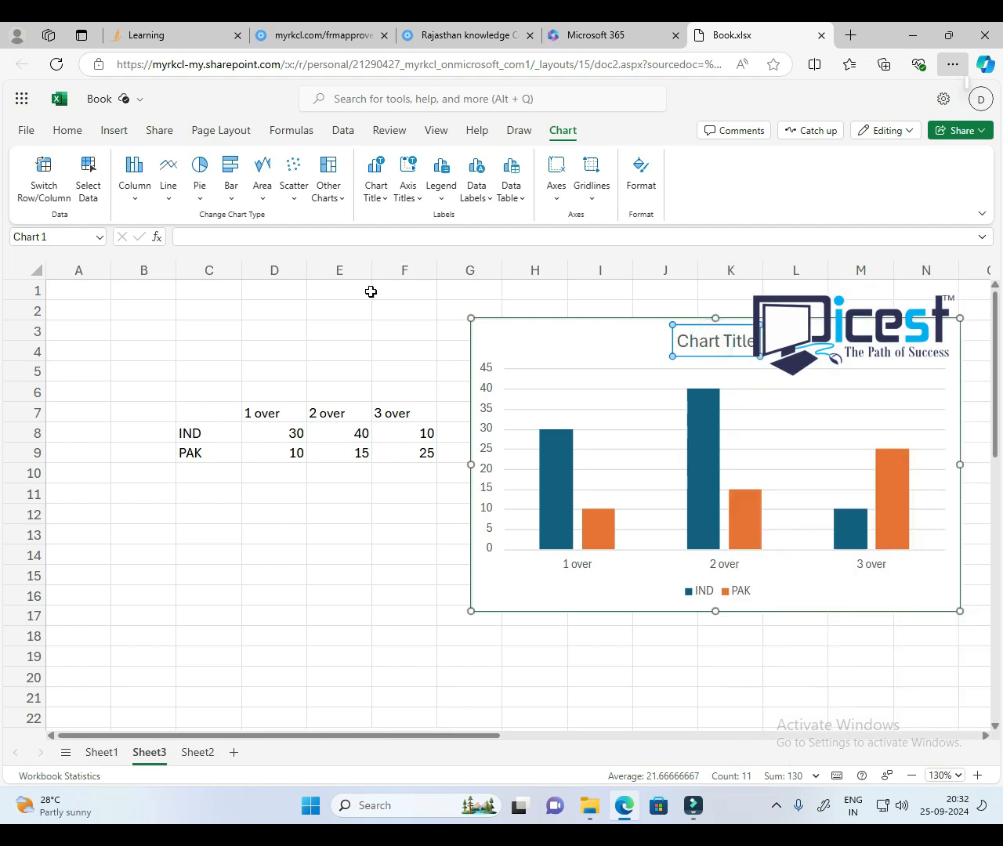
pyautogui.click(266, 242)
pyautogui.click(168, 201)
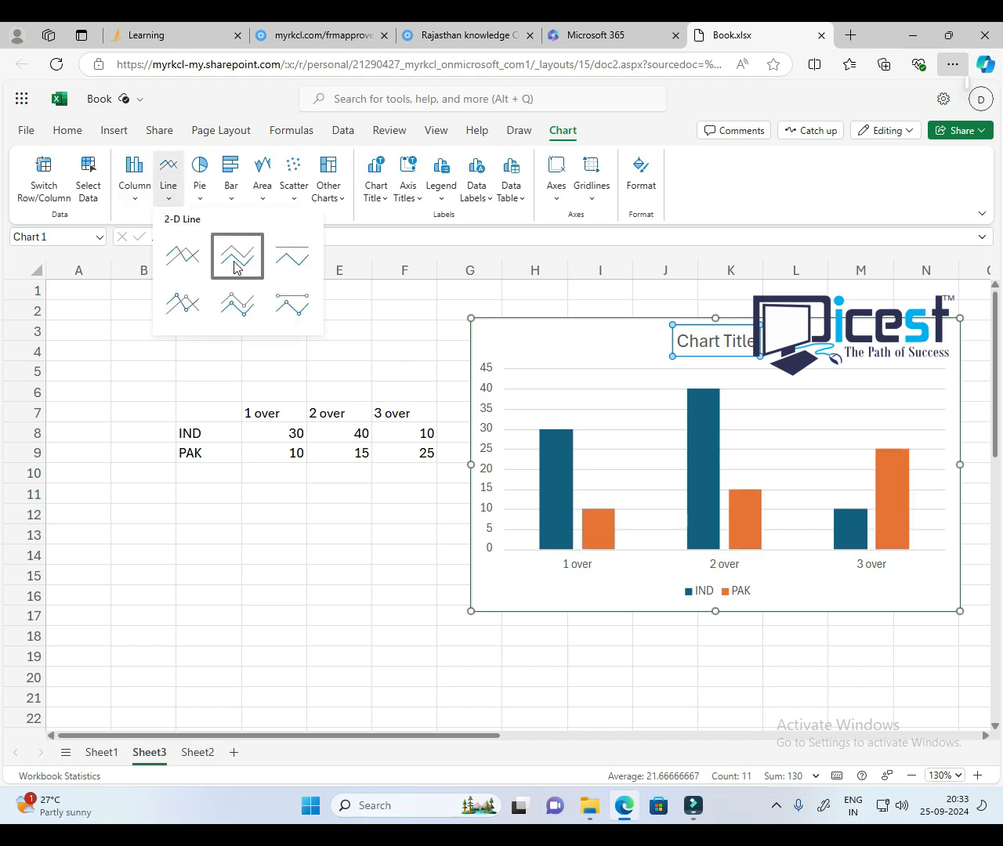
pyautogui.click(237, 268)
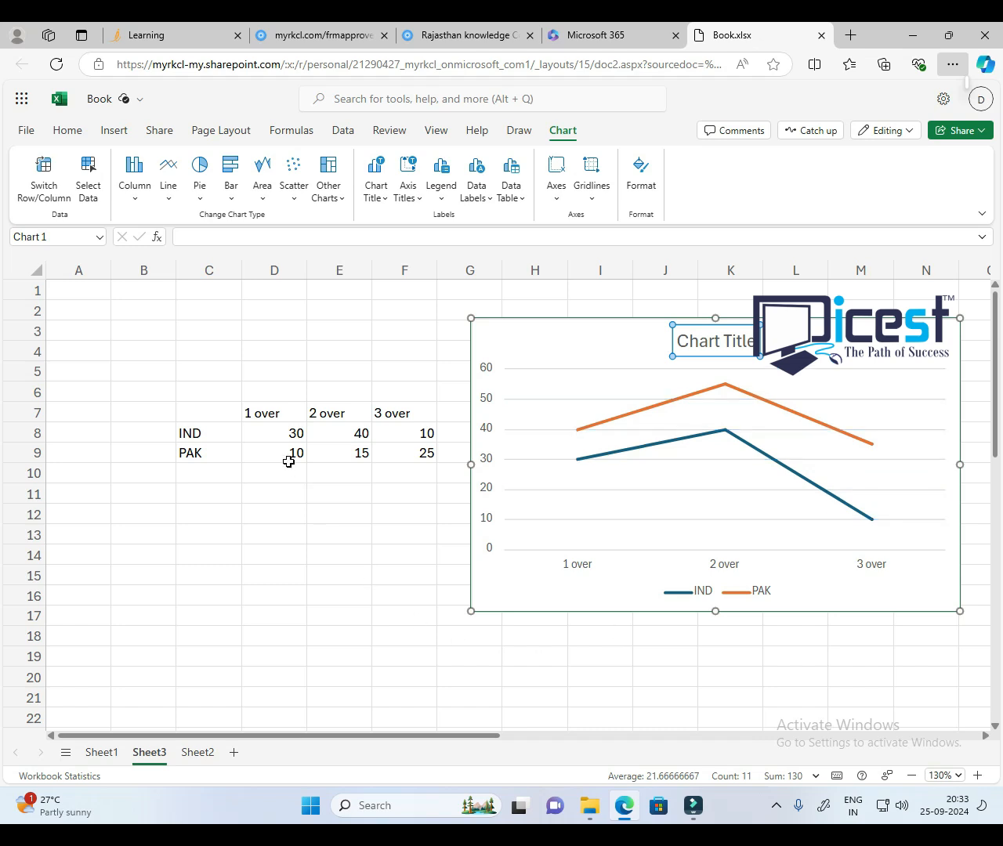
pyautogui.click(198, 196)
pyautogui.click(215, 276)
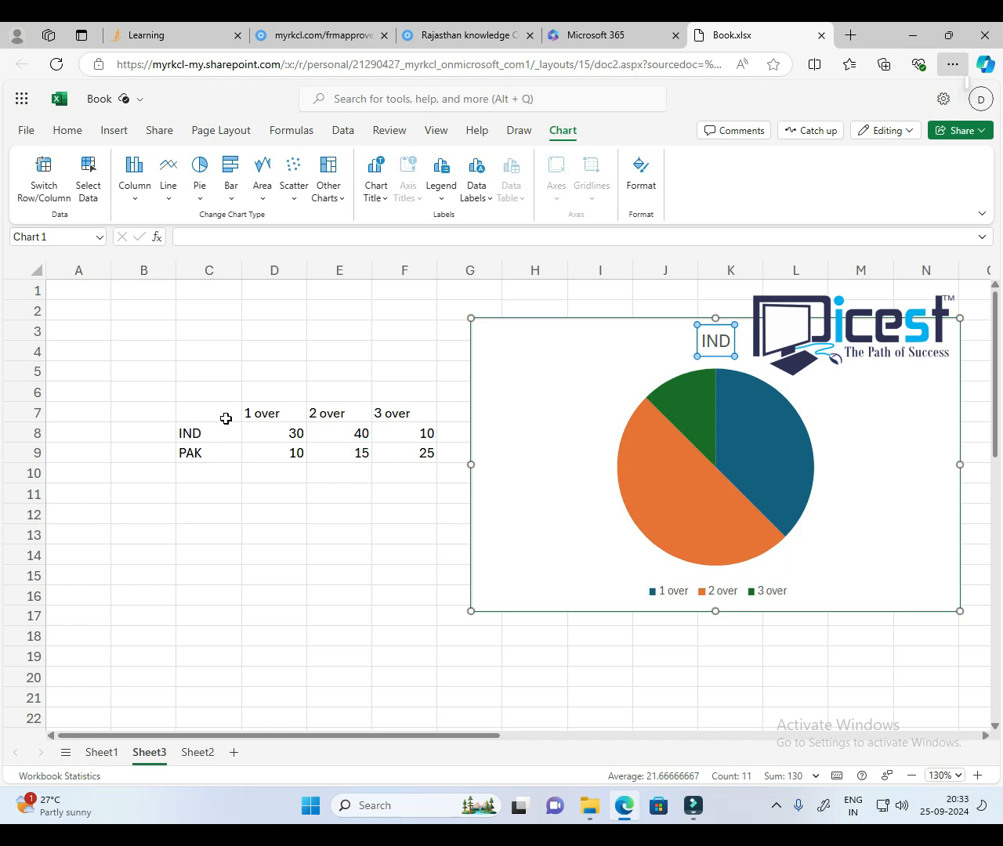
# Step: Try a second 2-D pie chart from the IND scores in C7:F8, placed below the table, and remove it
pyautogui.moveTo(223, 415); pyautogui.dragTo(407, 441)
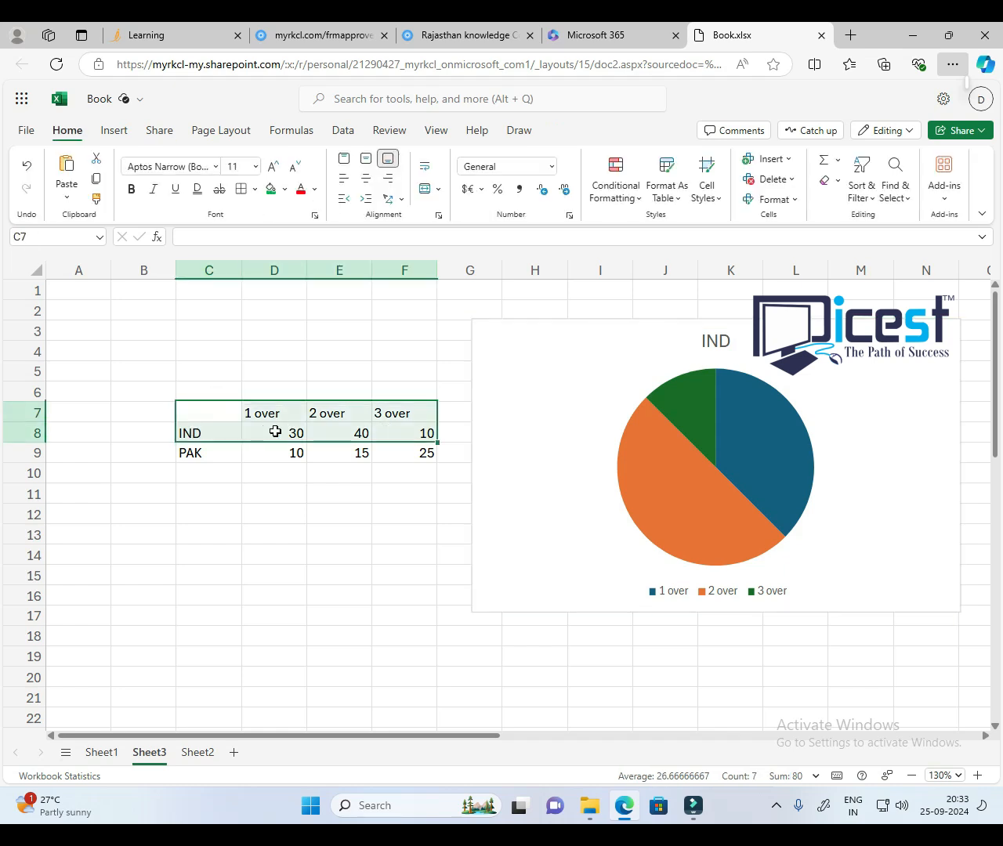
pyautogui.click(116, 133)
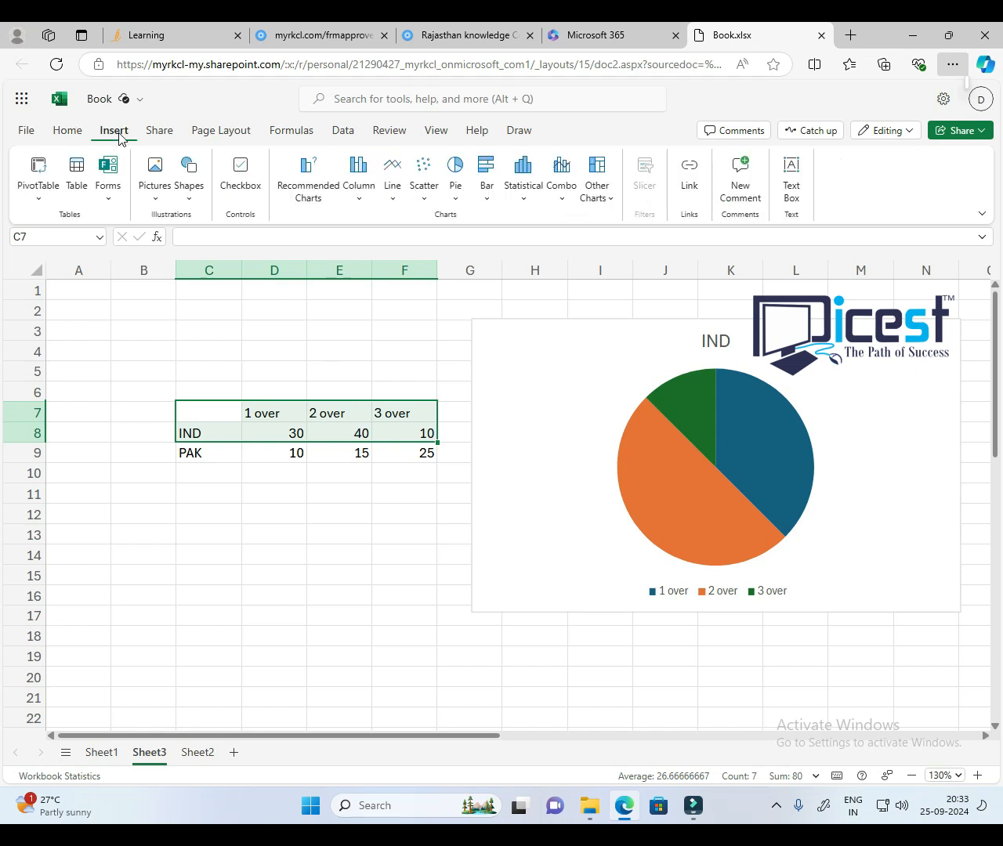
pyautogui.click(453, 205)
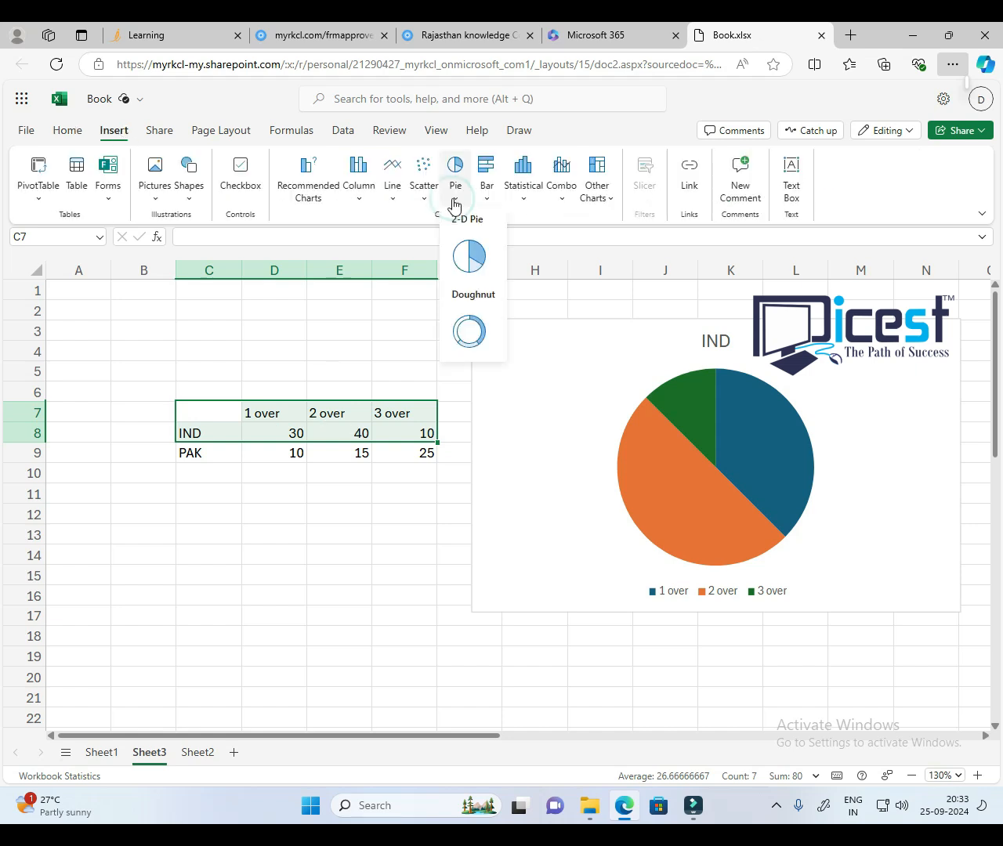
pyautogui.click(463, 279)
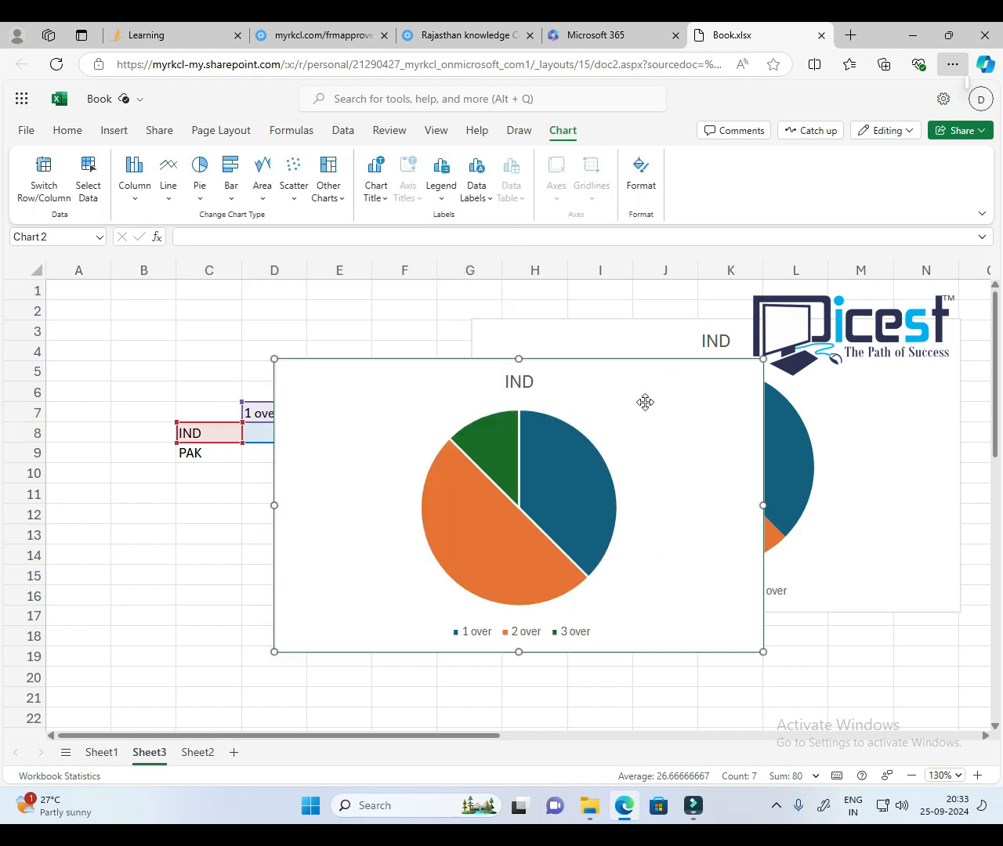
pyautogui.moveTo(645, 402); pyautogui.dragTo(417, 564)
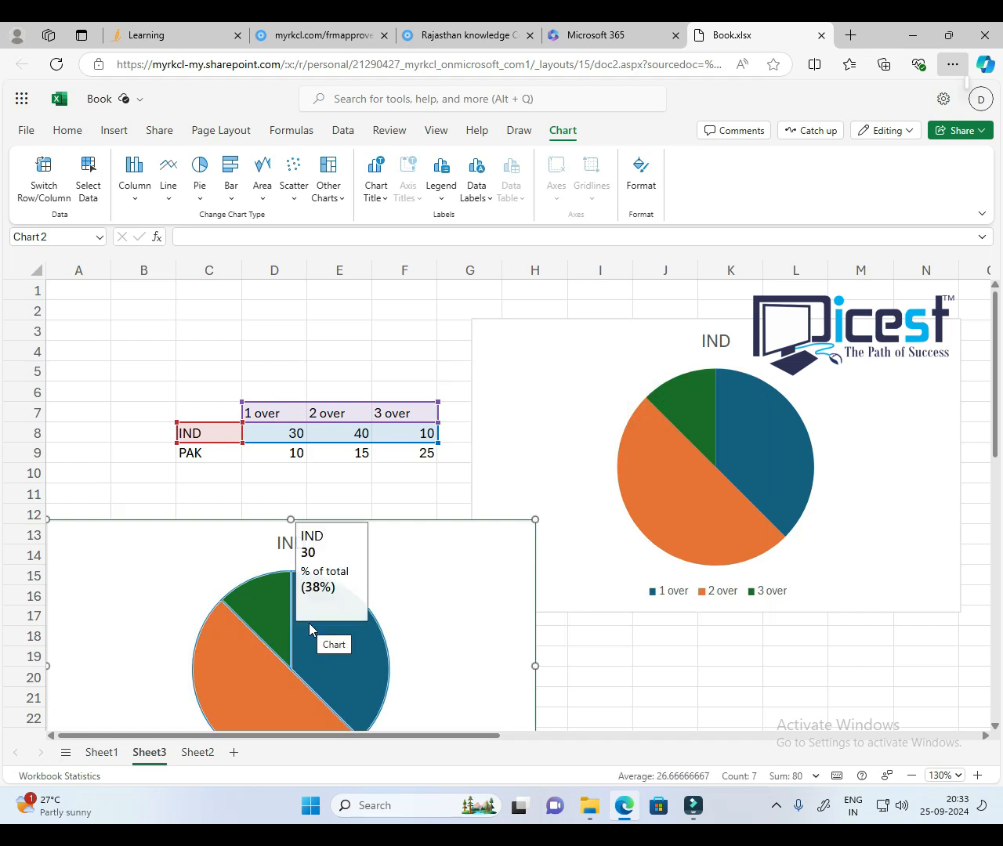
pyautogui.press('Delete')
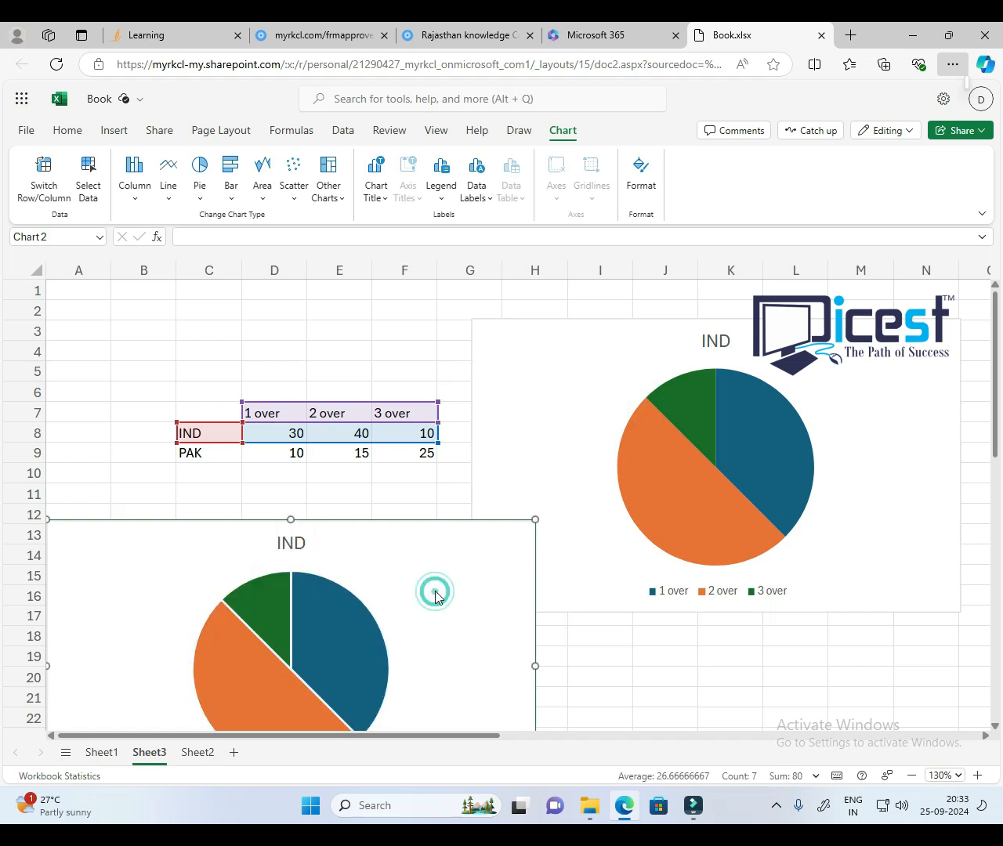
# Step: Delete the remaining pie chart beside the score table
pyautogui.click(549, 466)
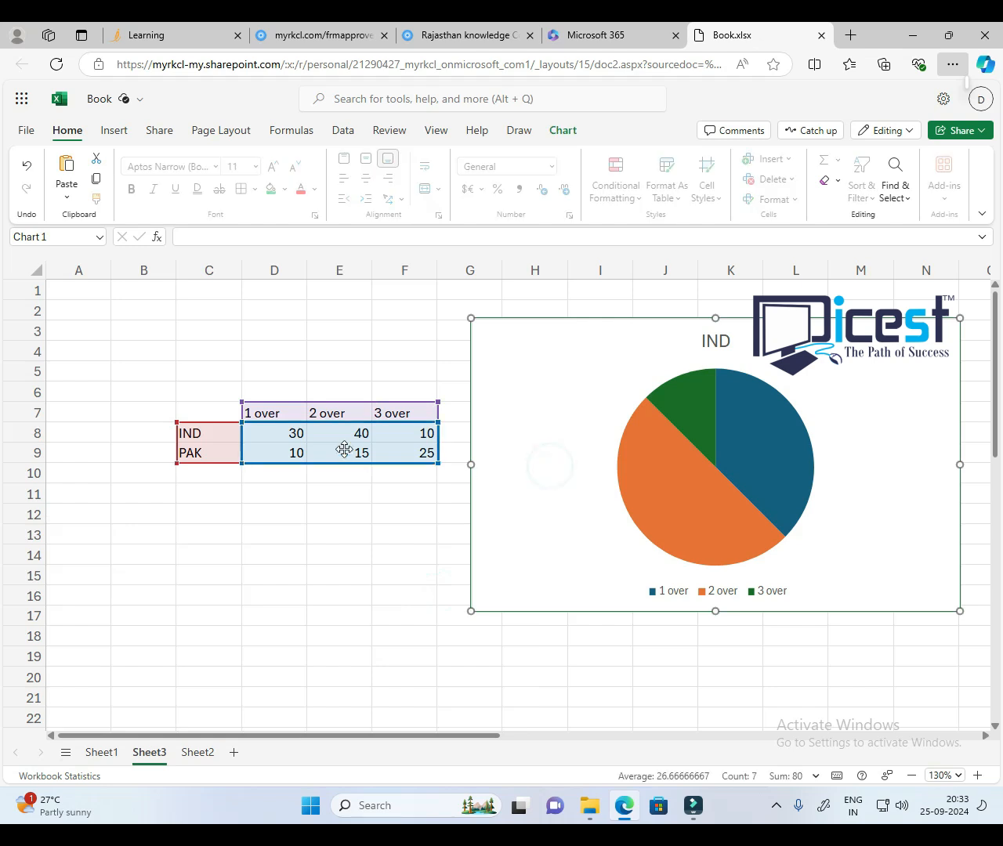
pyautogui.click(681, 445)
pyautogui.click(509, 399)
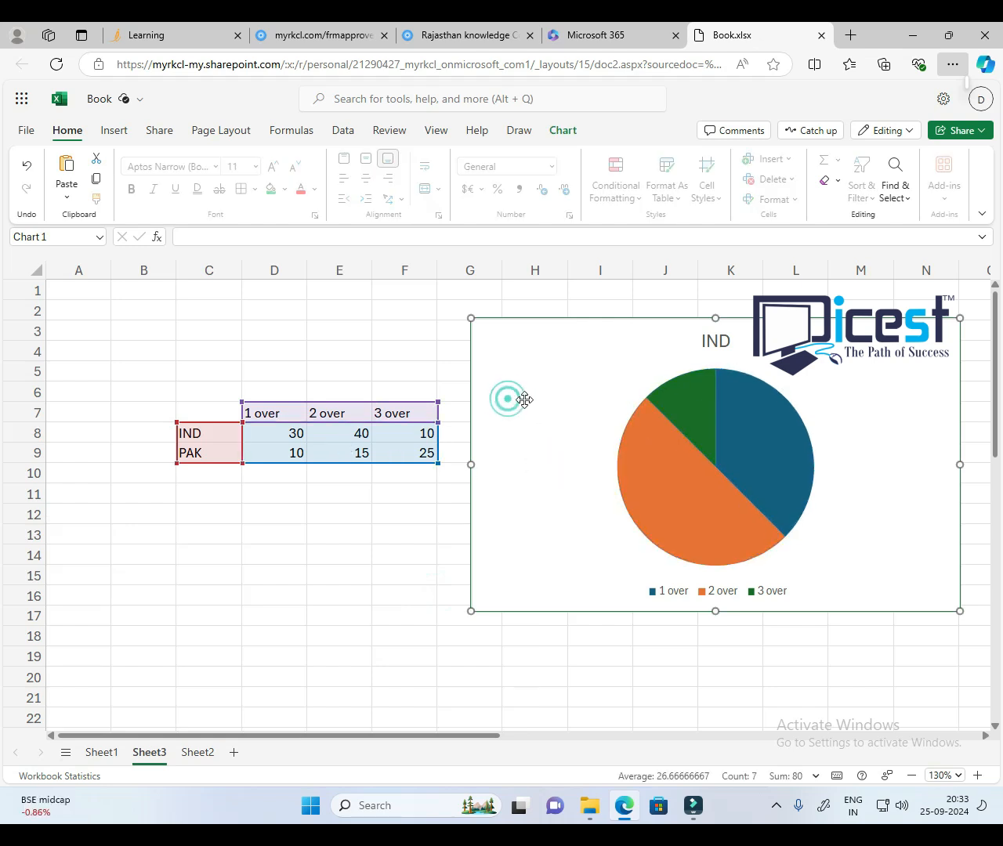
pyautogui.click(357, 509)
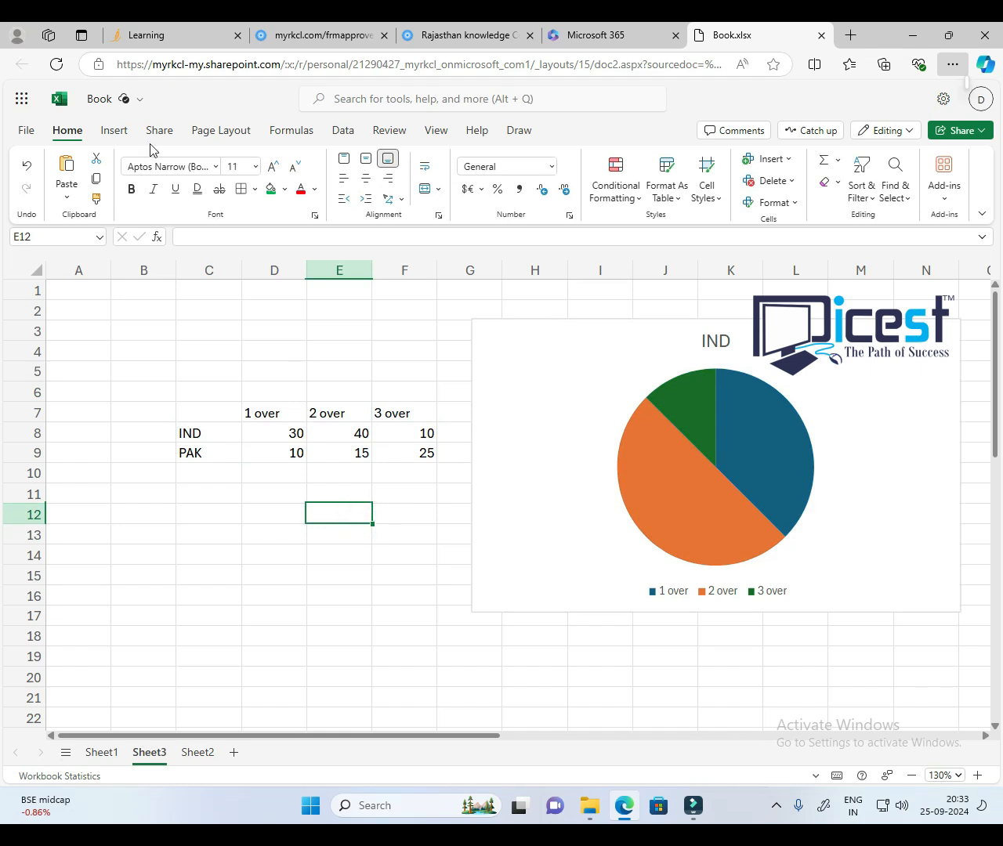
pyautogui.click(119, 133)
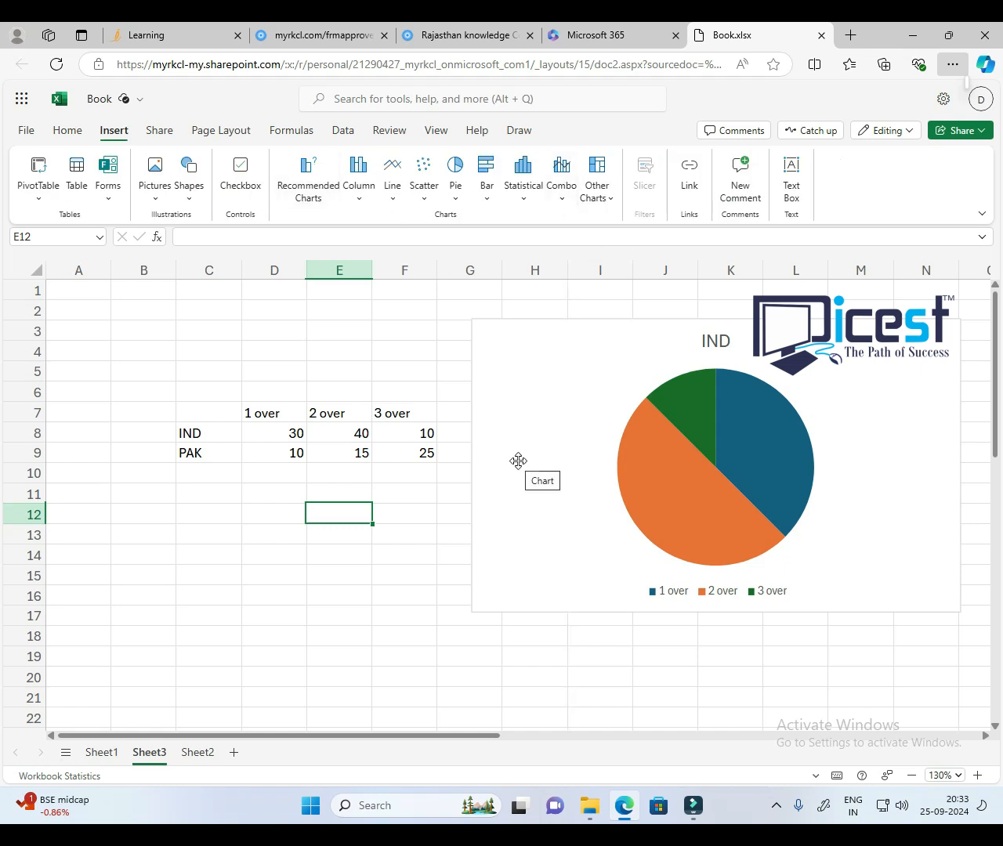
pyautogui.click(498, 348)
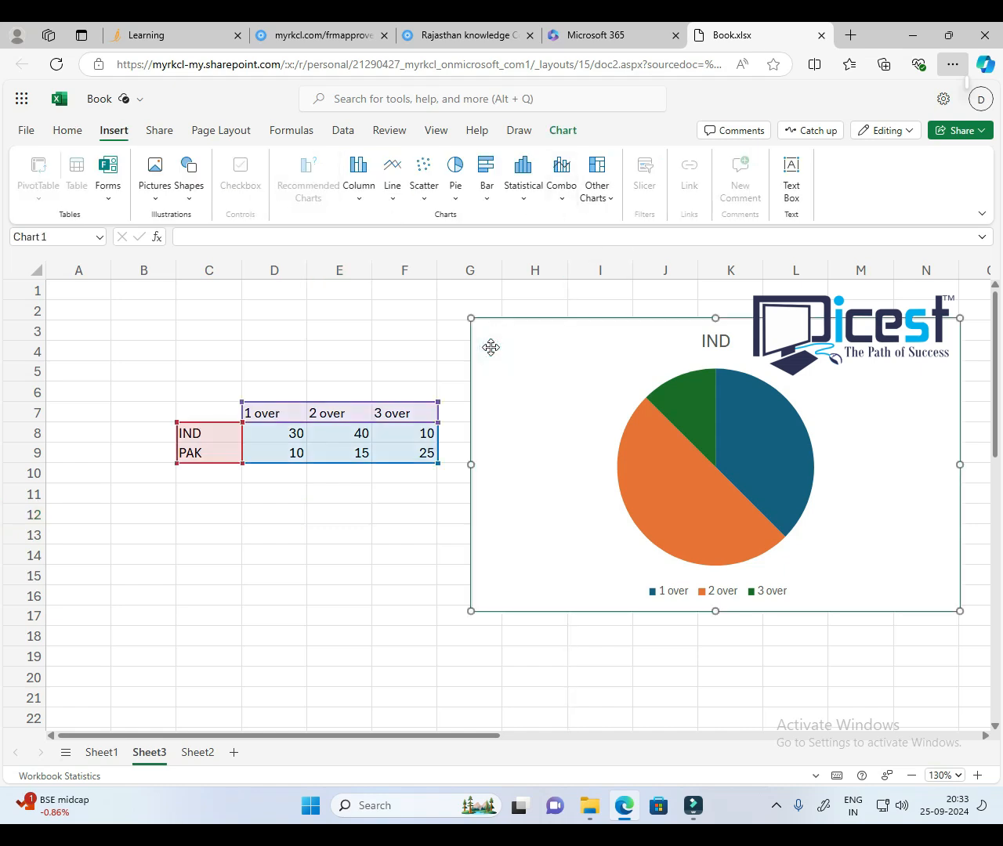
pyautogui.press('Delete')
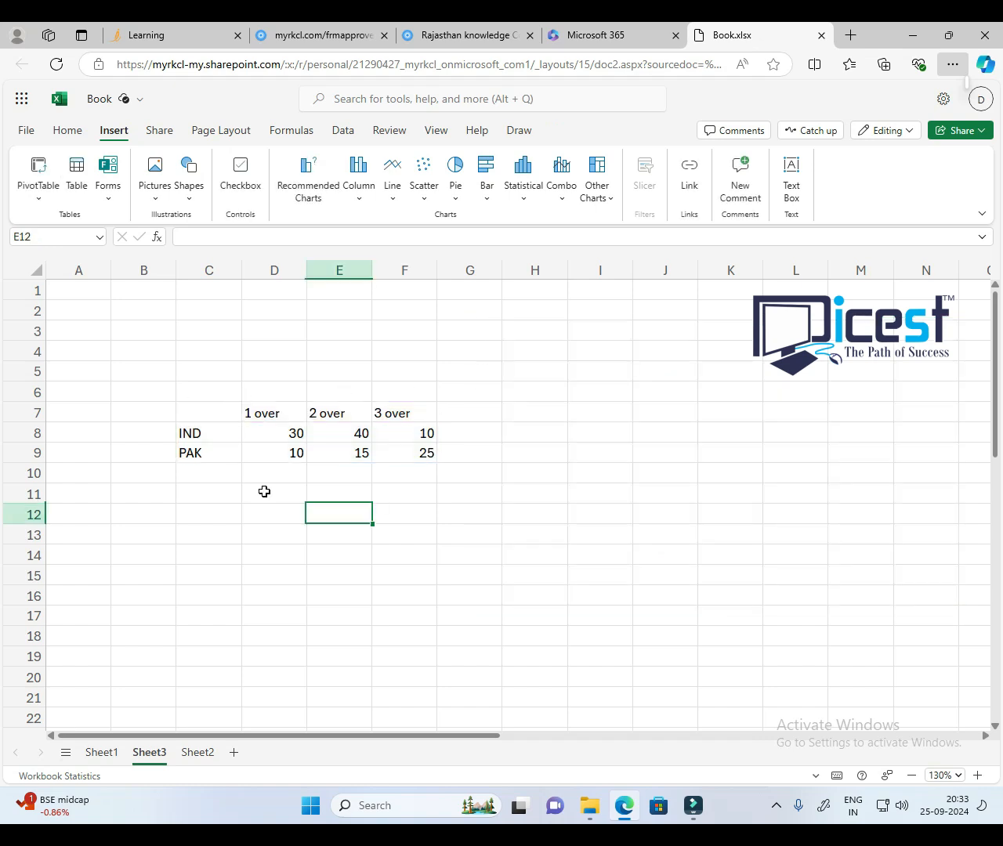
pyautogui.click(69, 131)
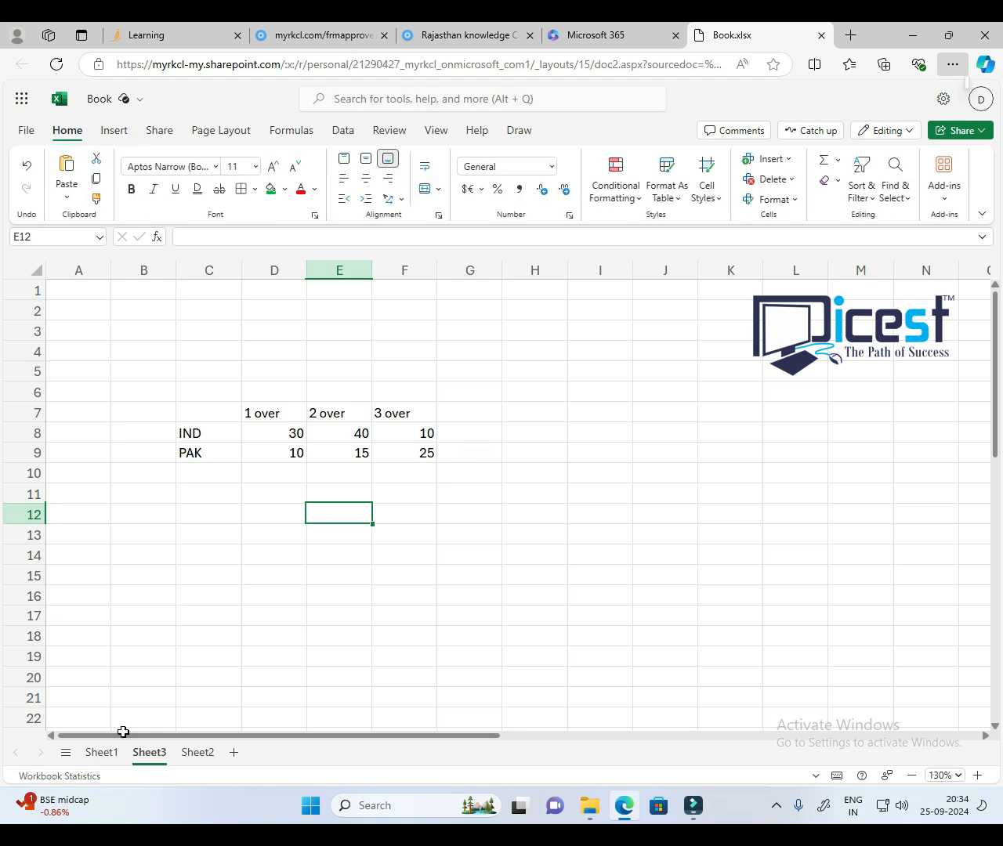
# Step: Go to Sheet1 and look back through its notes and examples up to row 1
pyautogui.click(102, 752)
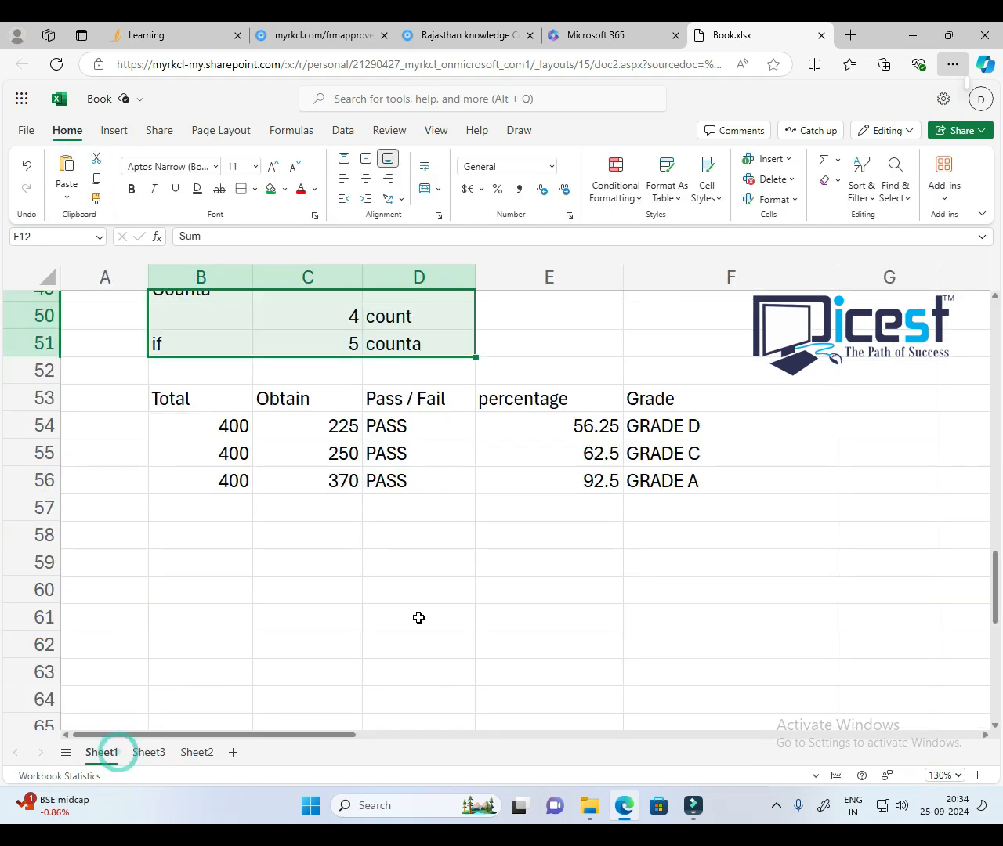
pyautogui.click(479, 558)
pyautogui.scroll(5, 470, 552)
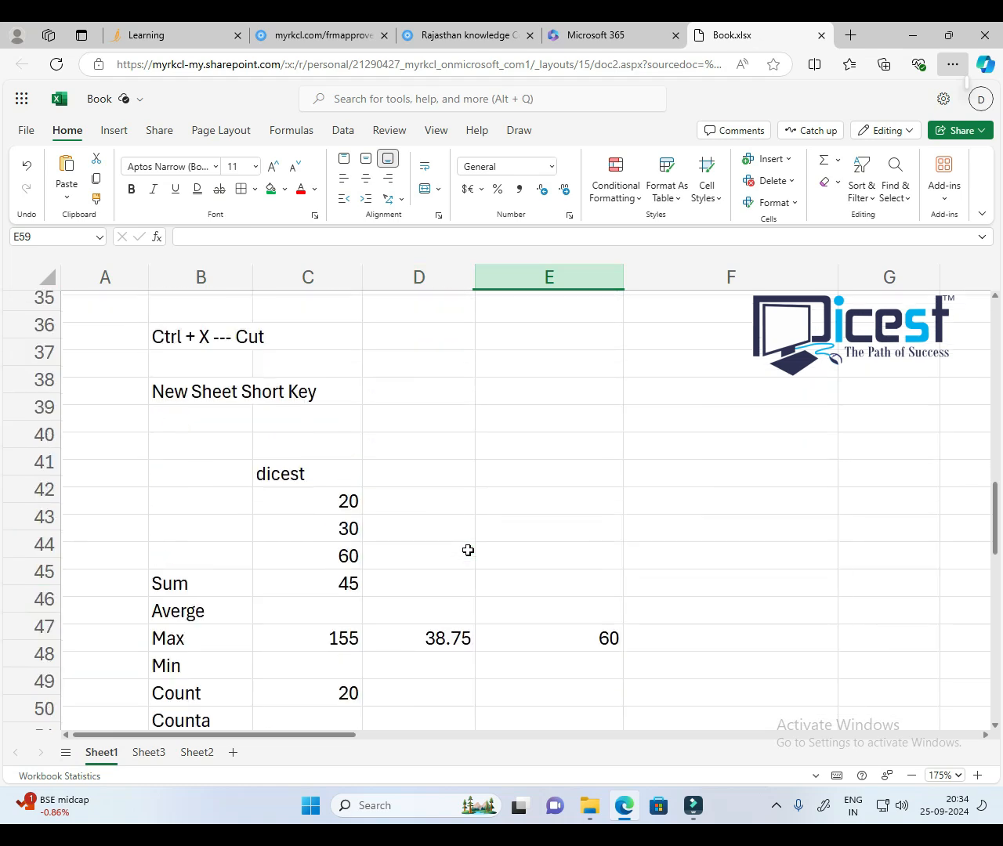
pyautogui.scroll(10, 468, 550)
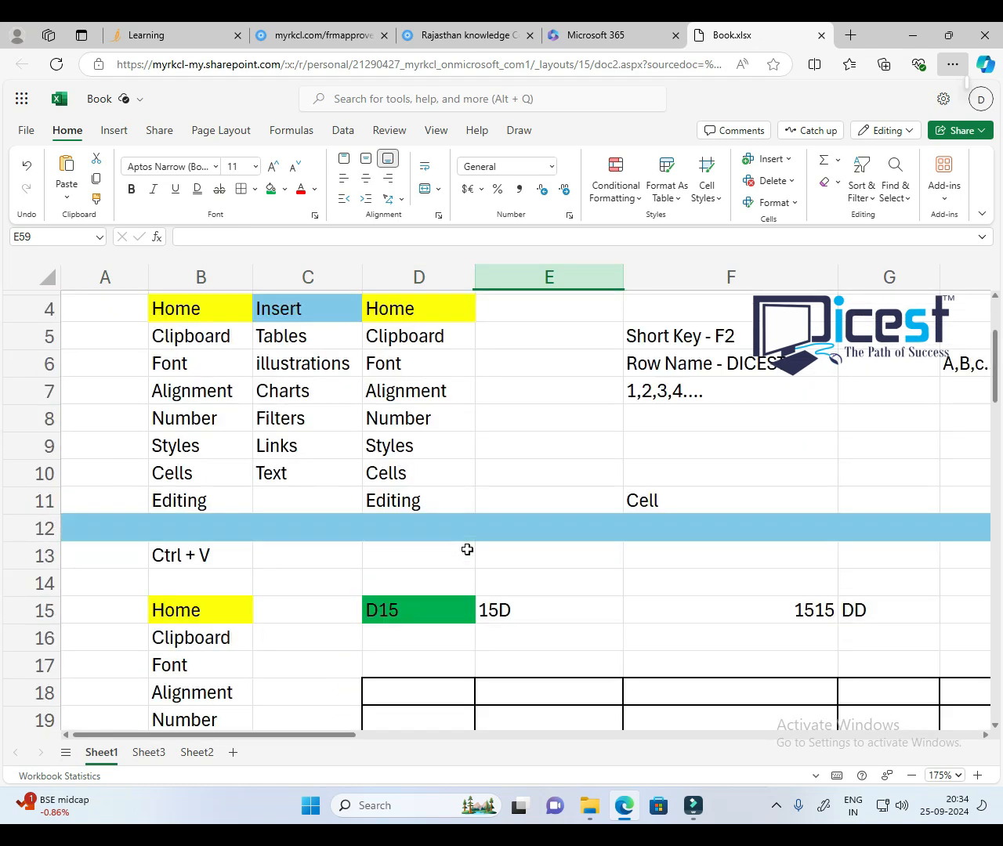
pyautogui.scroll(-2, 467, 549)
pyautogui.keyDown('ctrl'); pyautogui.scroll(-3, 467, 549); pyautogui.keyUp('ctrl')
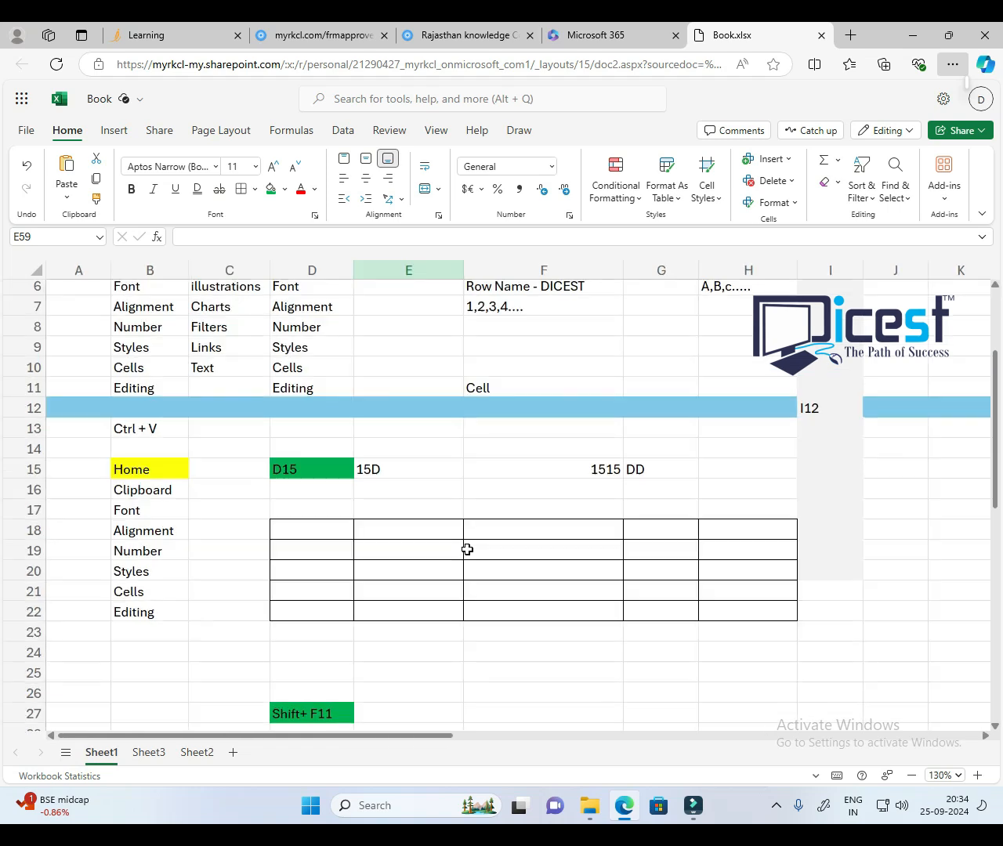
pyautogui.scroll(-1, 467, 549)
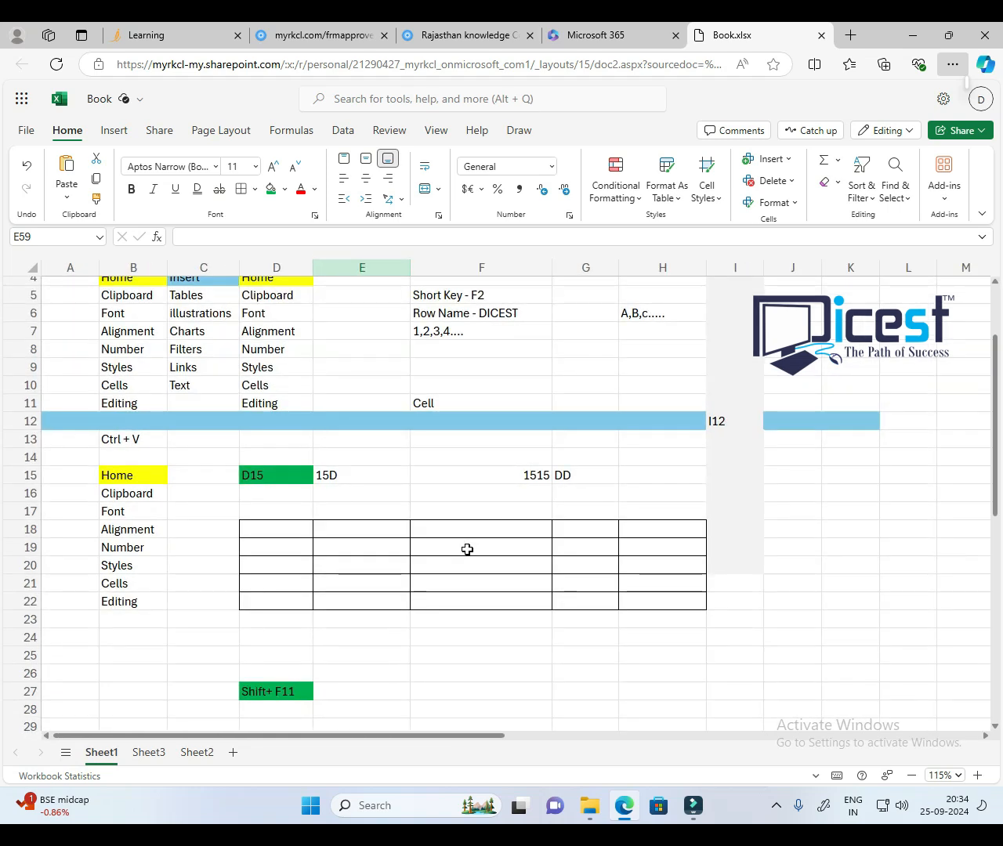
pyautogui.scroll(2, 467, 549)
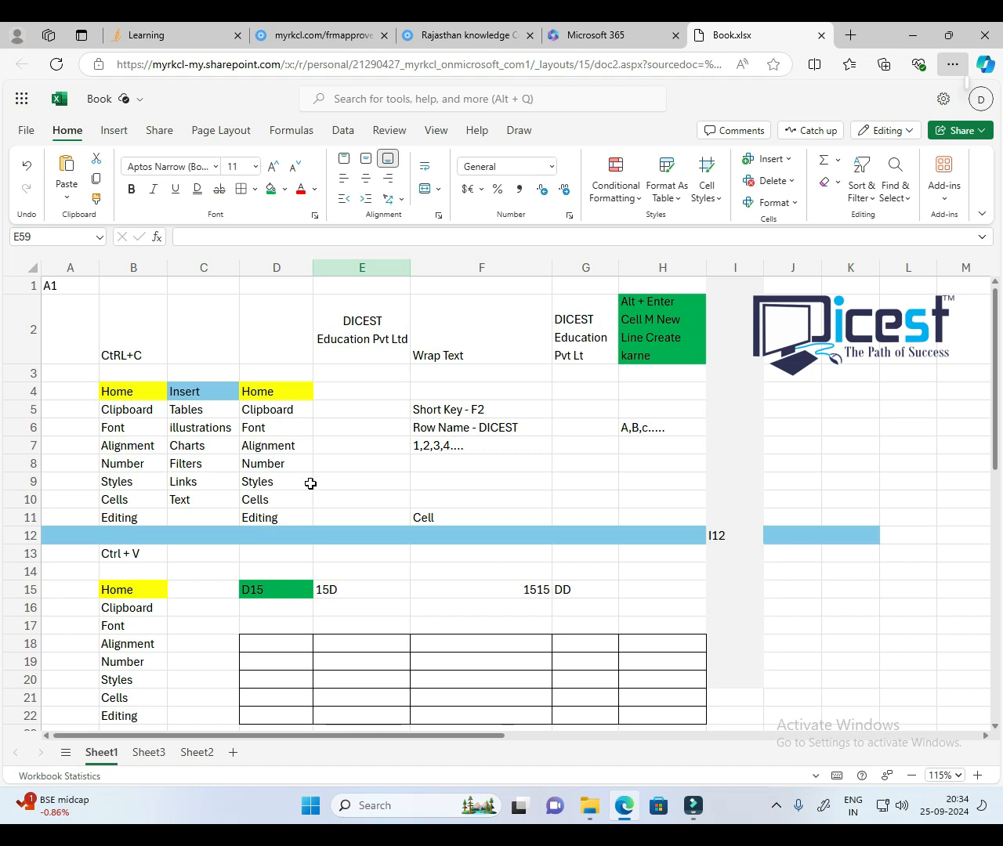
# Step: Review the Home and Insert group lists in B4:D11 and the notes in F4:F11 by highlighting each range
pyautogui.moveTo(134, 391); pyautogui.dragTo(139, 519)
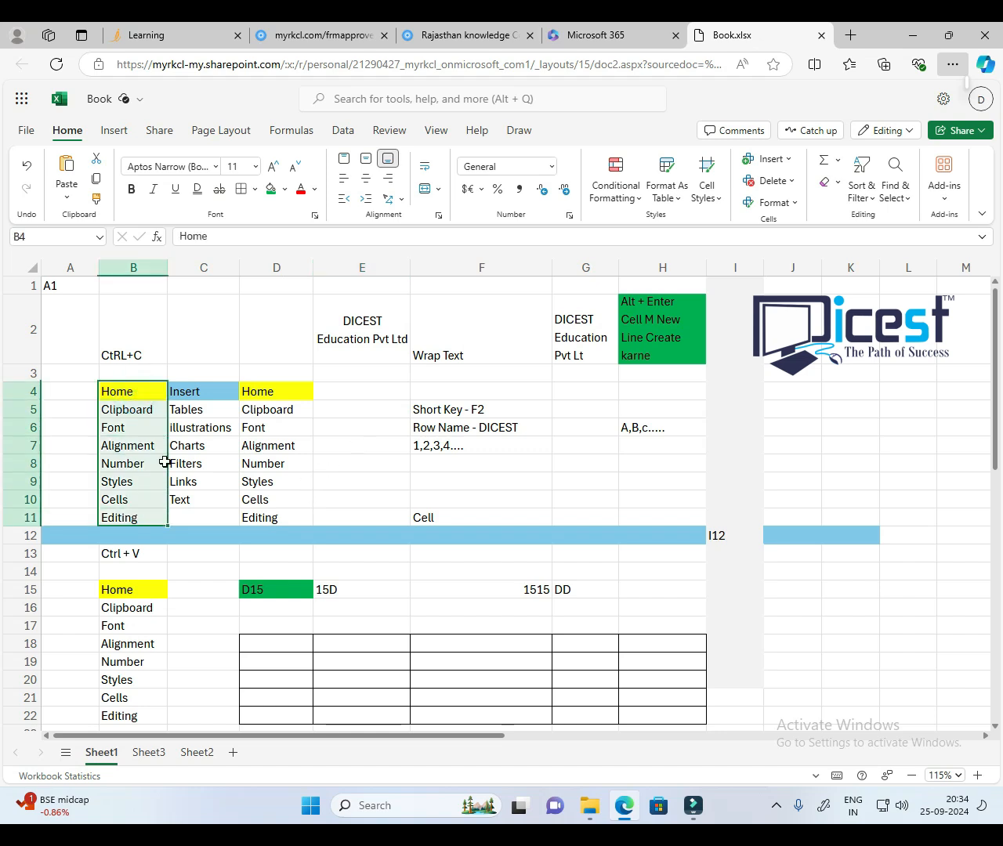
pyautogui.moveTo(204, 392); pyautogui.dragTo(198, 499)
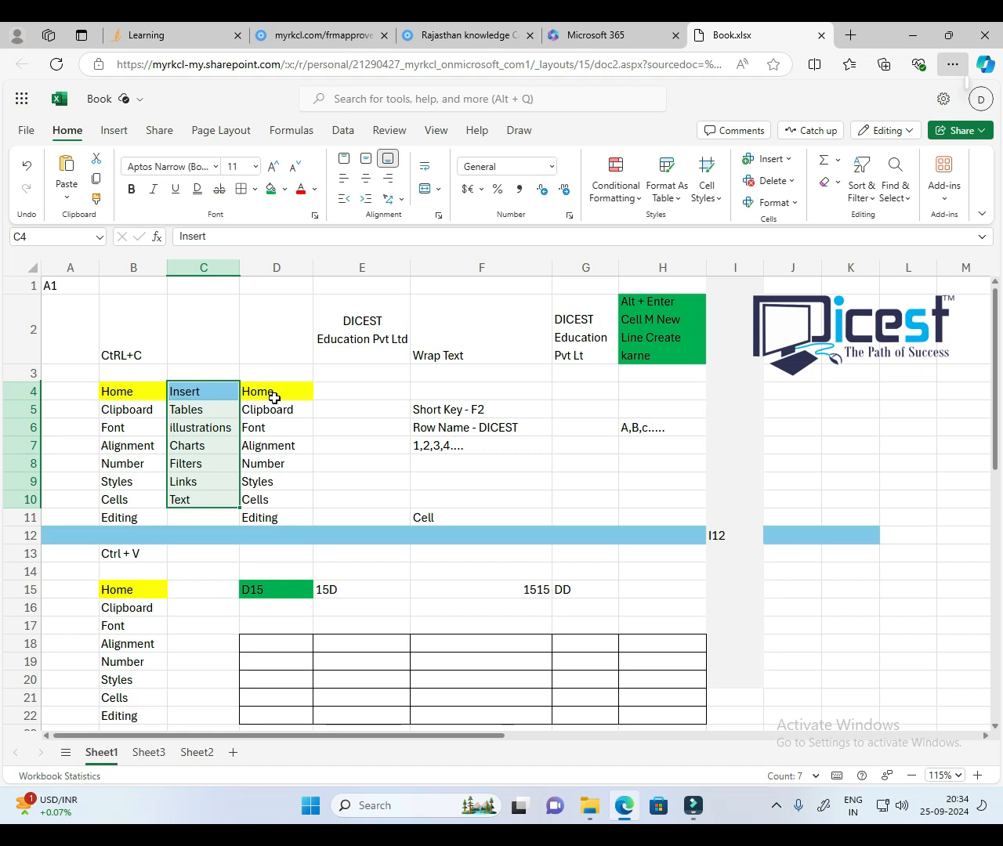
pyautogui.moveTo(258, 398); pyautogui.dragTo(274, 517)
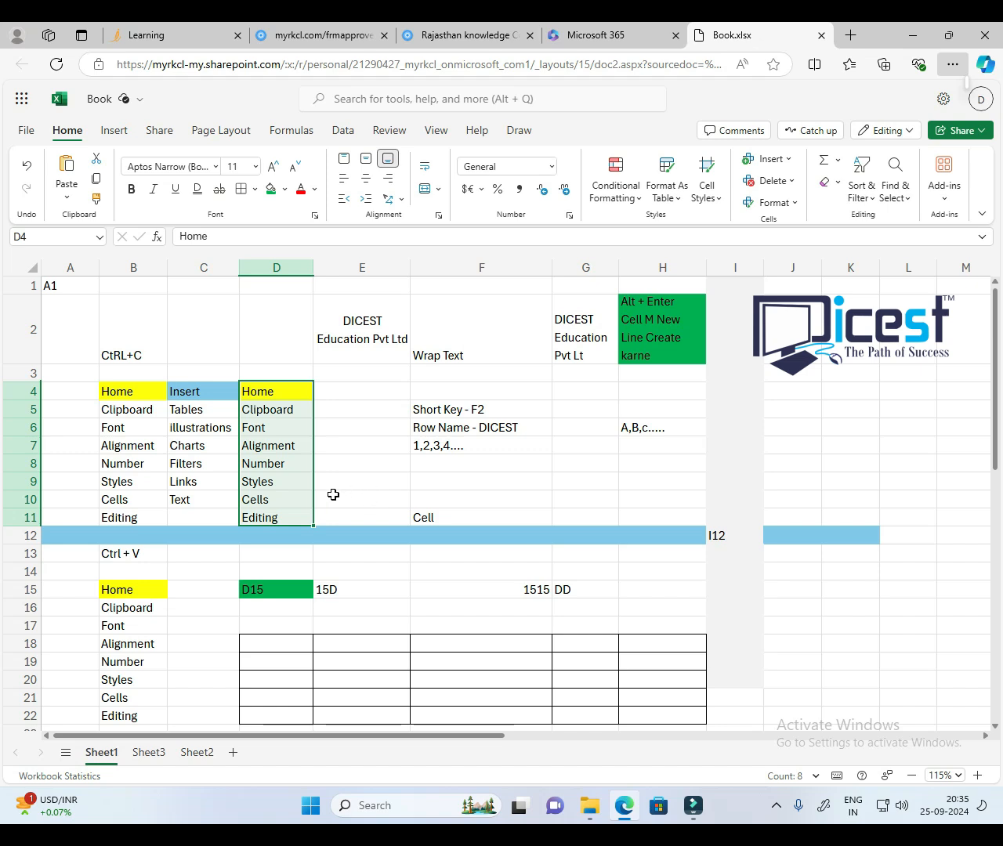
pyautogui.moveTo(277, 391); pyautogui.dragTo(271, 517)
pyautogui.moveTo(187, 391); pyautogui.dragTo(186, 495)
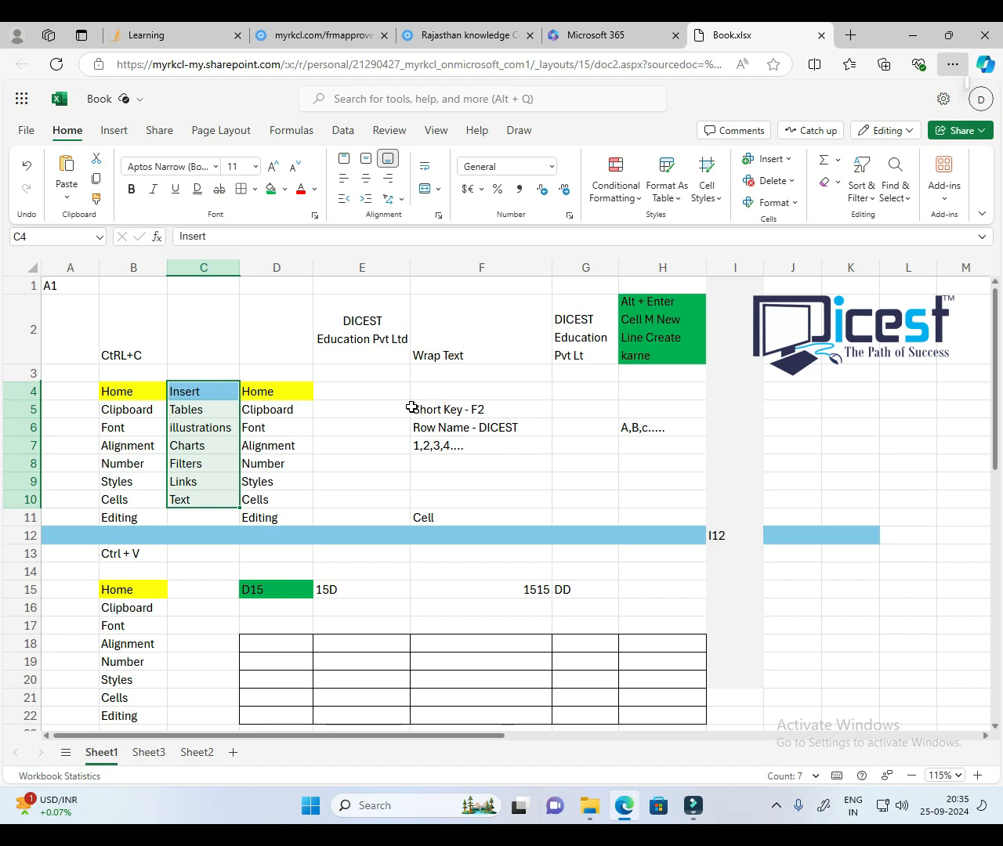
pyautogui.moveTo(138, 392); pyautogui.dragTo(139, 518)
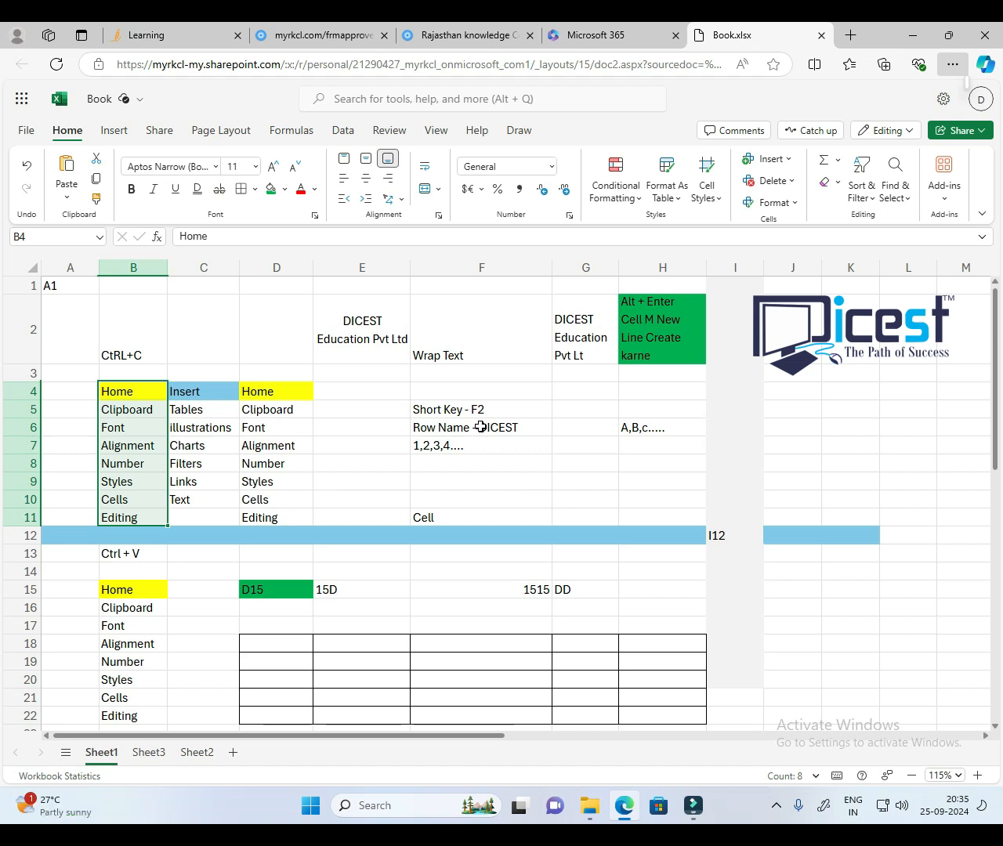
pyautogui.moveTo(466, 395); pyautogui.dragTo(468, 519)
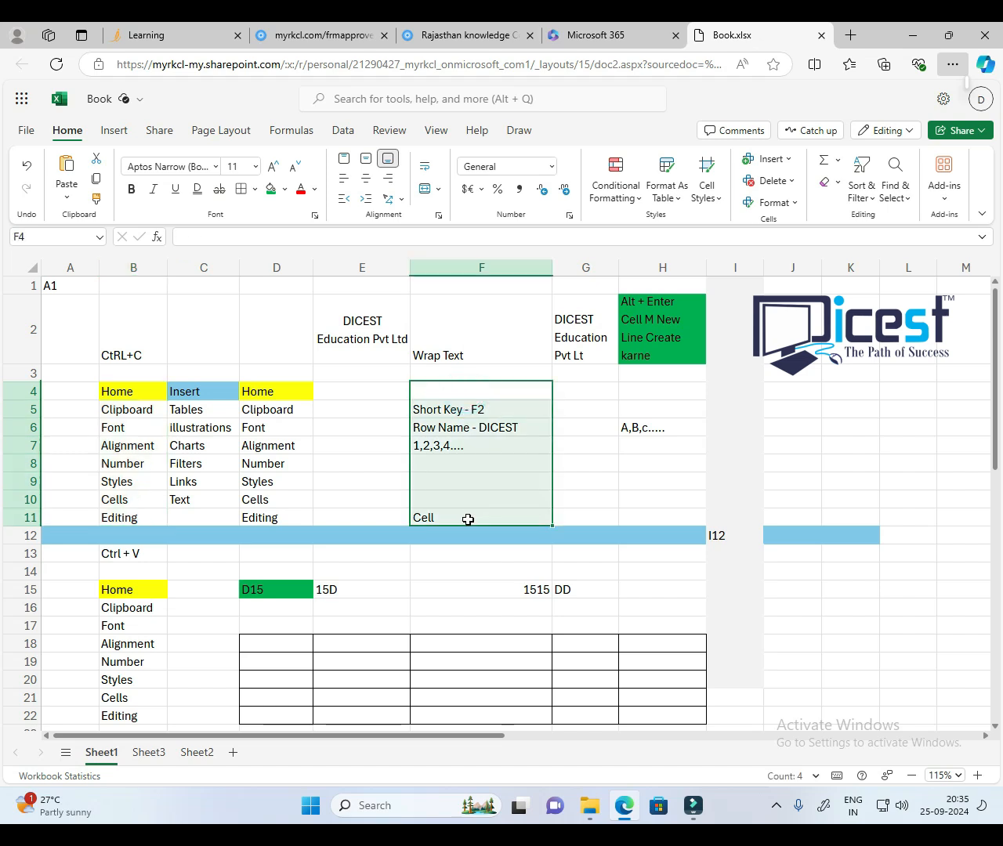